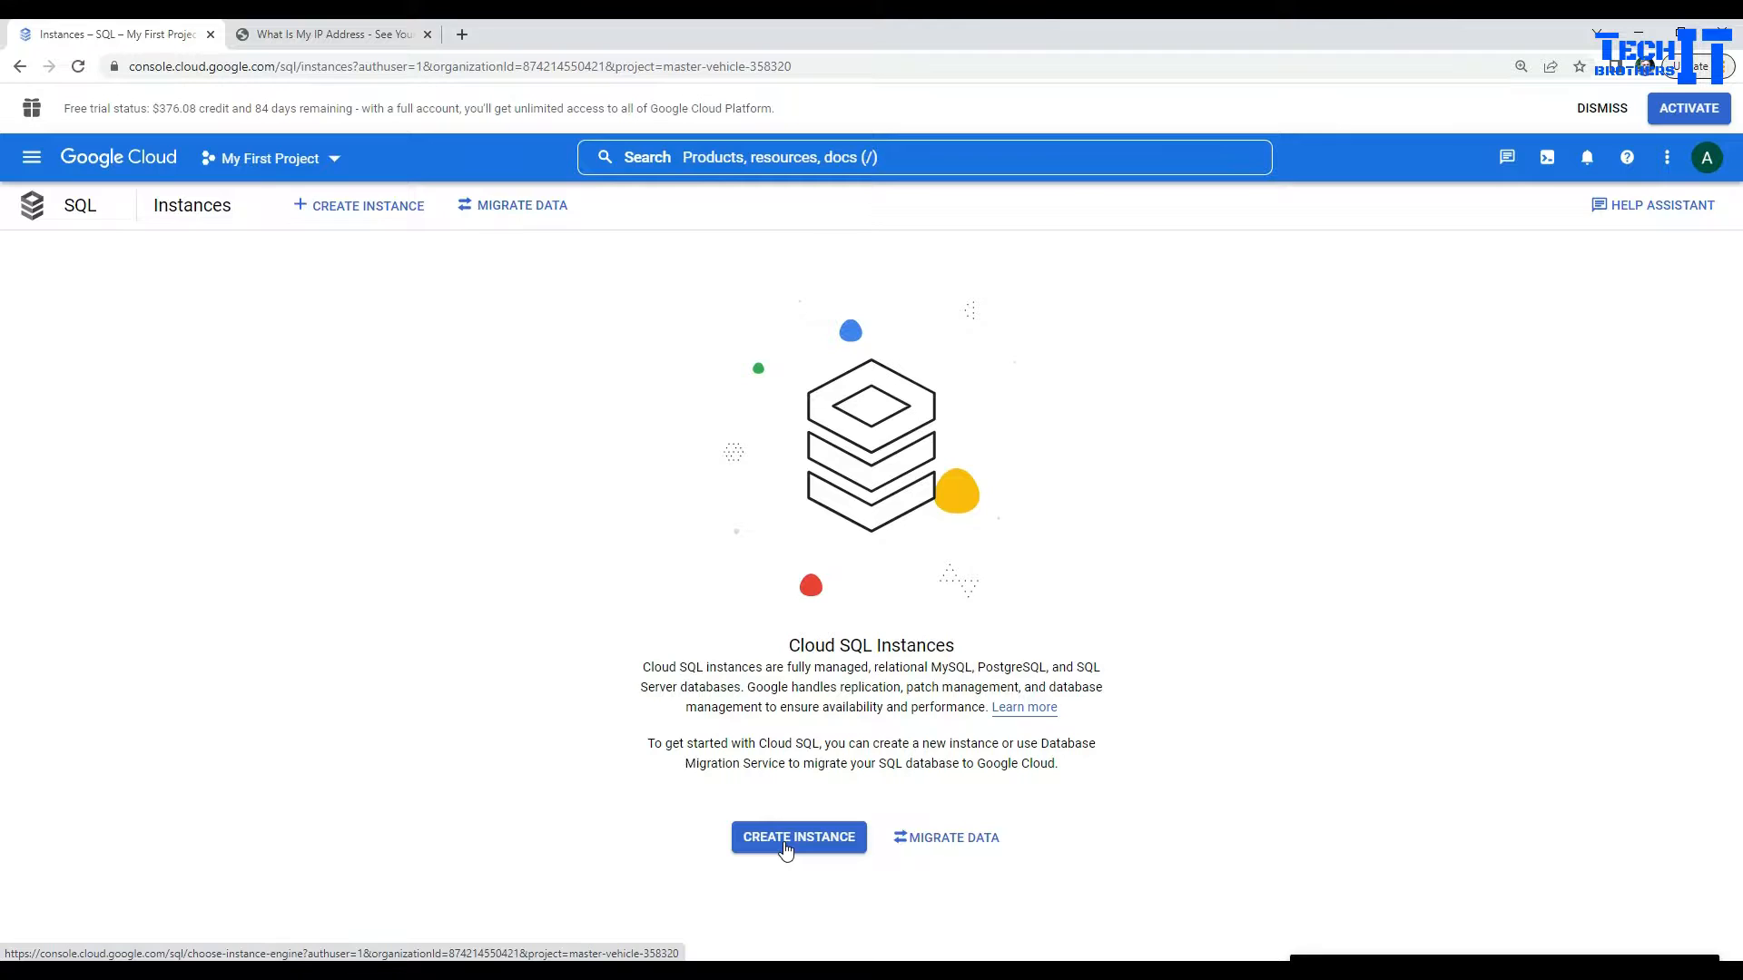
Step: Start creating a PostgreSQL Cloud SQL instance with the instance ID techbrotherspostgresql
{"action": "left_click", "coordinate": [786, 846]}
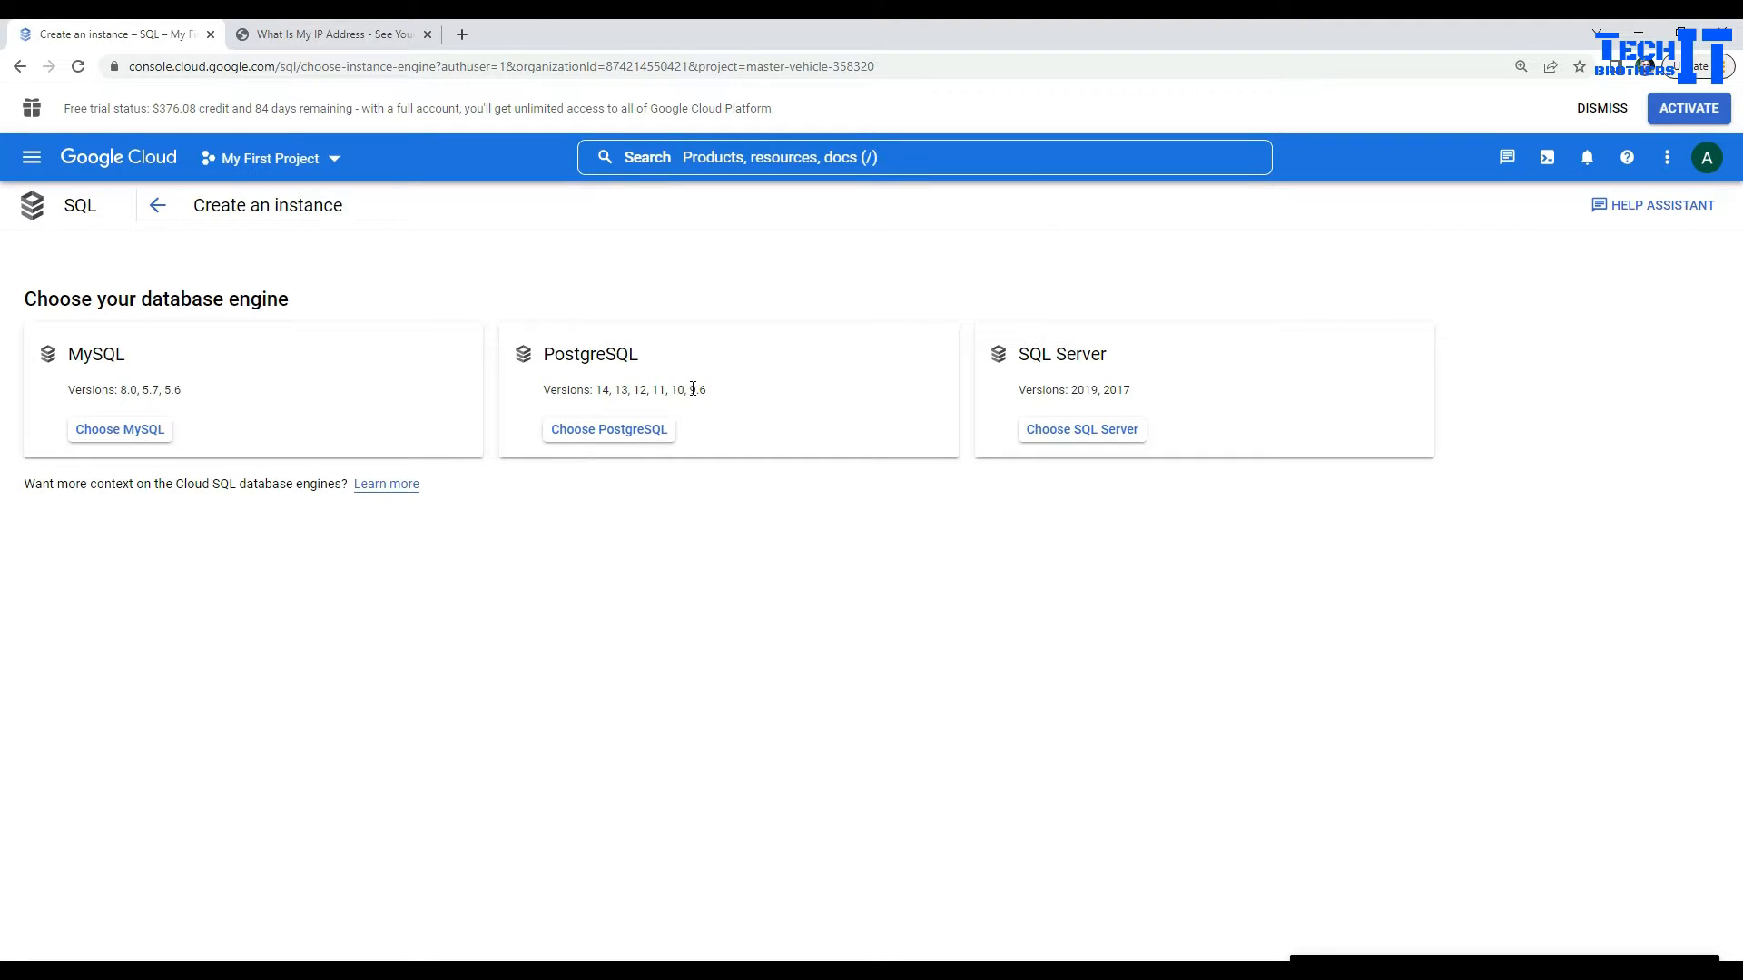
{"action": "left_click", "coordinate": [628, 432]}
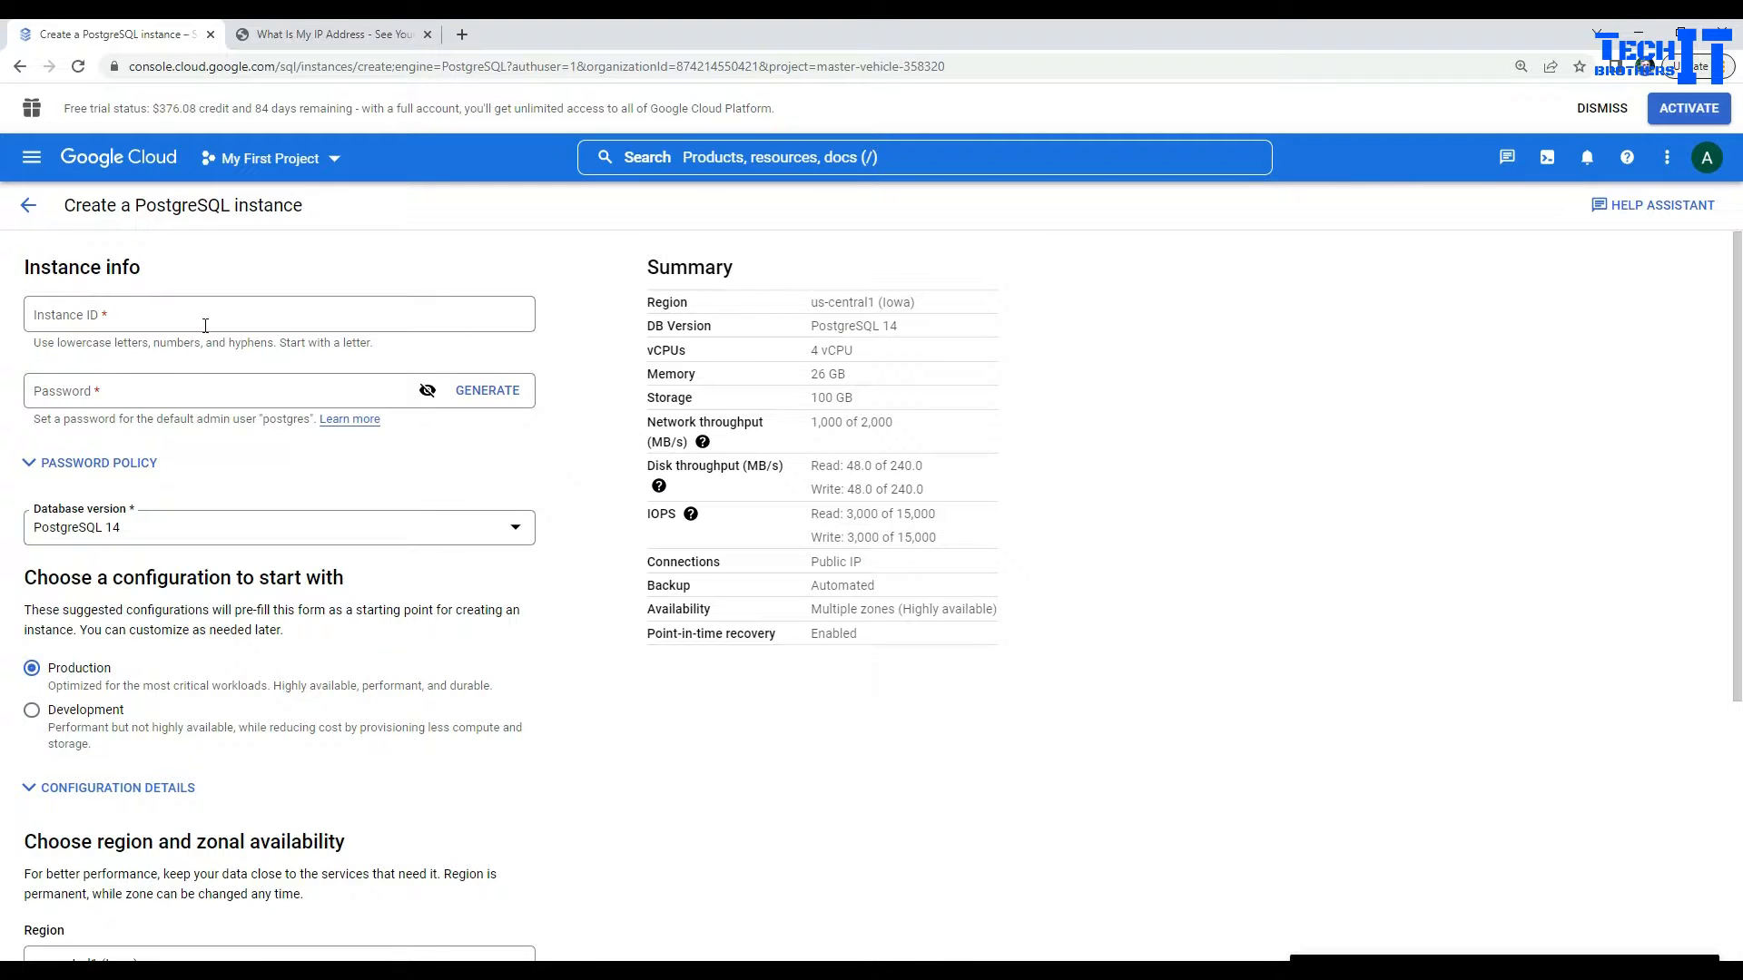
{"action": "left_click", "coordinate": [206, 325]}
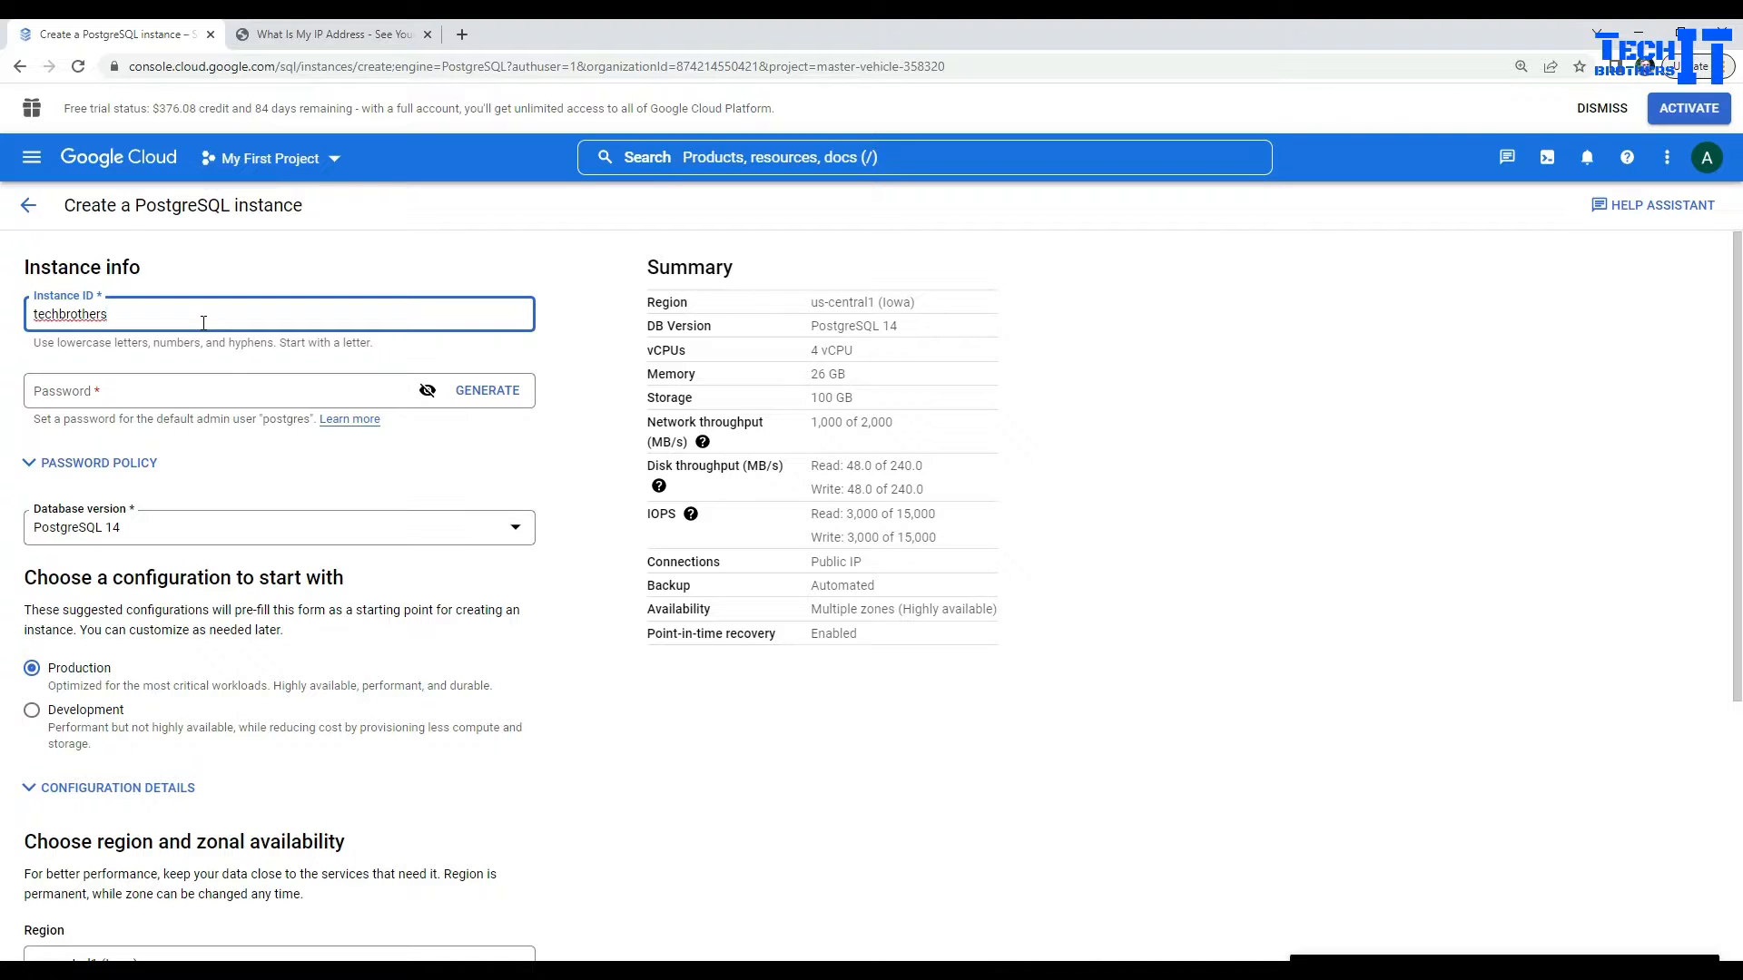
{"action": "type", "text": "techbrotherspostgresql"}
Step: Enter the password for the default admin user and choose PostgreSQL 14 as the database version
{"action": "left_click", "coordinate": [116, 392]}
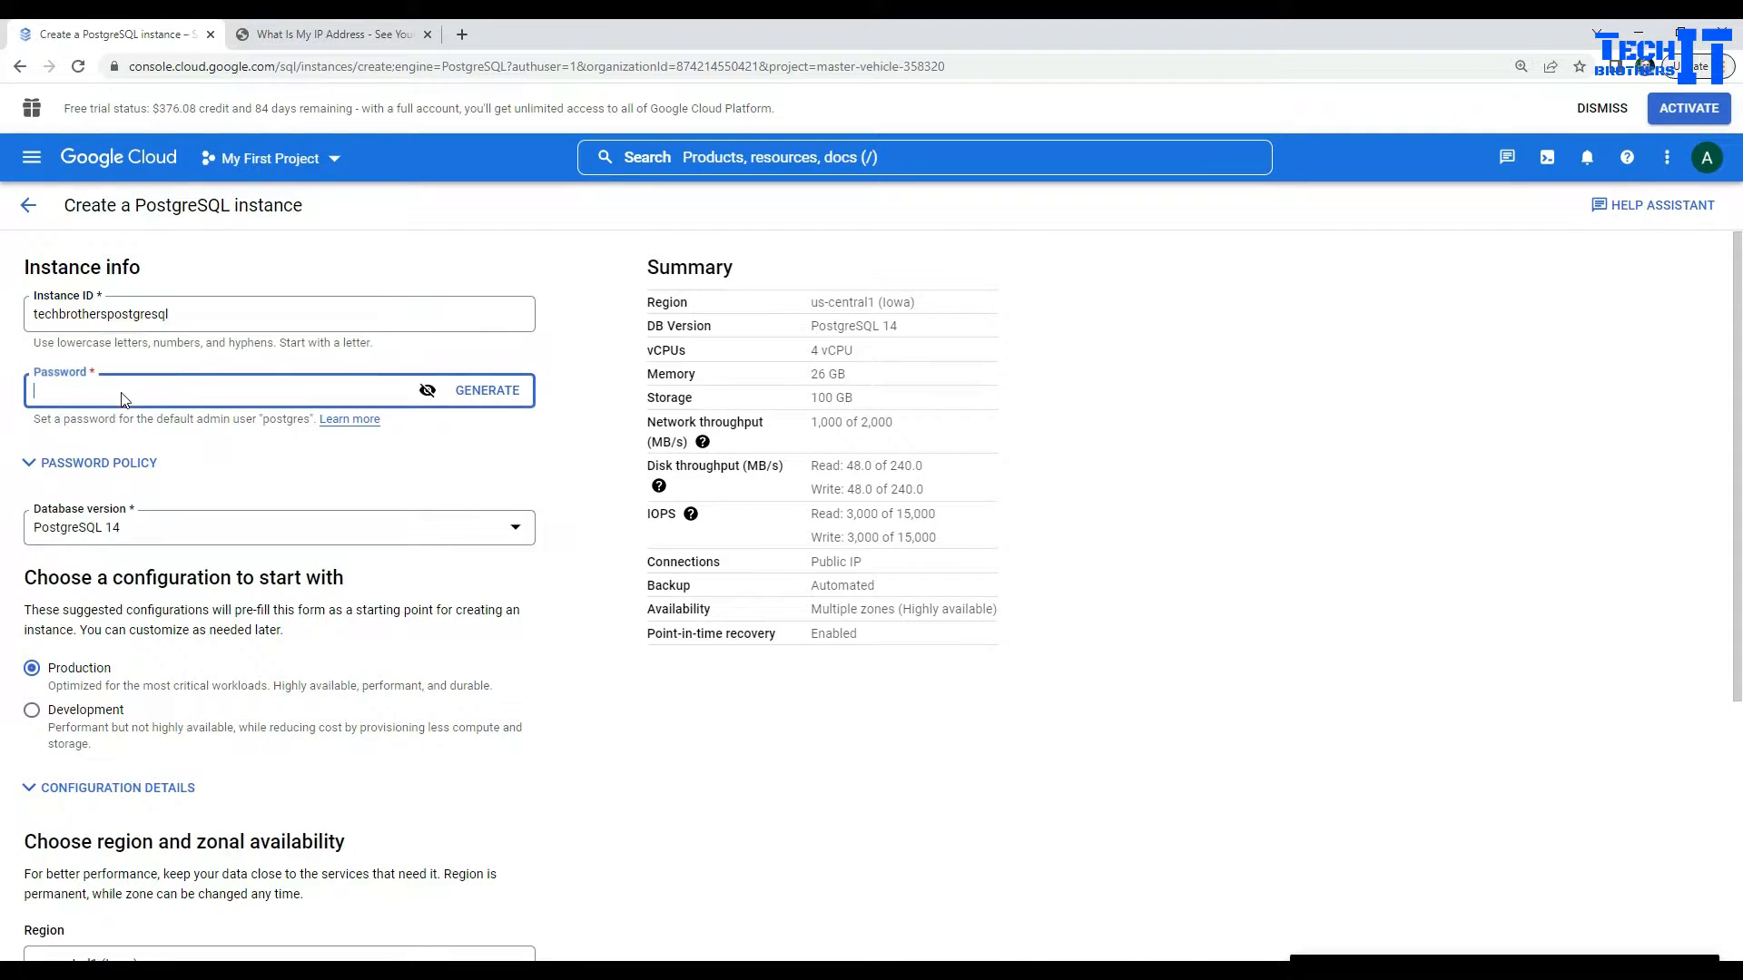
{"action": "type", "text": "***"}
{"action": "double_click", "coordinate": [276, 420]}
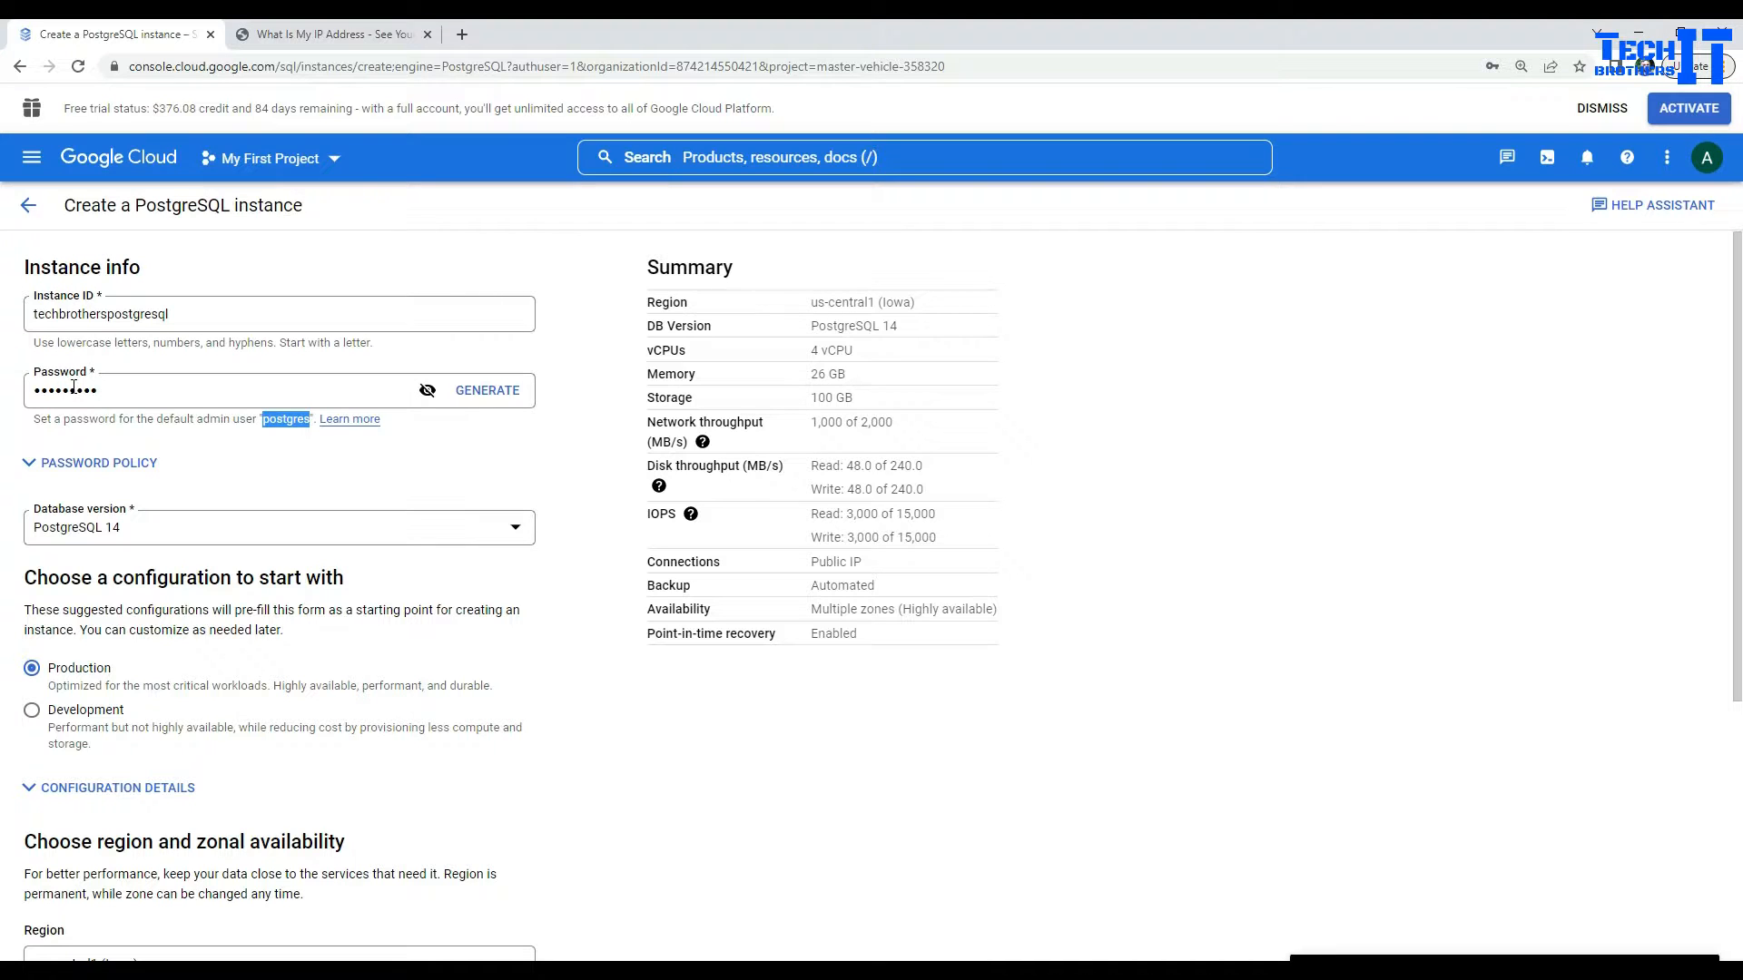
{"action": "left_click", "coordinate": [108, 528]}
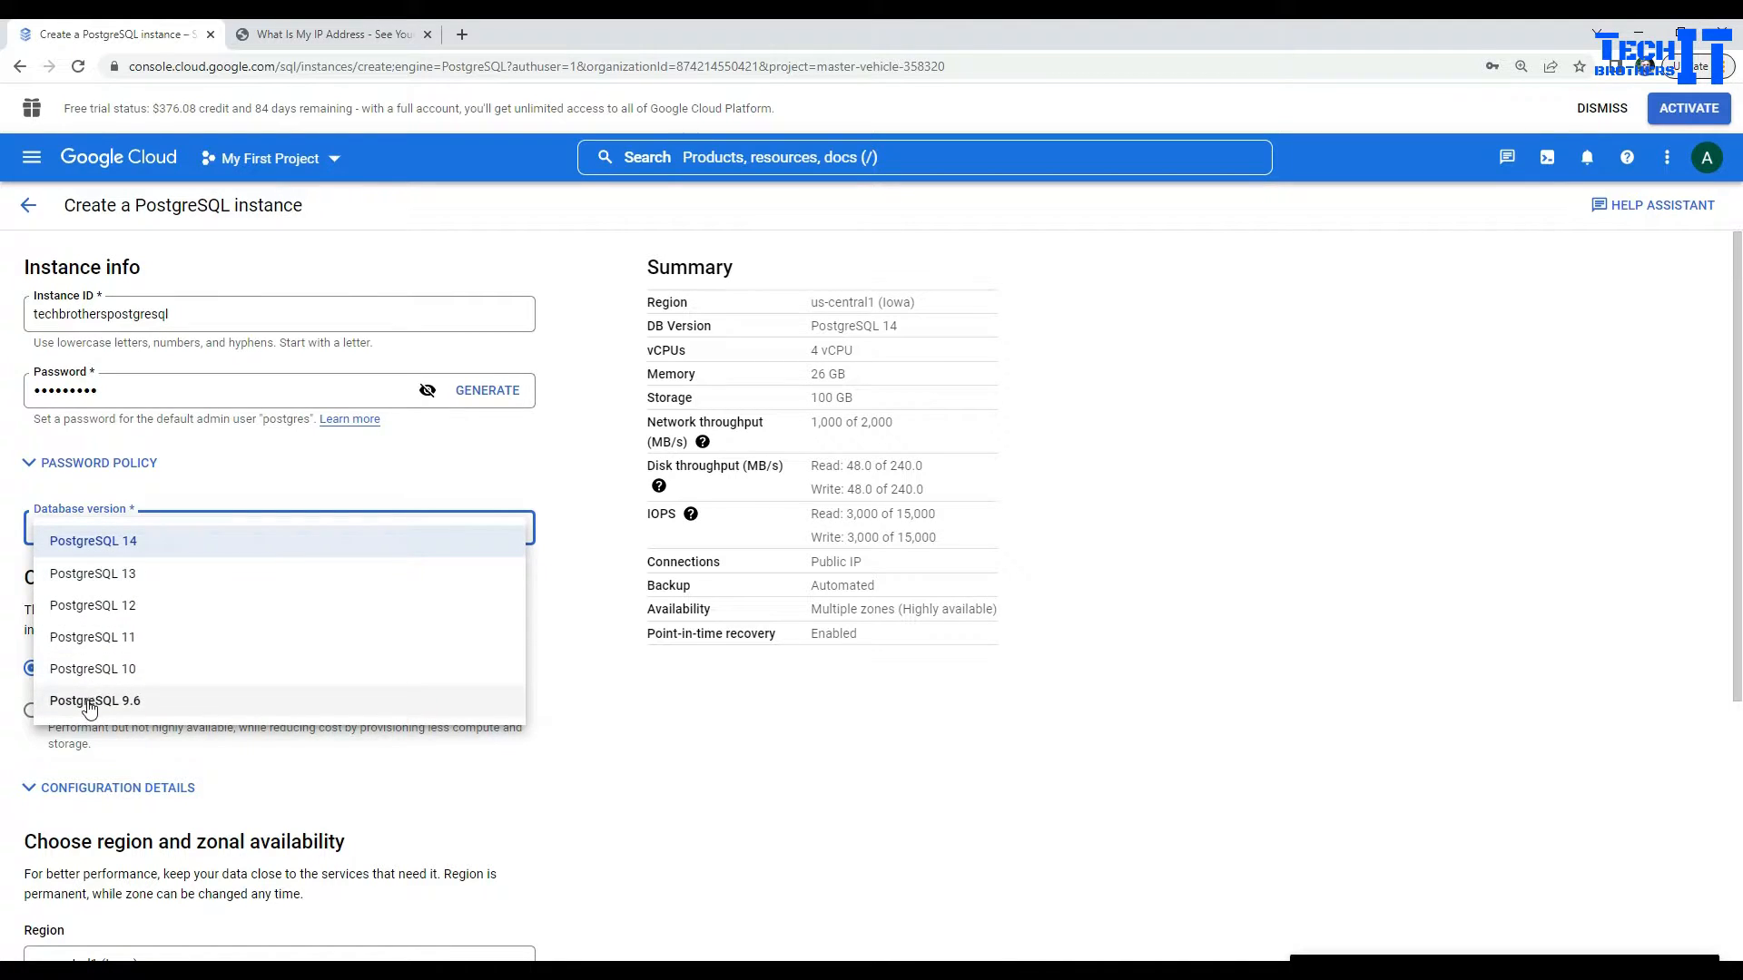
{"action": "left_click", "coordinate": [115, 544]}
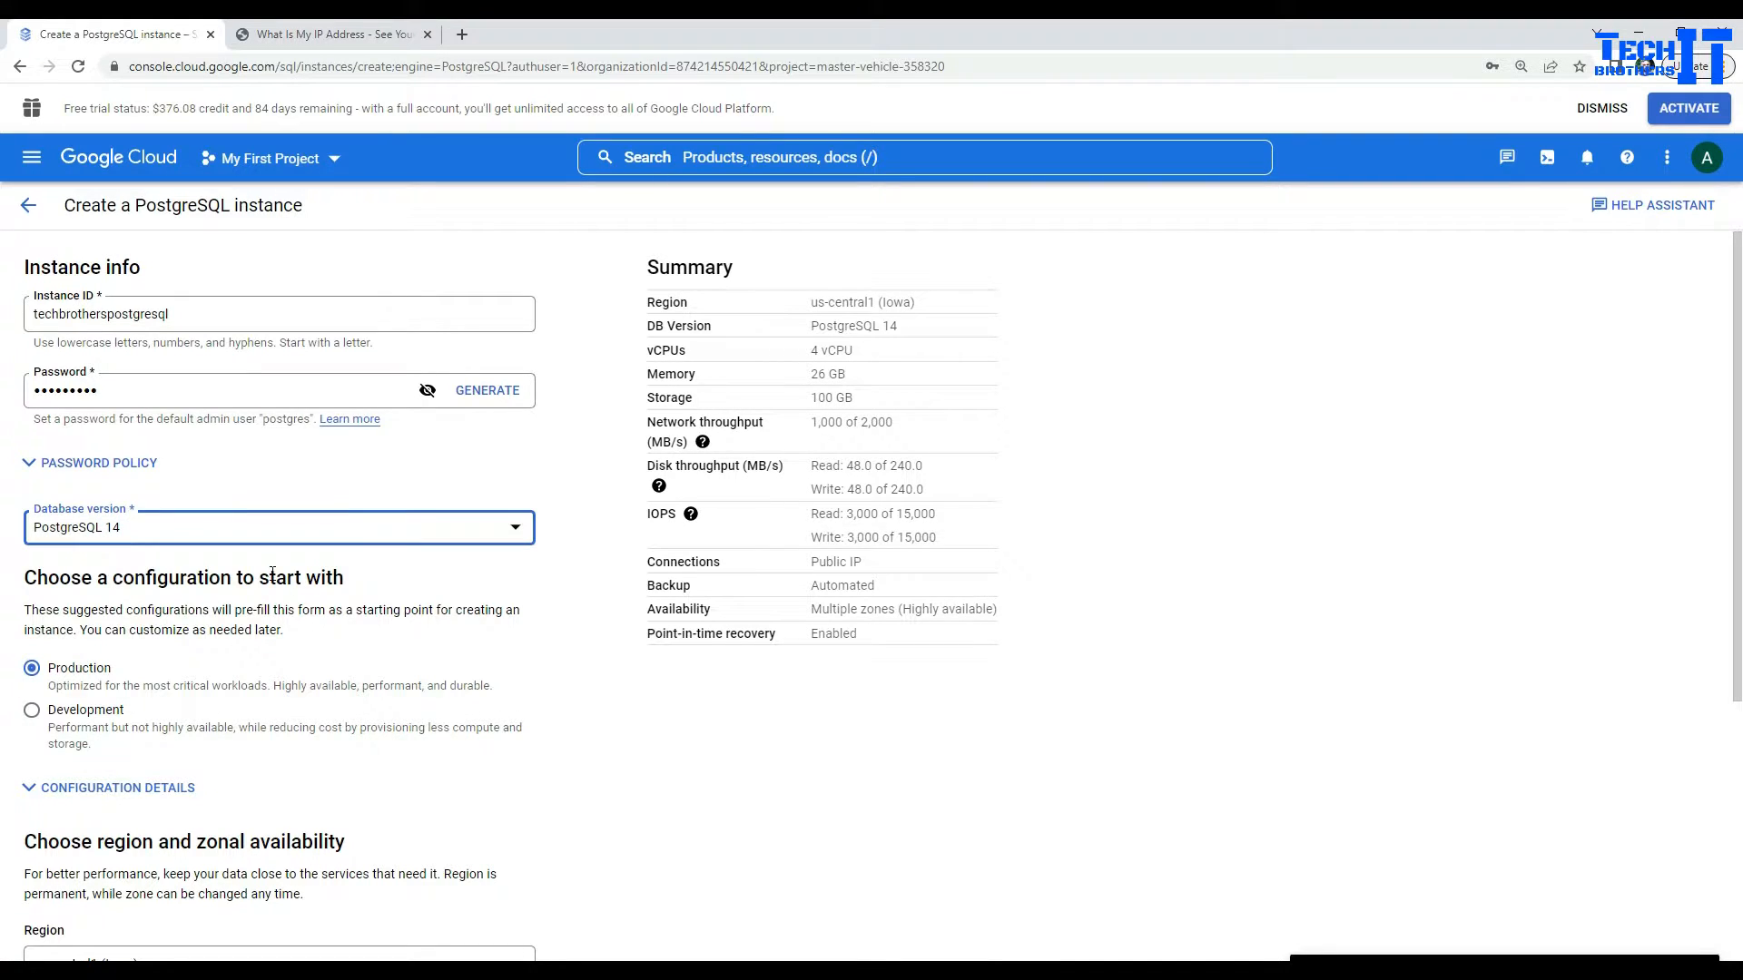
Step: Examine the configuration details comparing Production and Development, including vCPU, memory, storage and maintenance order
{"action": "scroll", "coordinate": [273, 574], "scroll_direction": "down", "scroll_amount": 3}
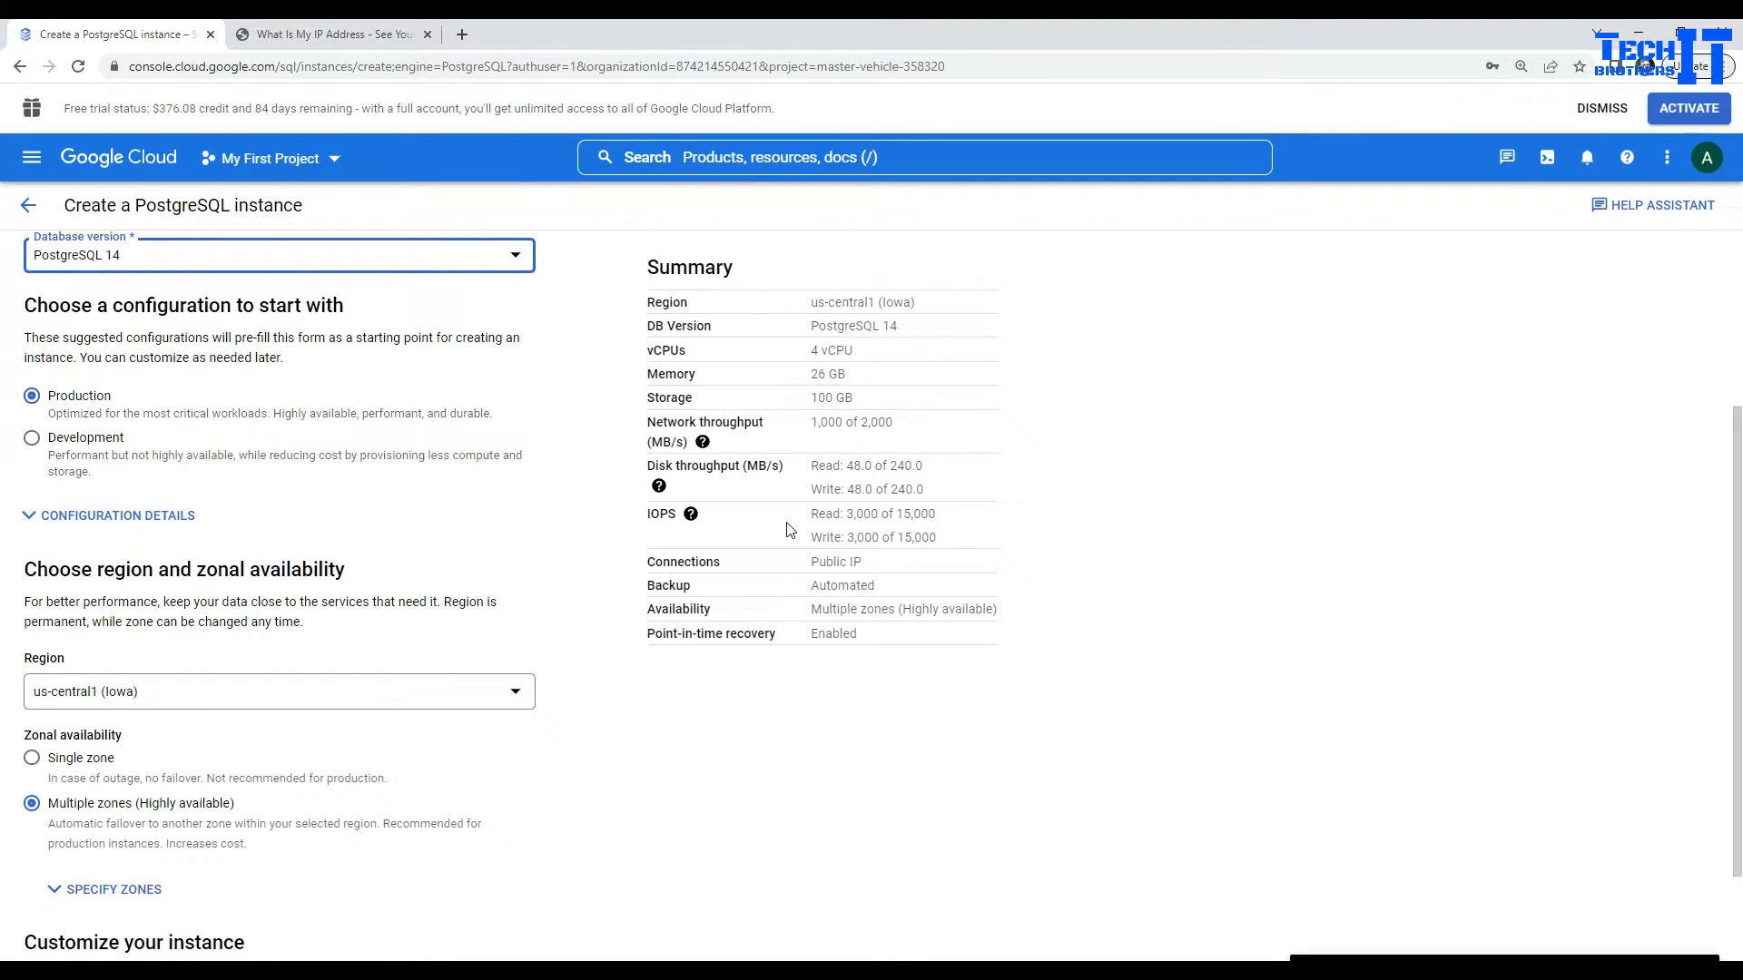
{"action": "left_click", "coordinate": [33, 515]}
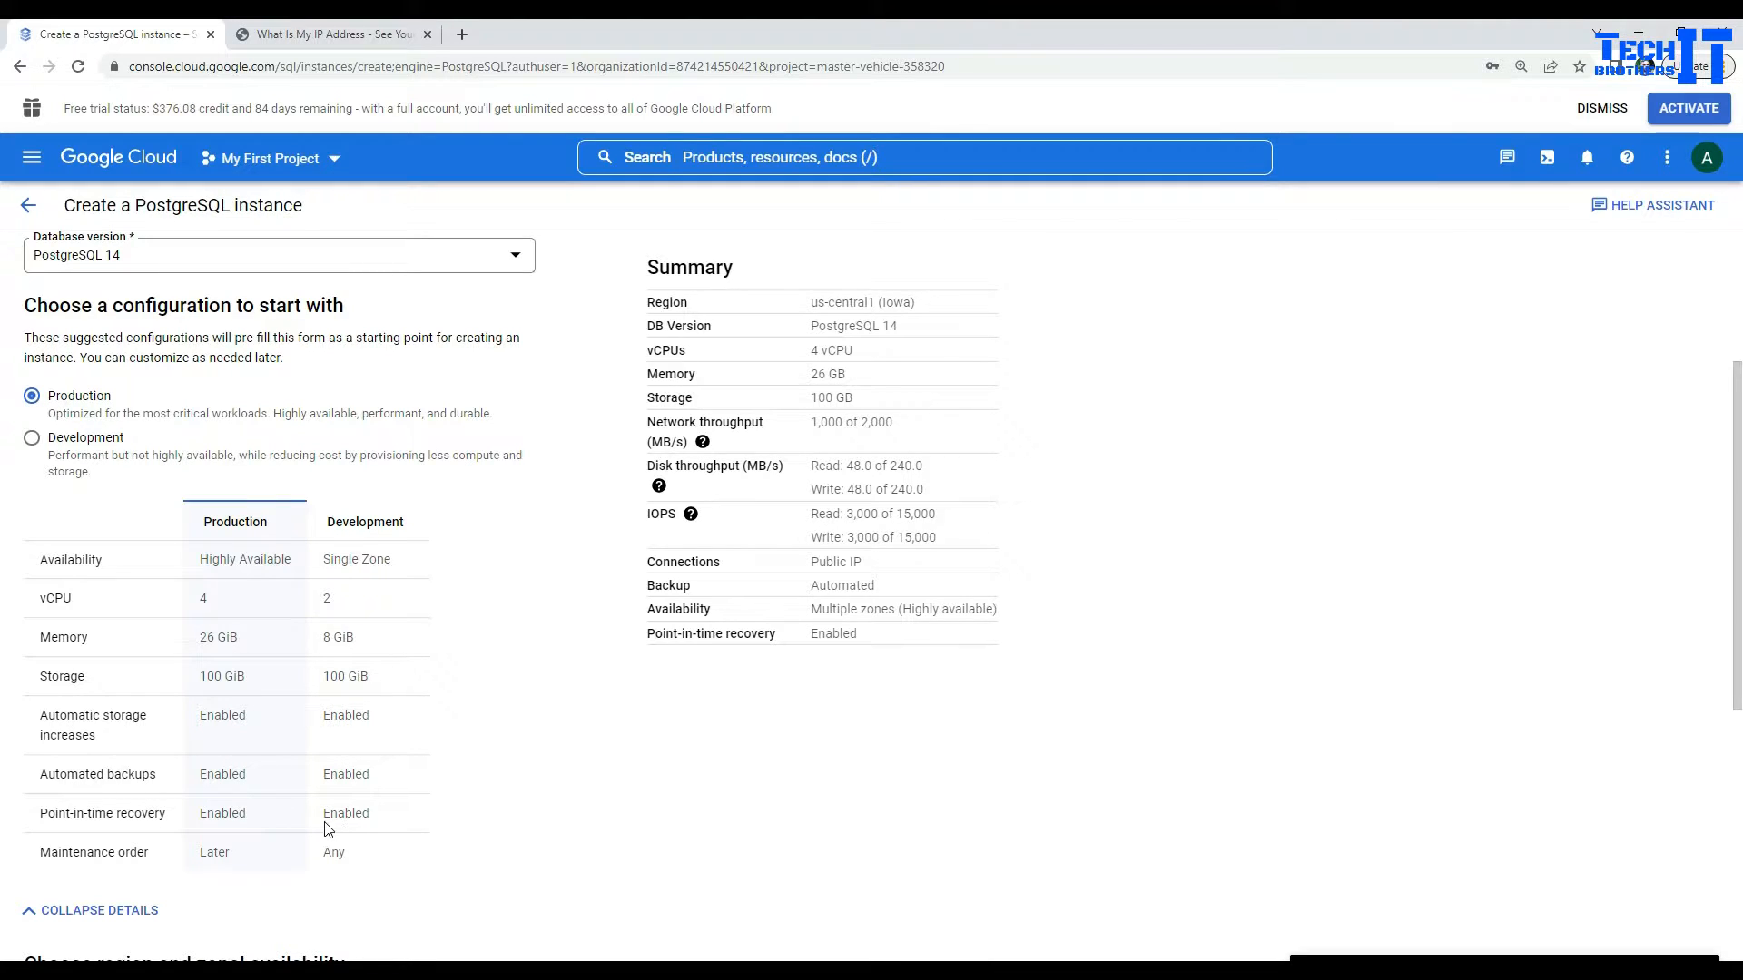
{"action": "left_click", "coordinate": [201, 601]}
{"action": "double_click", "coordinate": [207, 637]}
{"action": "left_click_drag", "start_coordinate": [234, 637], "coordinate": [252, 688]}
{"action": "scroll", "coordinate": [121, 777], "scroll_direction": "down", "scroll_amount": 2}
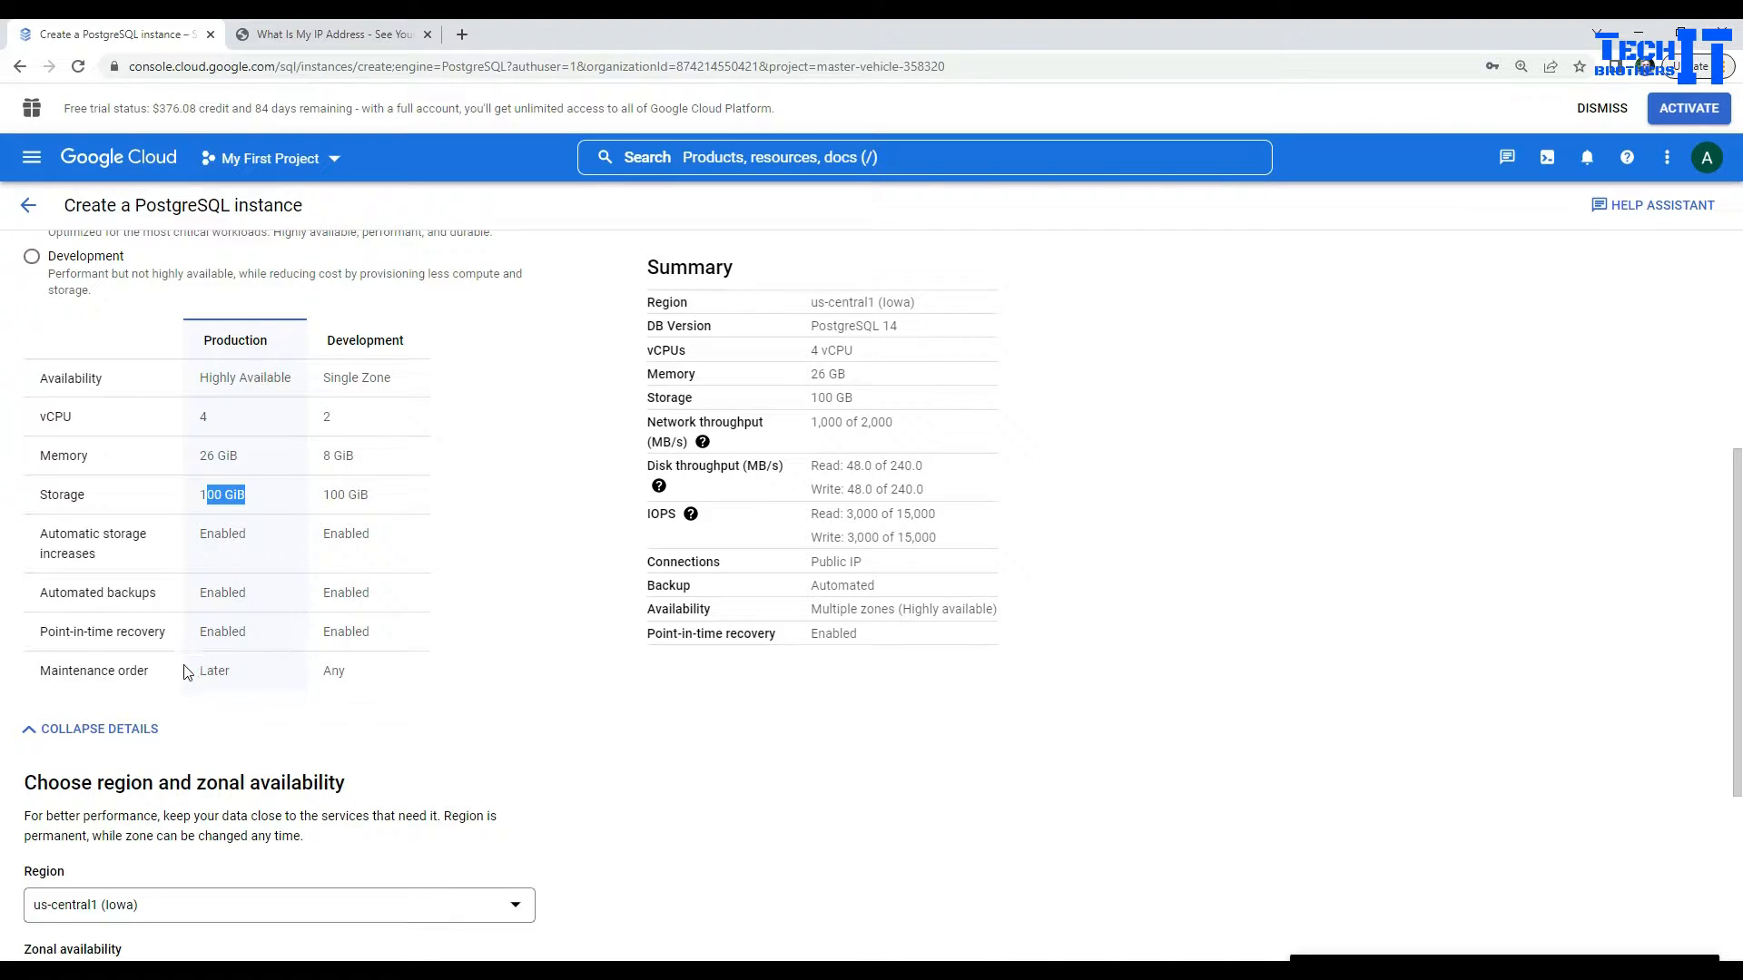
{"action": "double_click", "coordinate": [225, 672]}
Step: Set the instance's region to us-east1 (South Carolina)
{"action": "scroll", "coordinate": [235, 604], "scroll_direction": "down", "scroll_amount": 2}
{"action": "scroll", "coordinate": [235, 604], "scroll_direction": "down", "scroll_amount": 2}
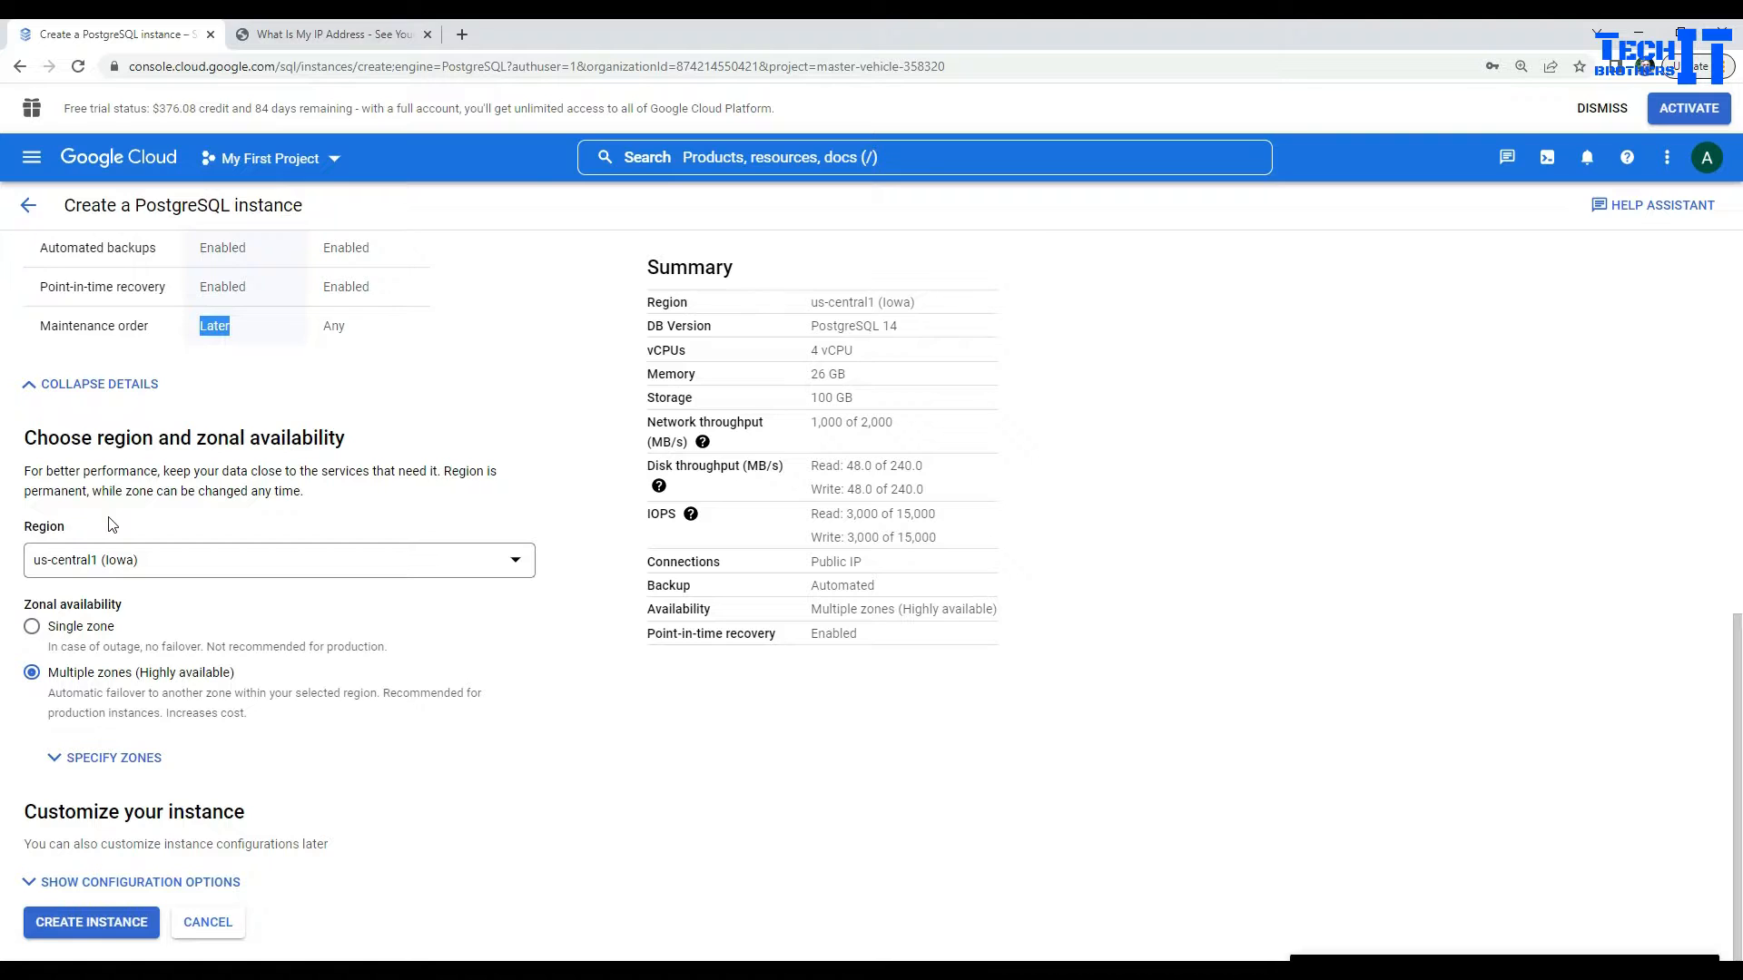
{"action": "left_click", "coordinate": [127, 570]}
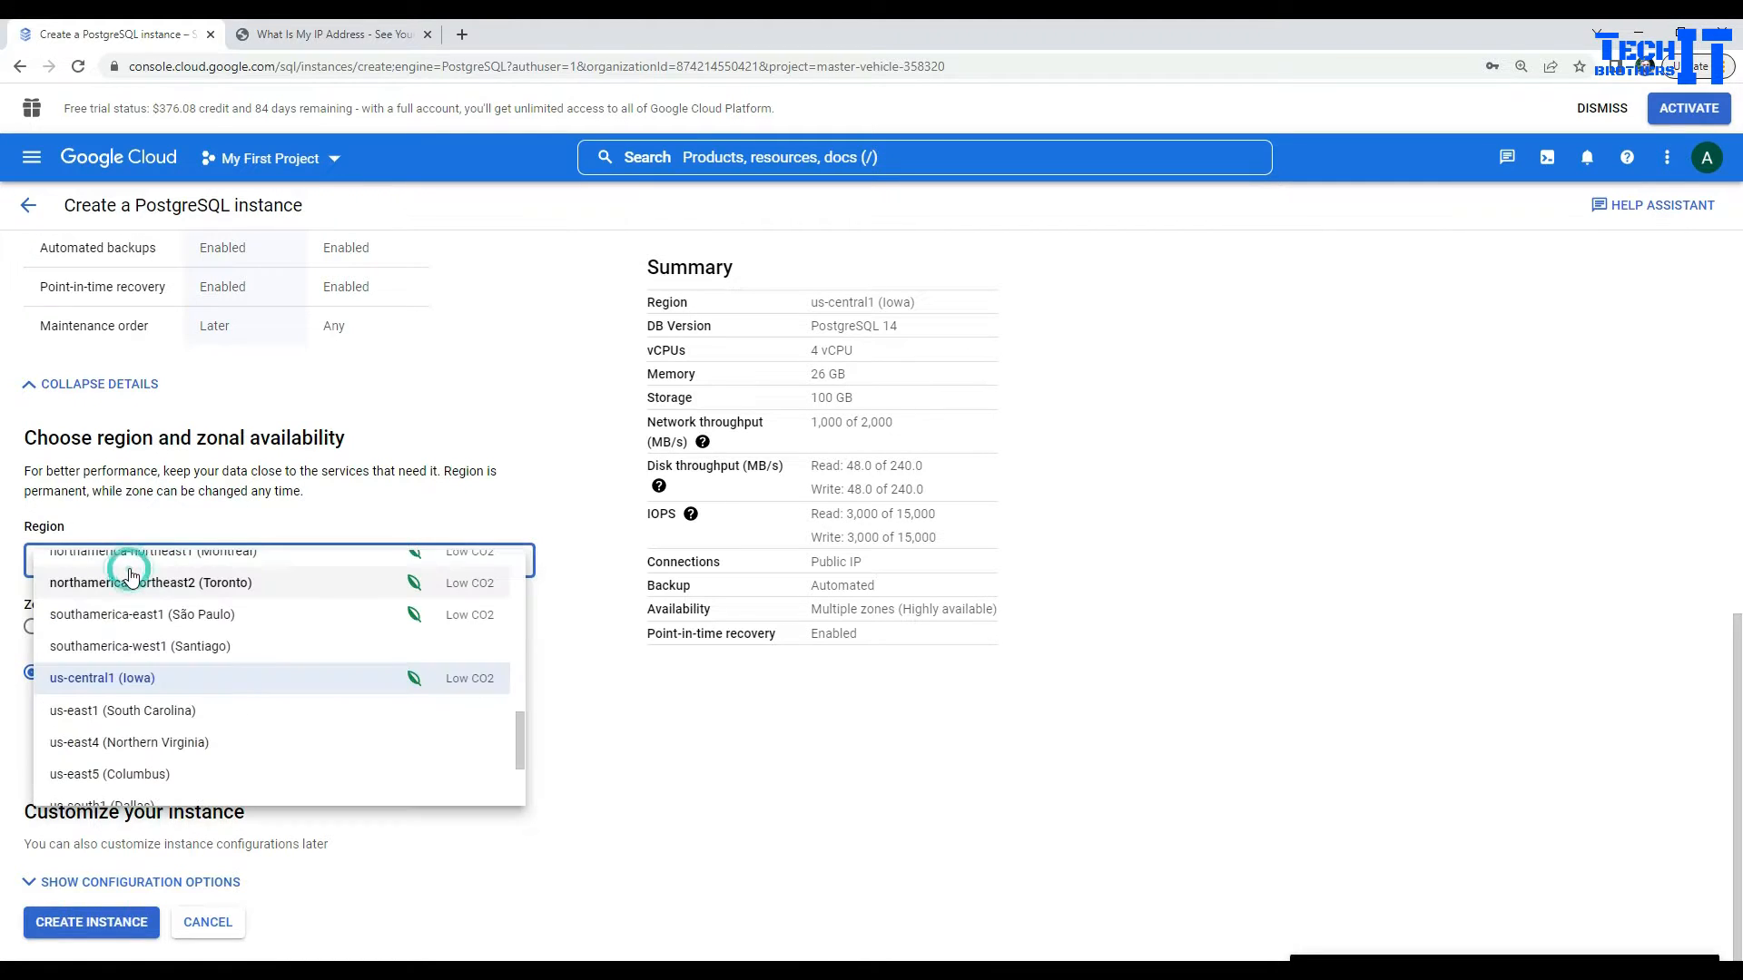
{"action": "left_click", "coordinate": [141, 713]}
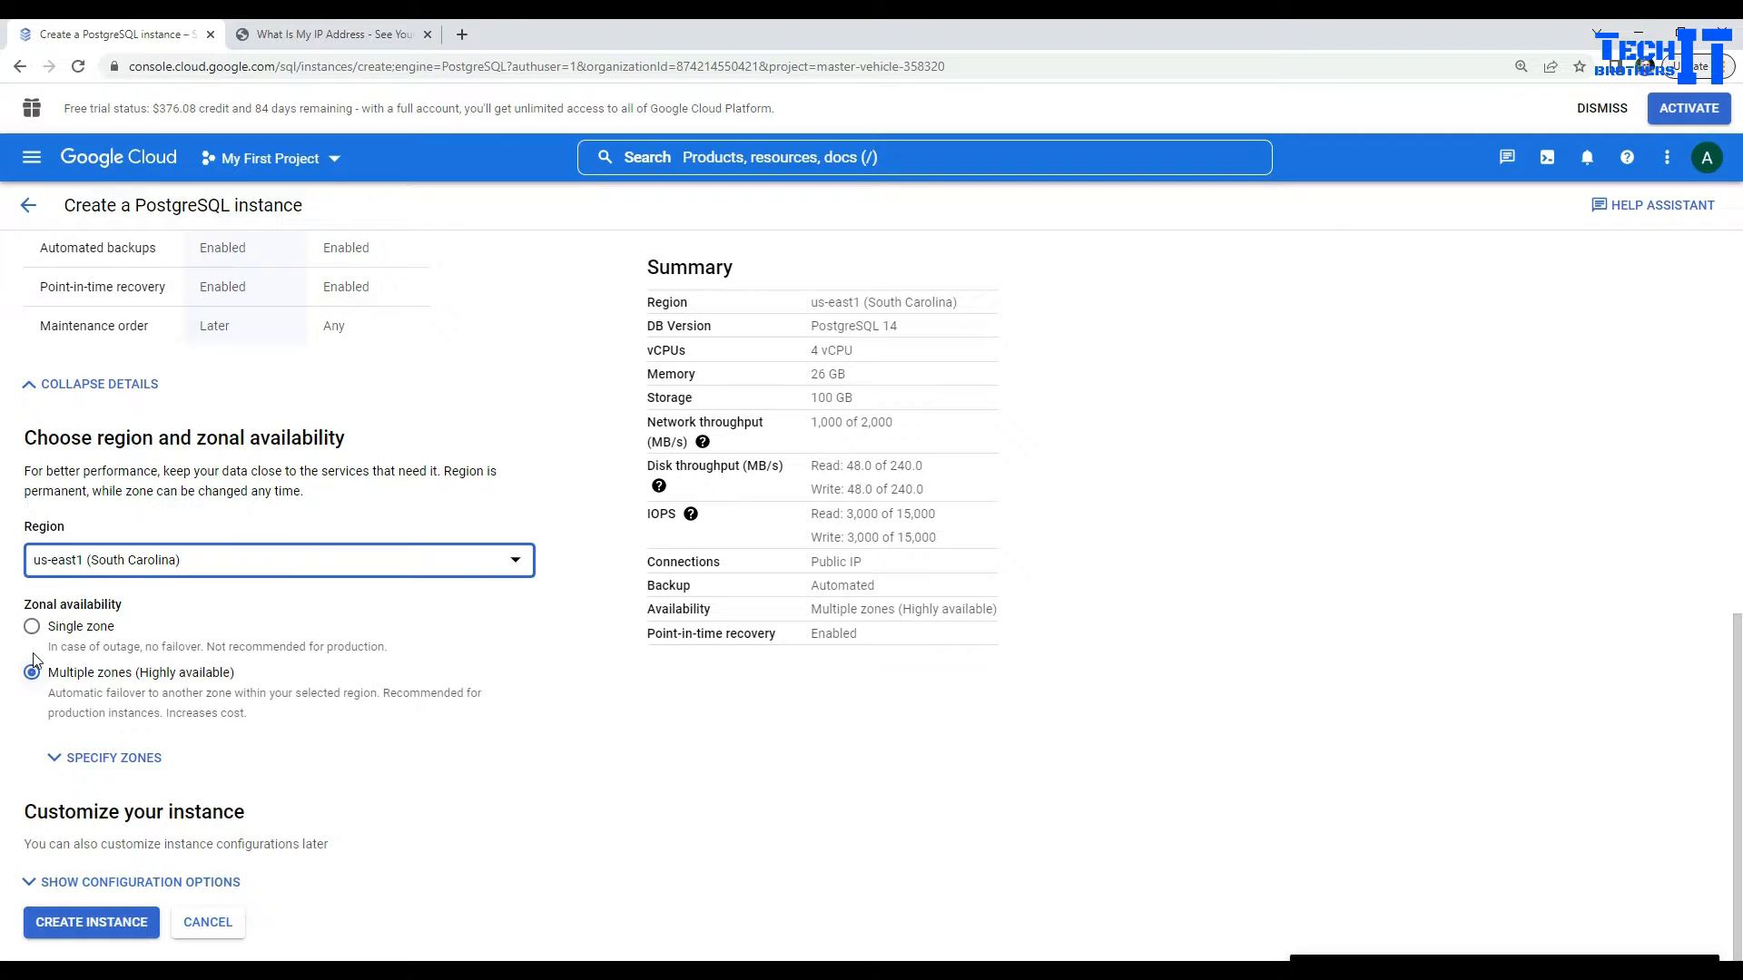
Step: Choose multiple-zone availability with us-east1-b as the primary zone and us-east1-c as the secondary zone
{"action": "left_click", "coordinate": [34, 627]}
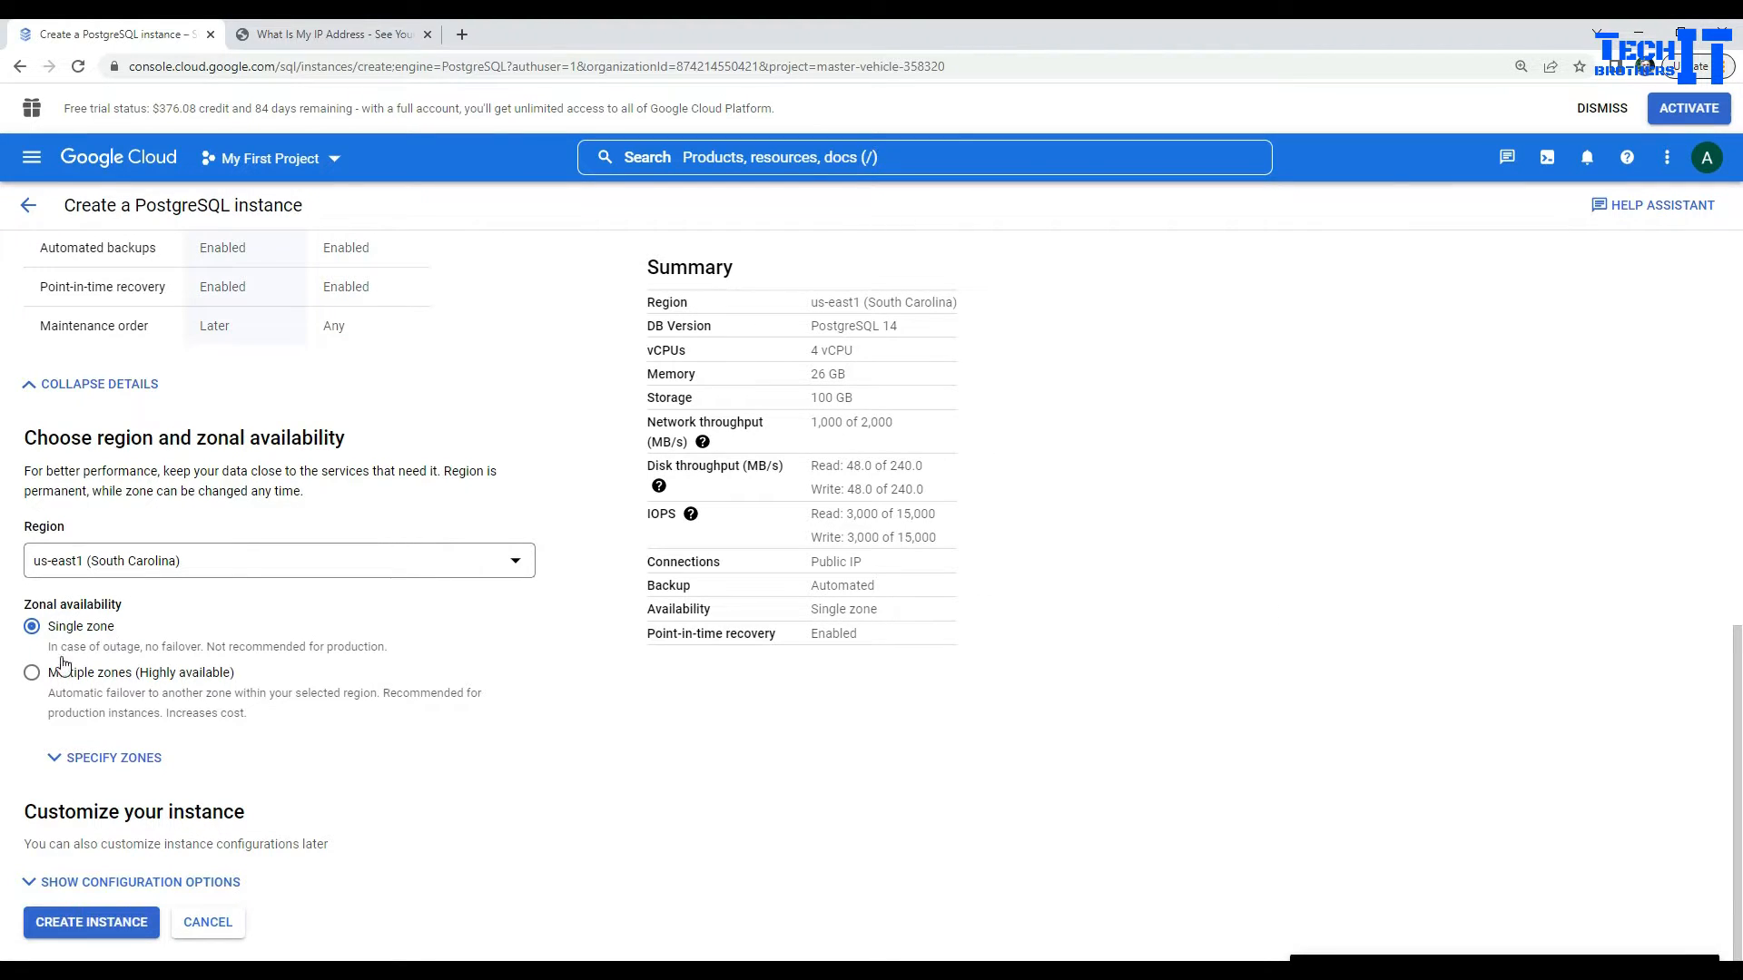
{"action": "left_click", "coordinate": [32, 677]}
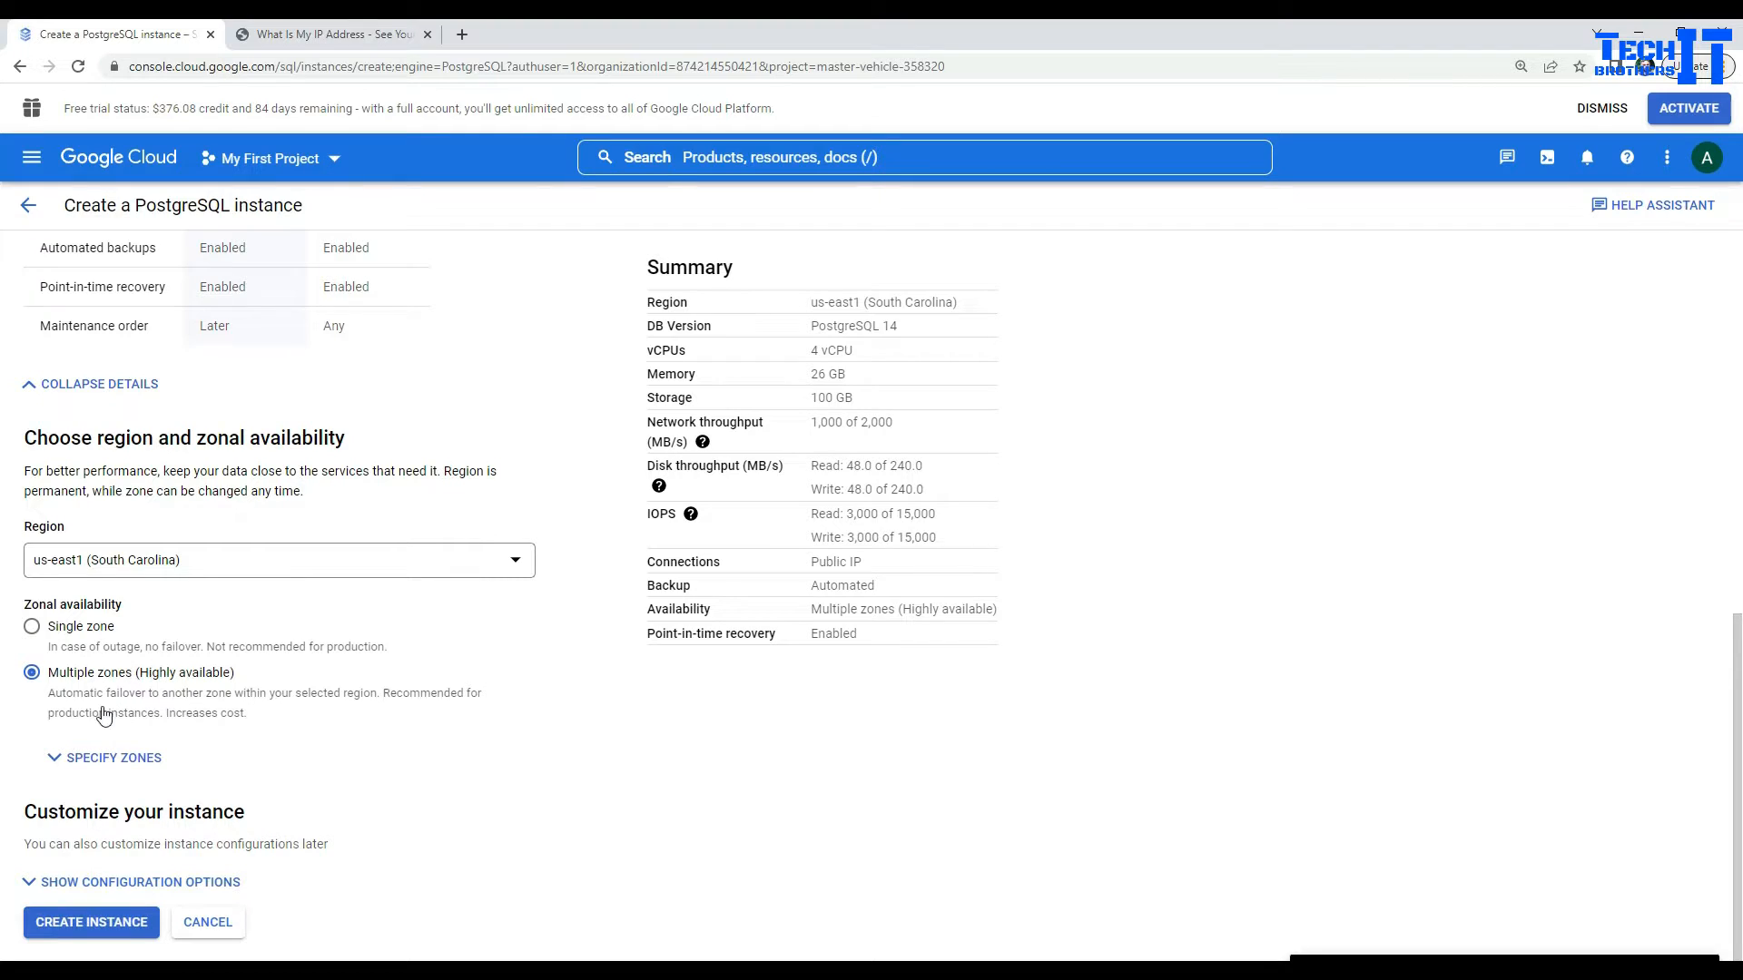
{"action": "left_click", "coordinate": [56, 757]}
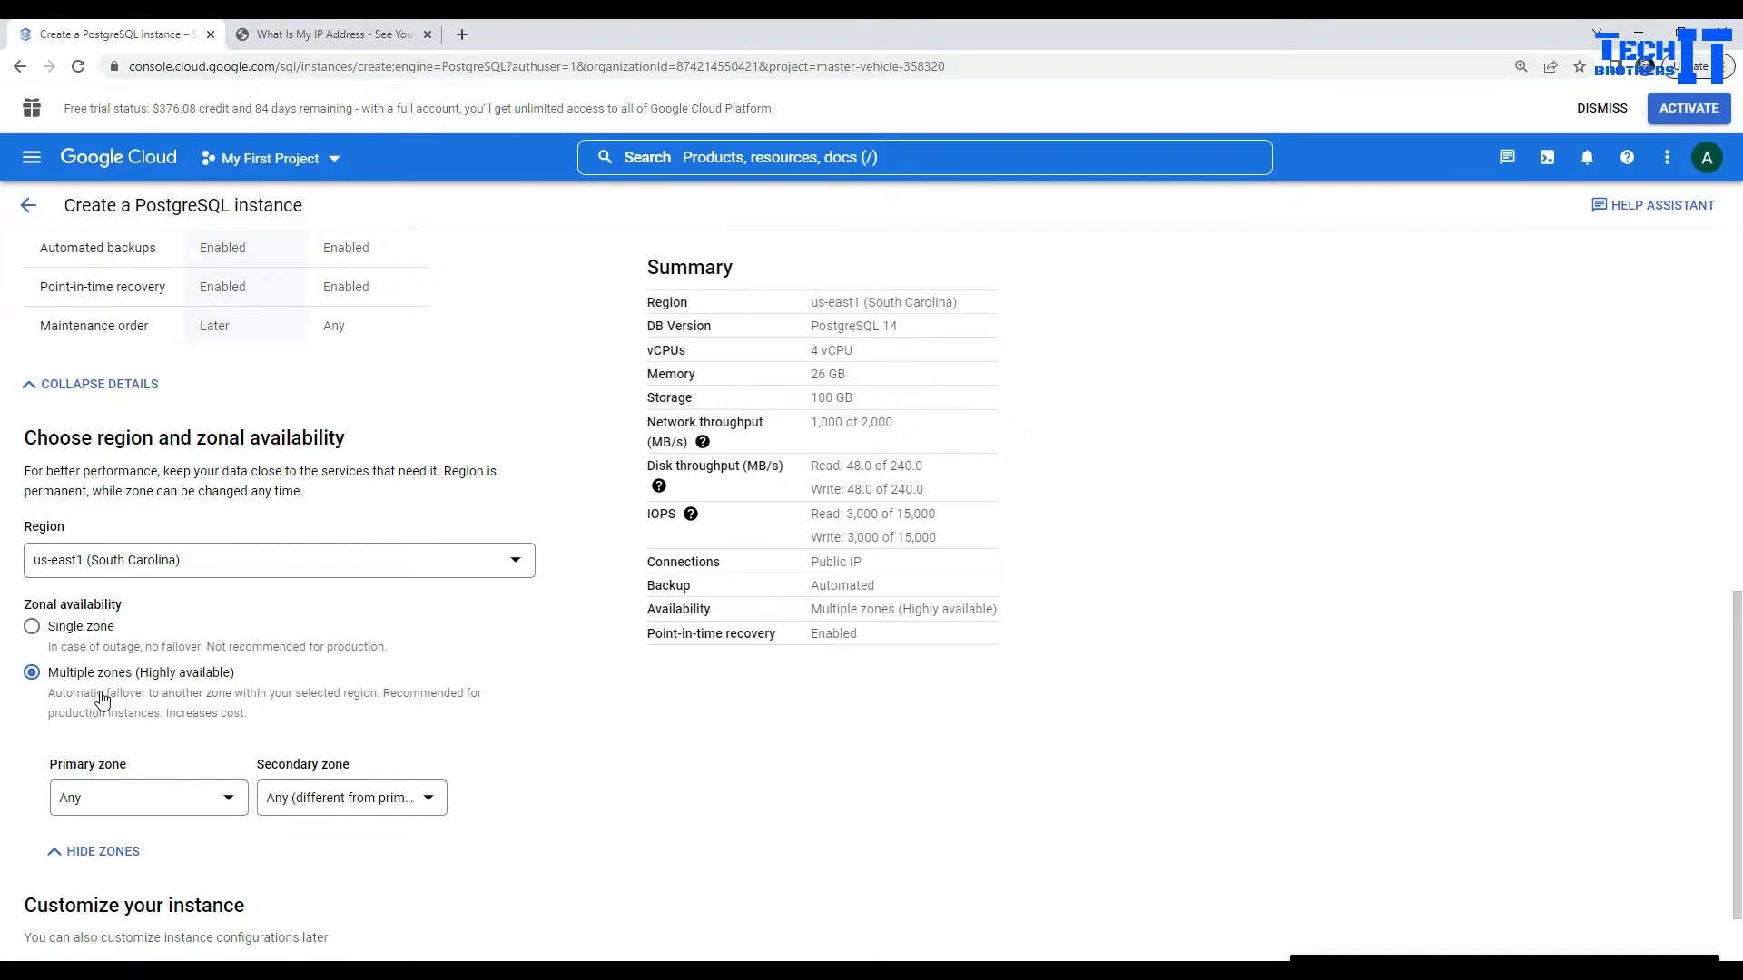
{"action": "left_click", "coordinate": [100, 801]}
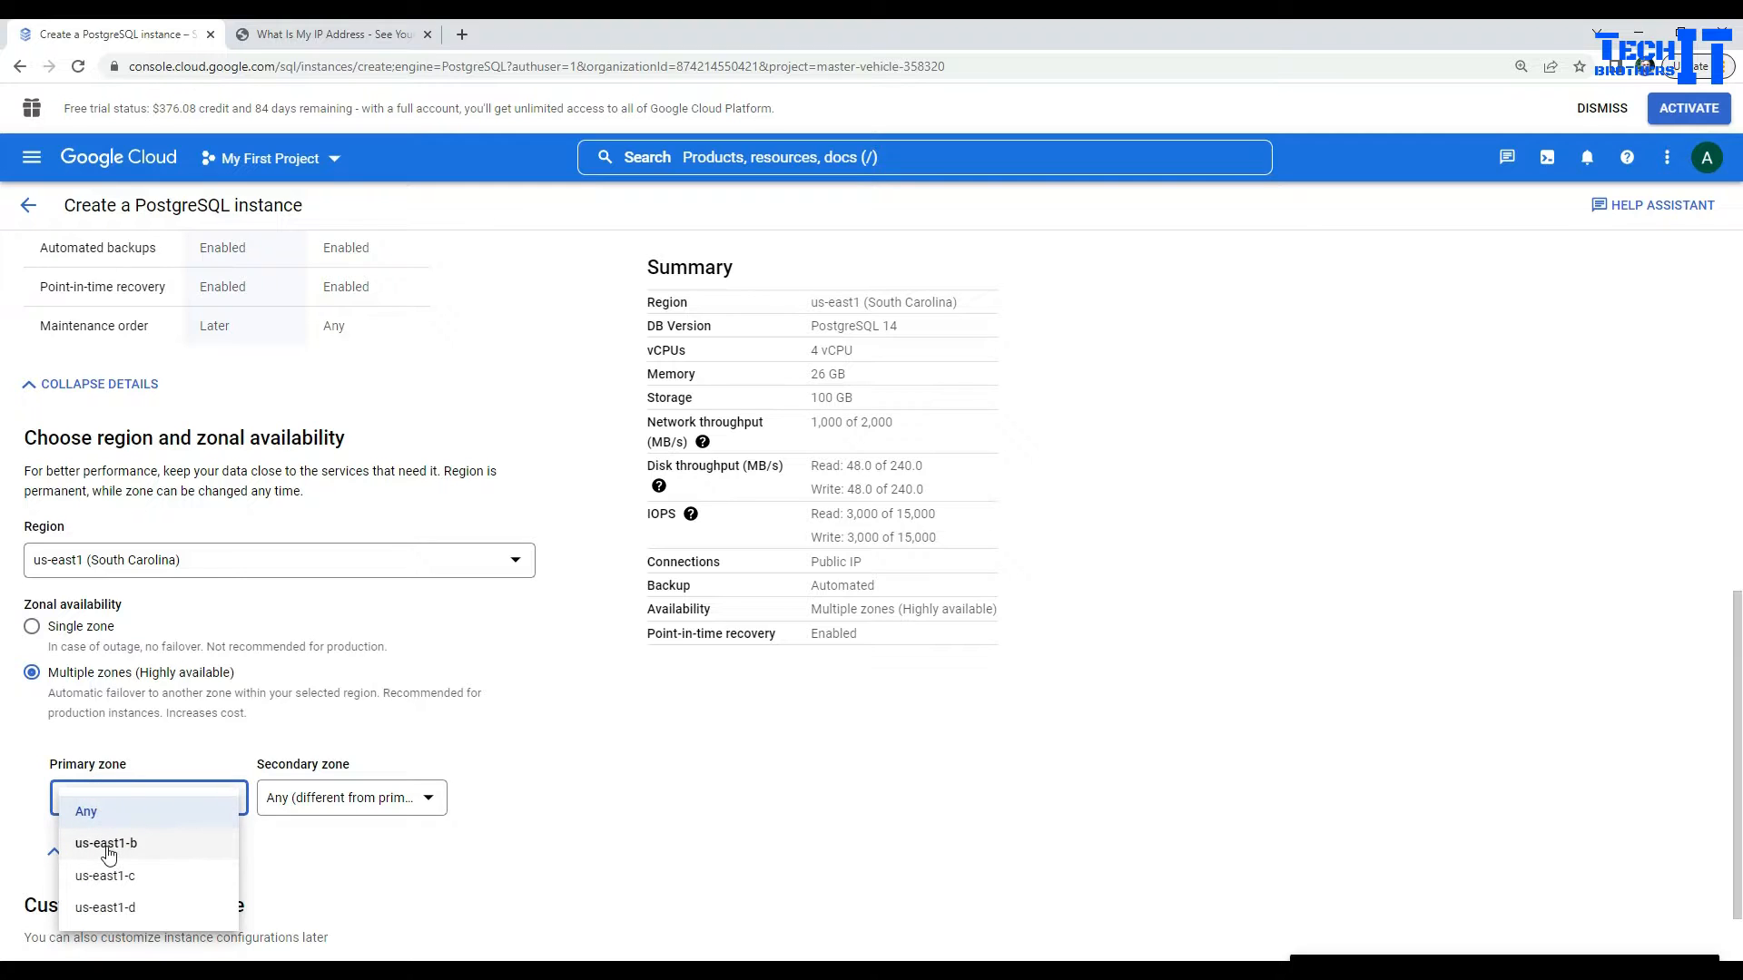
{"action": "left_click", "coordinate": [108, 844]}
{"action": "left_click", "coordinate": [284, 800]}
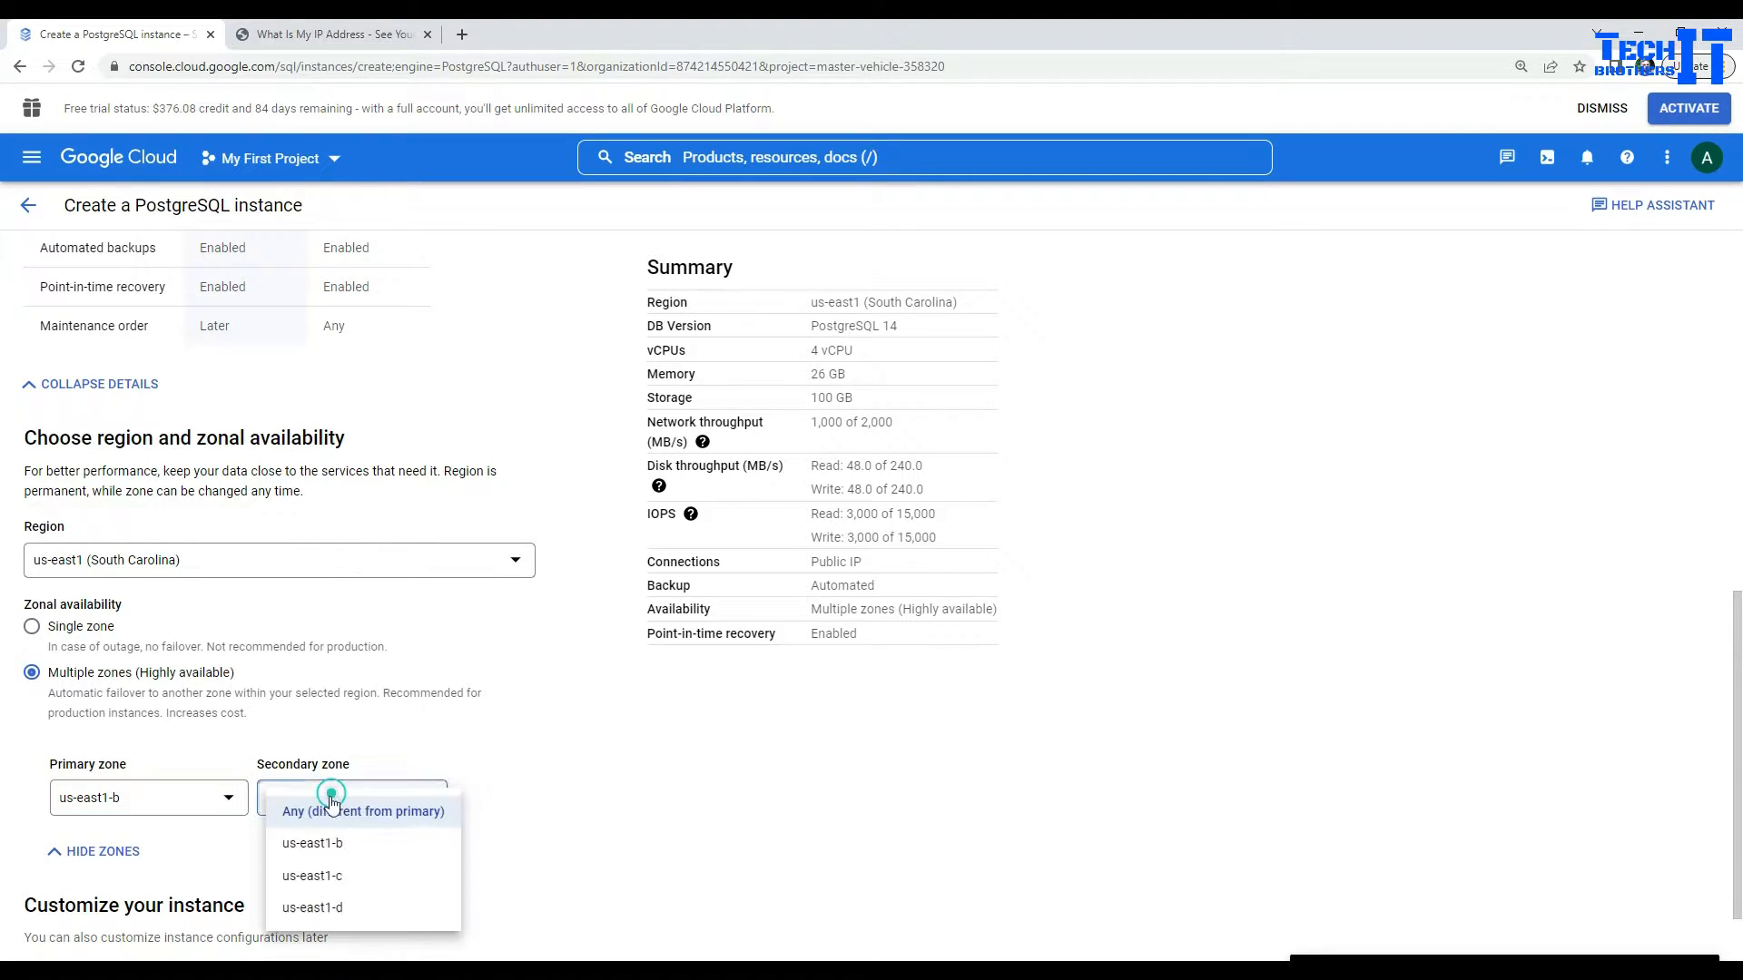
{"action": "left_click", "coordinate": [315, 876]}
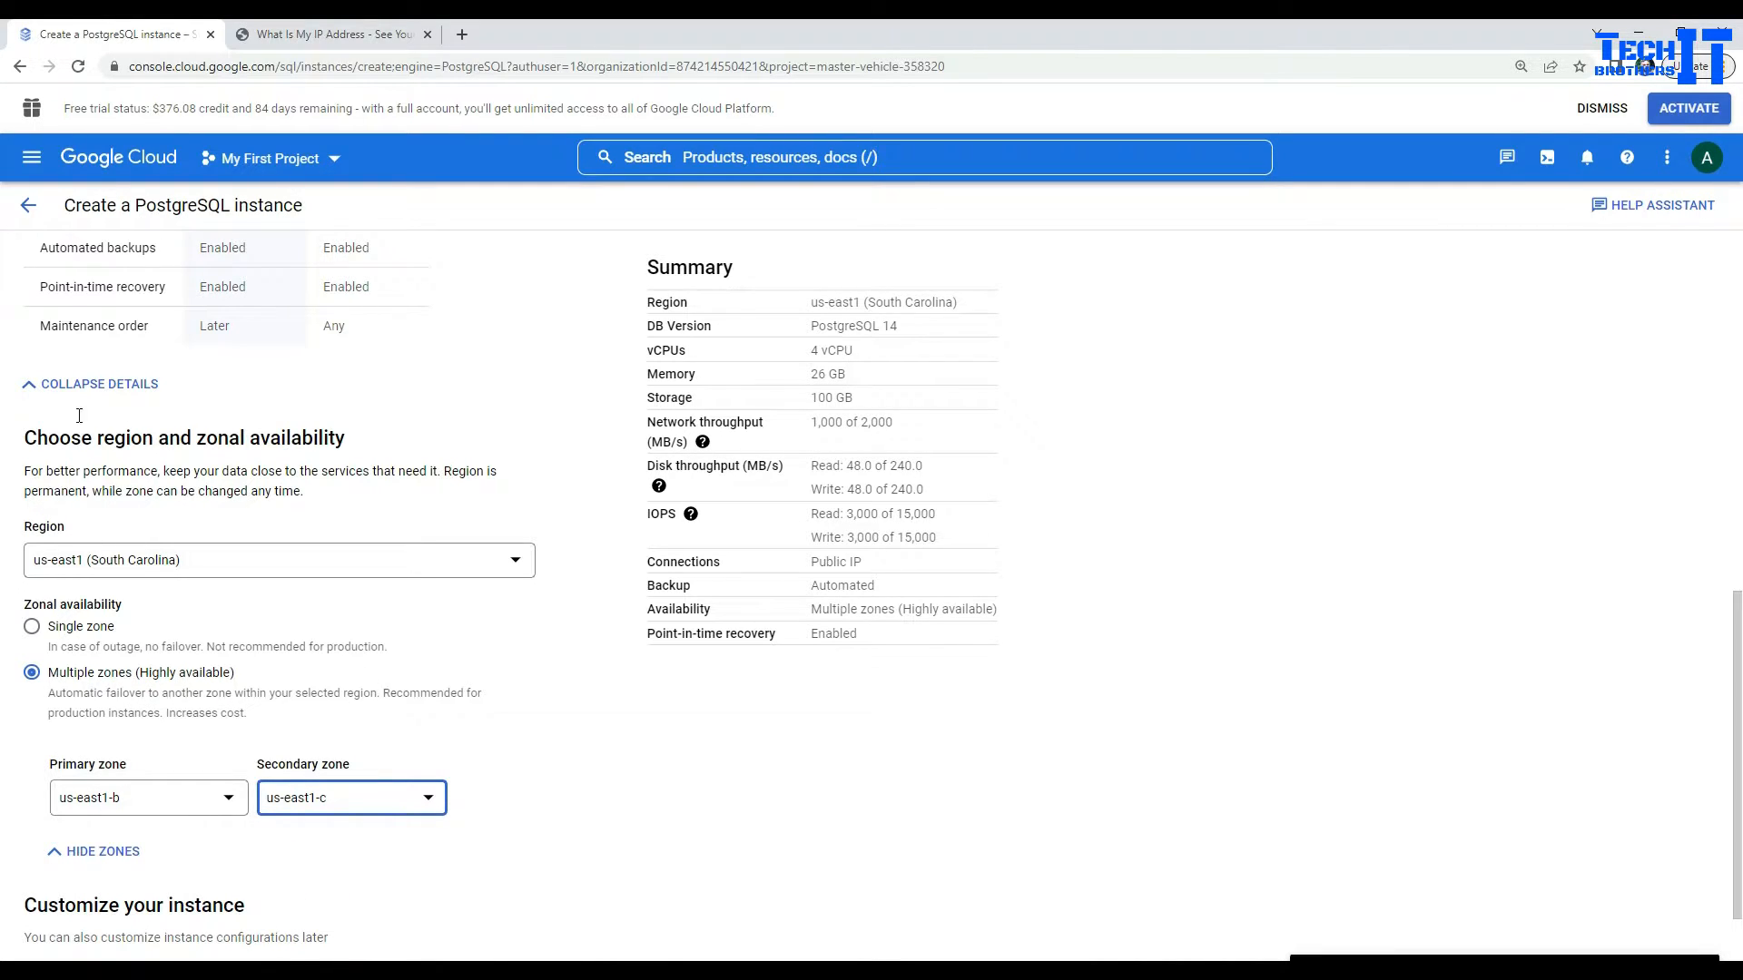
Step: Show the instance's configuration options and change the machine type to Custom, with 2 vCPUs and 3.75 GB of memory
{"action": "scroll", "coordinate": [241, 573], "scroll_direction": "down", "scroll_amount": 1}
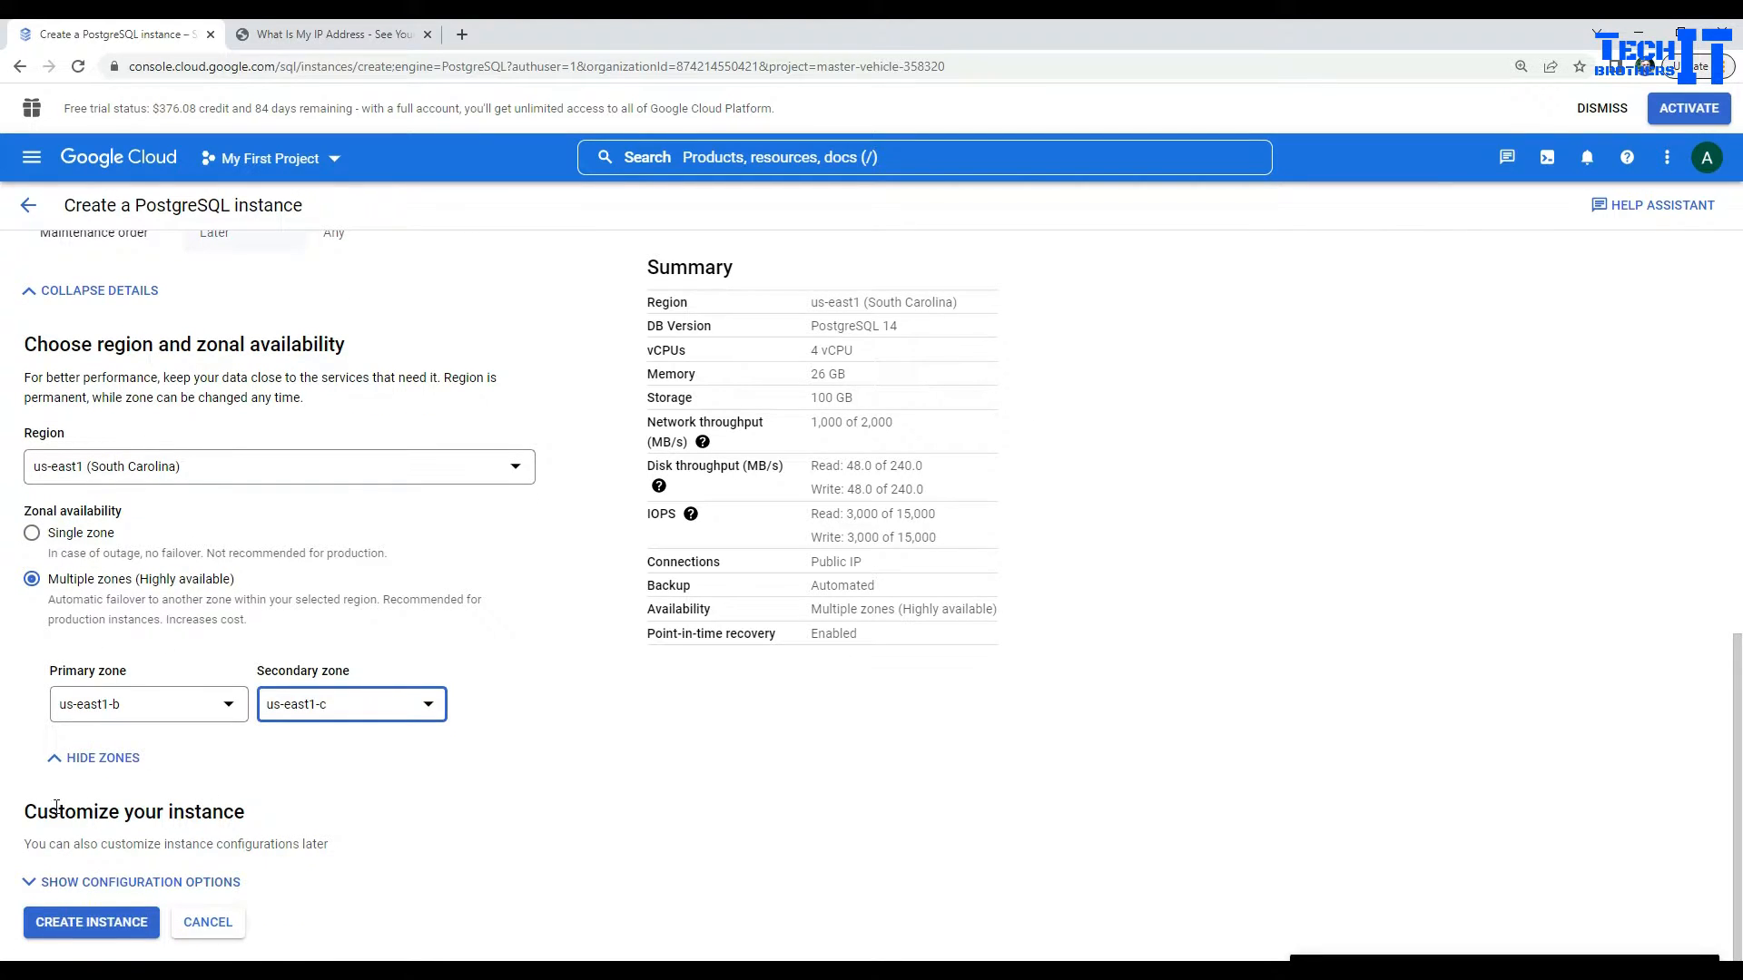
{"action": "left_click", "coordinate": [93, 882]}
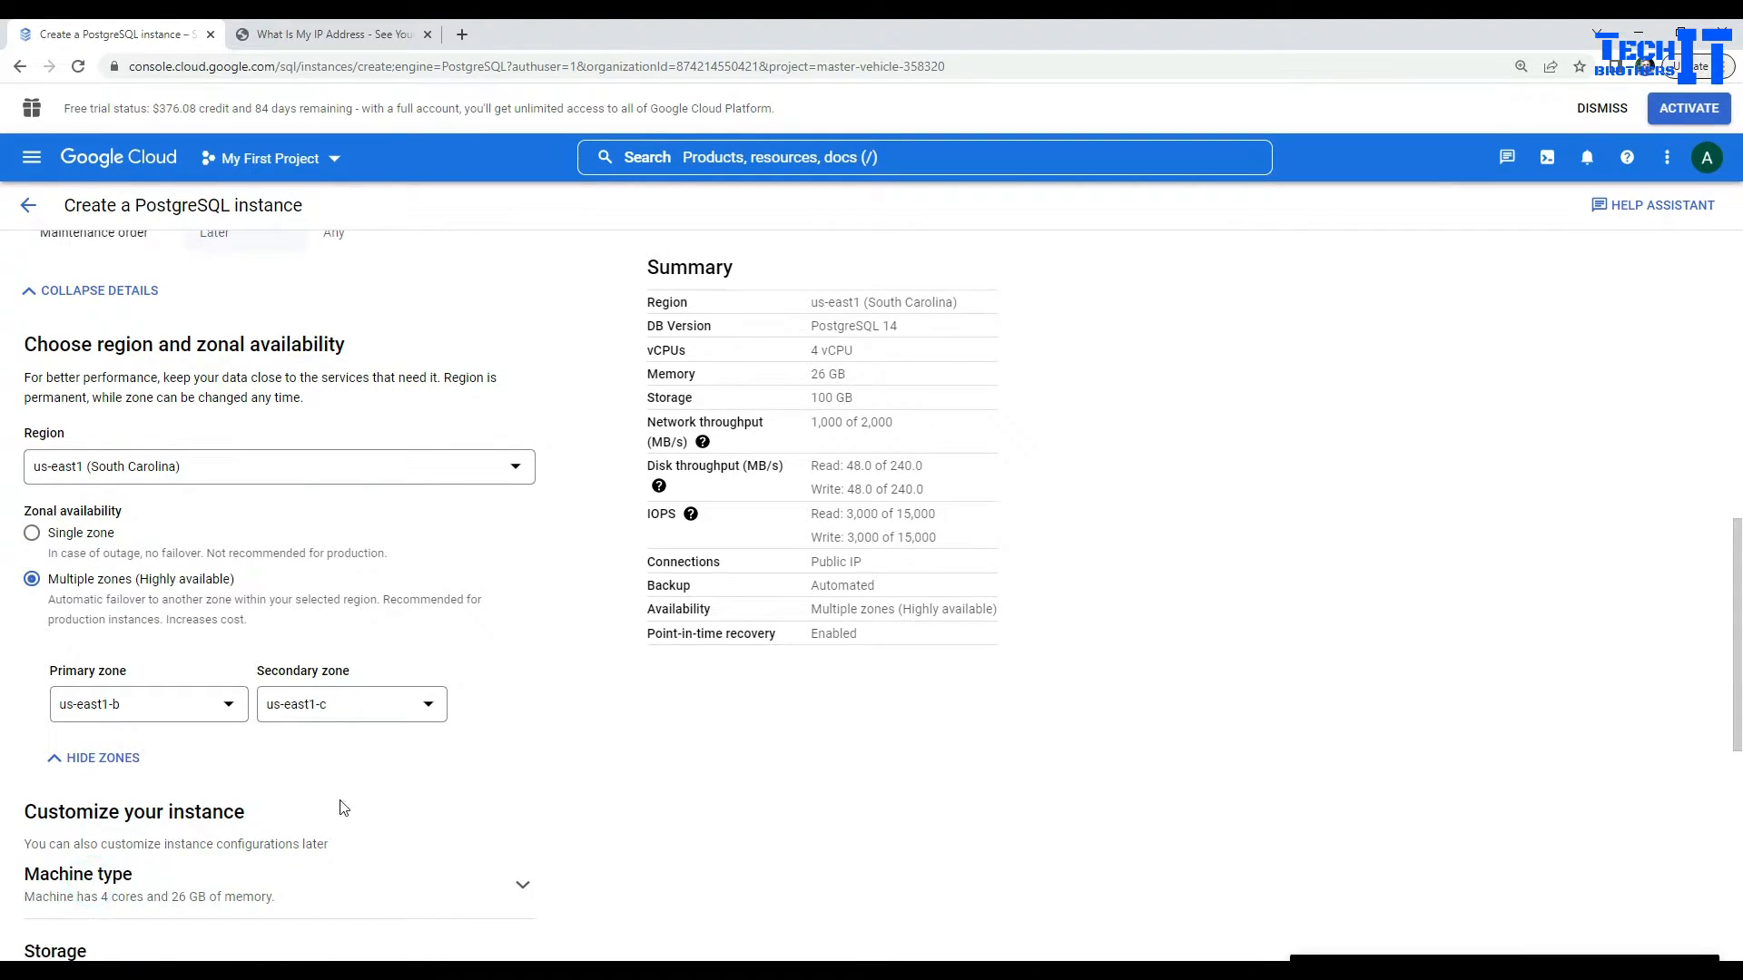
{"action": "scroll", "coordinate": [343, 807], "scroll_direction": "down", "scroll_amount": 4}
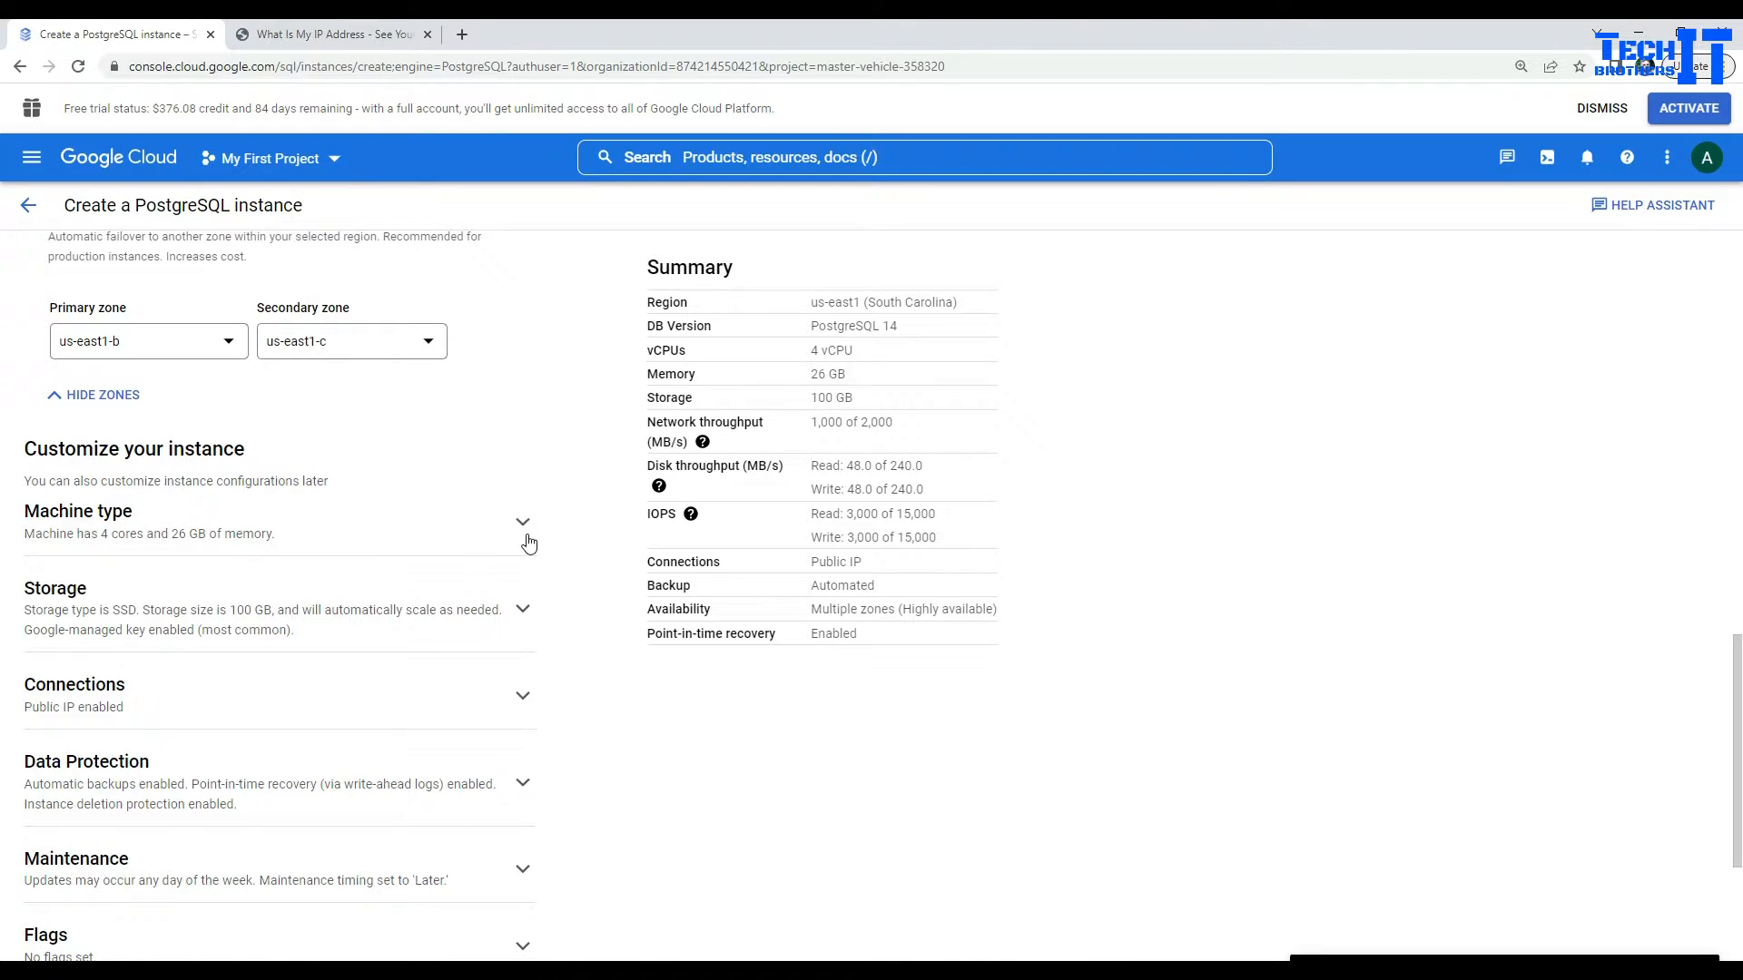
{"action": "left_click", "coordinate": [523, 524]}
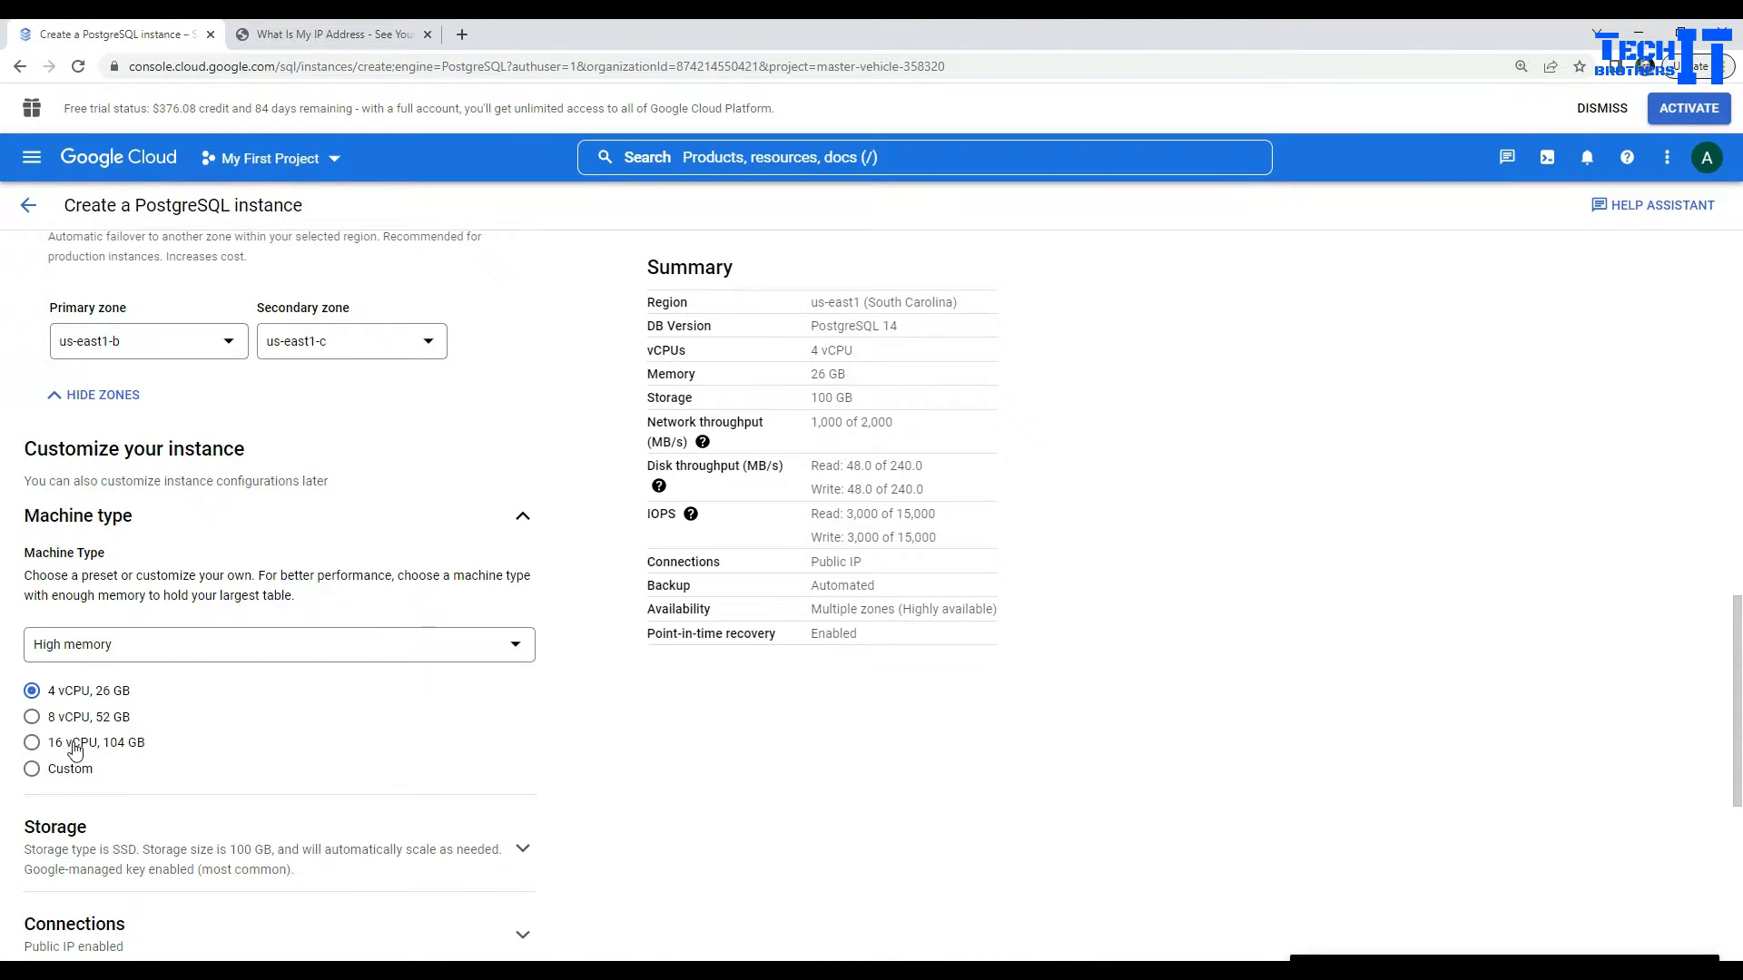
{"action": "left_click", "coordinate": [34, 769]}
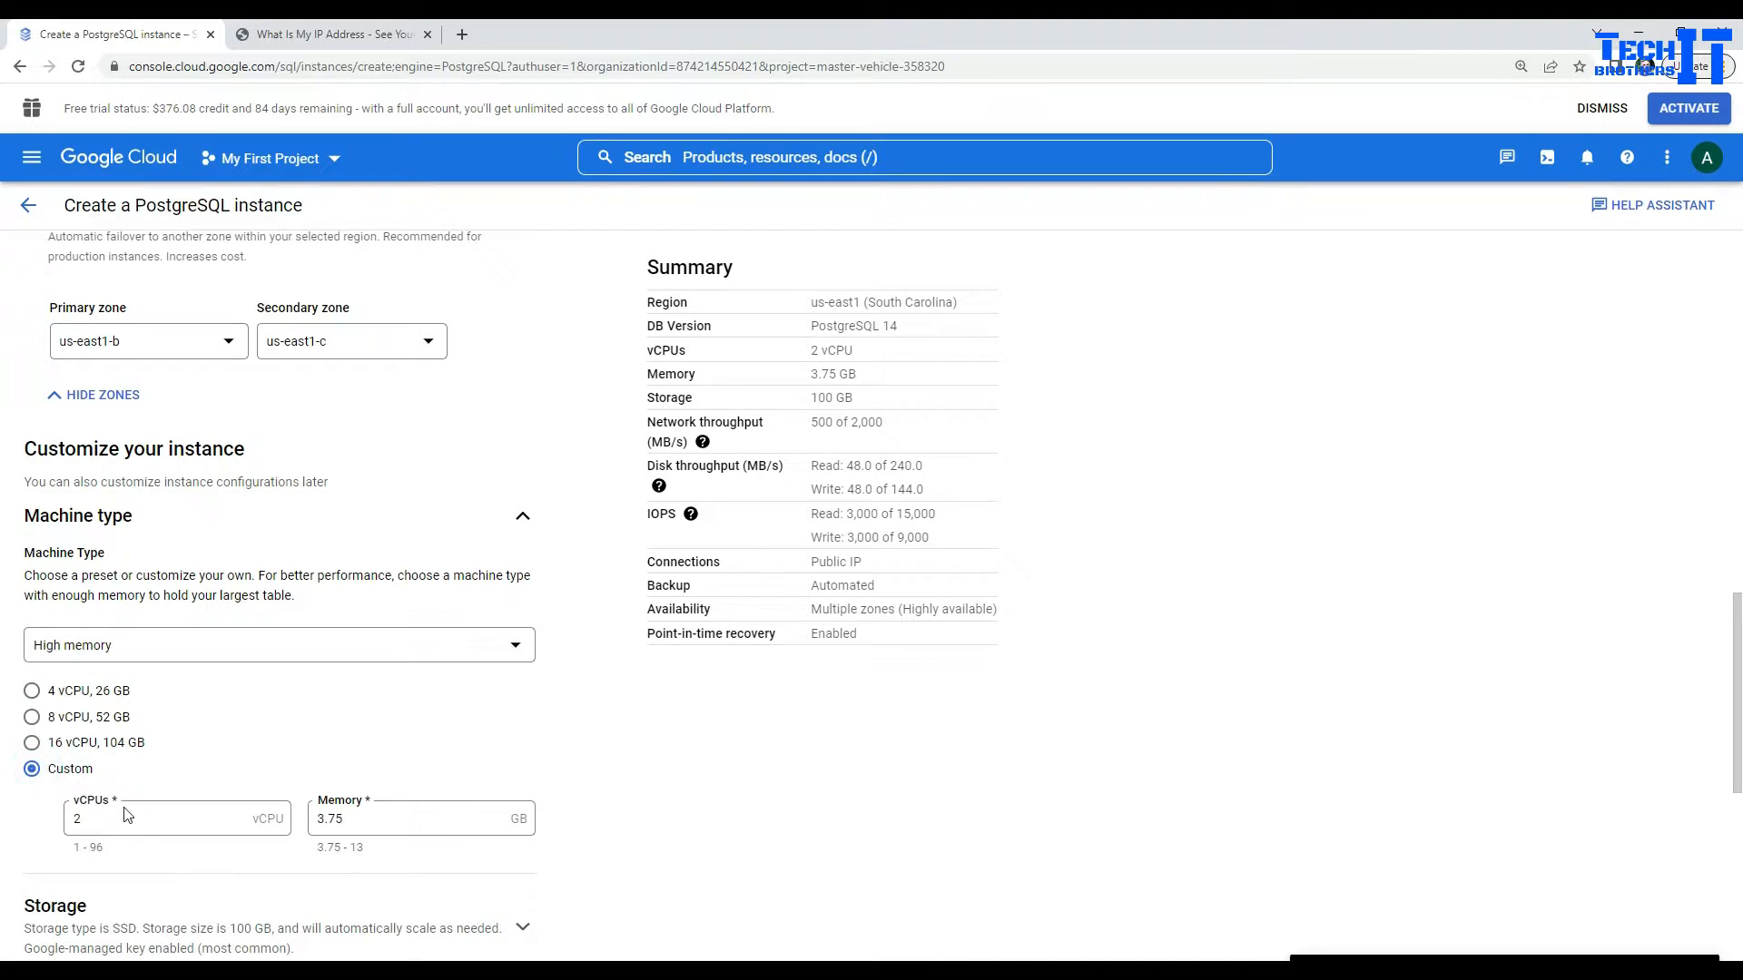
Step: Set the instance's storage capacity to 10 GB
{"action": "scroll", "coordinate": [372, 767], "scroll_direction": "down", "scroll_amount": 2}
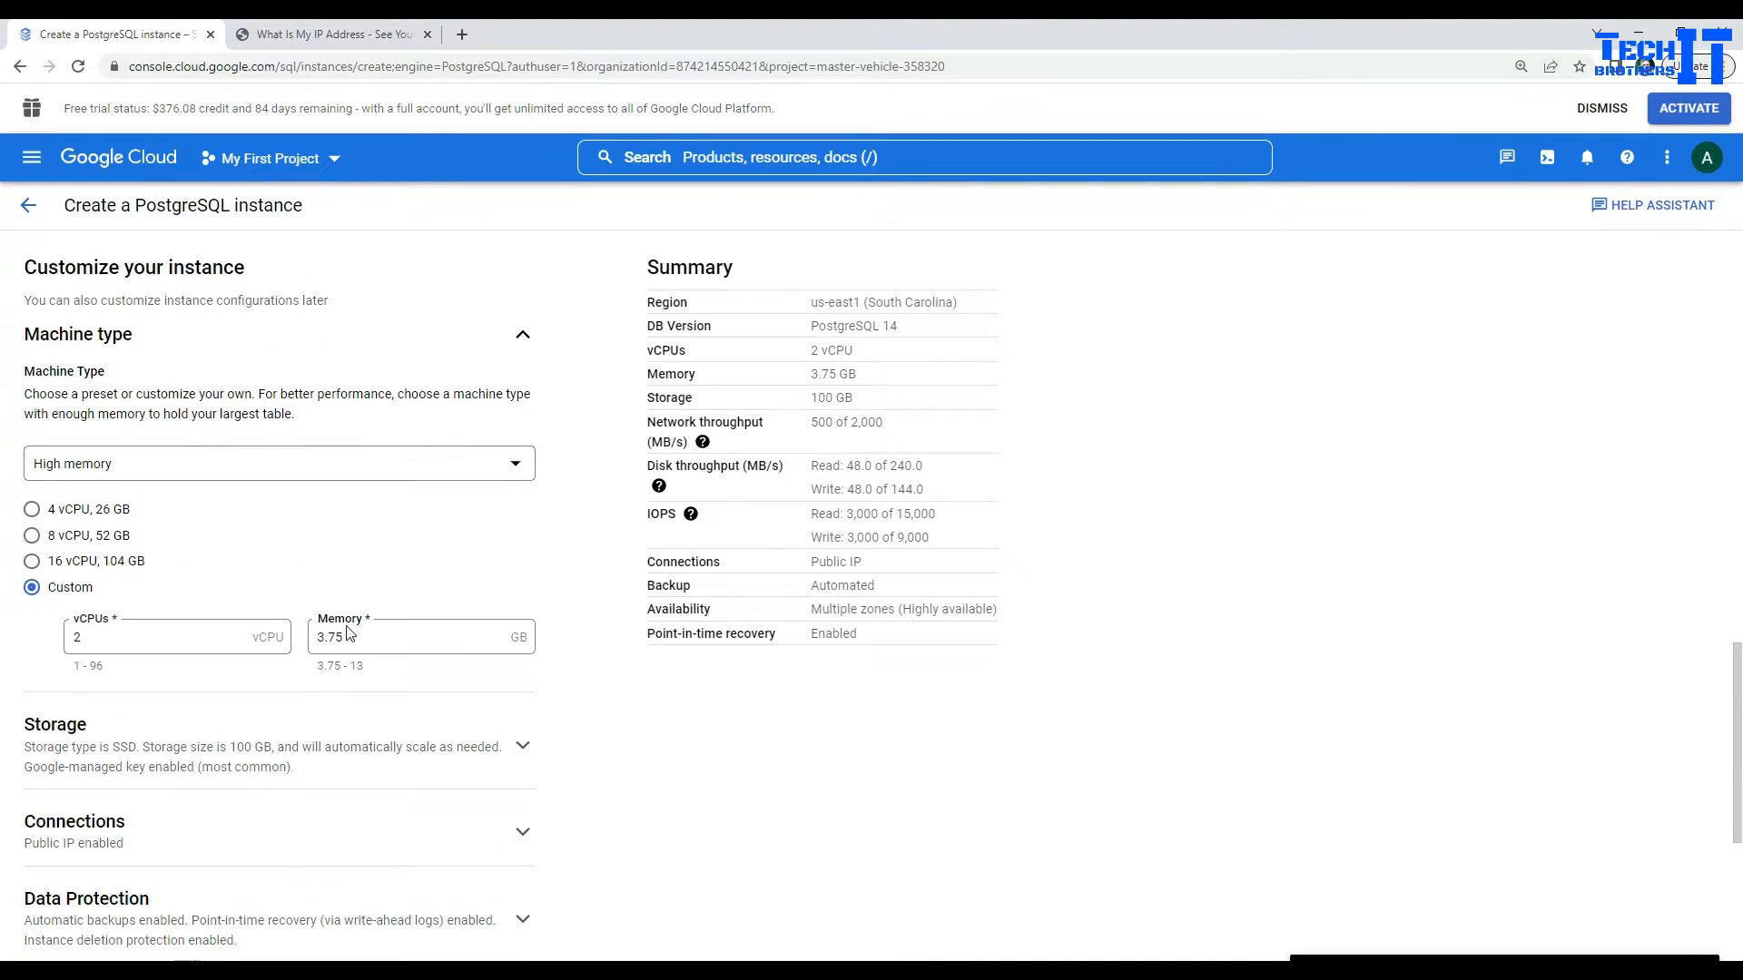
{"action": "scroll", "coordinate": [261, 687], "scroll_direction": "down", "scroll_amount": 2}
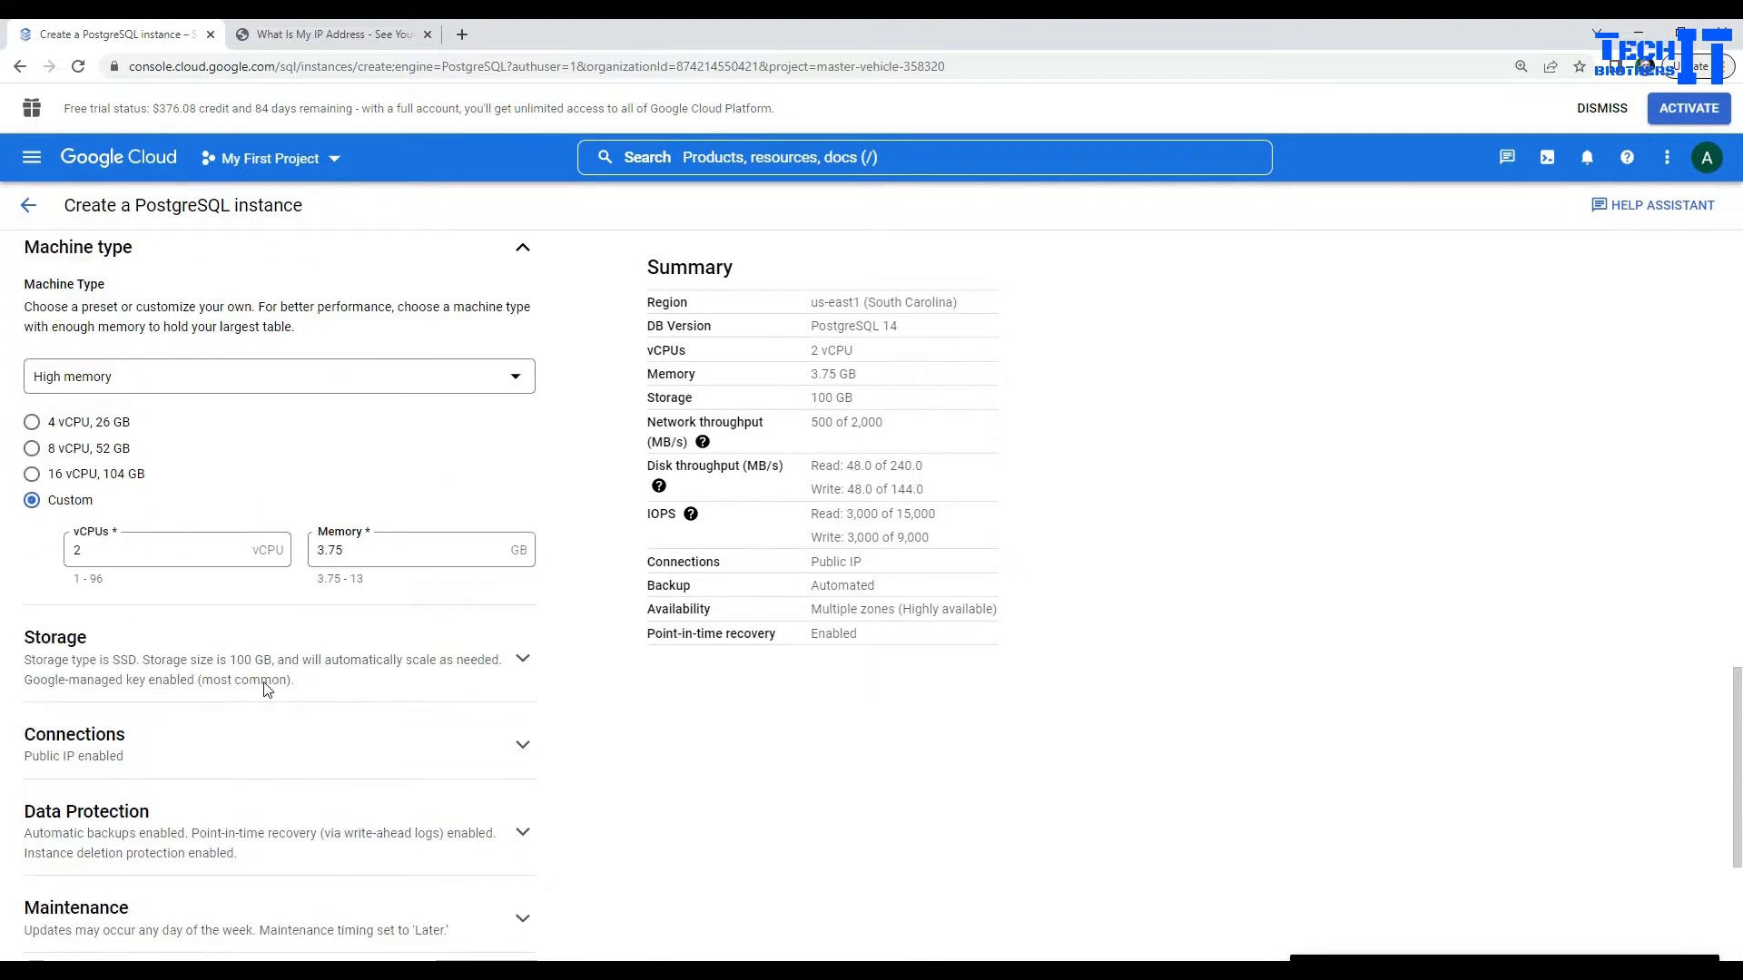
{"action": "left_click", "coordinate": [518, 570]}
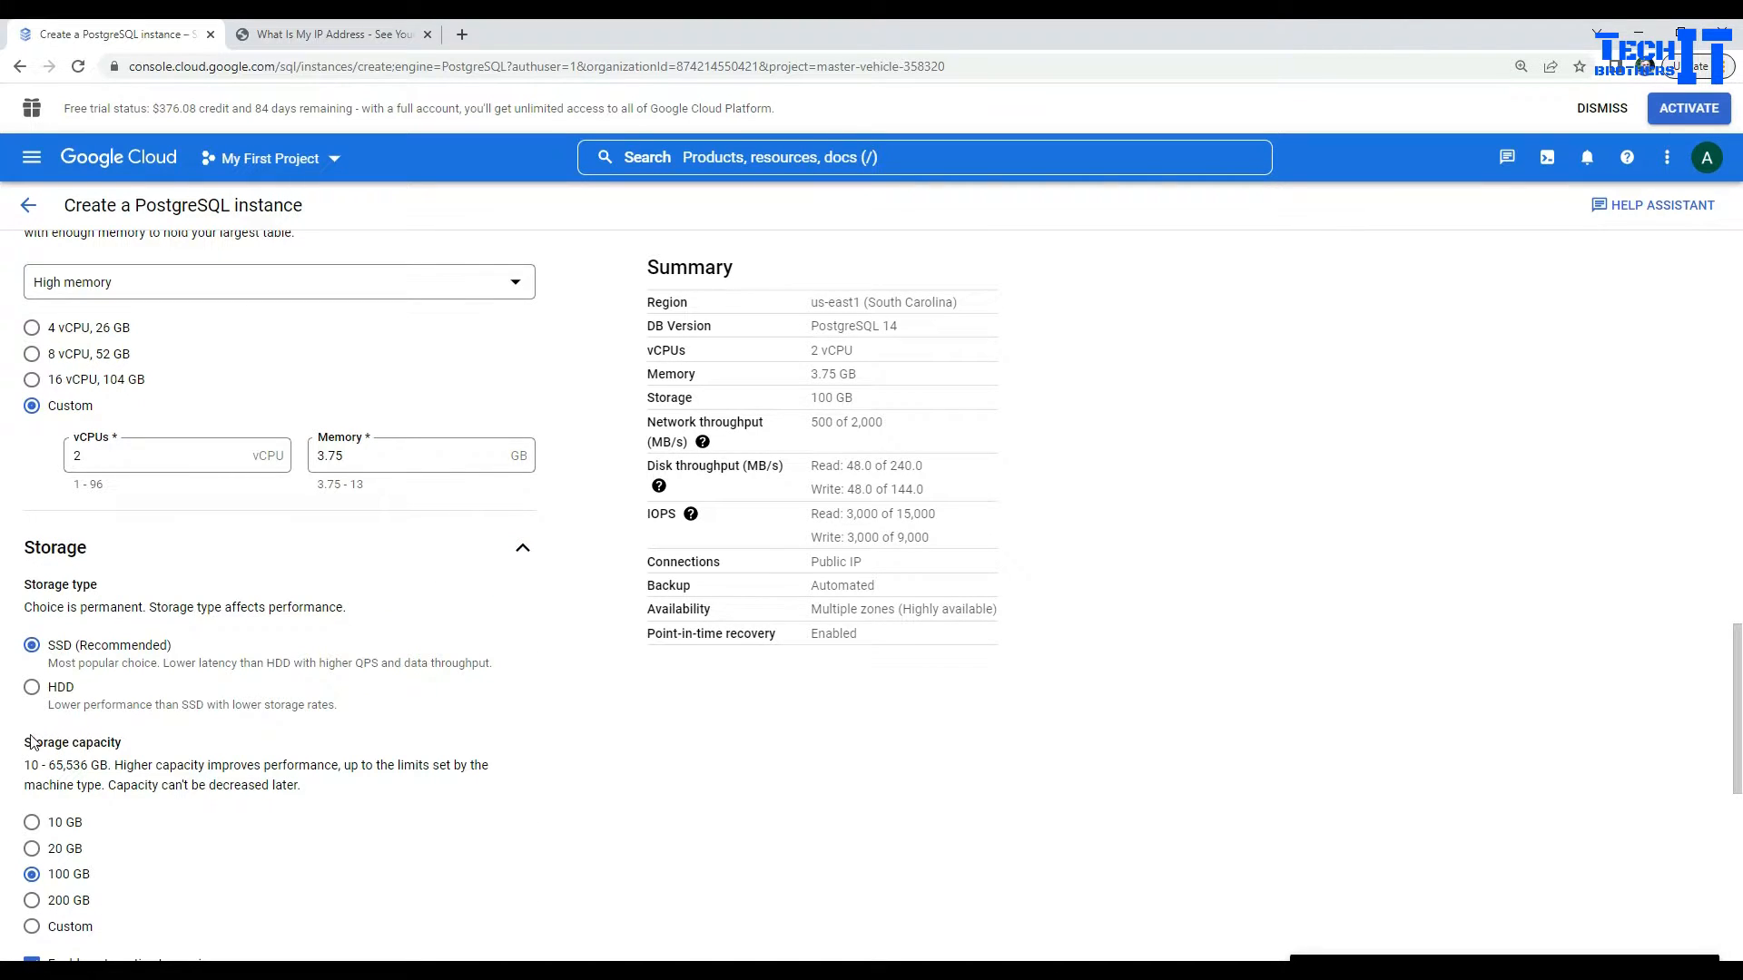
{"action": "left_click", "coordinate": [31, 822]}
Step: Review the automatic storage increase setting and the advanced encryption options
{"action": "scroll", "coordinate": [212, 835], "scroll_direction": "down", "scroll_amount": 4}
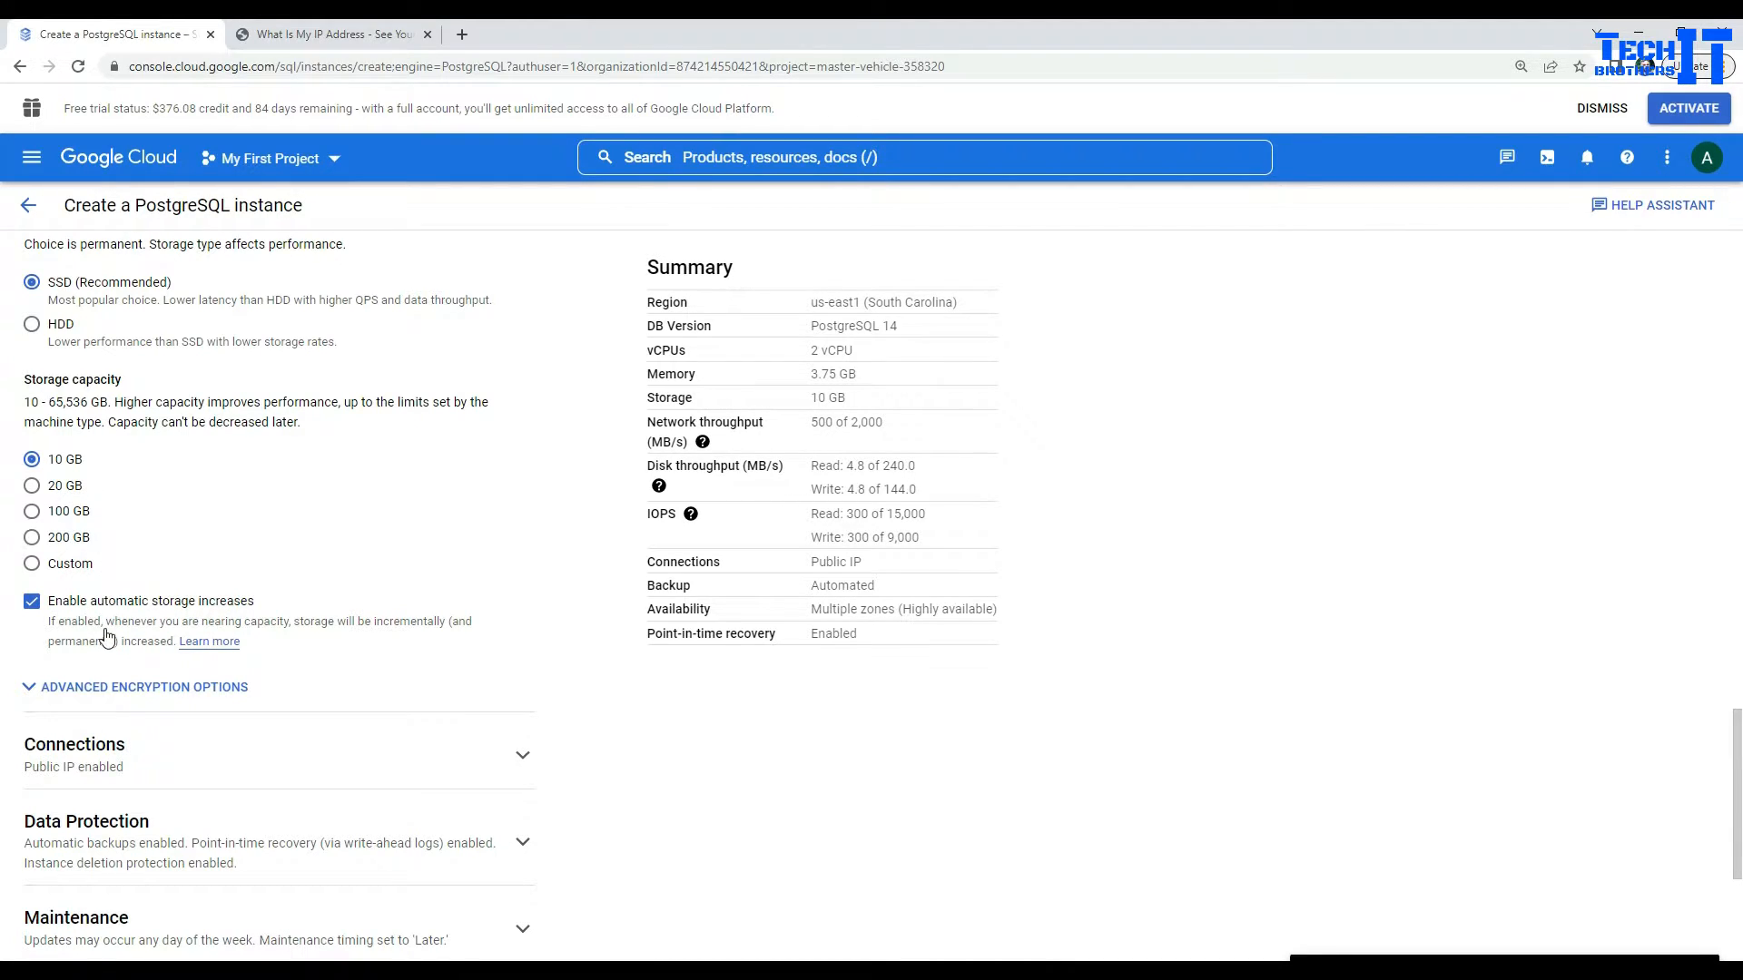
{"action": "scroll", "coordinate": [107, 638], "scroll_direction": "down", "scroll_amount": 1}
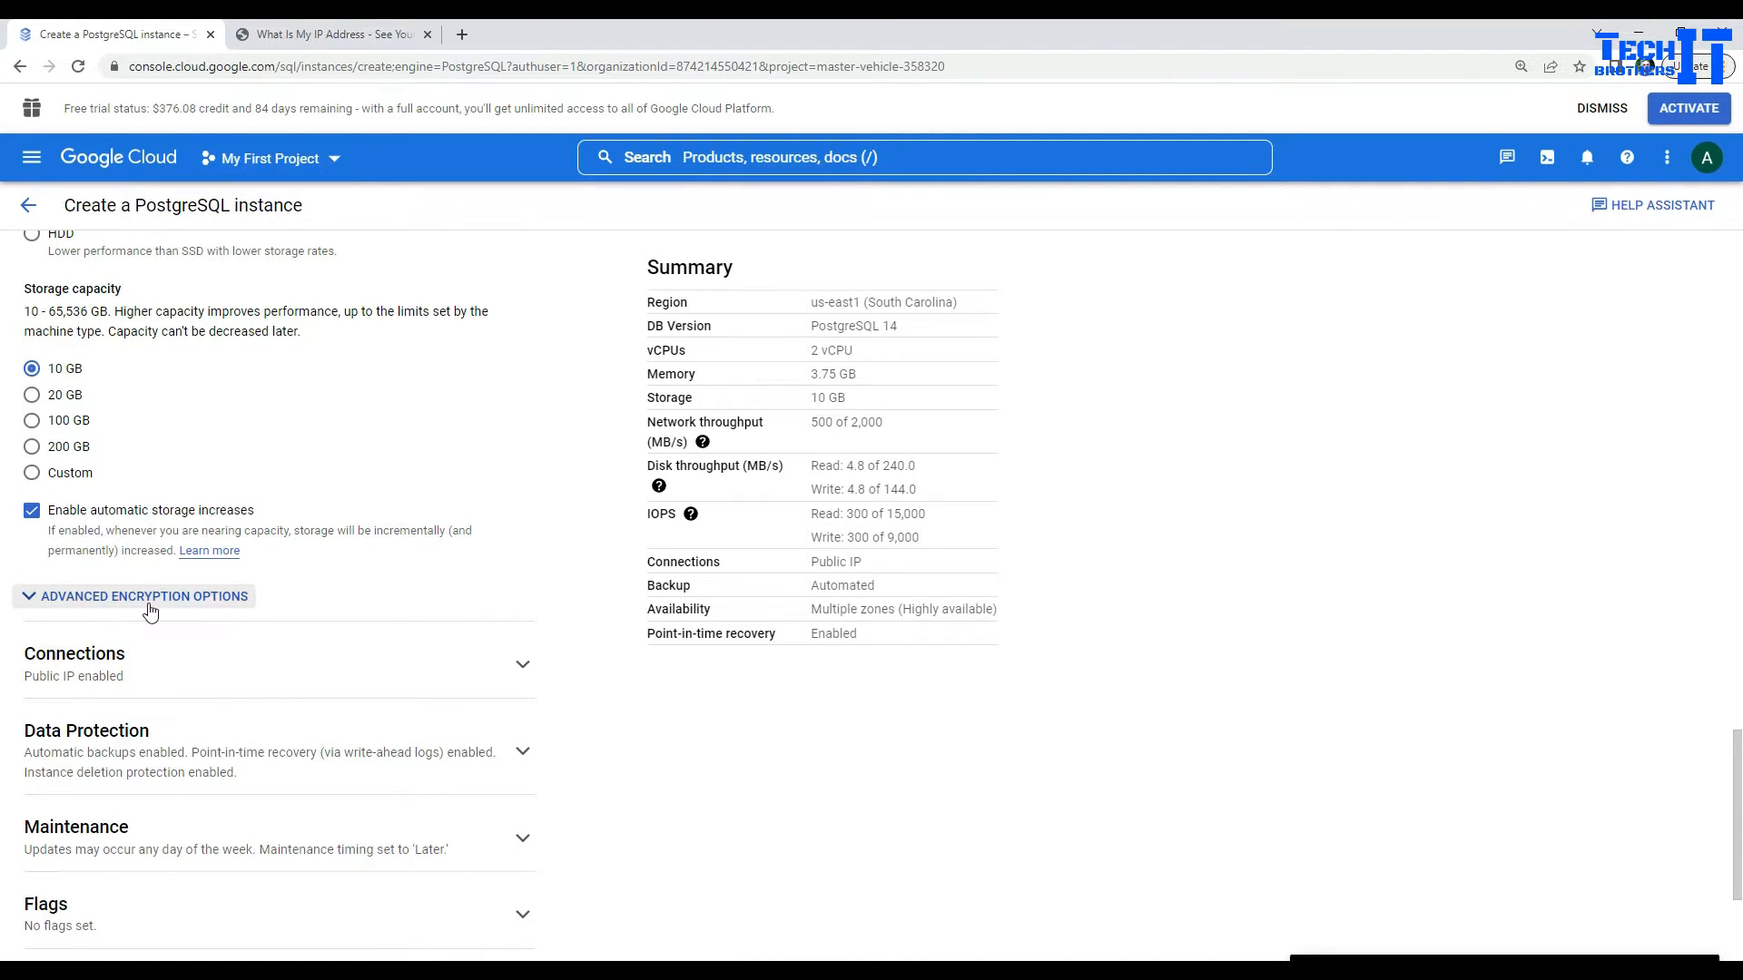
{"action": "left_click", "coordinate": [32, 596]}
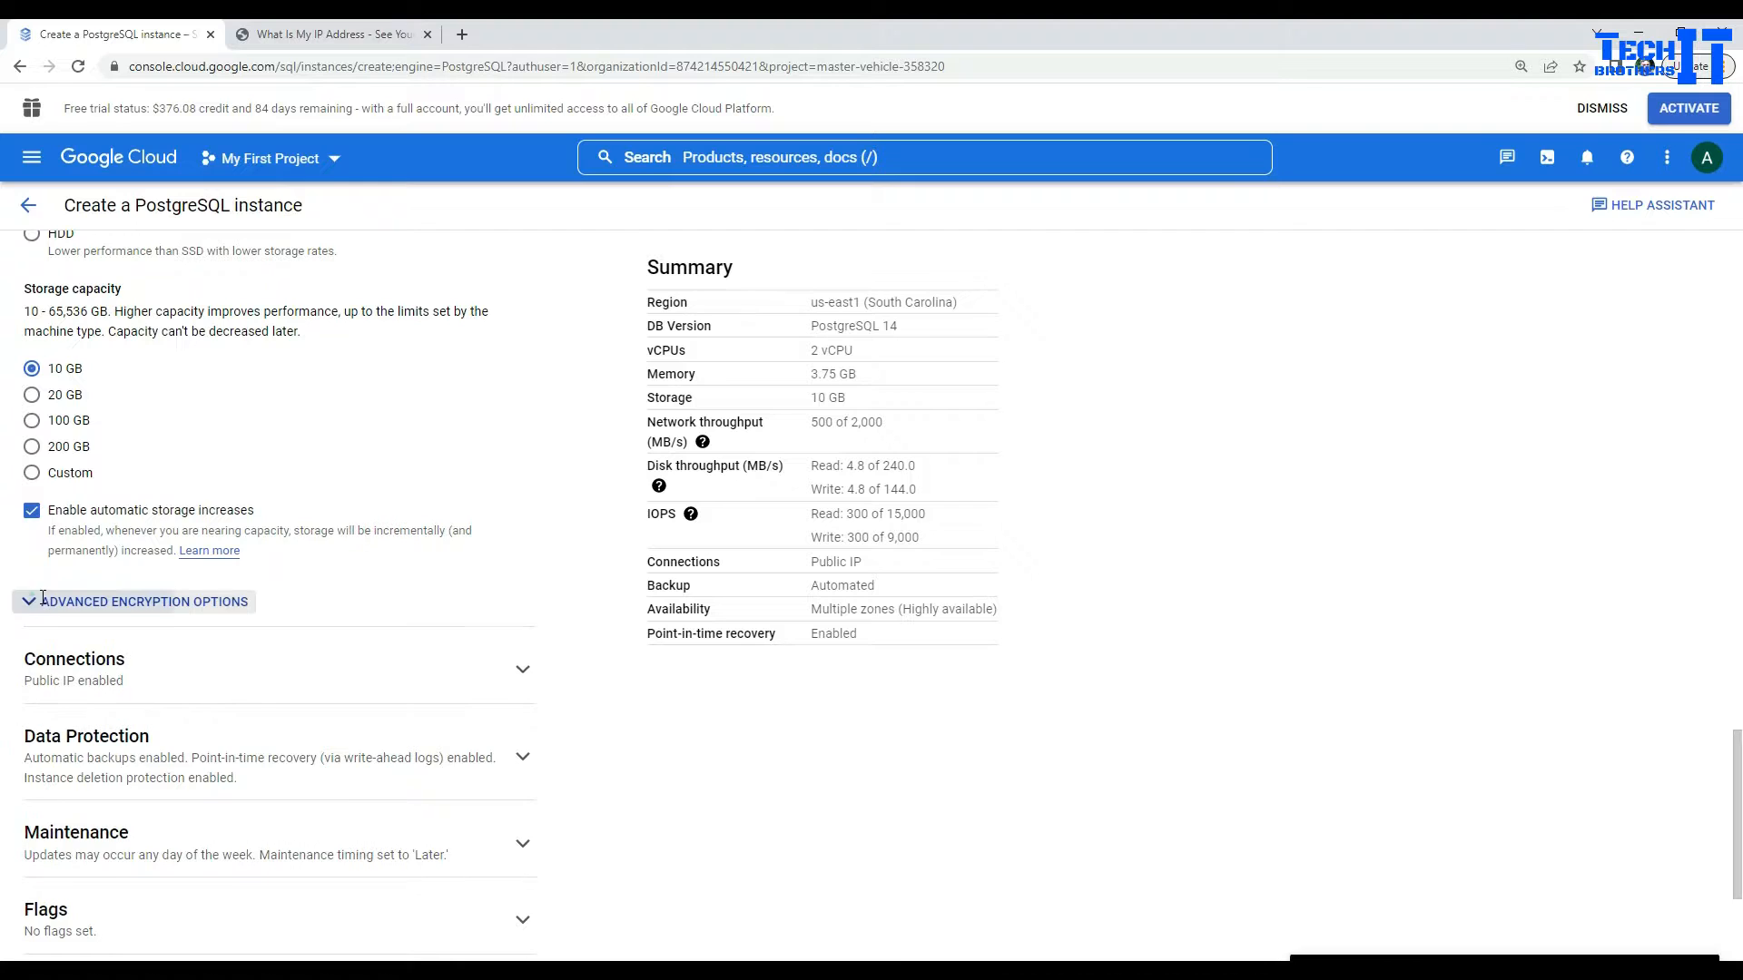
{"action": "scroll", "coordinate": [136, 606], "scroll_direction": "down", "scroll_amount": 2}
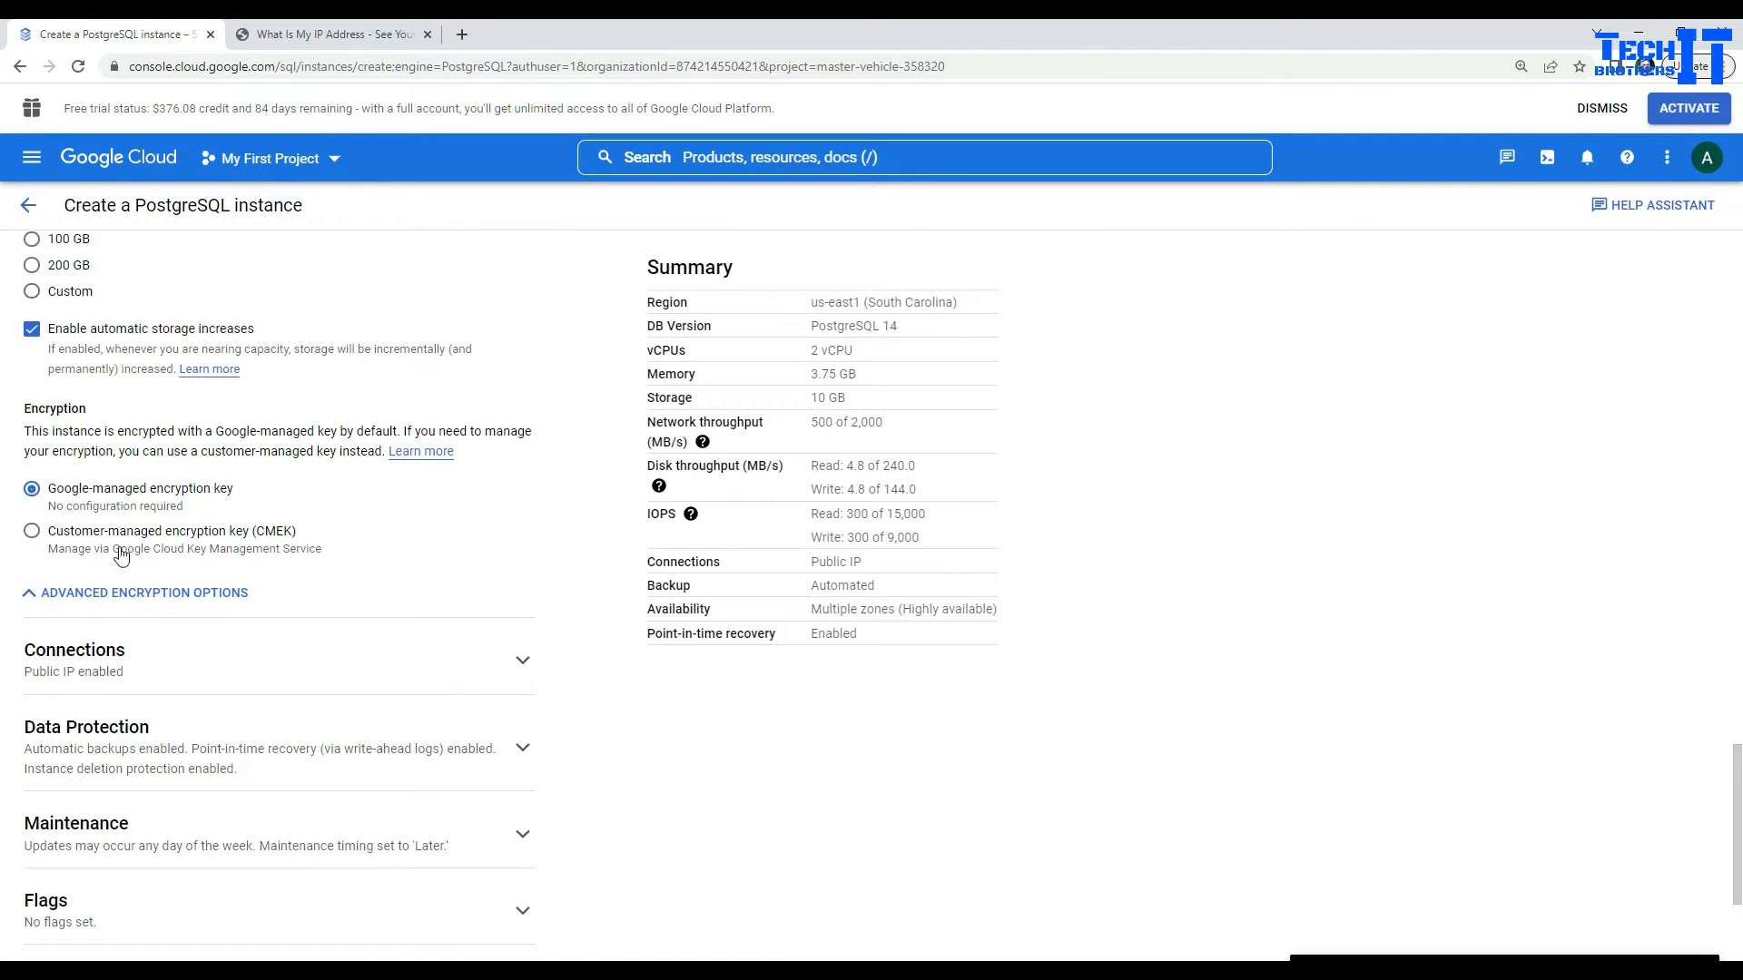
Step: Add a new authorized network named myip to the instance's public IP connection settings
{"action": "scroll", "coordinate": [243, 588], "scroll_direction": "down", "scroll_amount": 3}
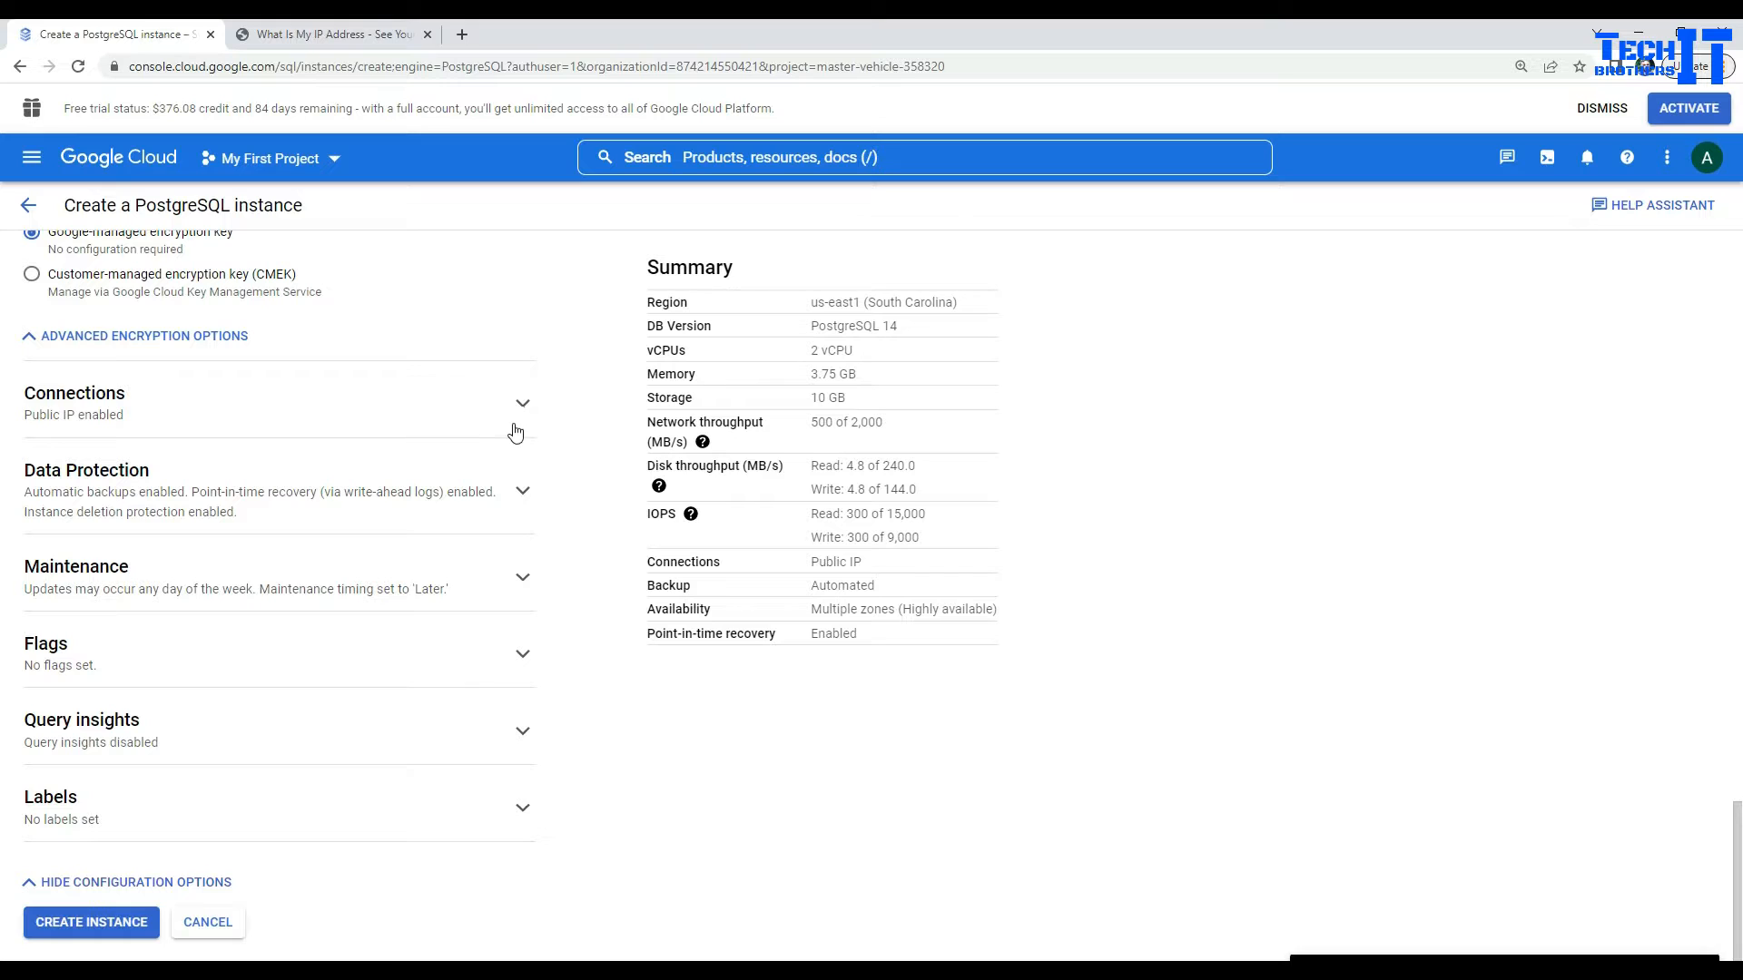
{"action": "left_click", "coordinate": [522, 410]}
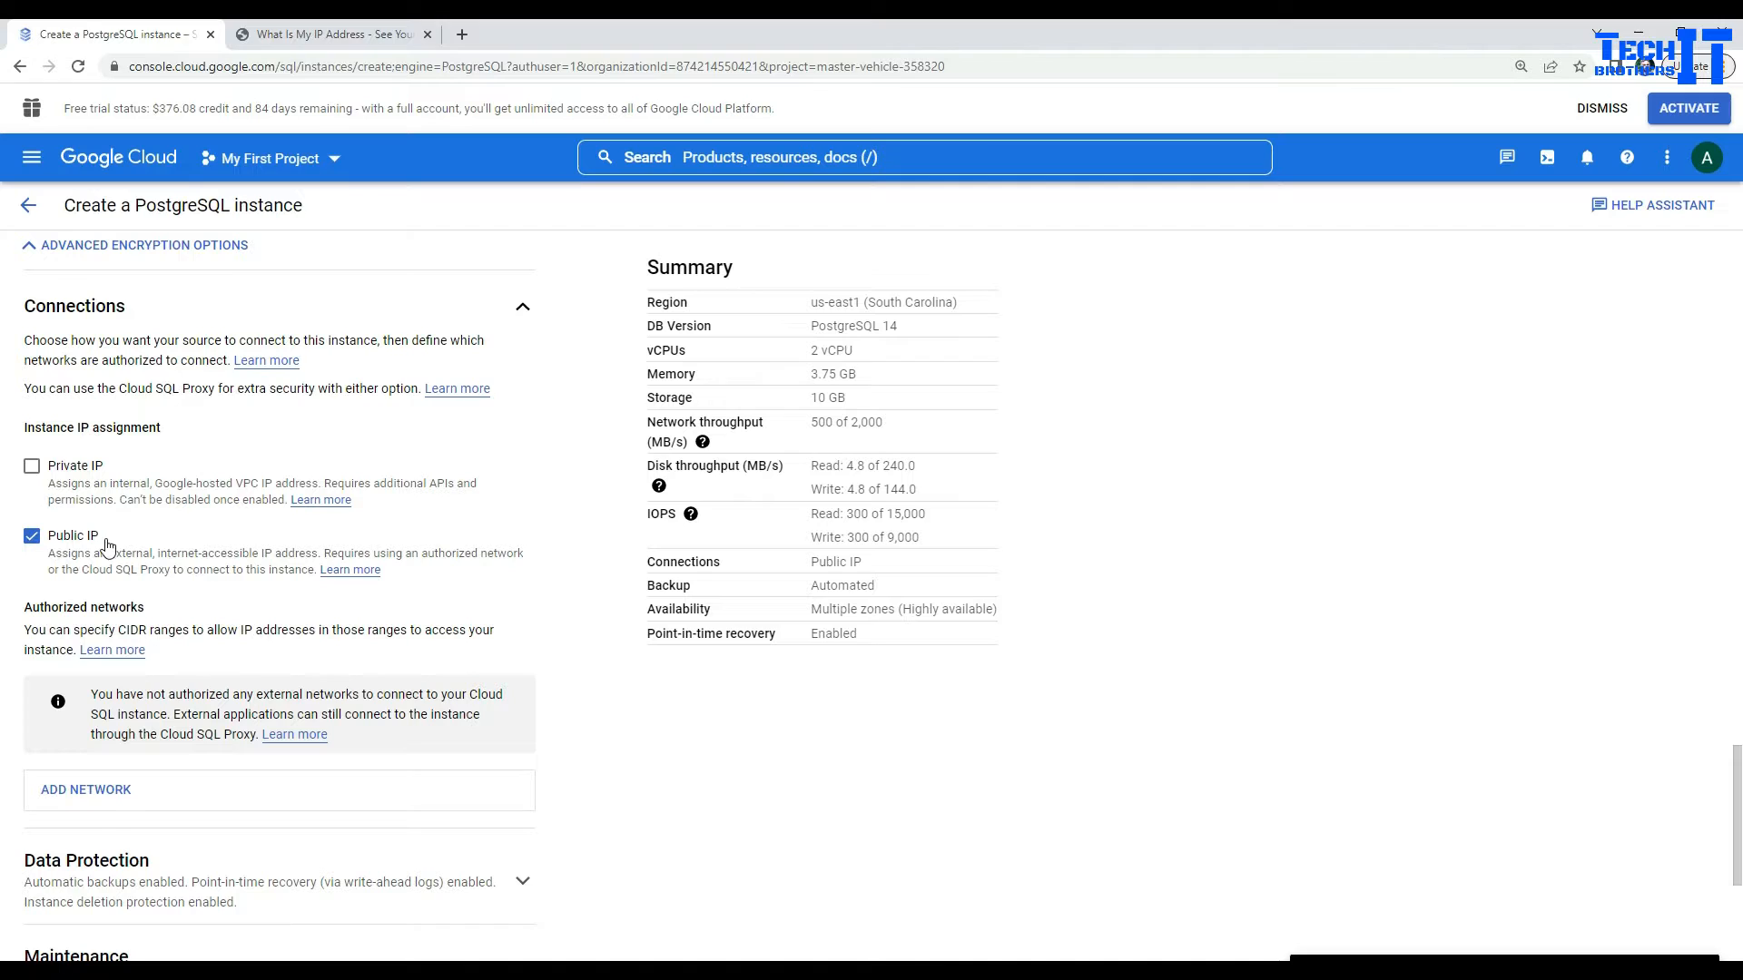
{"action": "left_click", "coordinate": [107, 801]}
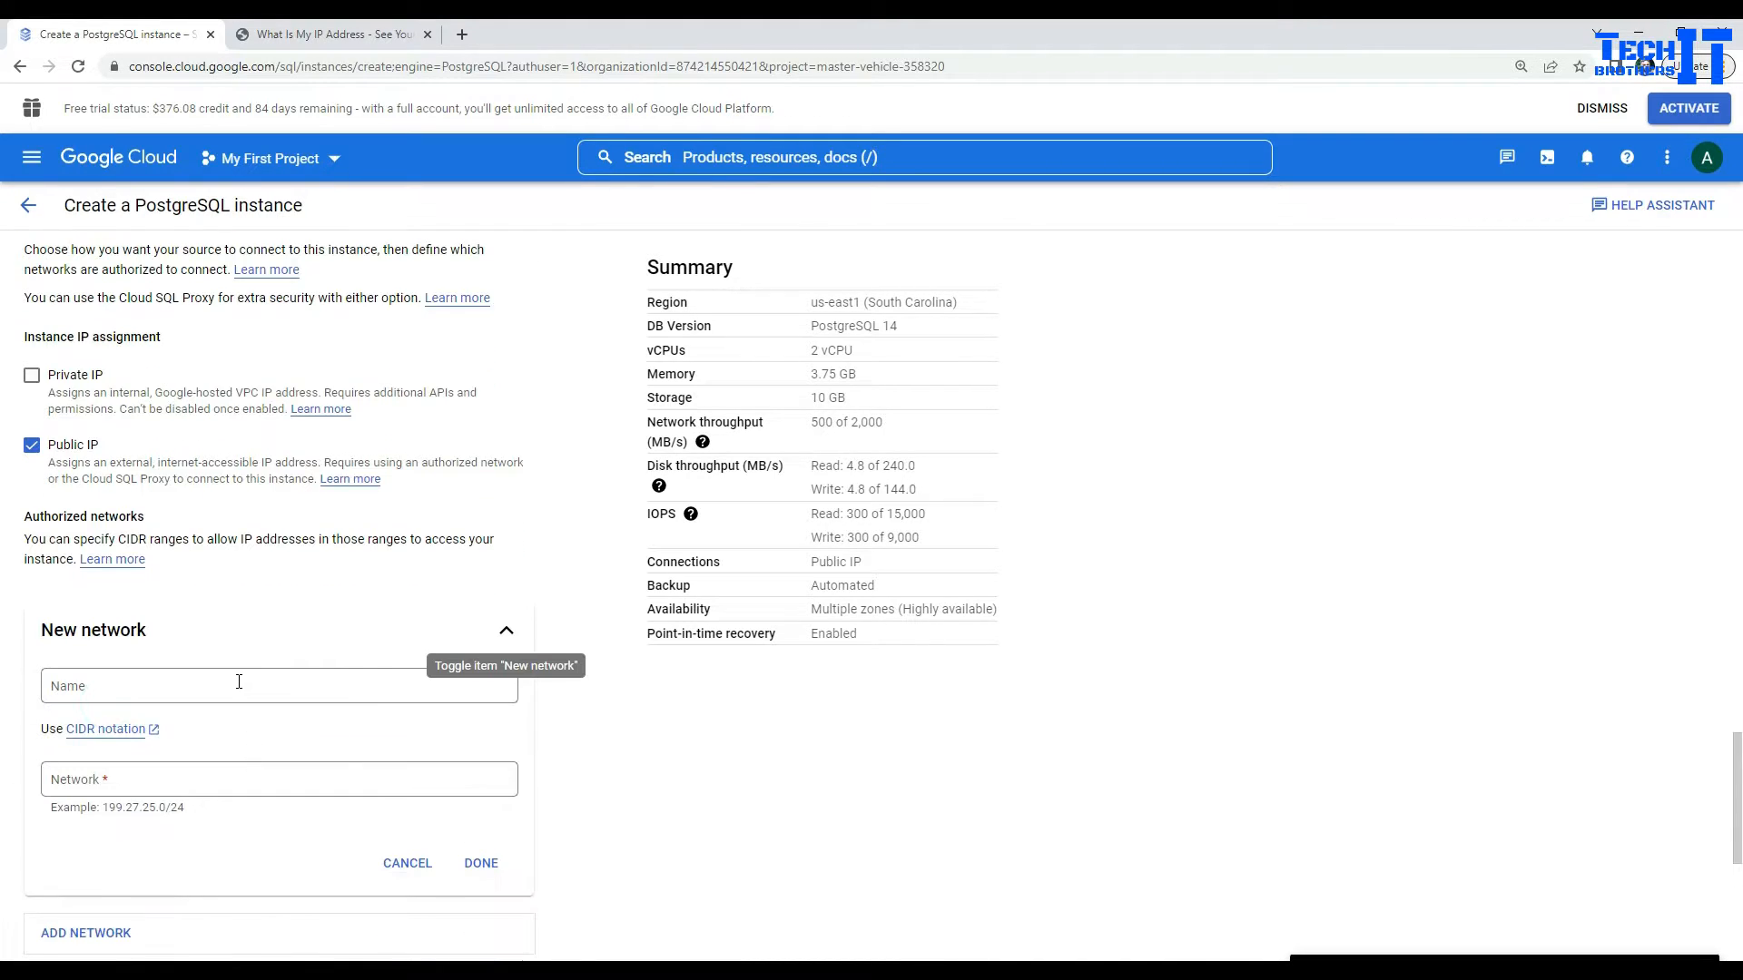
{"action": "left_click", "coordinate": [234, 683]}
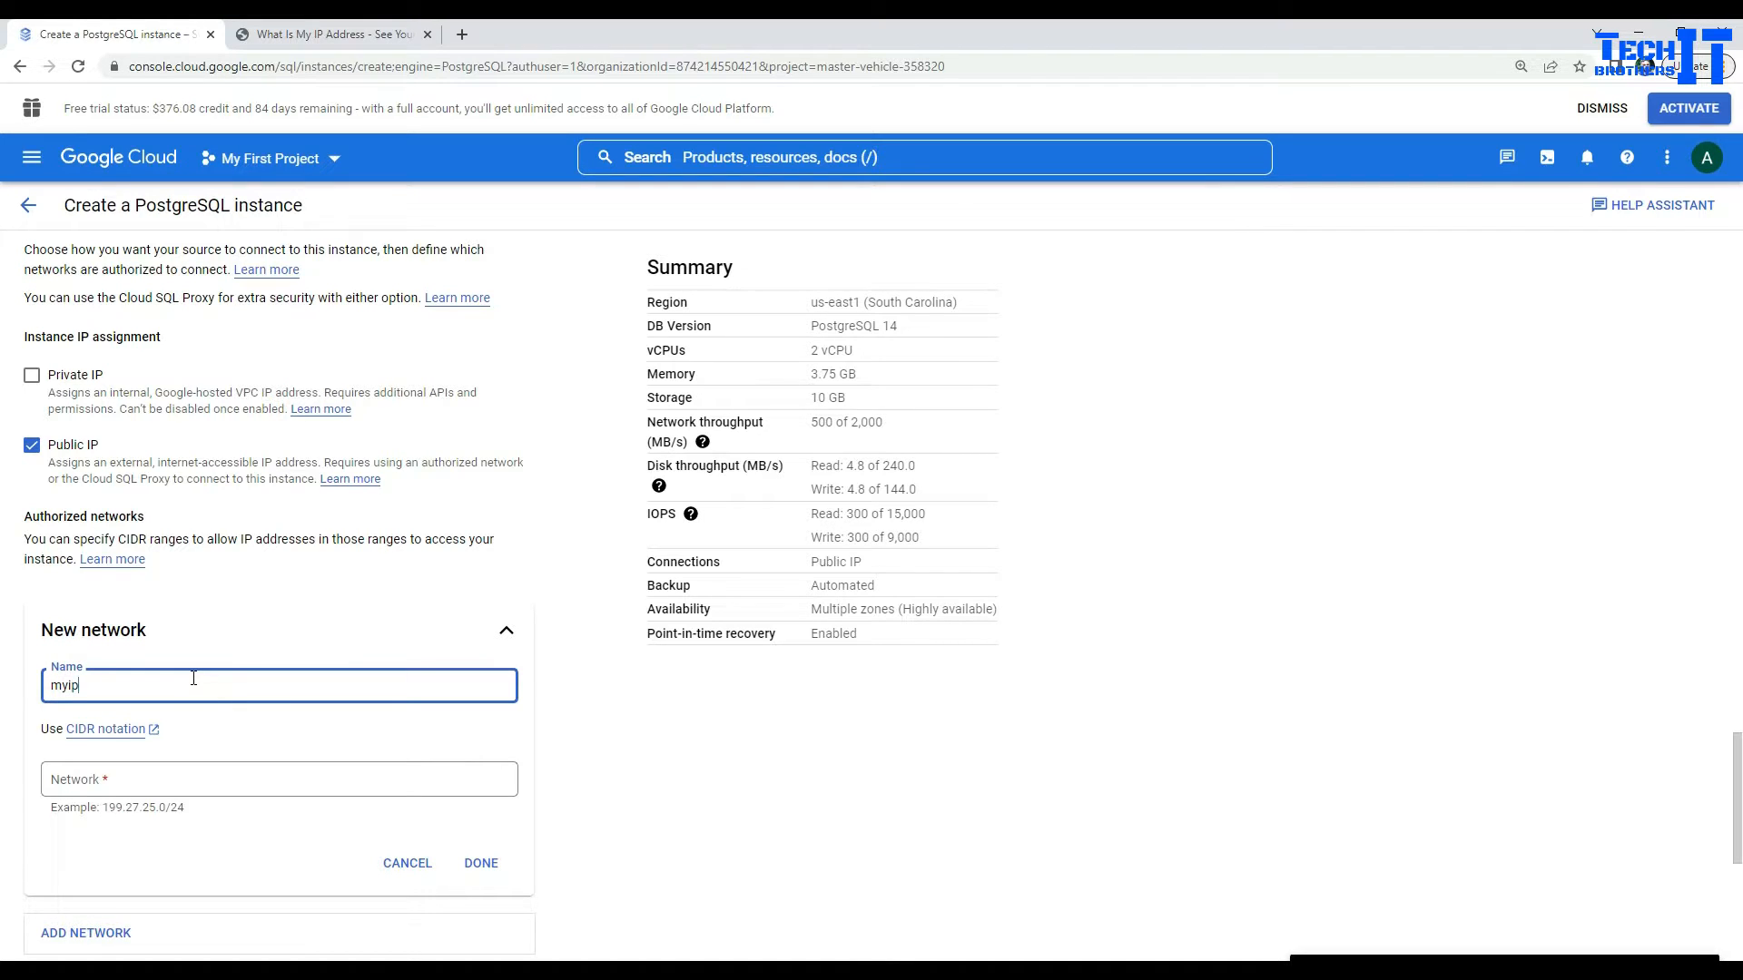
Step: Switch to the What Is My IP Address page and copy the computer's public IPv4 address
{"action": "left_click", "coordinate": [304, 34]}
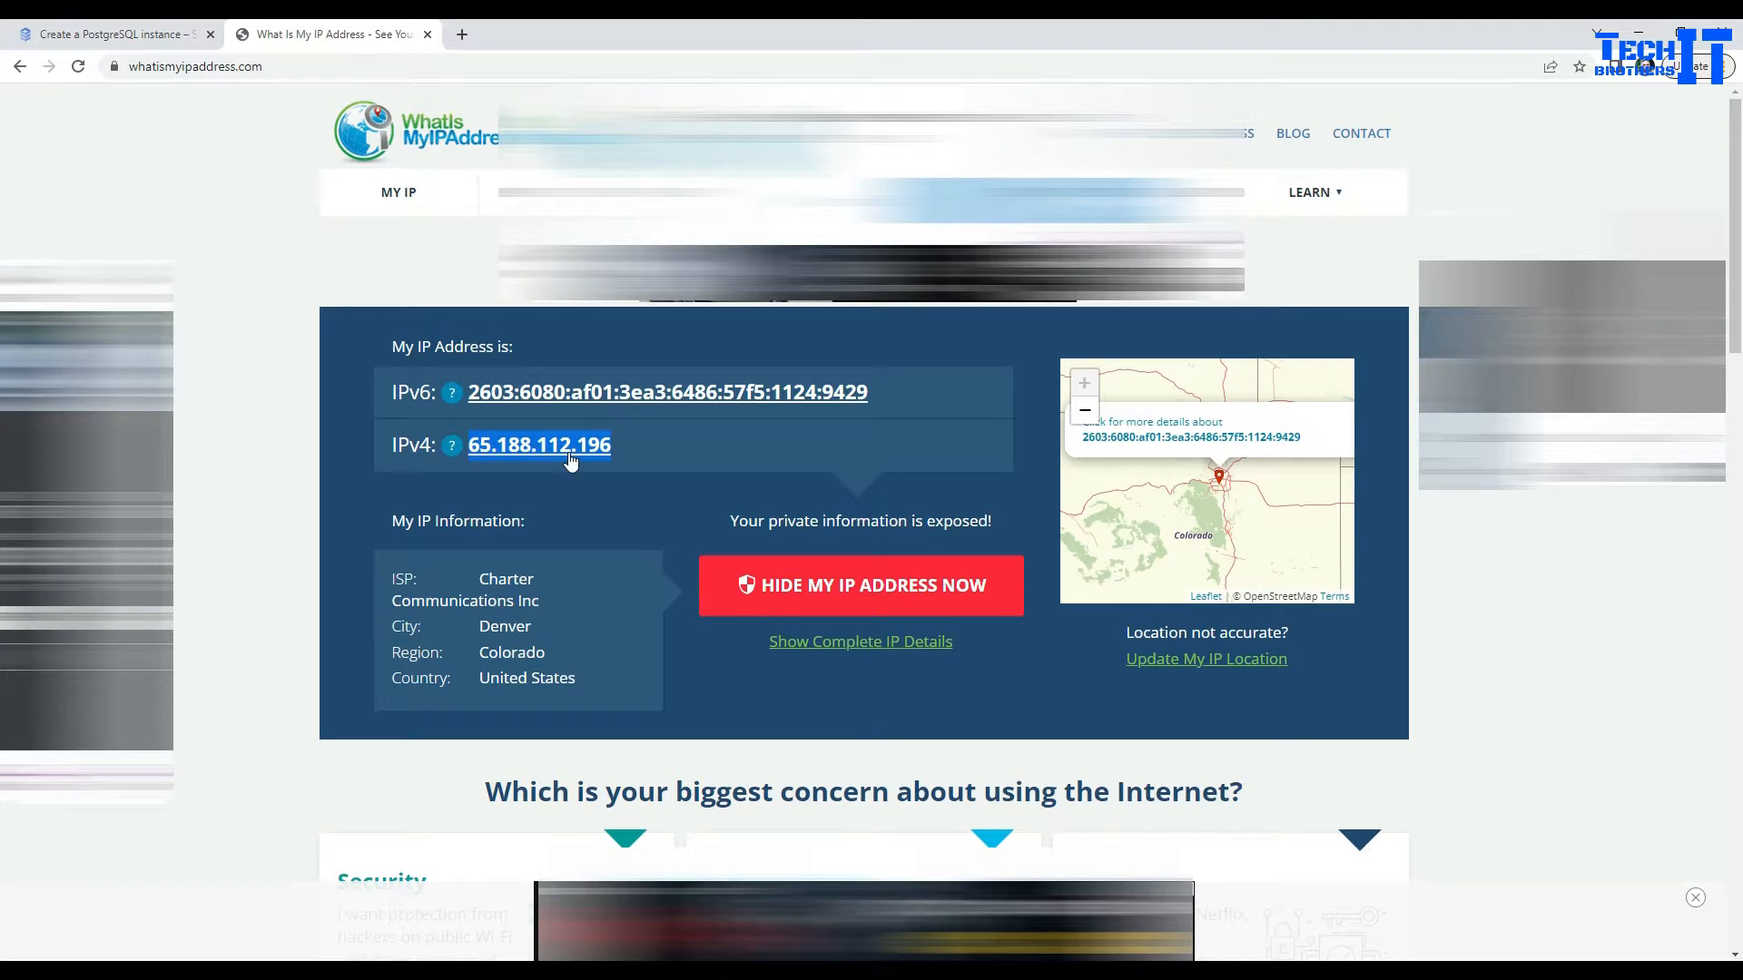
{"action": "right_click", "coordinate": [569, 448]}
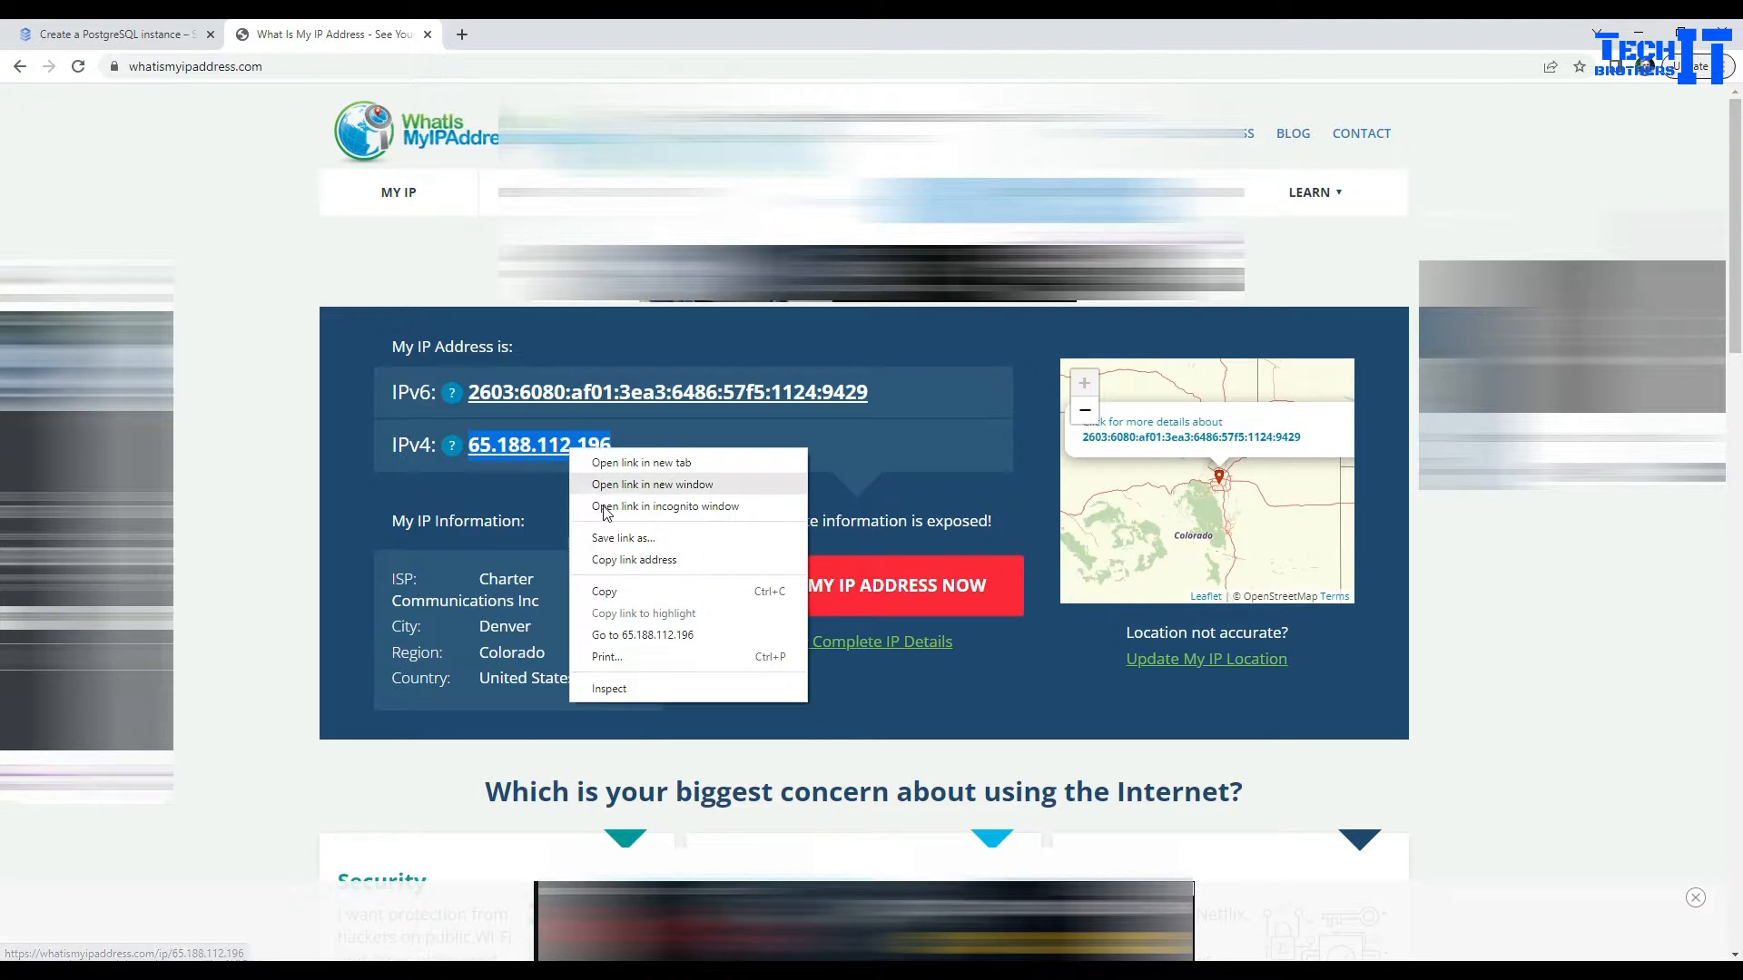
{"action": "left_click", "coordinate": [608, 588]}
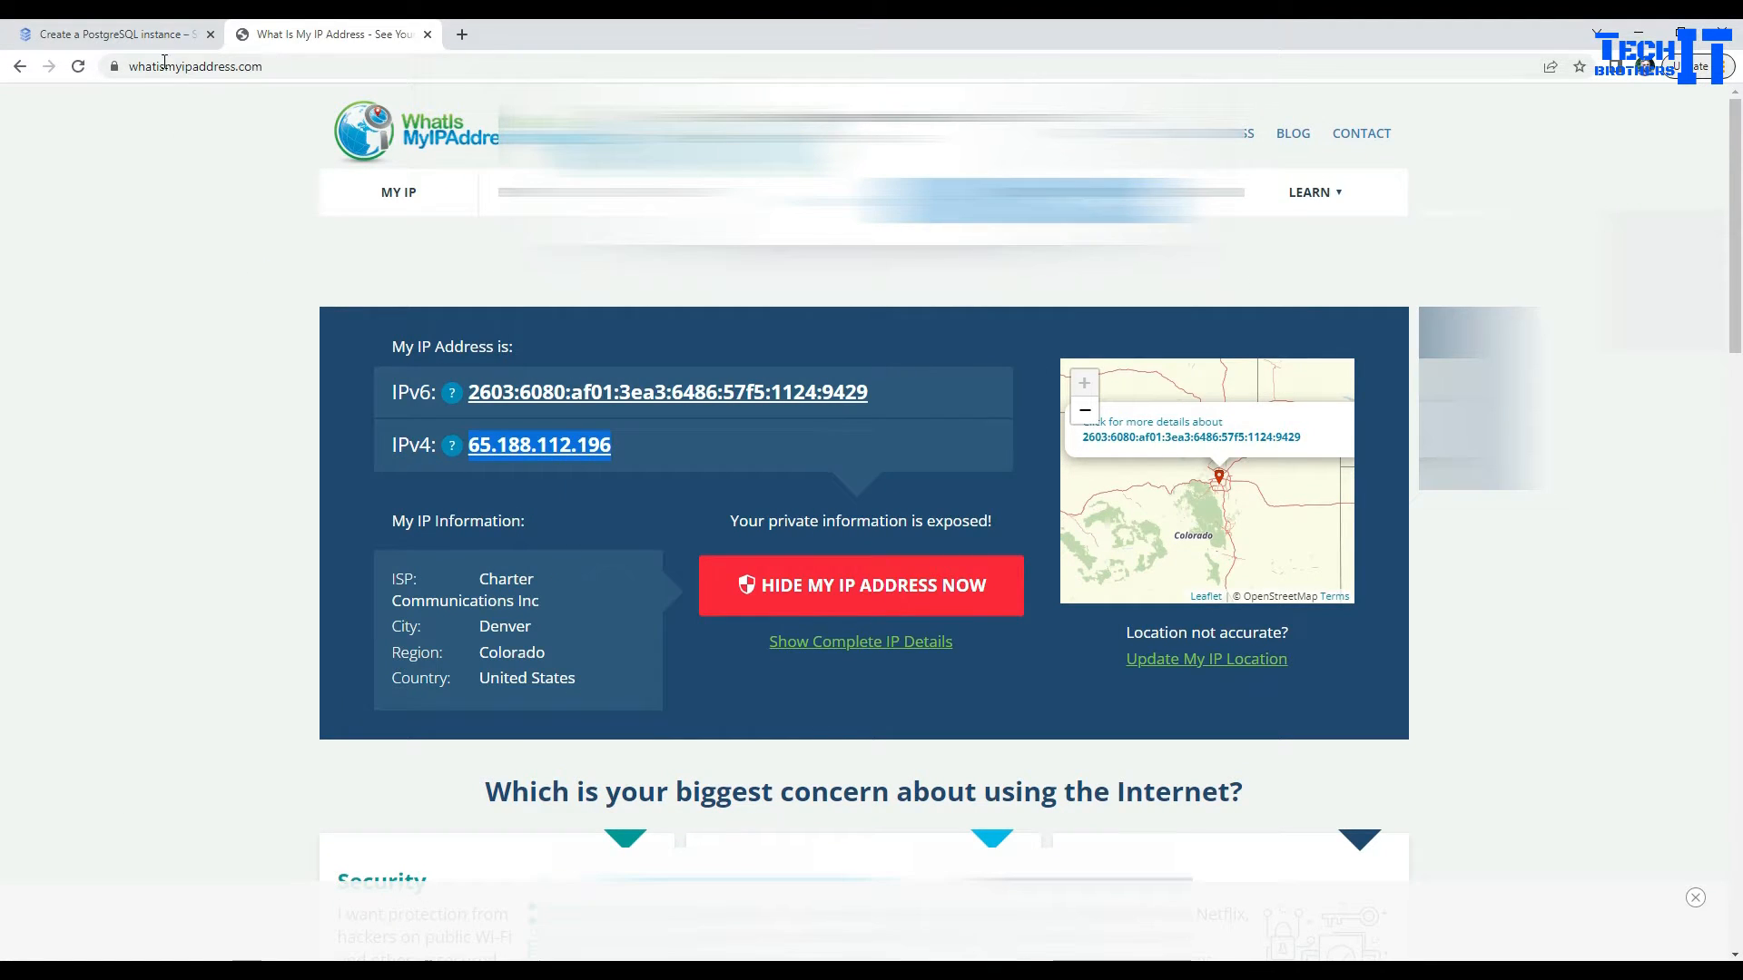
{"action": "mouse_move", "coordinate": [452, 450]}
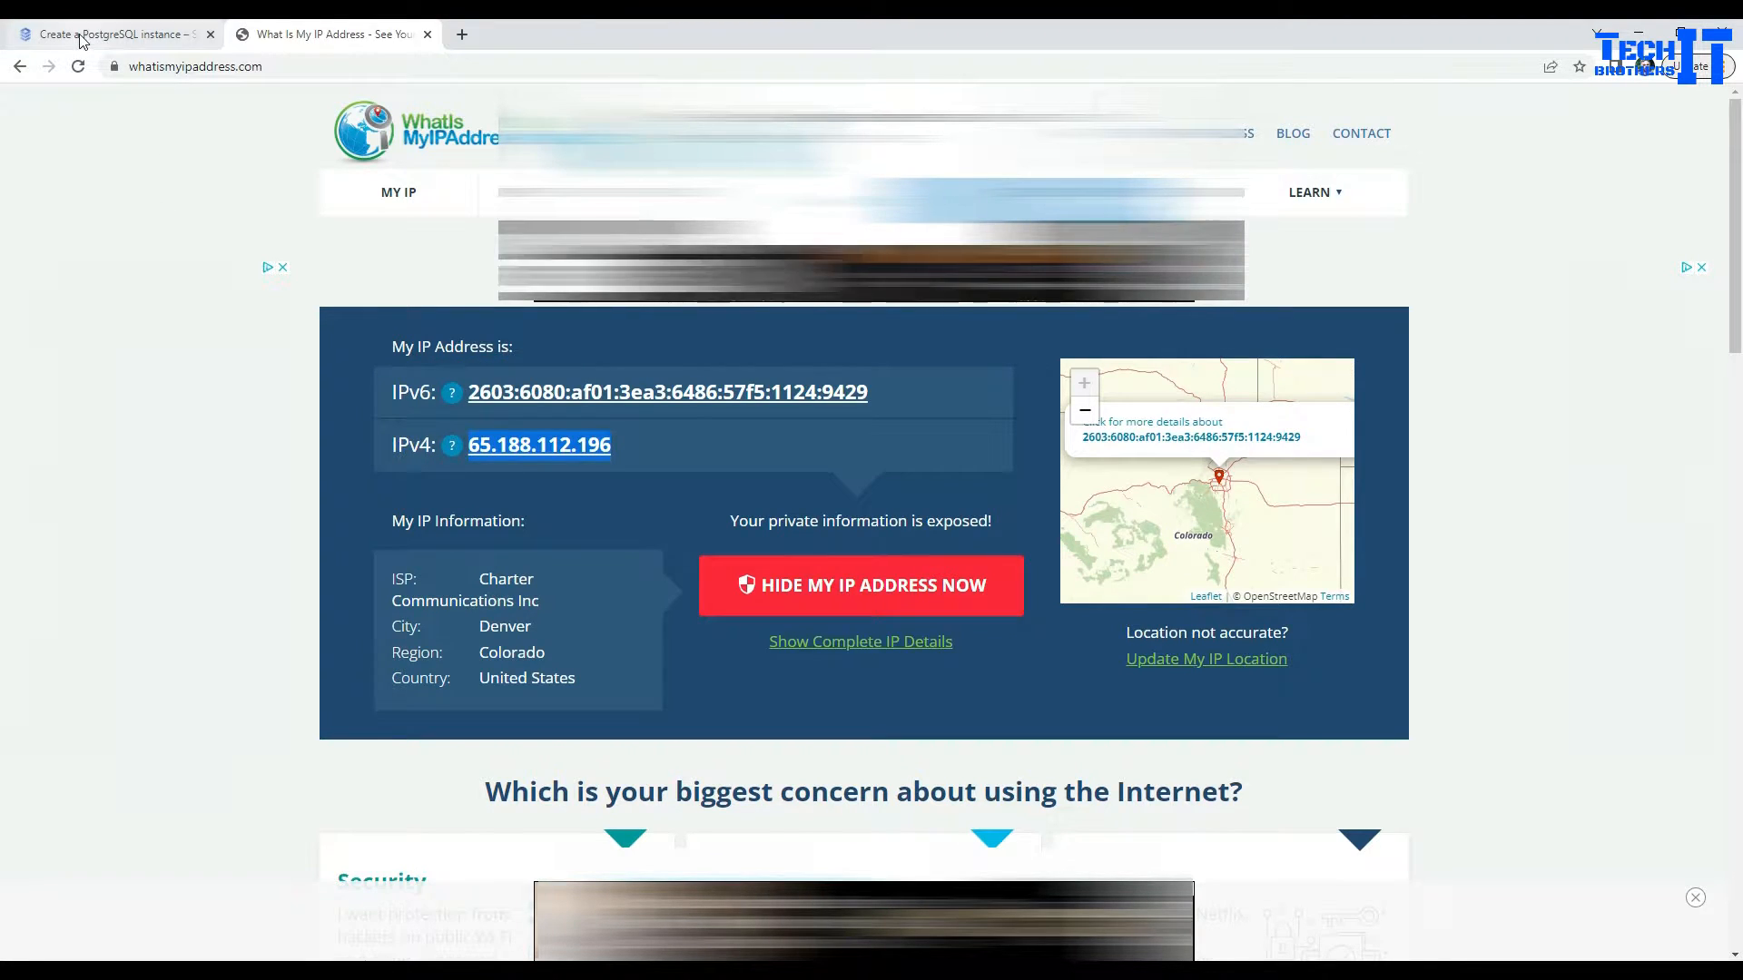
Step: Return to the PostgreSQL instance form, paste the copied IPv4 address as the myip network, and finish the network entry
{"action": "left_click", "coordinate": [113, 35]}
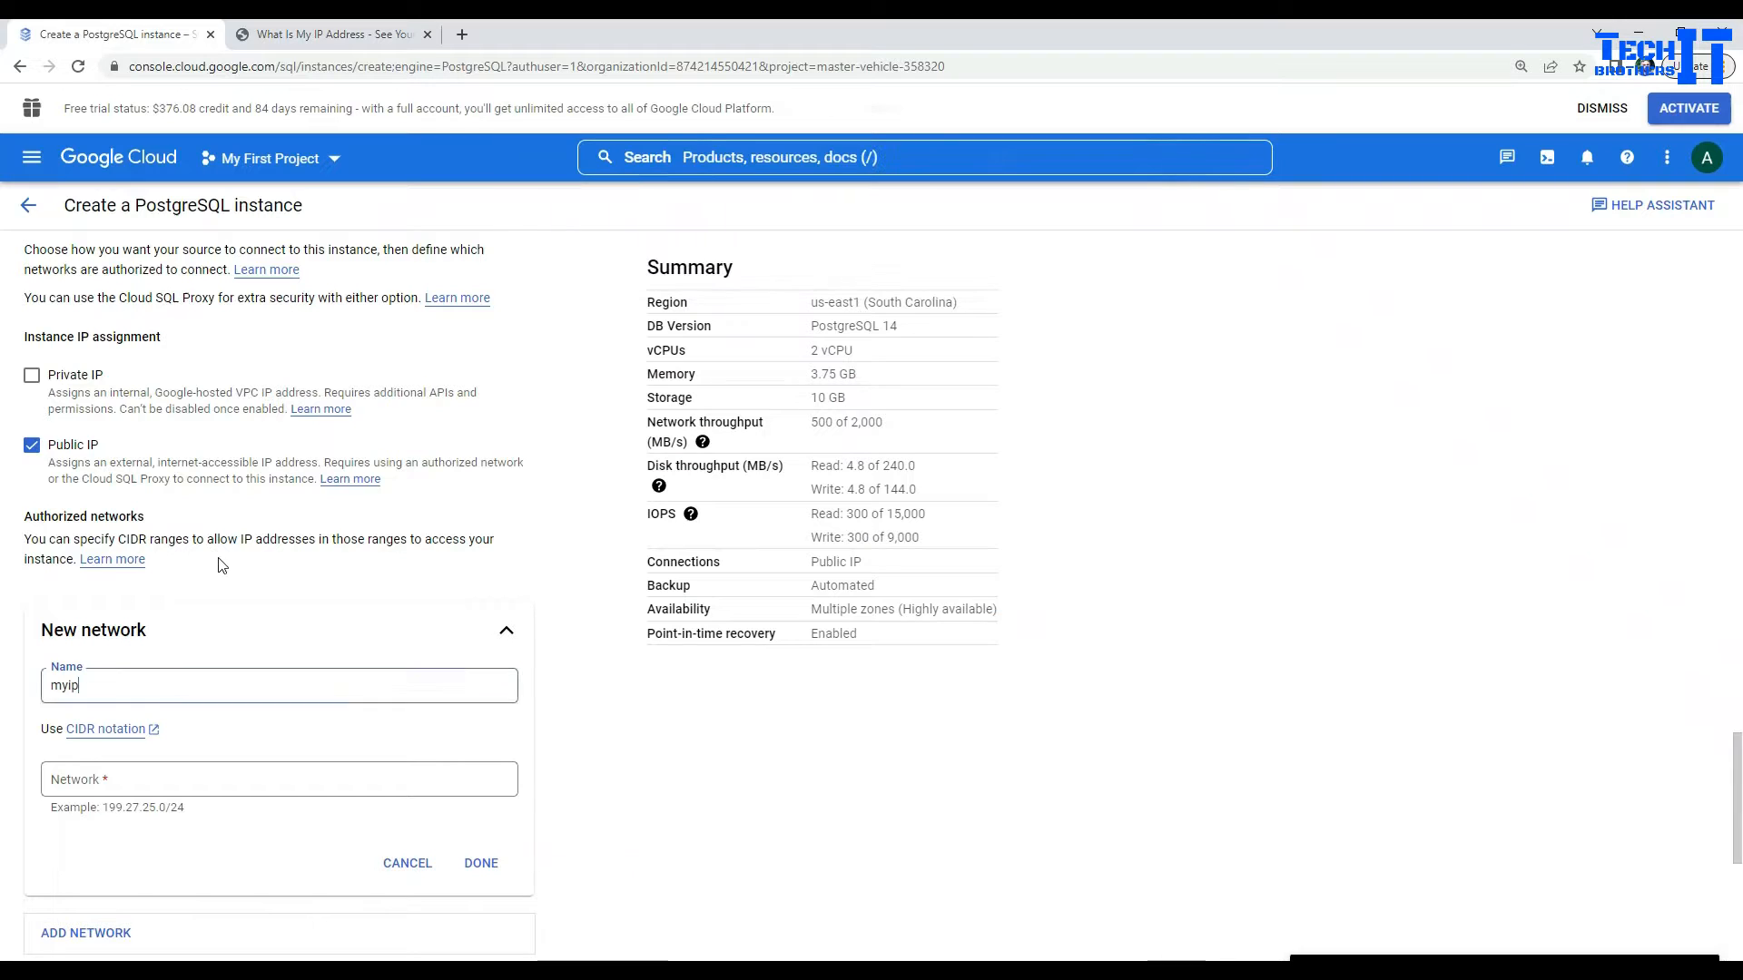
{"action": "left_click", "coordinate": [163, 788]}
{"action": "key", "text": "ctrl+v"}
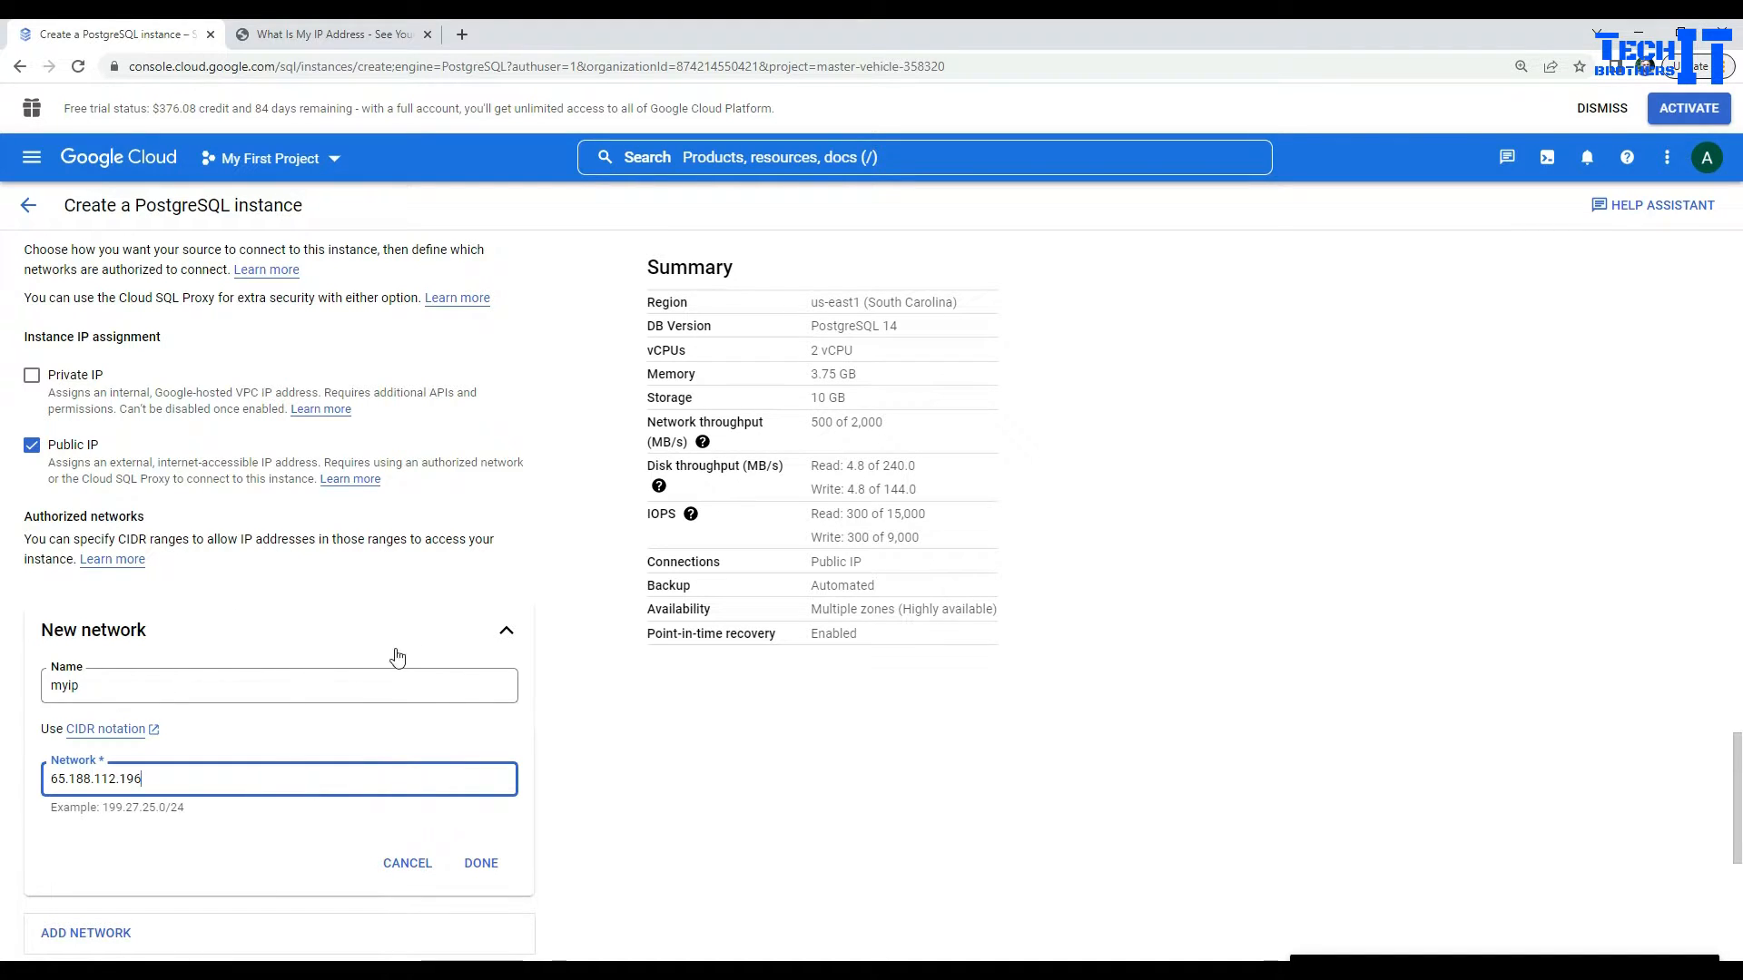
{"action": "left_click_drag", "start_coordinate": [184, 808], "coordinate": [104, 811]}
{"action": "left_click", "coordinate": [103, 809]}
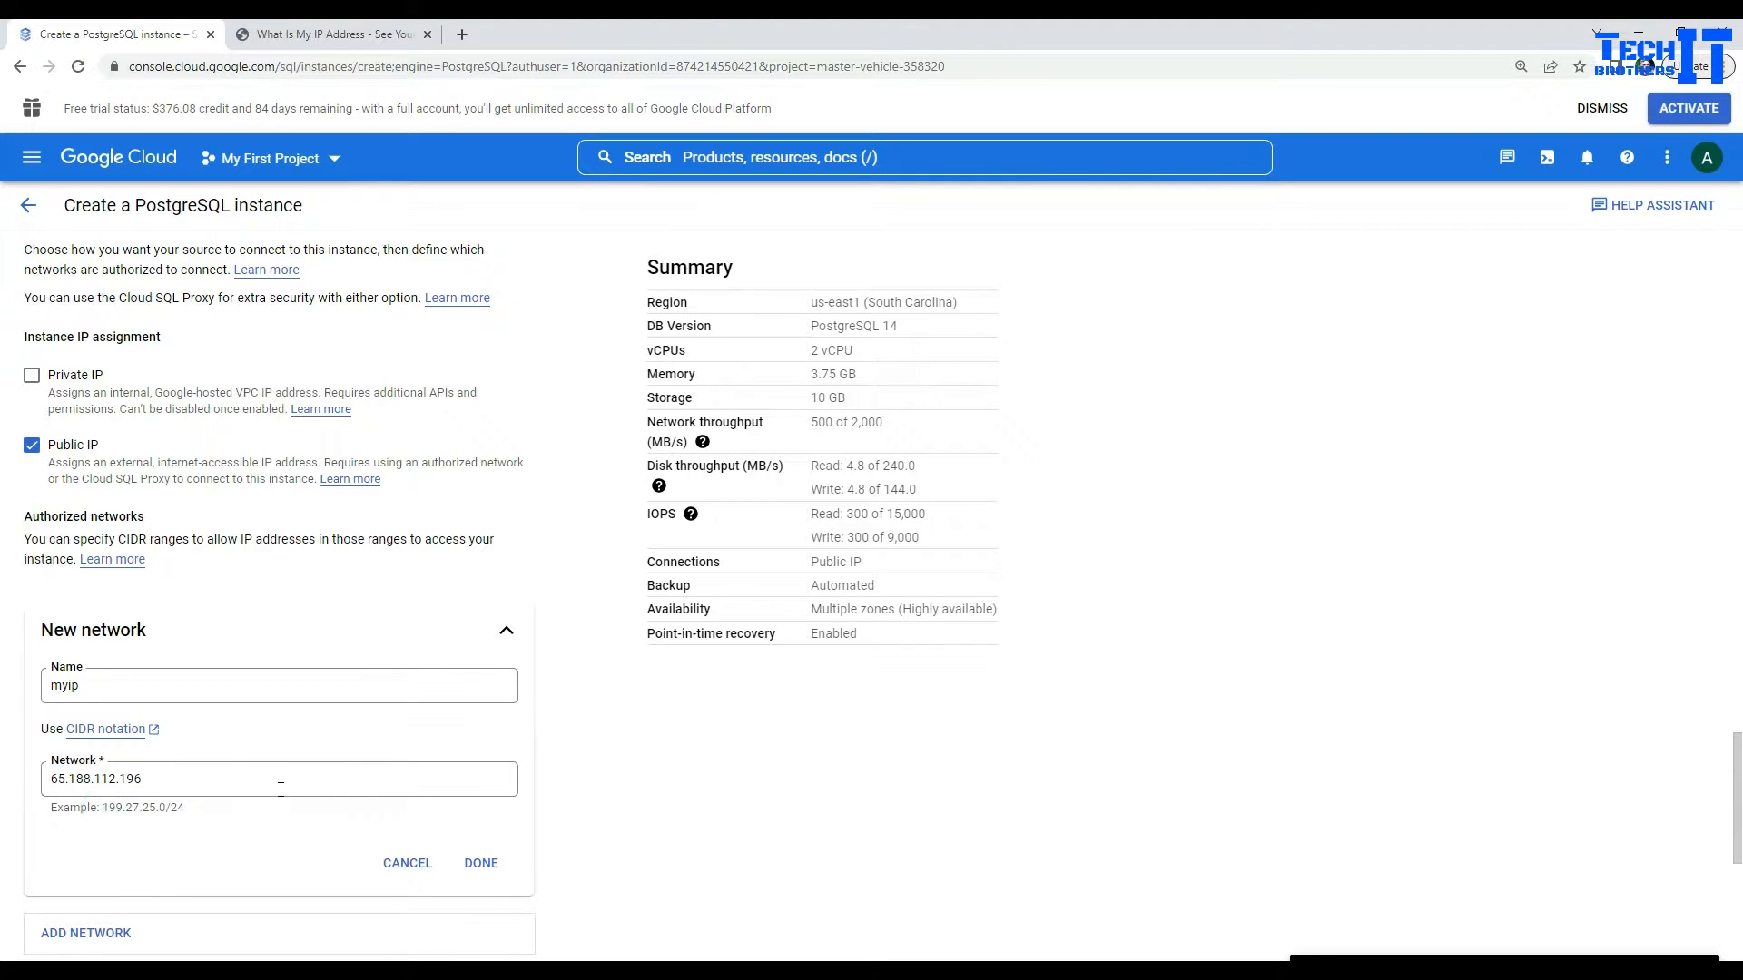
{"action": "scroll", "coordinate": [623, 805], "scroll_direction": "down", "scroll_amount": 2}
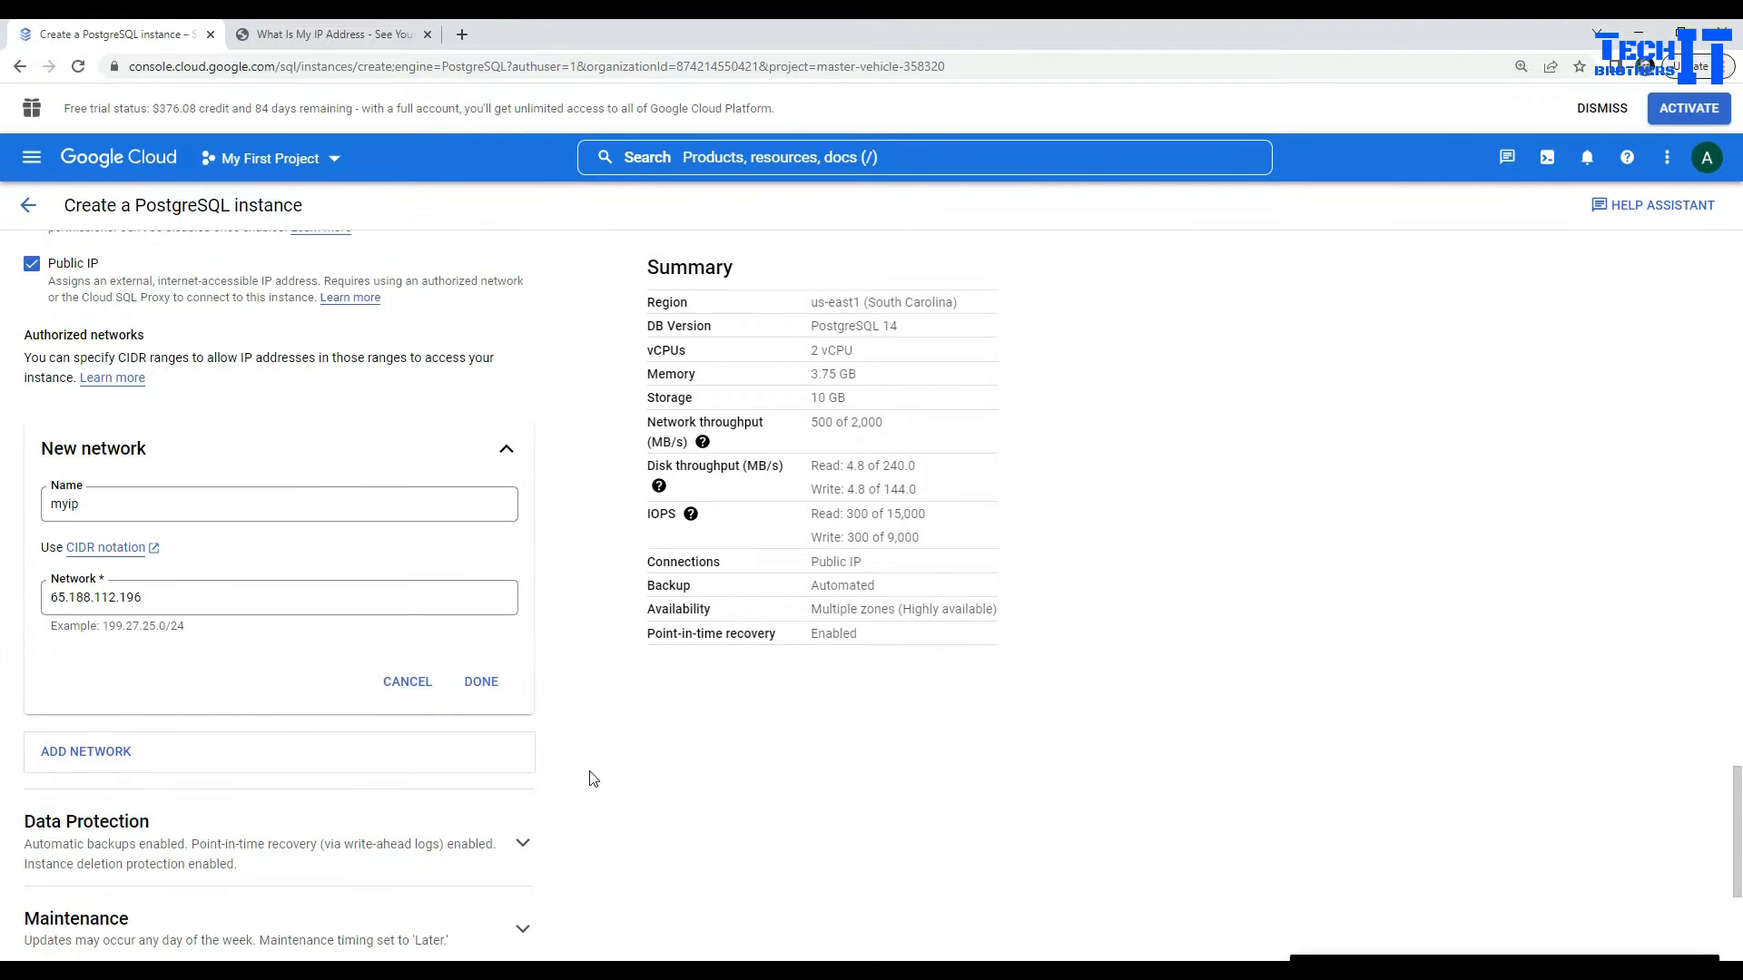
{"action": "left_click", "coordinate": [494, 688]}
Step: Set the automated backup window under Data Protection to 7:00 PM – 11:00 PM
{"action": "scroll", "coordinate": [612, 716], "scroll_direction": "down", "scroll_amount": 1}
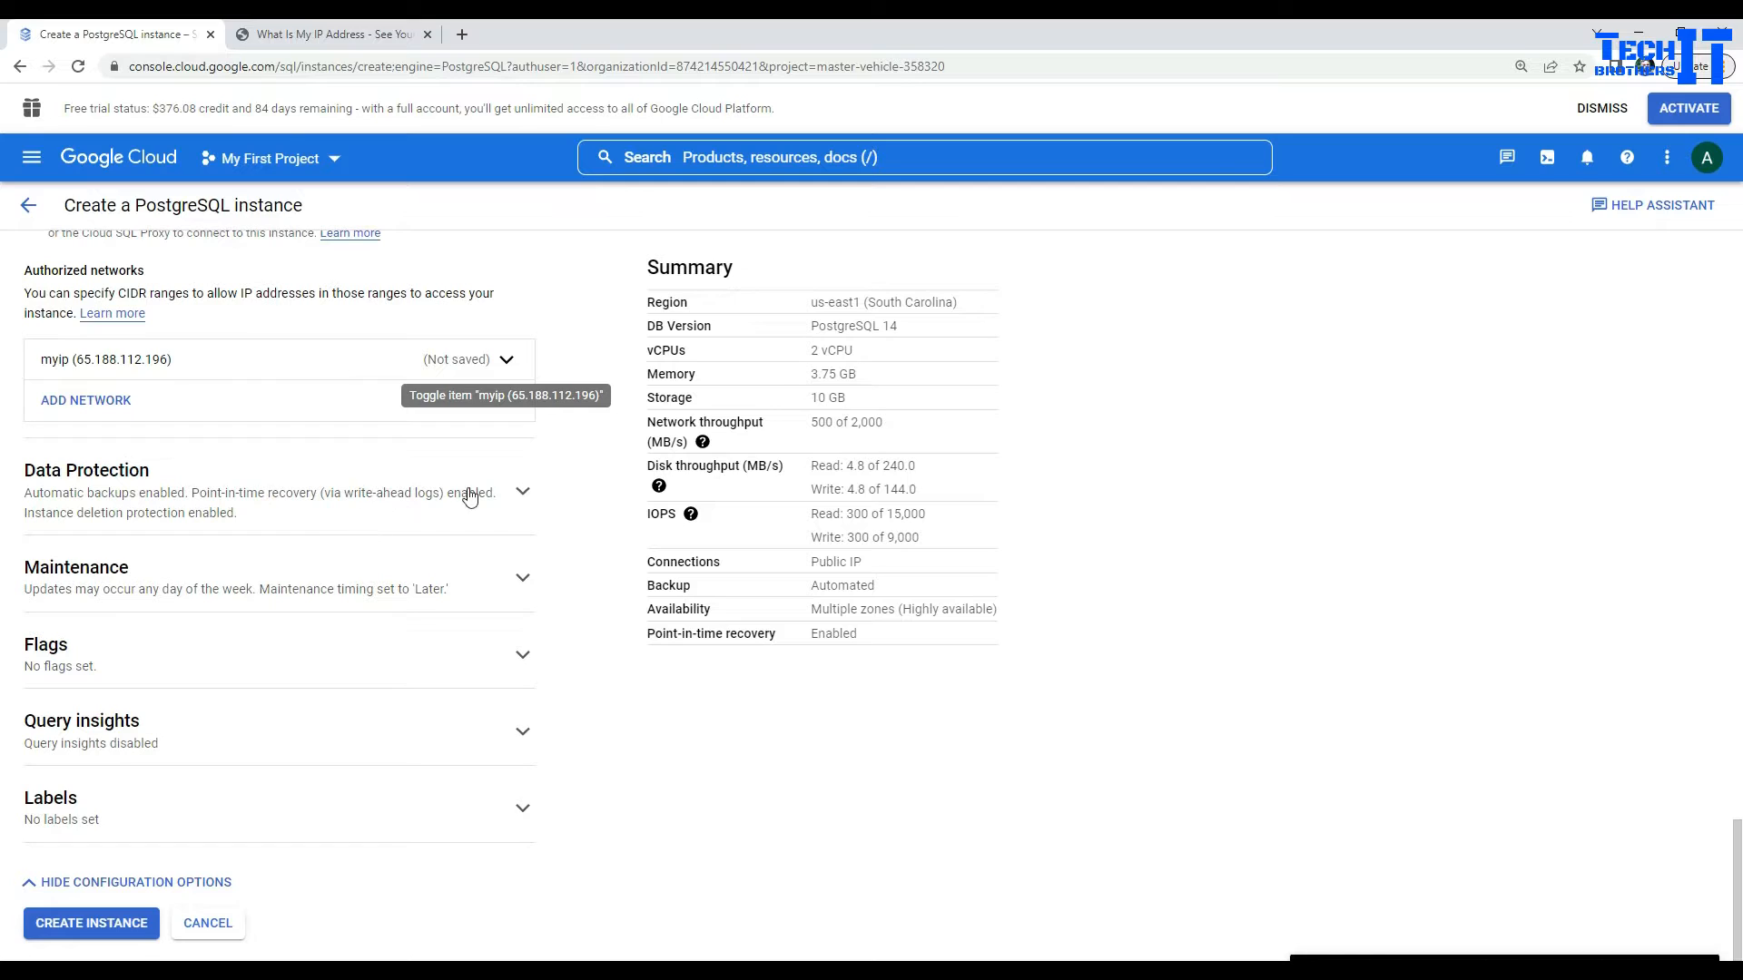
{"action": "left_click", "coordinate": [523, 494]}
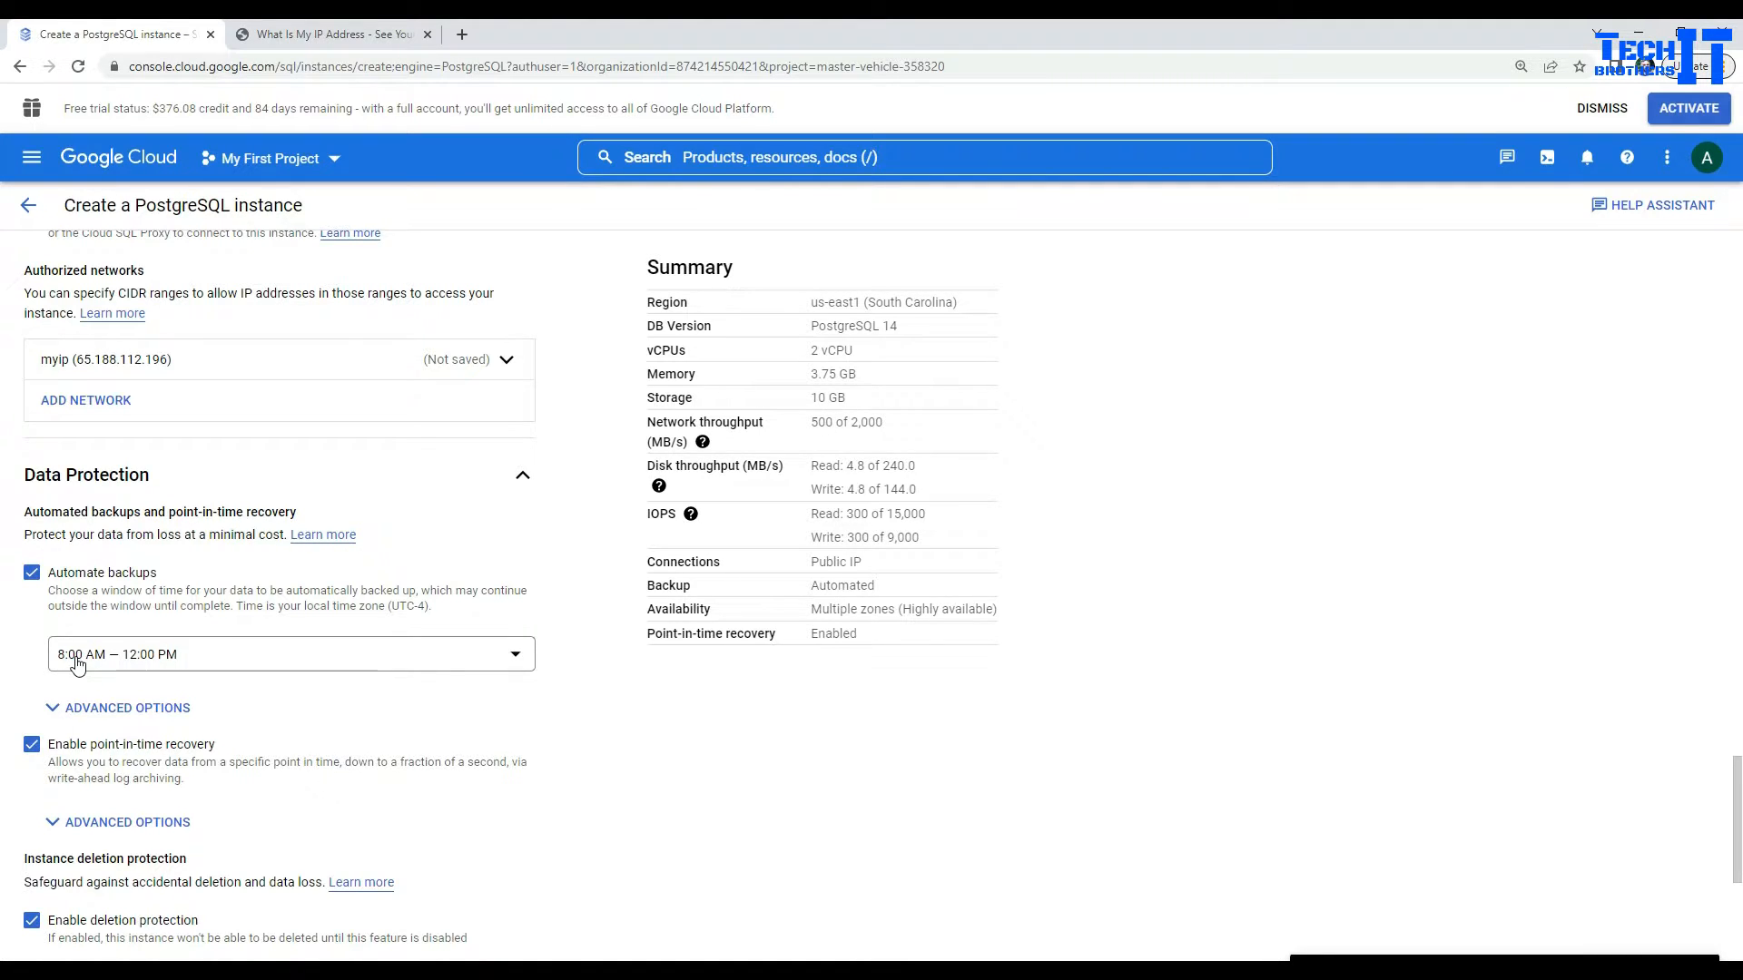
{"action": "left_click", "coordinate": [151, 660]}
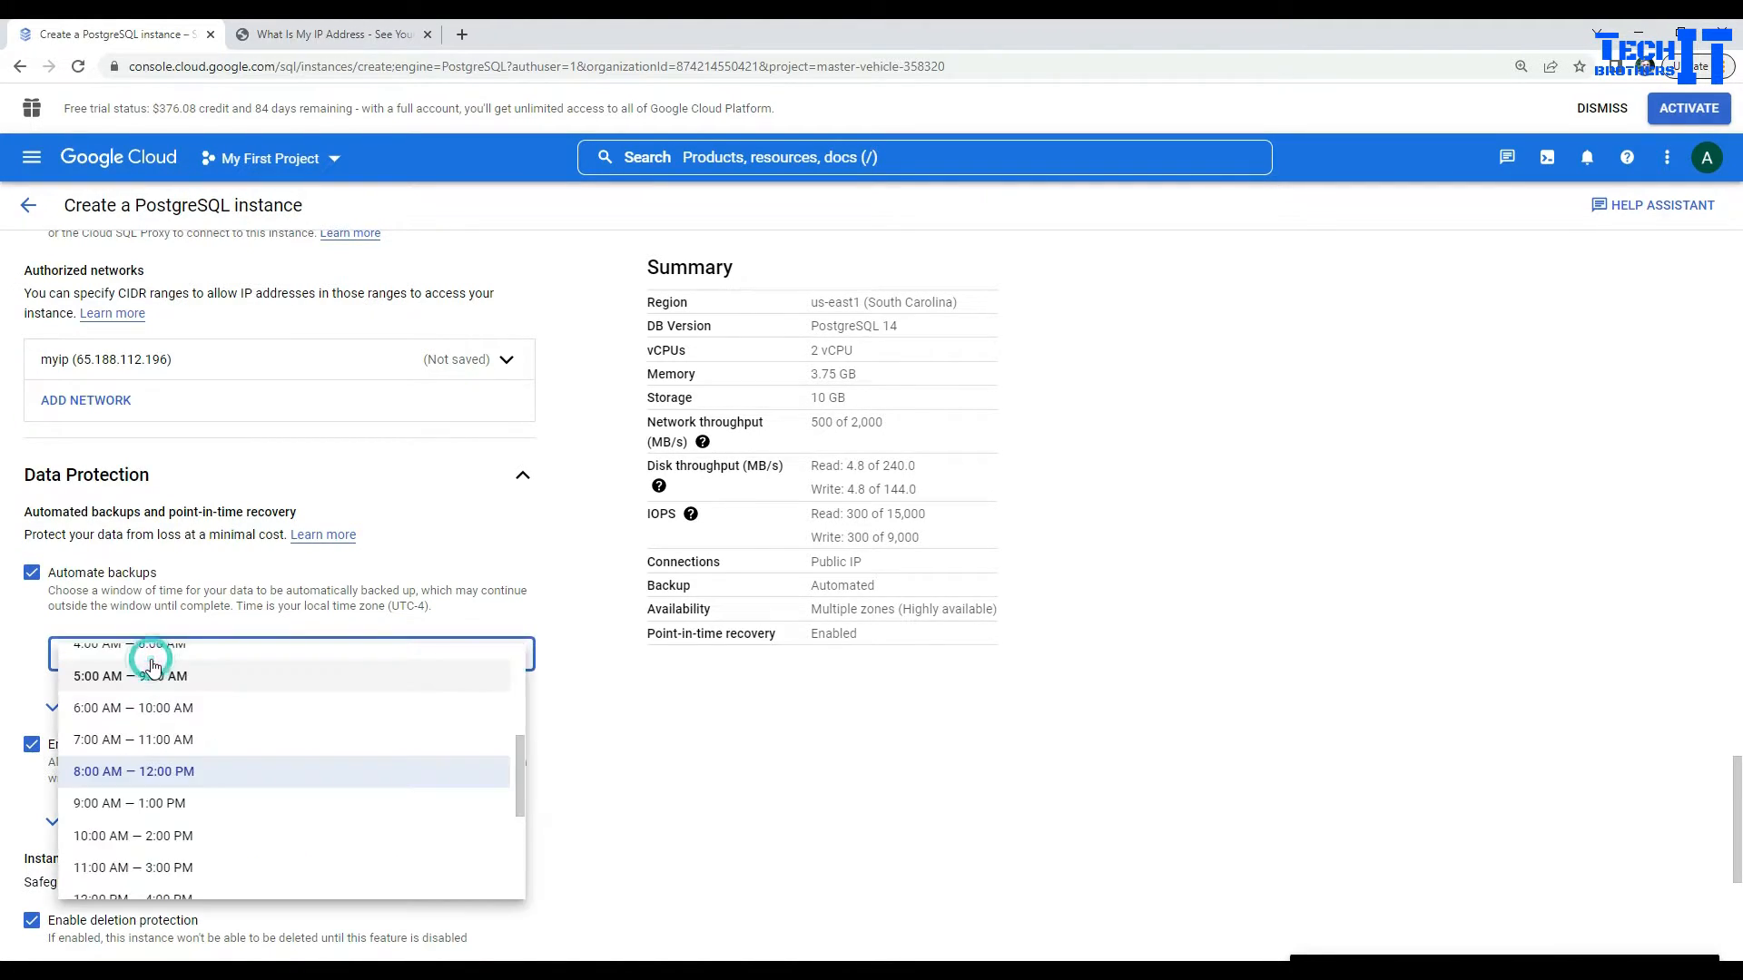
{"action": "scroll", "coordinate": [134, 726], "scroll_direction": "down", "scroll_amount": 3}
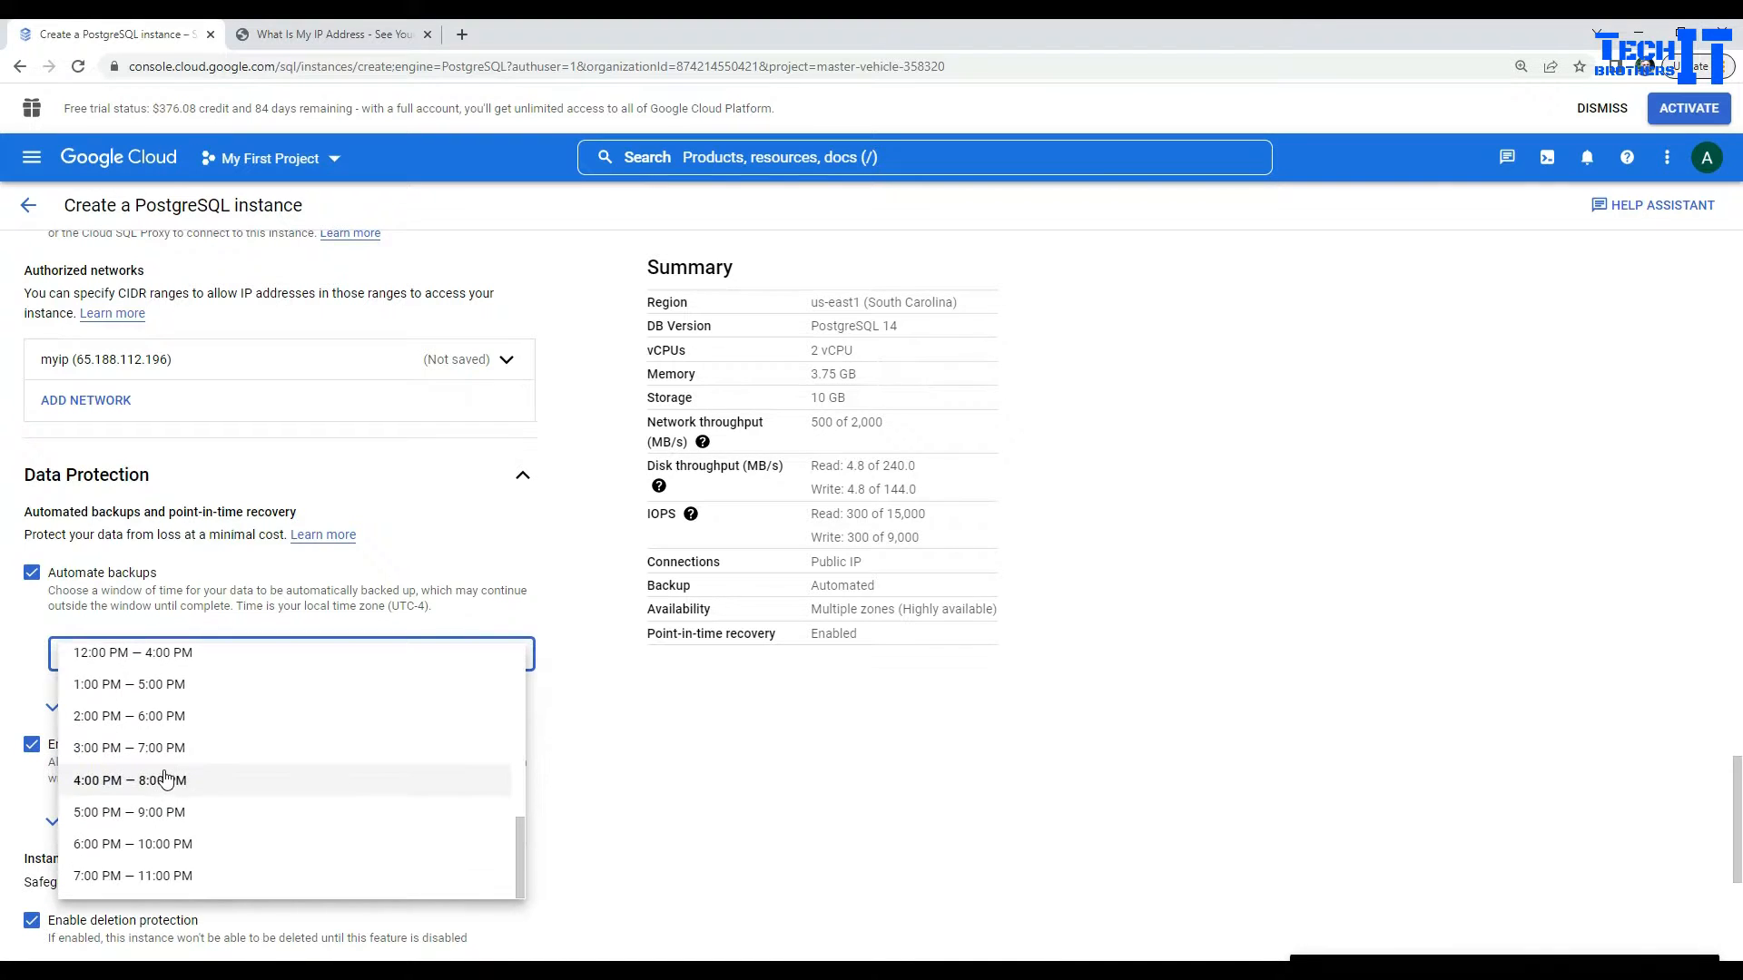
{"action": "left_click", "coordinate": [110, 879]}
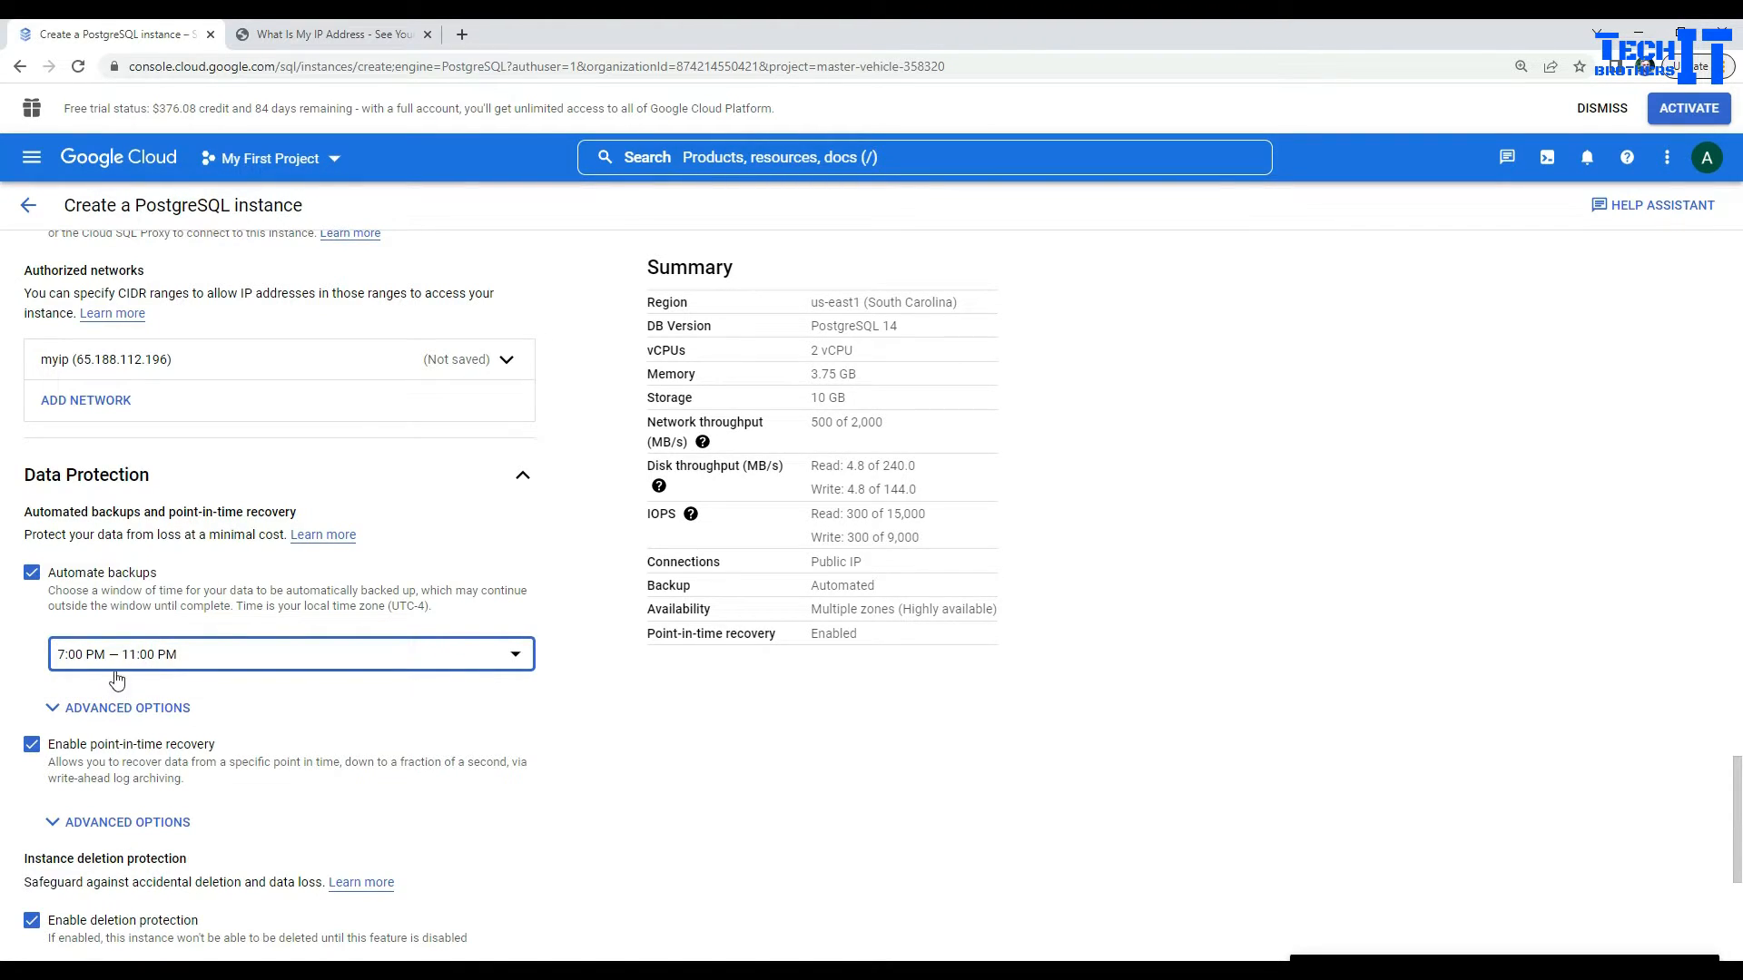
Step: Store the automated backups in a single region, with us-east1 (South Carolina) as the location
{"action": "left_click", "coordinate": [76, 717]}
{"action": "scroll", "coordinate": [301, 722], "scroll_direction": "down", "scroll_amount": 3}
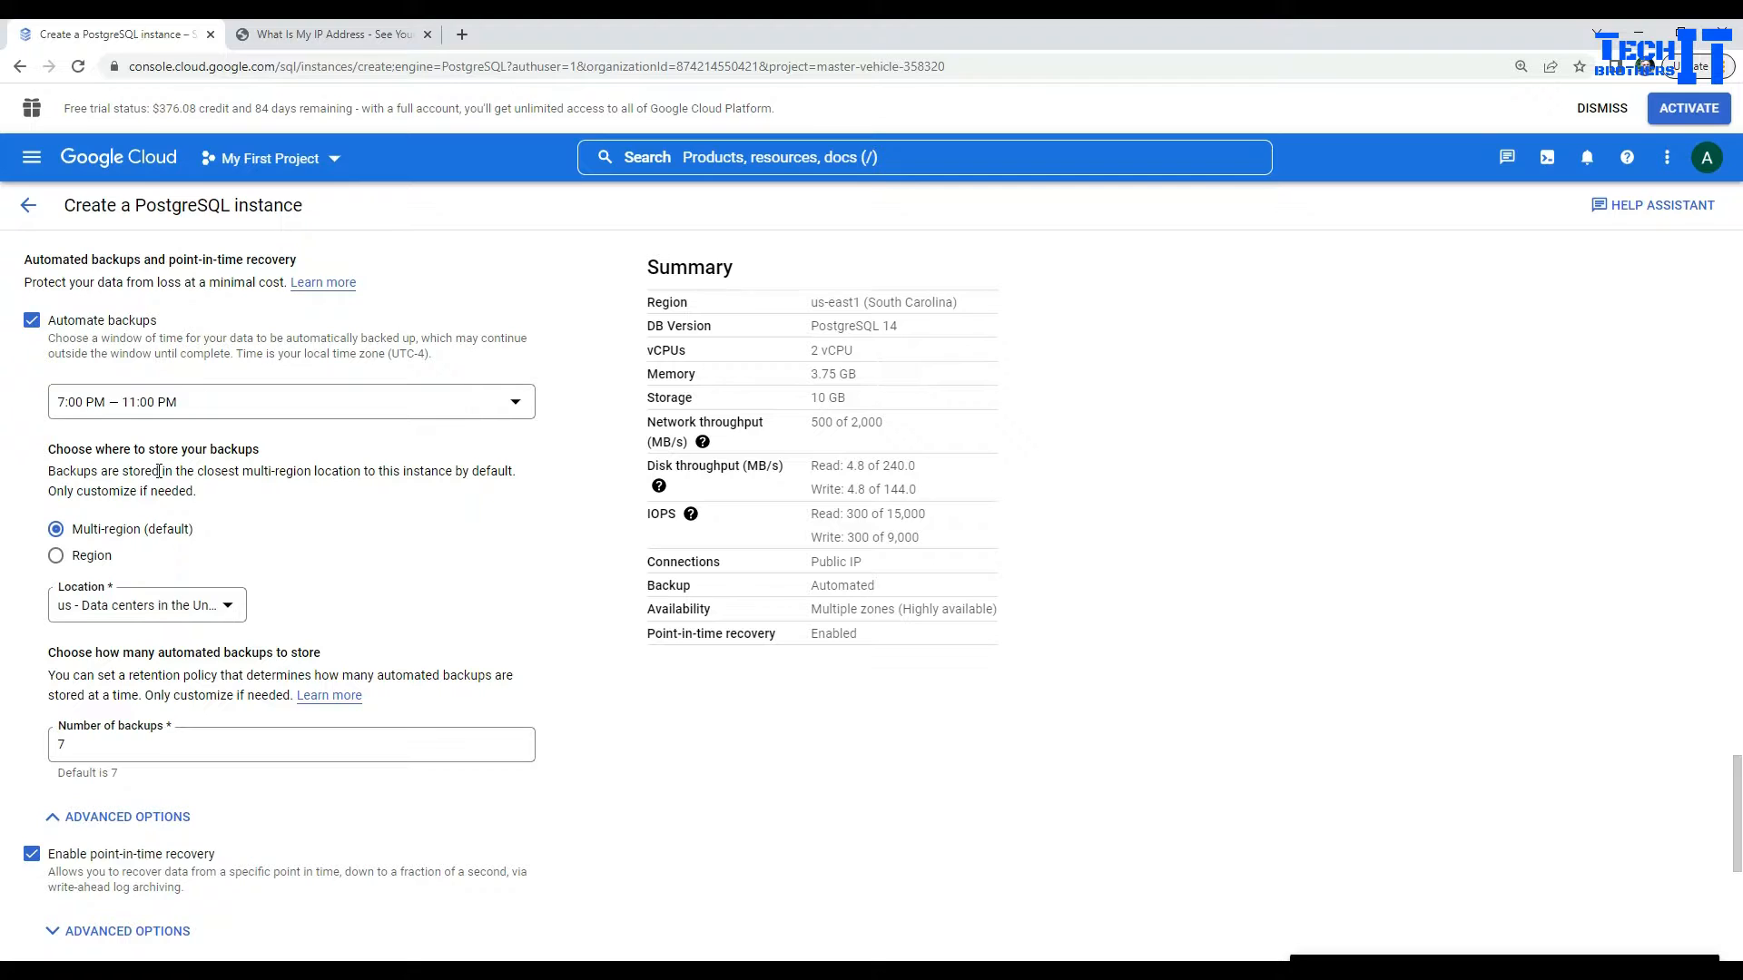
{"action": "left_click", "coordinate": [156, 607]}
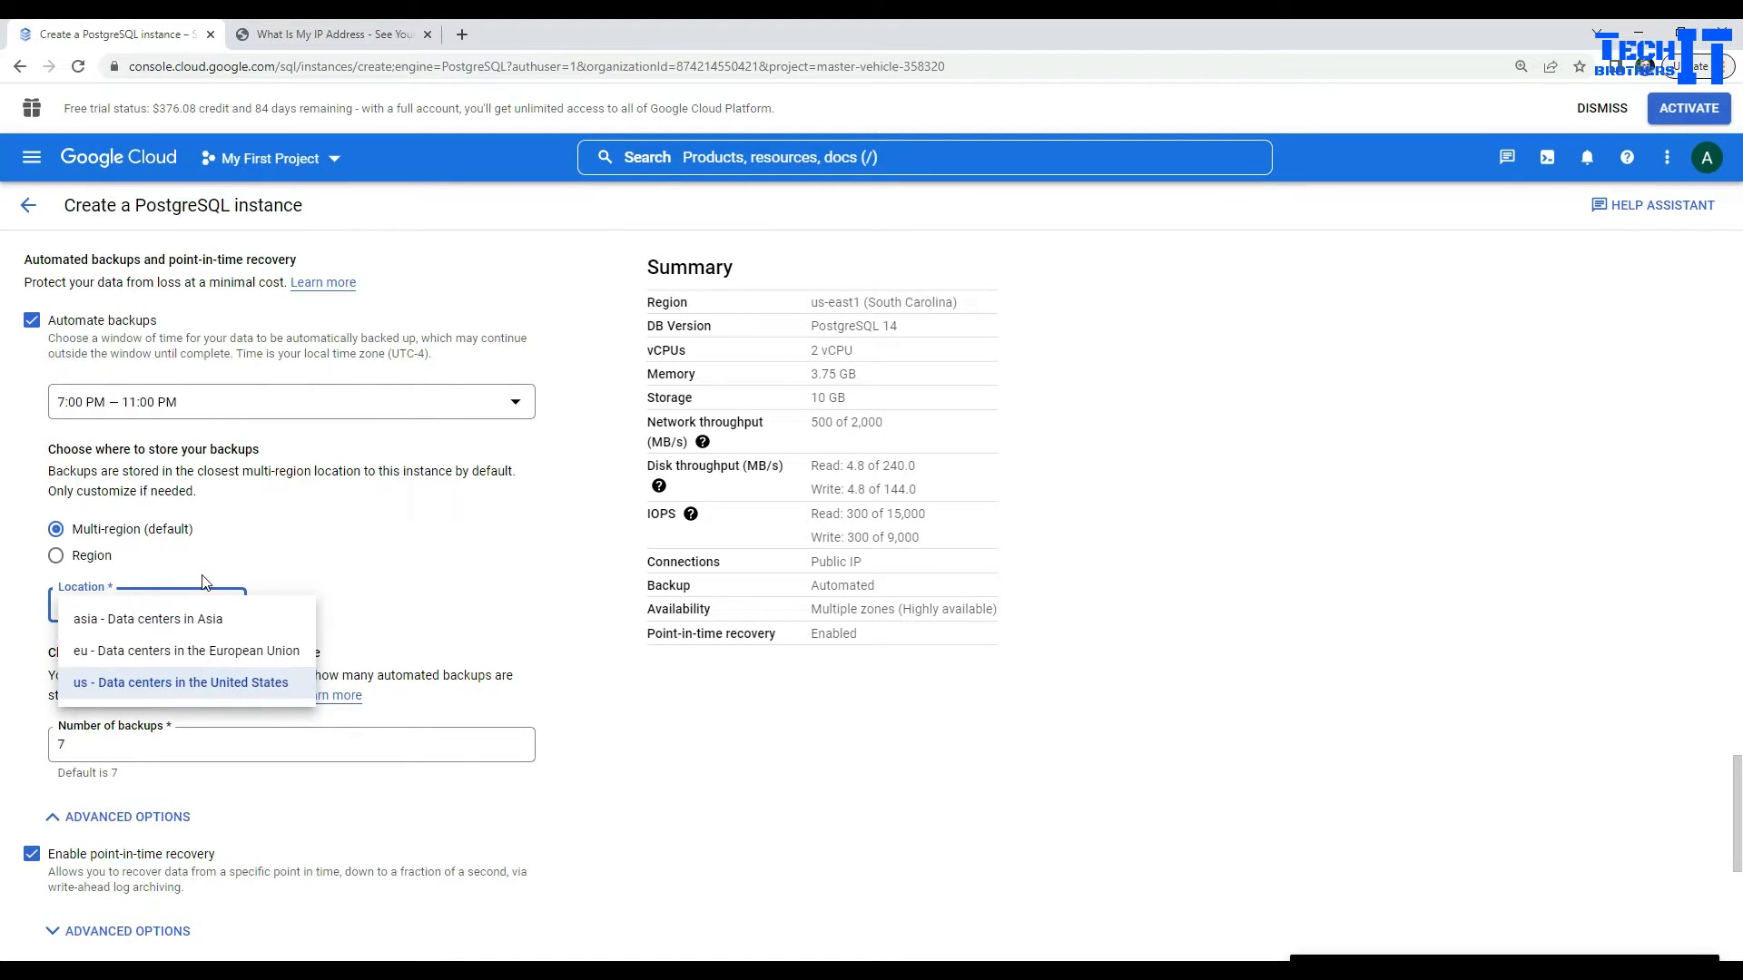
{"action": "left_click", "coordinate": [241, 558]}
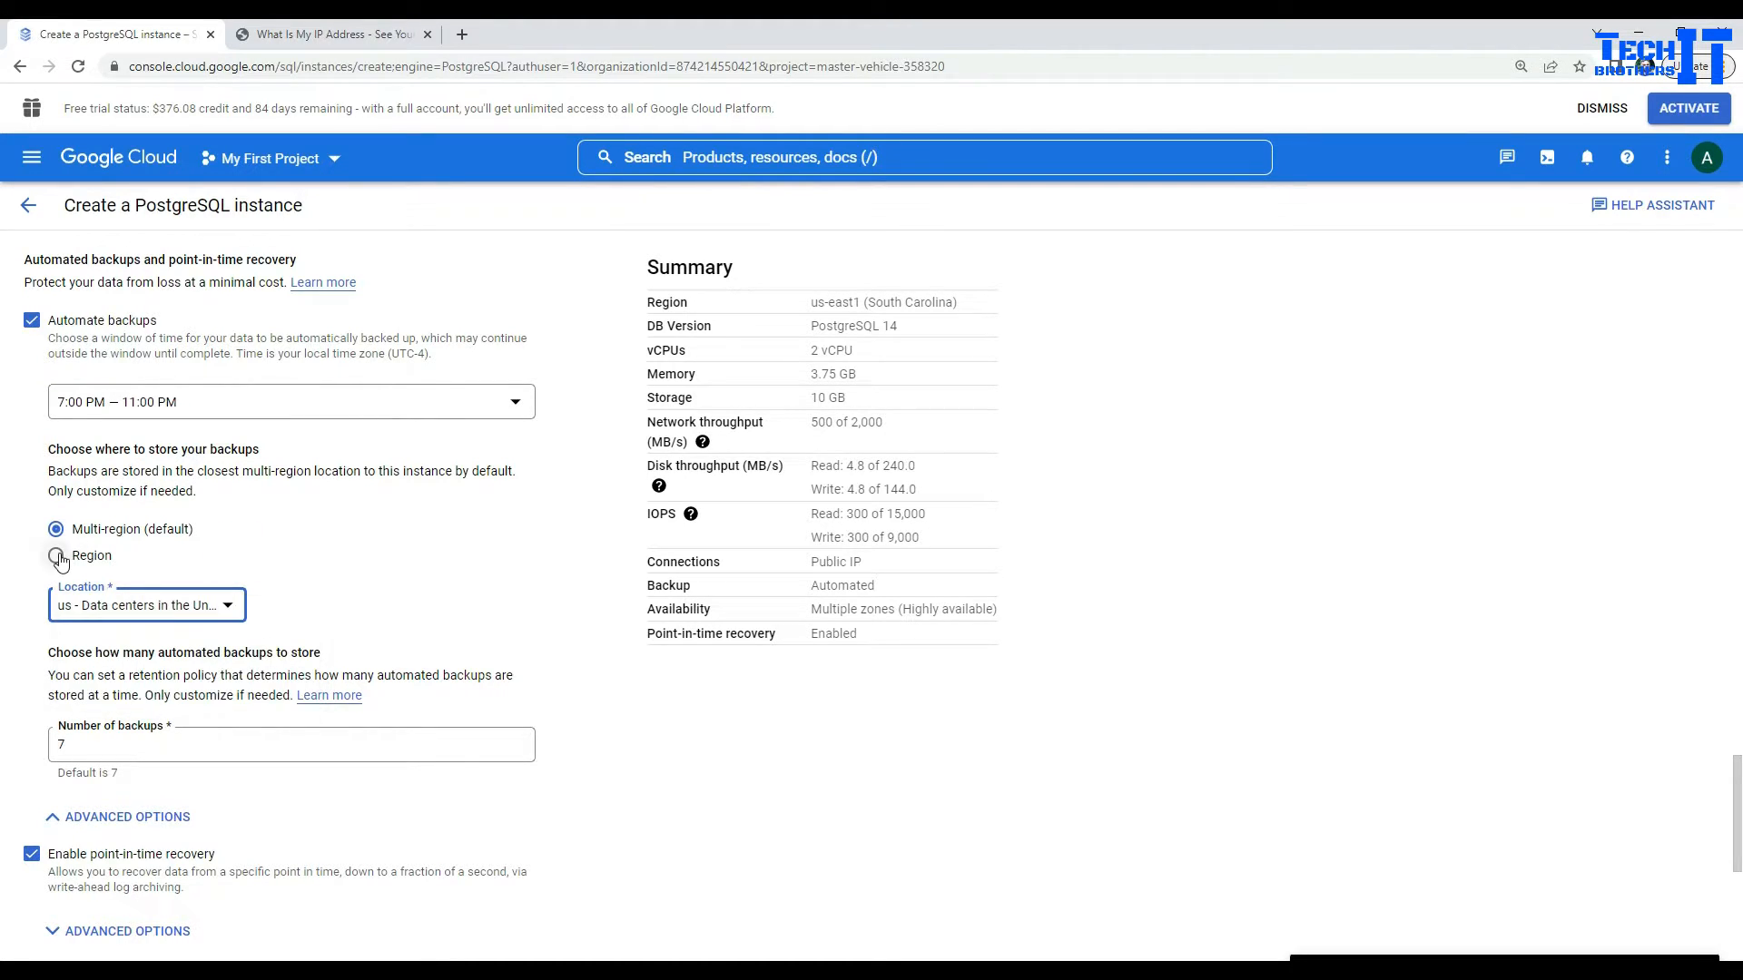
{"action": "left_click", "coordinate": [86, 563]}
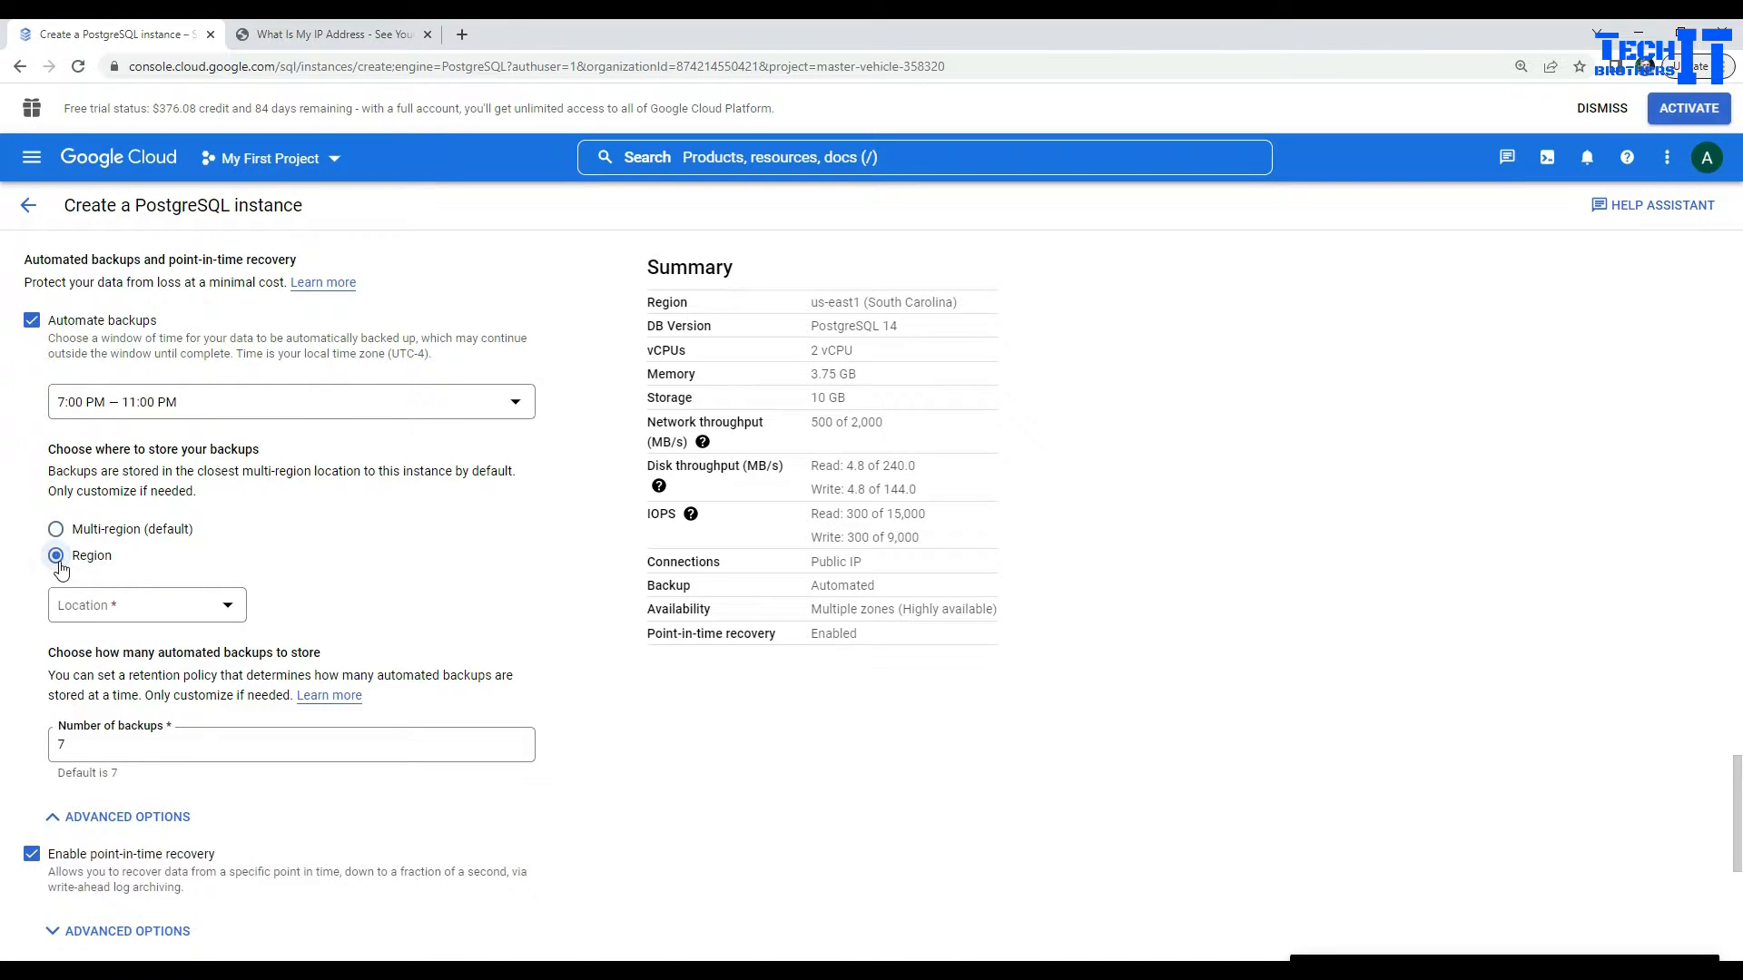
{"action": "left_click", "coordinate": [177, 623]}
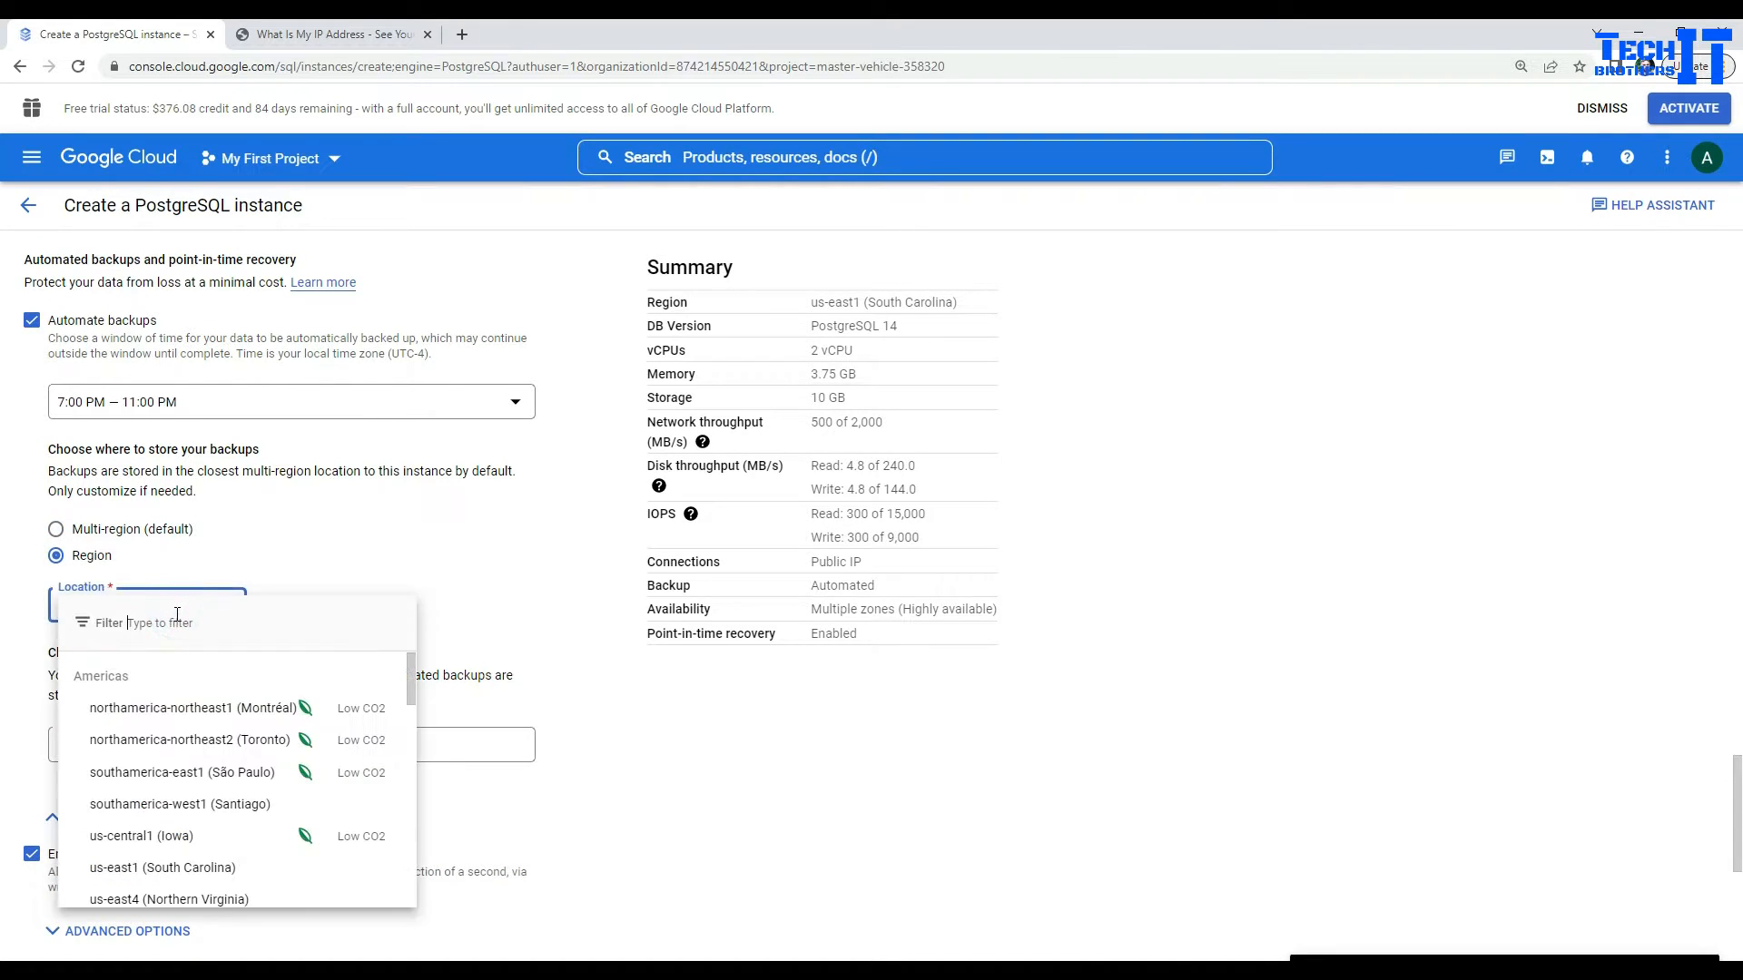
{"action": "left_click", "coordinate": [206, 871]}
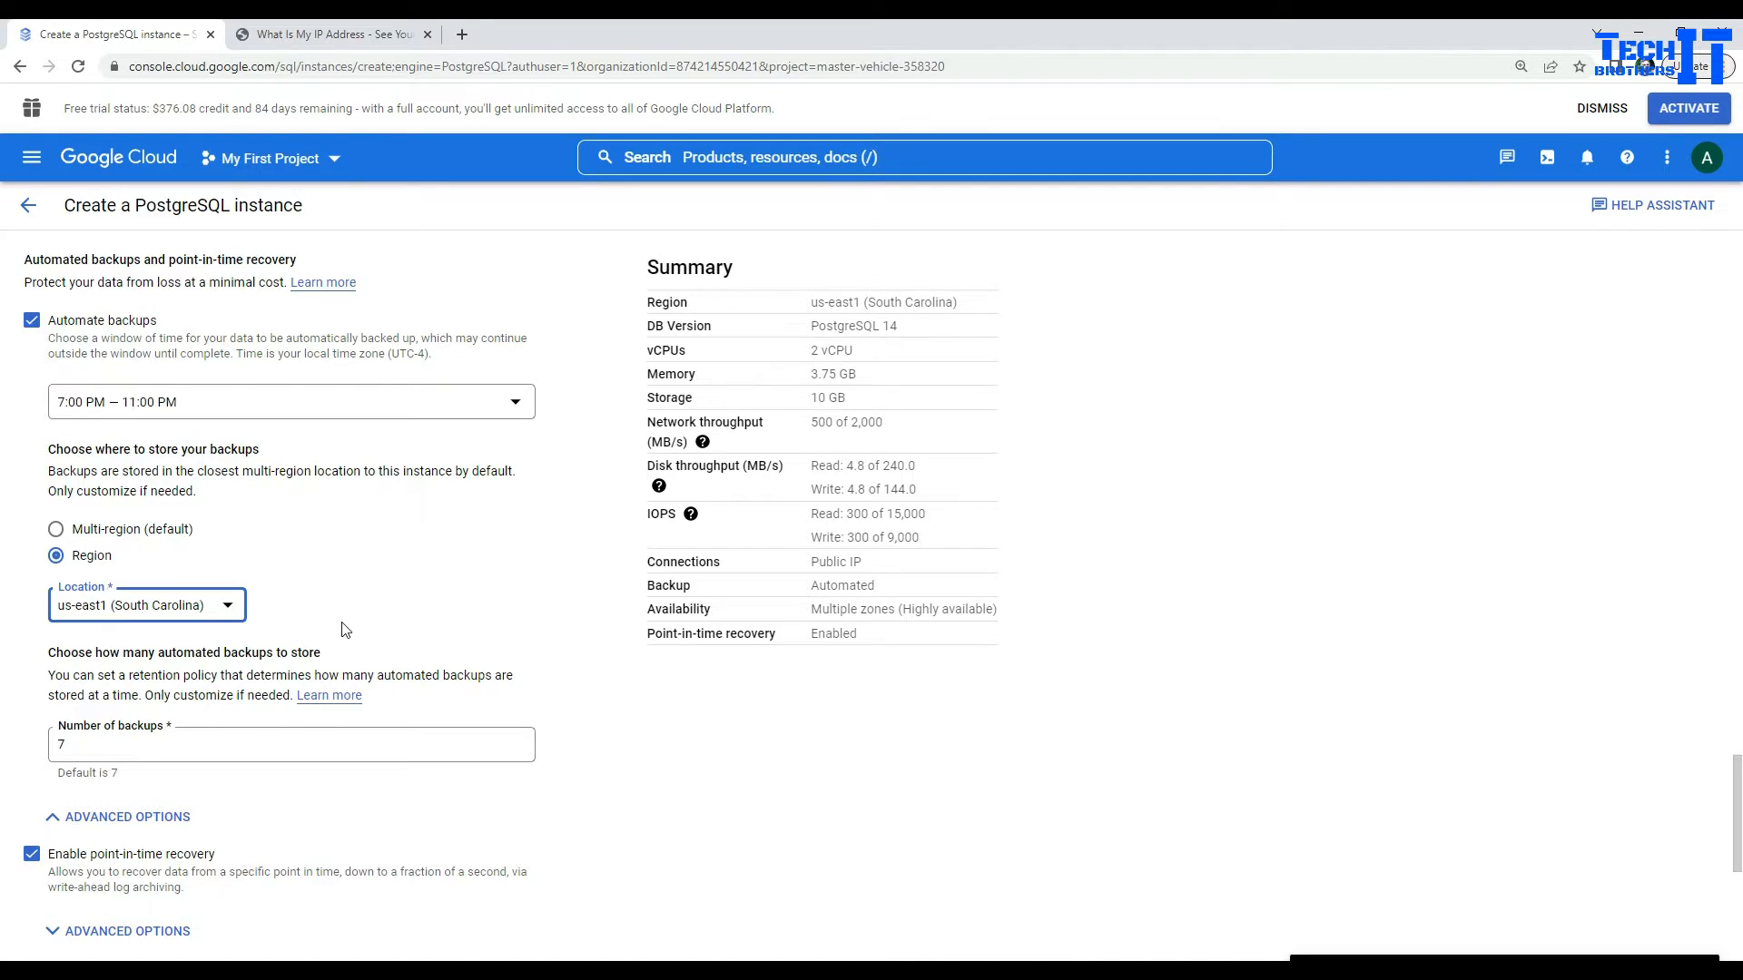
Step: Try 366 and 365 as the number of automated backups to store, and set it back to 7
{"action": "scroll", "coordinate": [345, 629], "scroll_direction": "down", "scroll_amount": 2}
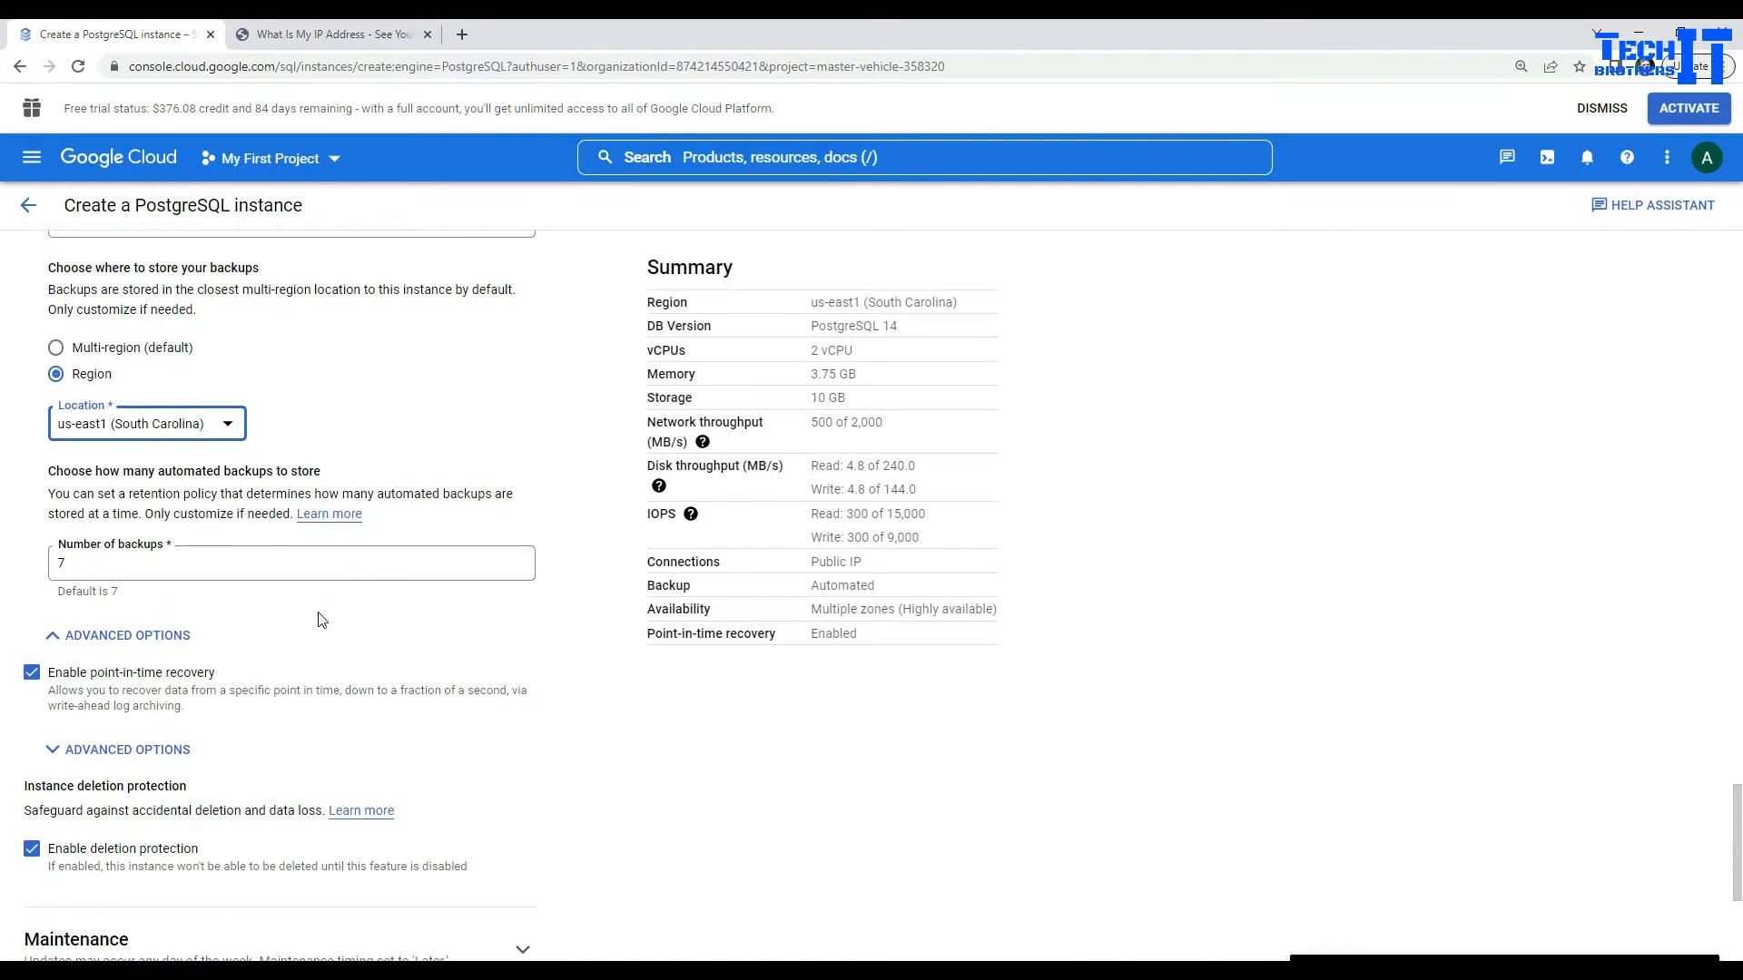
{"action": "left_click", "coordinate": [75, 561]}
{"action": "double_click", "coordinate": [60, 563]}
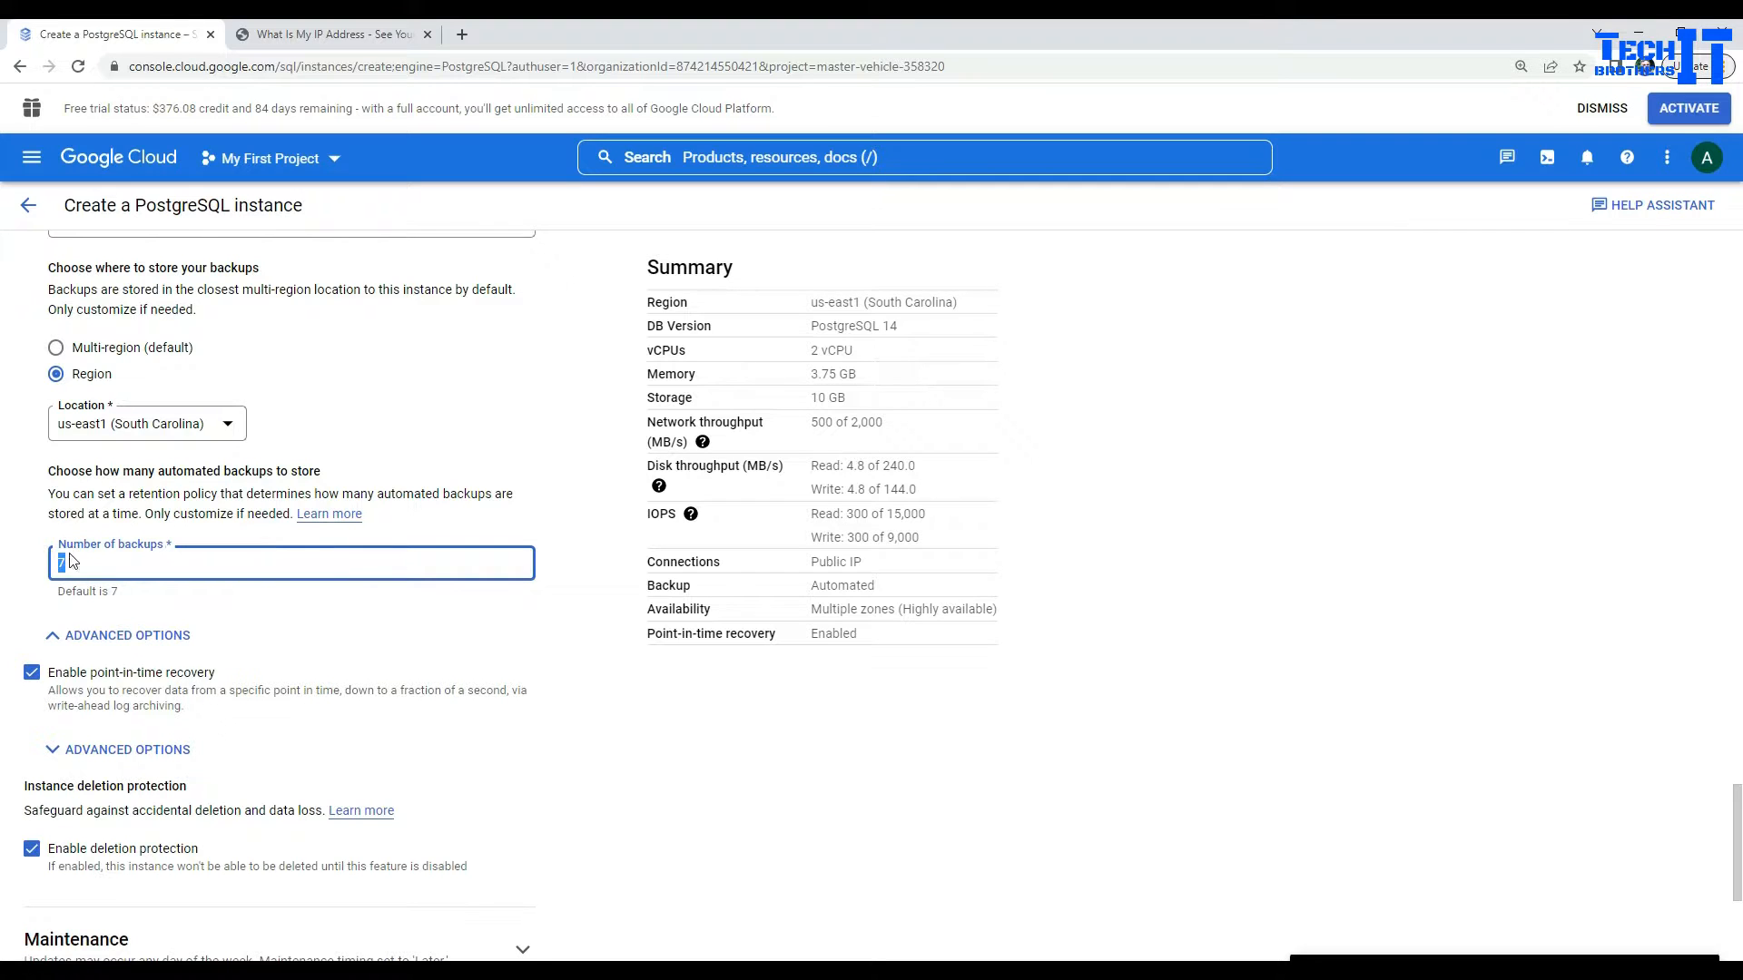
{"action": "key", "text": "BackSpace"}
{"action": "type", "text": "30"}
{"action": "type", "text": "66"}
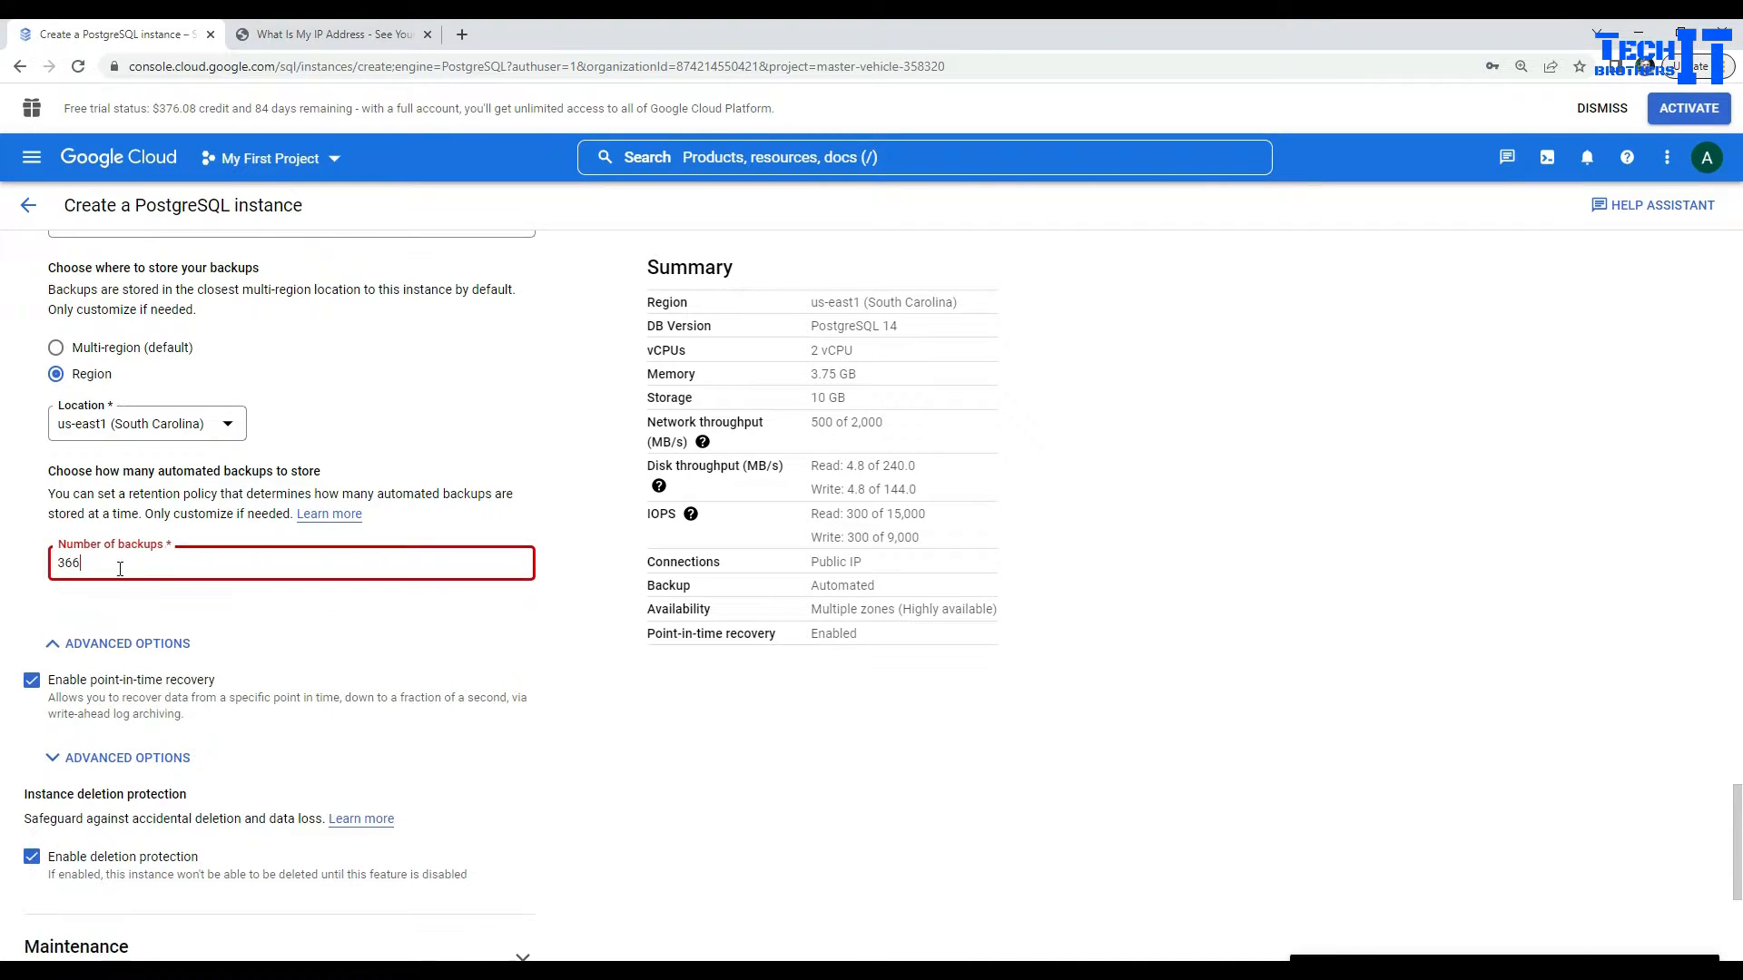
{"action": "left_click_drag", "start_coordinate": [93, 562], "coordinate": [48, 564]}
{"action": "left_click", "coordinate": [111, 560]}
{"action": "key", "text": "BackSpace"}
{"action": "type", "text": "5"}
{"action": "left_click_drag", "start_coordinate": [94, 567], "coordinate": [56, 567]}
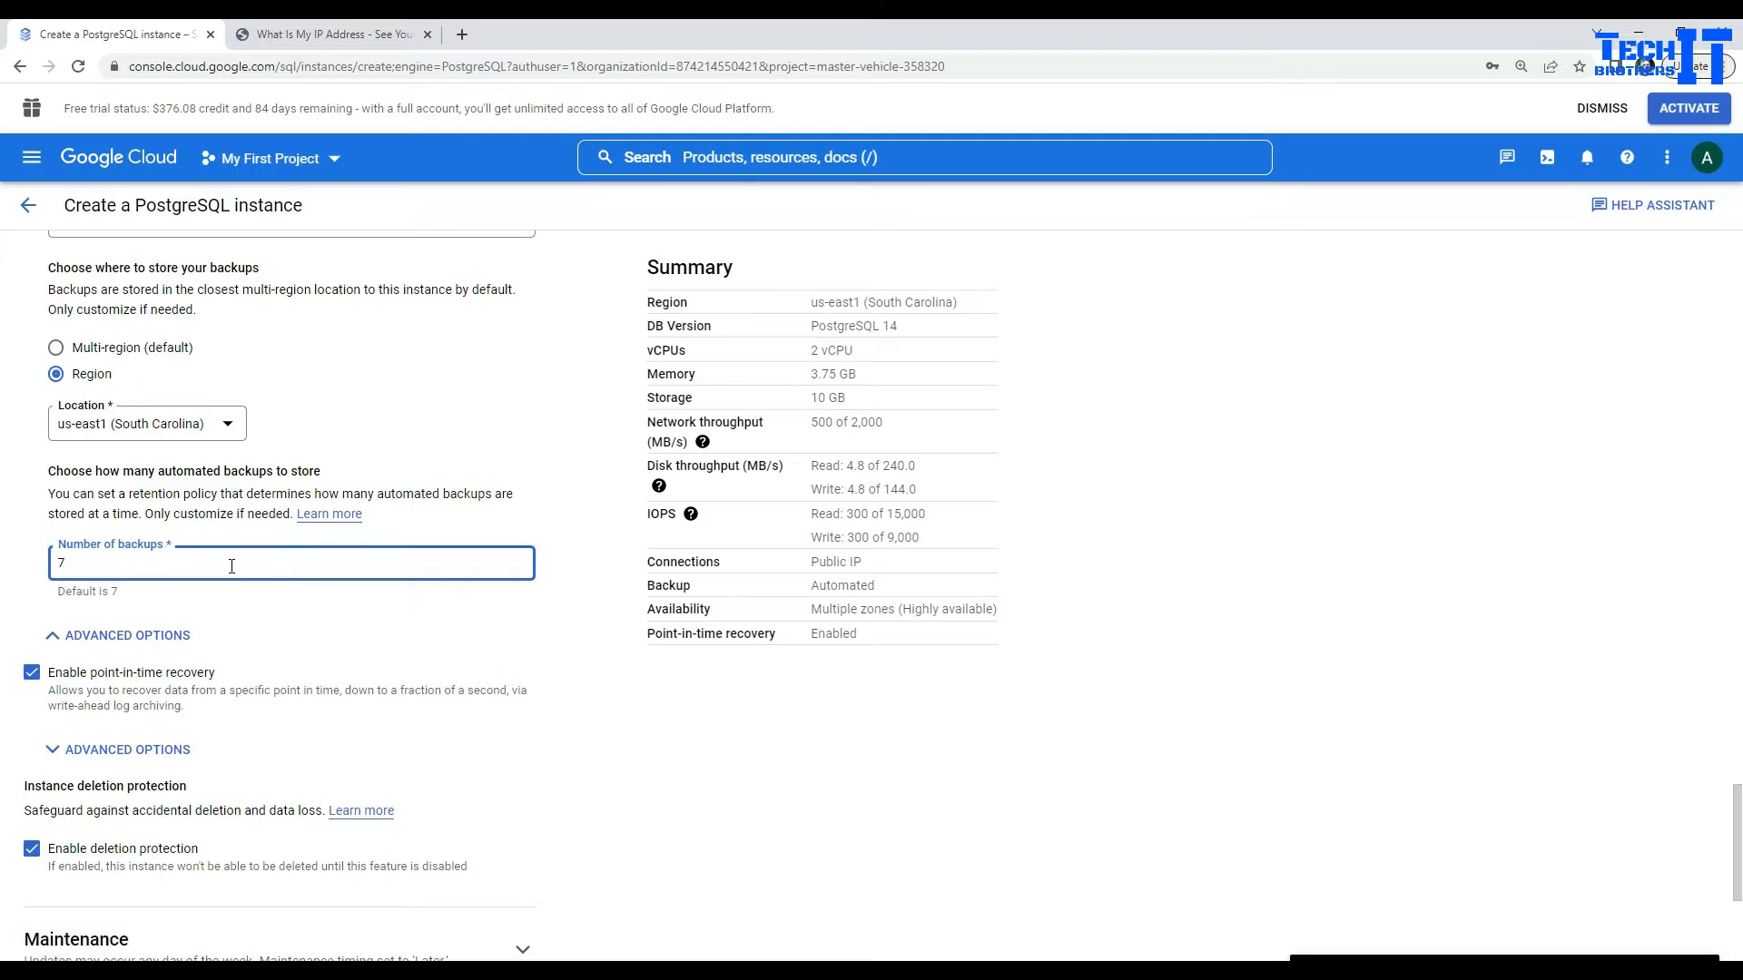
{"action": "double_click", "coordinate": [85, 563]}
Step: Collapse the advanced backup options and expand the advanced options for point-in-time recovery
{"action": "scroll", "coordinate": [234, 647], "scroll_direction": "down", "scroll_amount": 2}
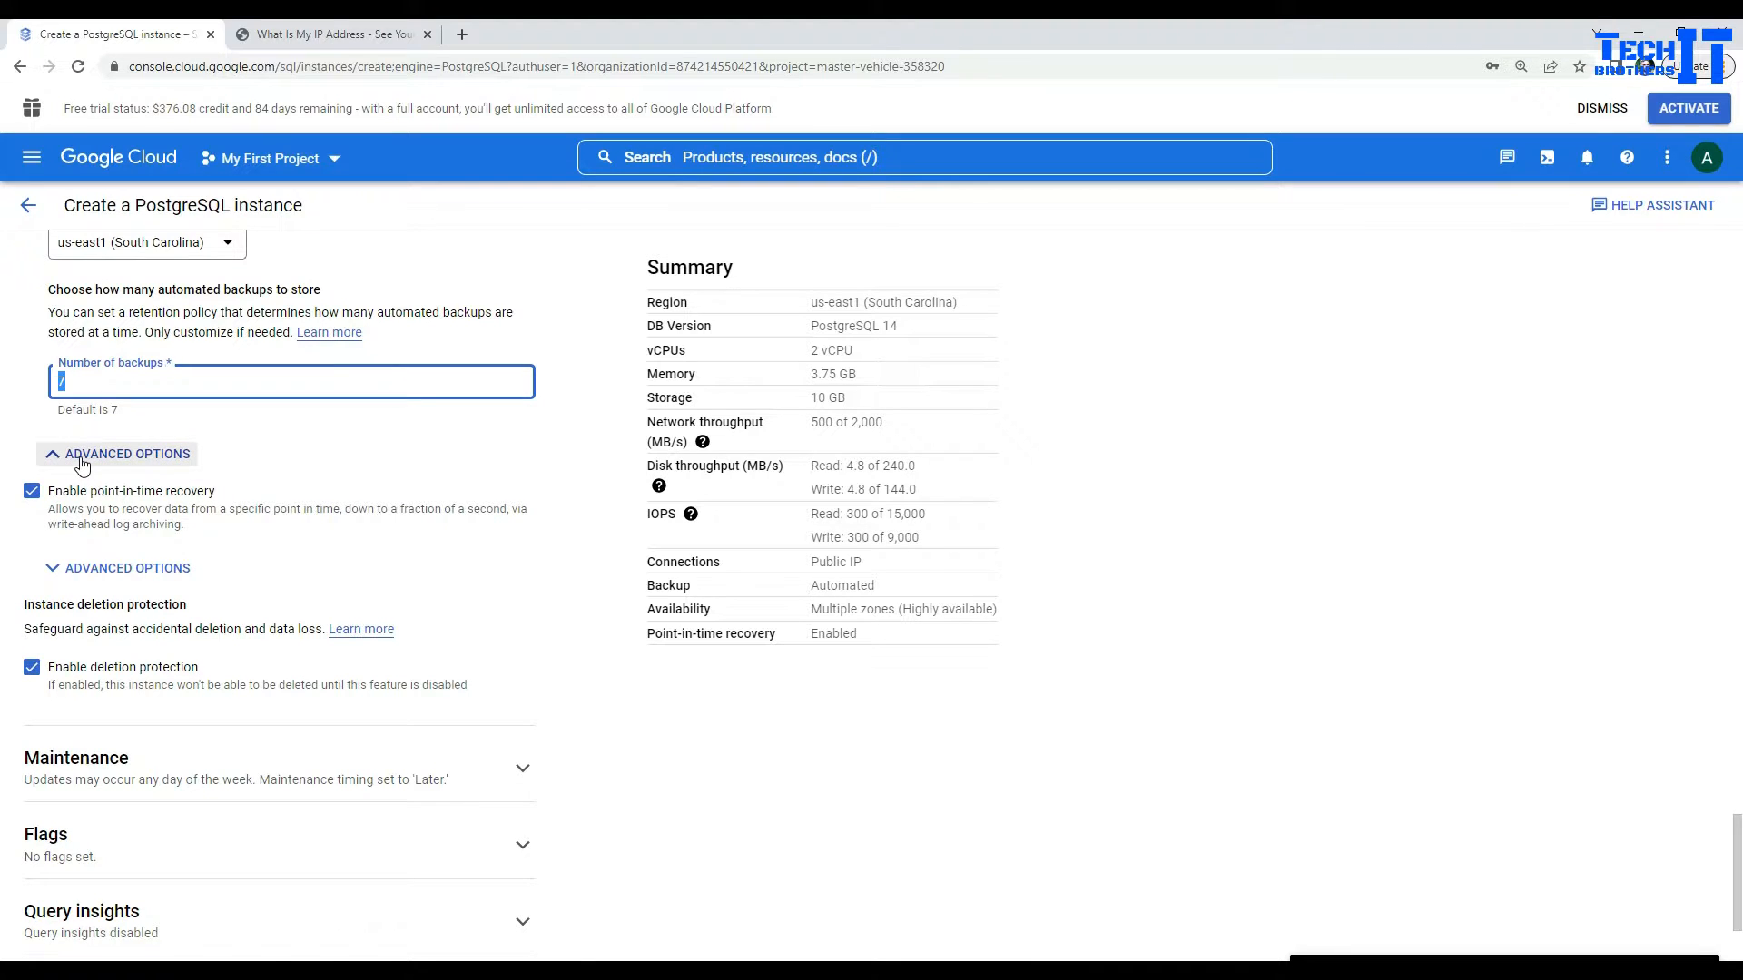
{"action": "left_click", "coordinate": [79, 458]}
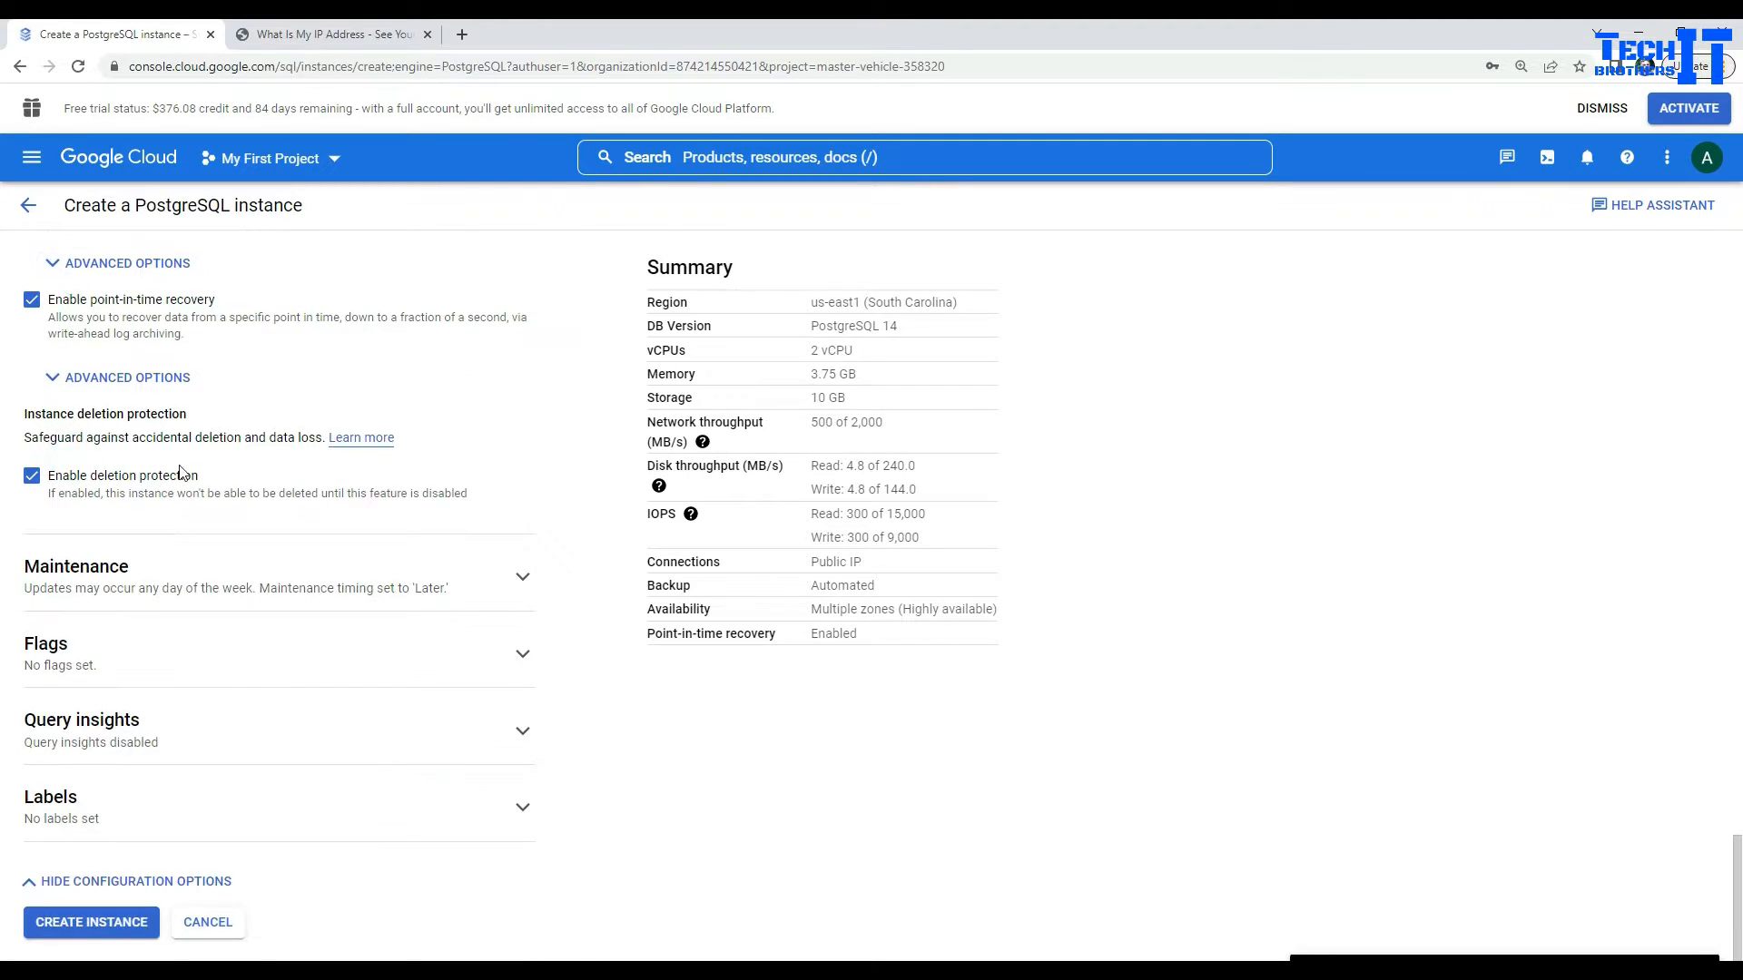
{"action": "scroll", "coordinate": [190, 567], "scroll_direction": "up", "scroll_amount": 2}
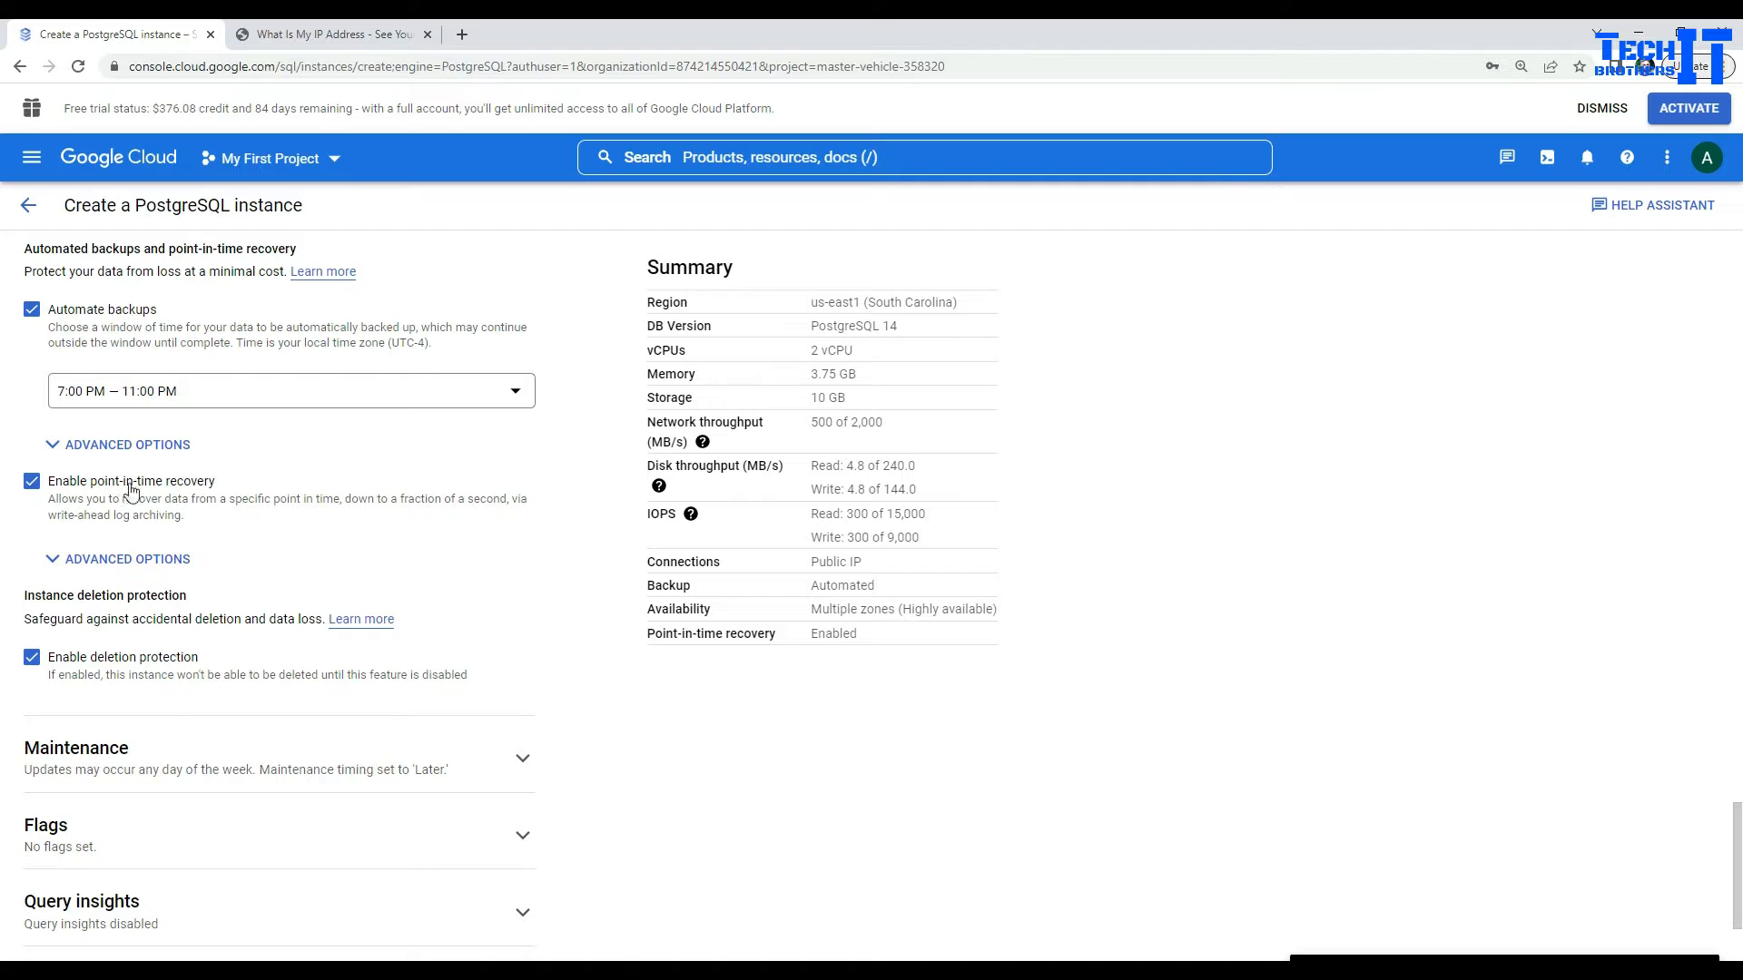
{"action": "left_click", "coordinate": [94, 558]}
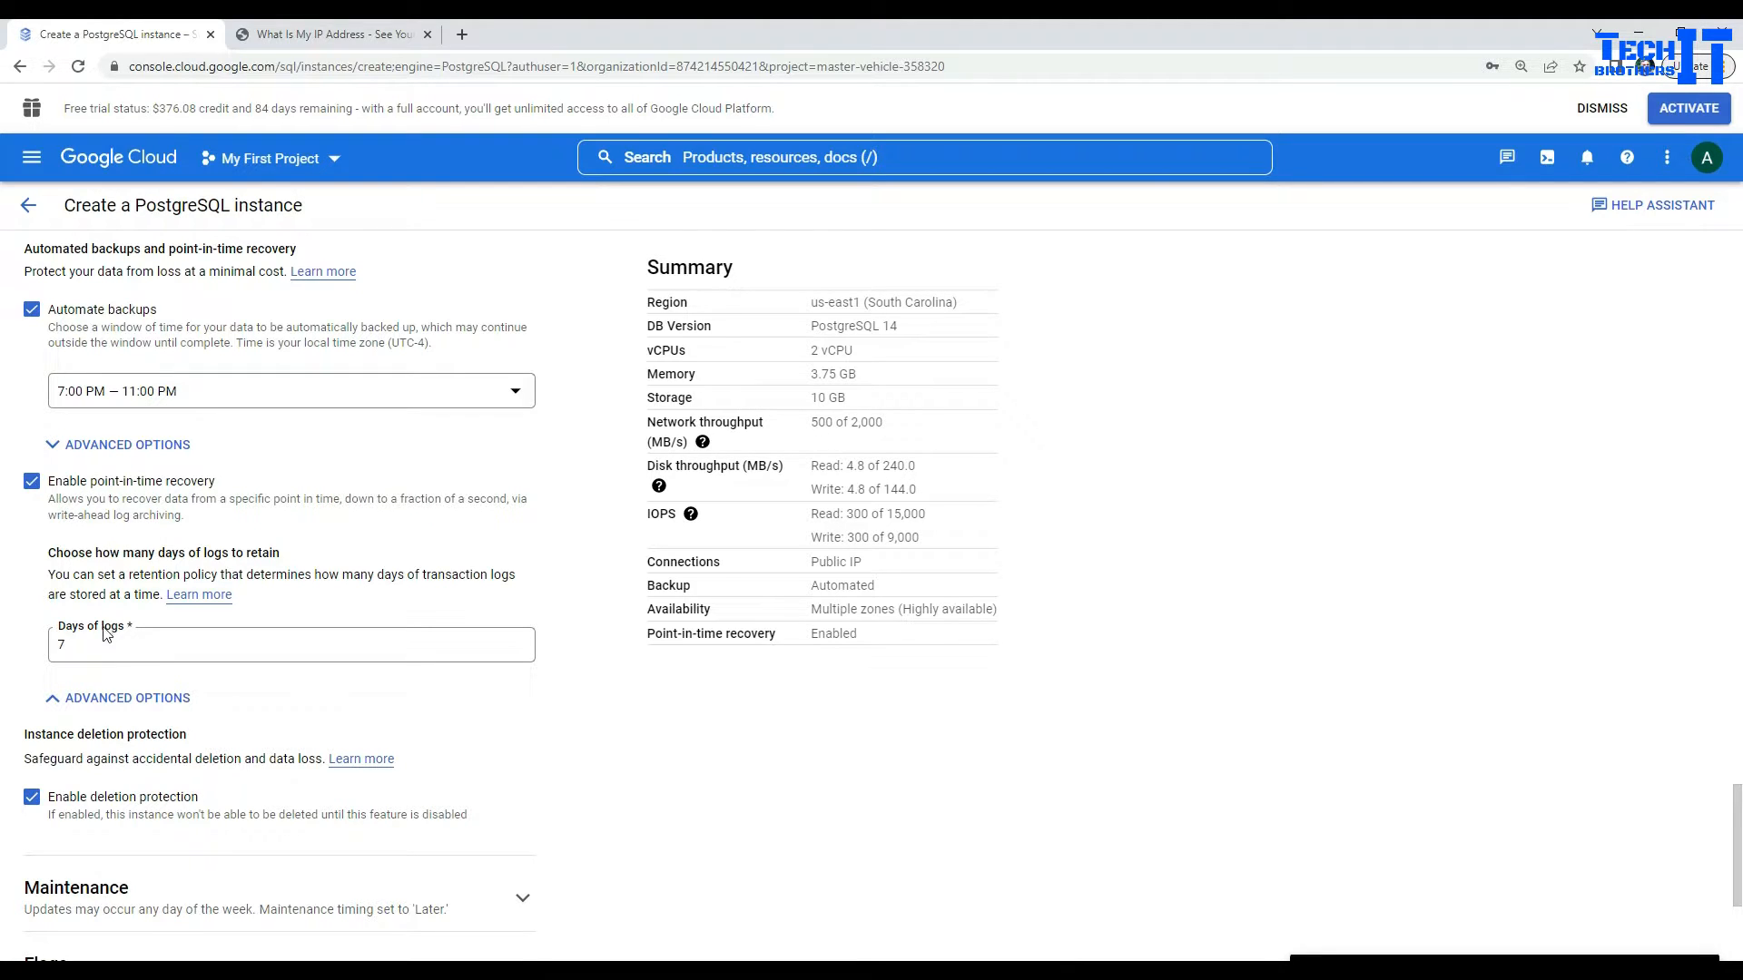
Step: Try 8 as the number of days of transaction logs to retain, and set it back to 7
{"action": "left_click", "coordinate": [60, 643]}
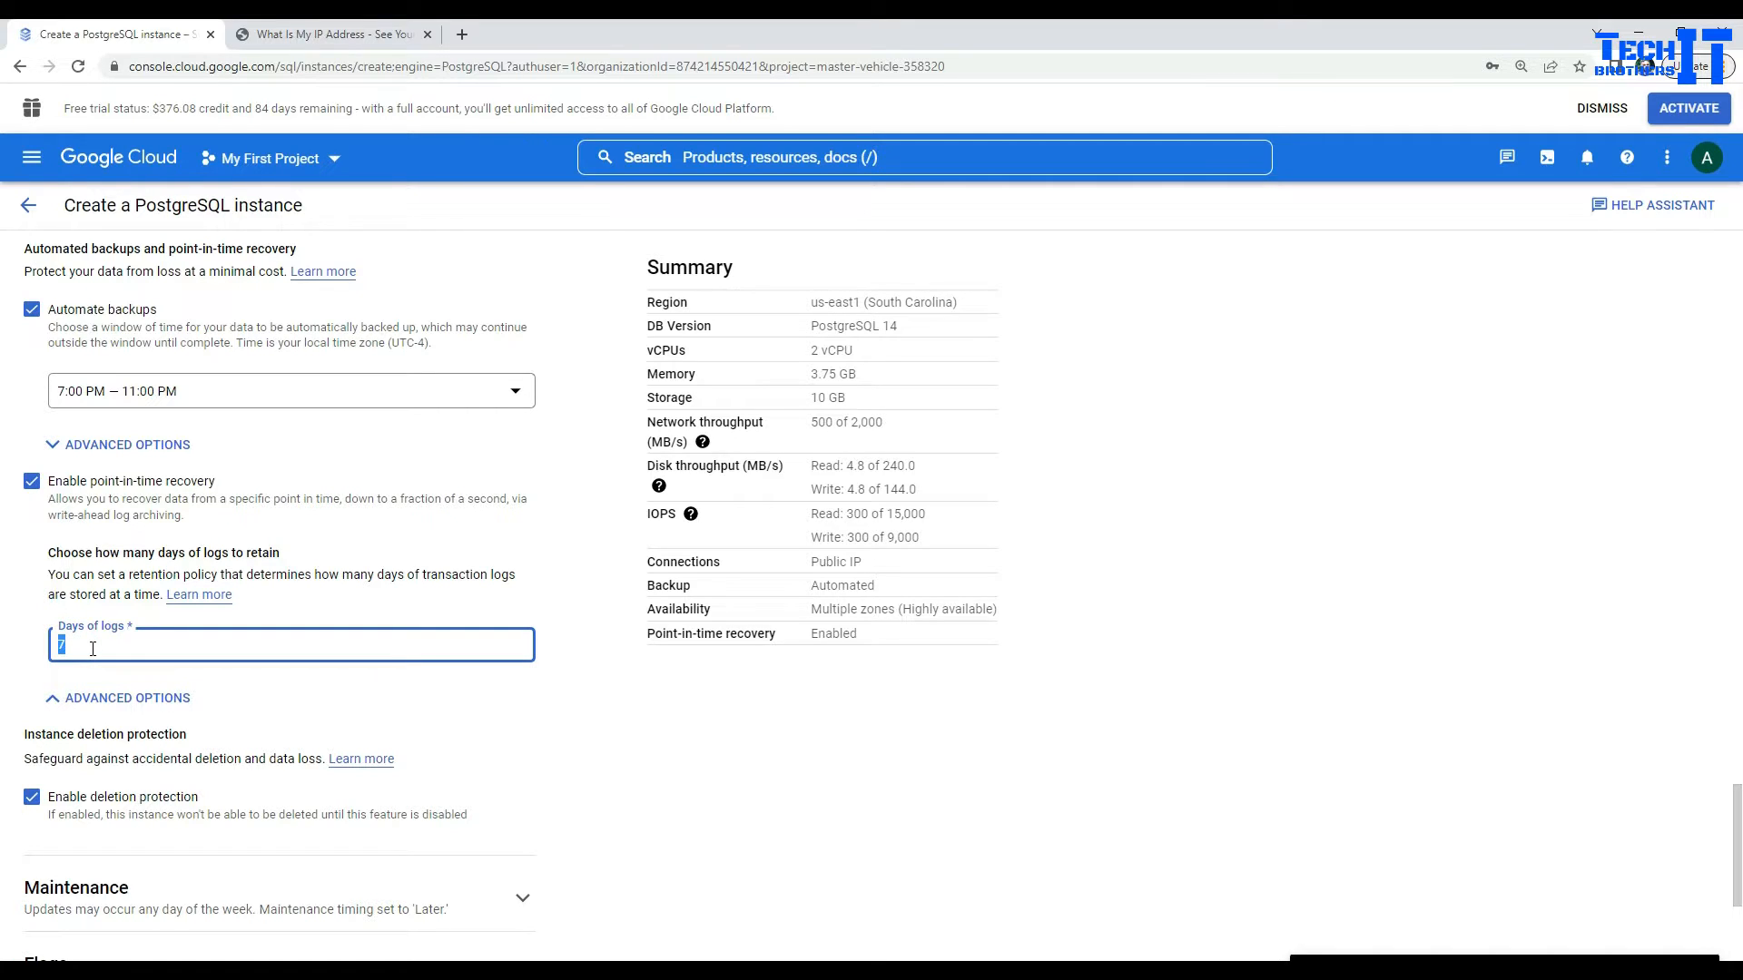
{"action": "type", "text": "8"}
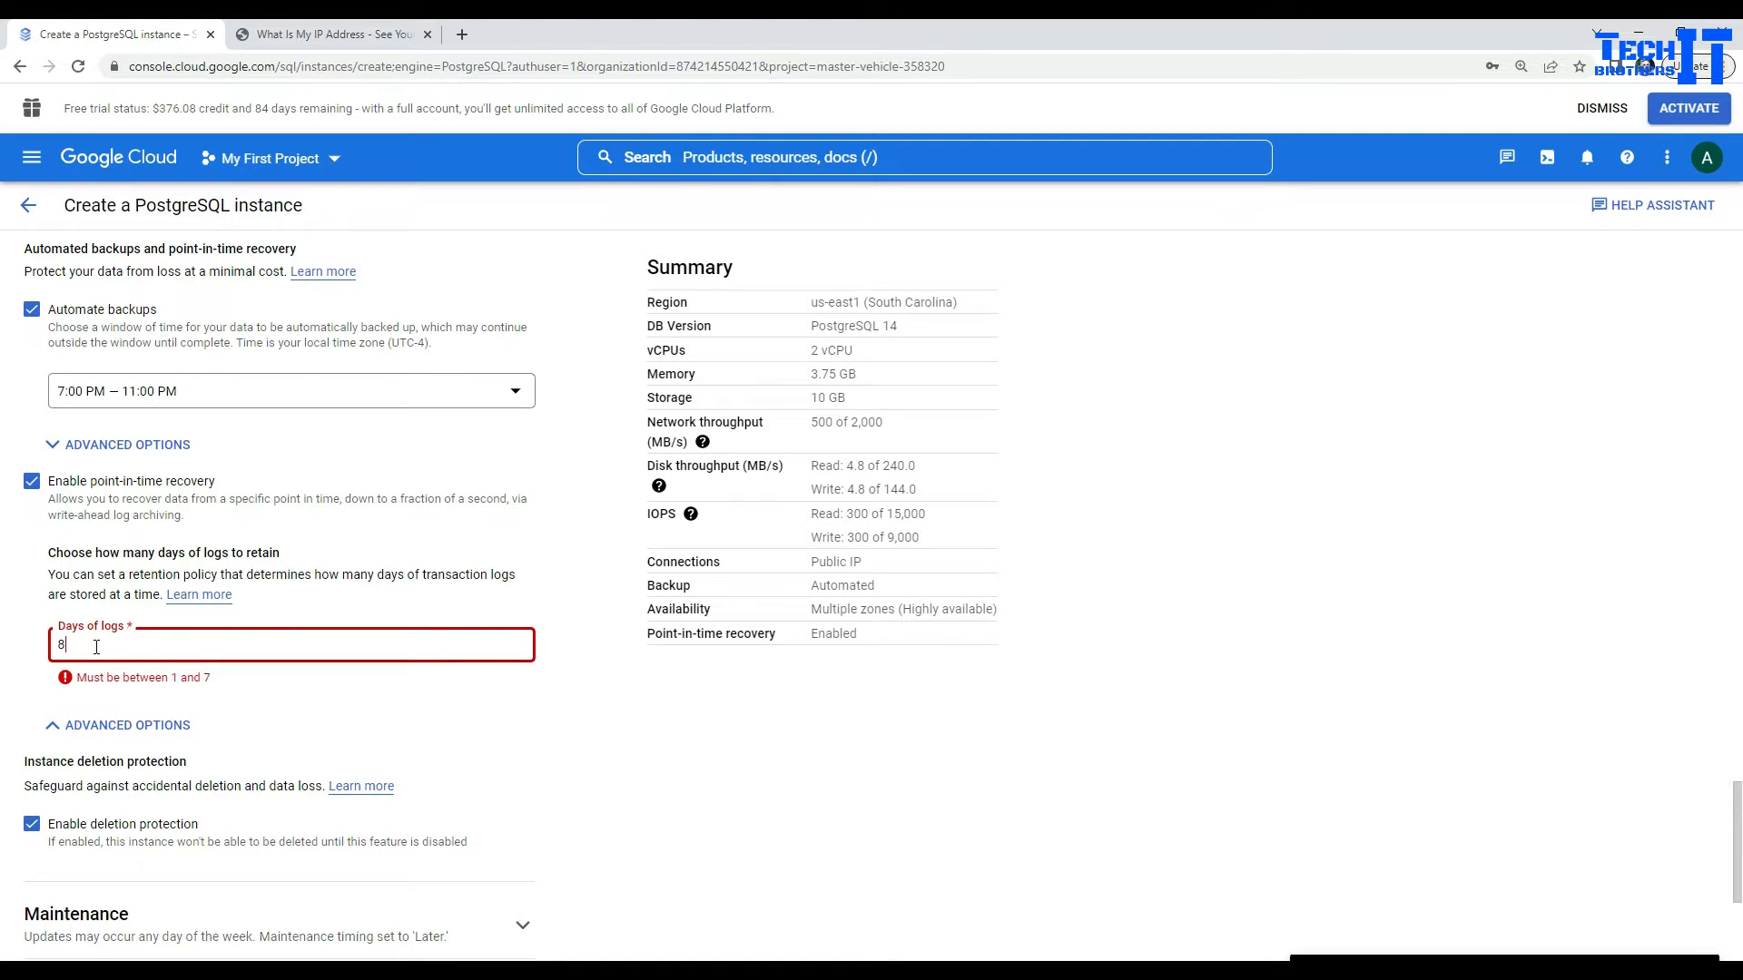
{"action": "double_click", "coordinate": [61, 646]}
{"action": "type", "text": "7"}
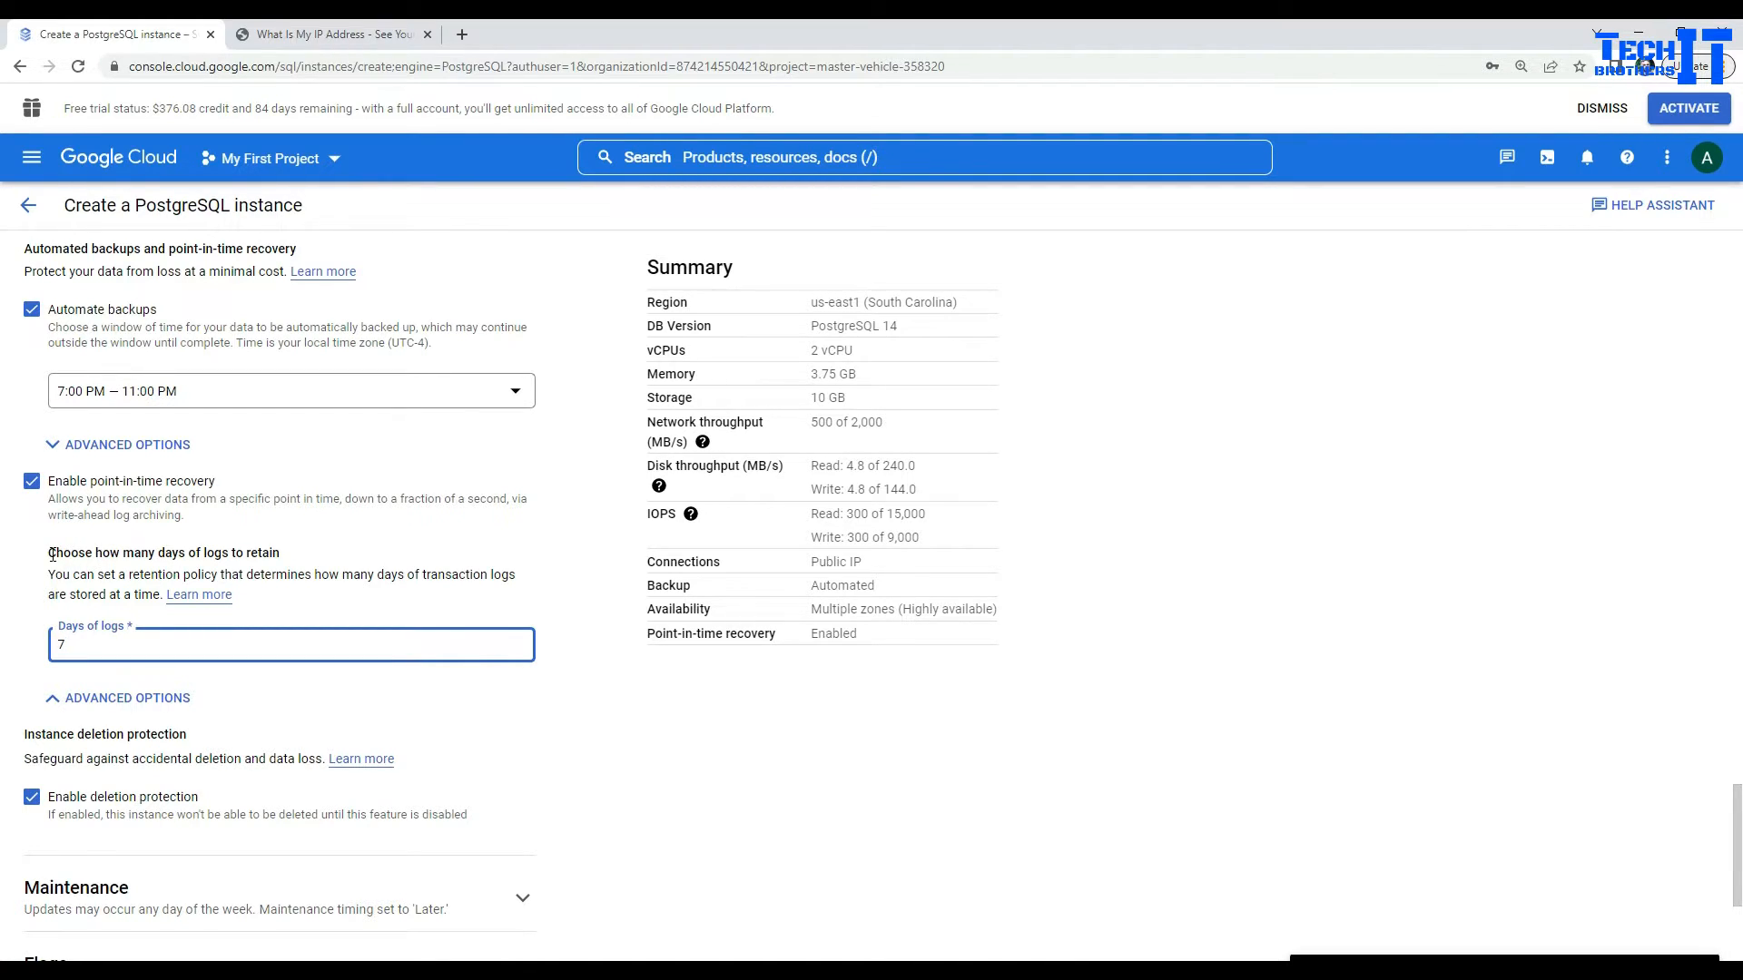
{"action": "left_click_drag", "start_coordinate": [77, 644], "coordinate": [32, 647]}
{"action": "scroll", "coordinate": [315, 706], "scroll_direction": "down", "scroll_amount": 2}
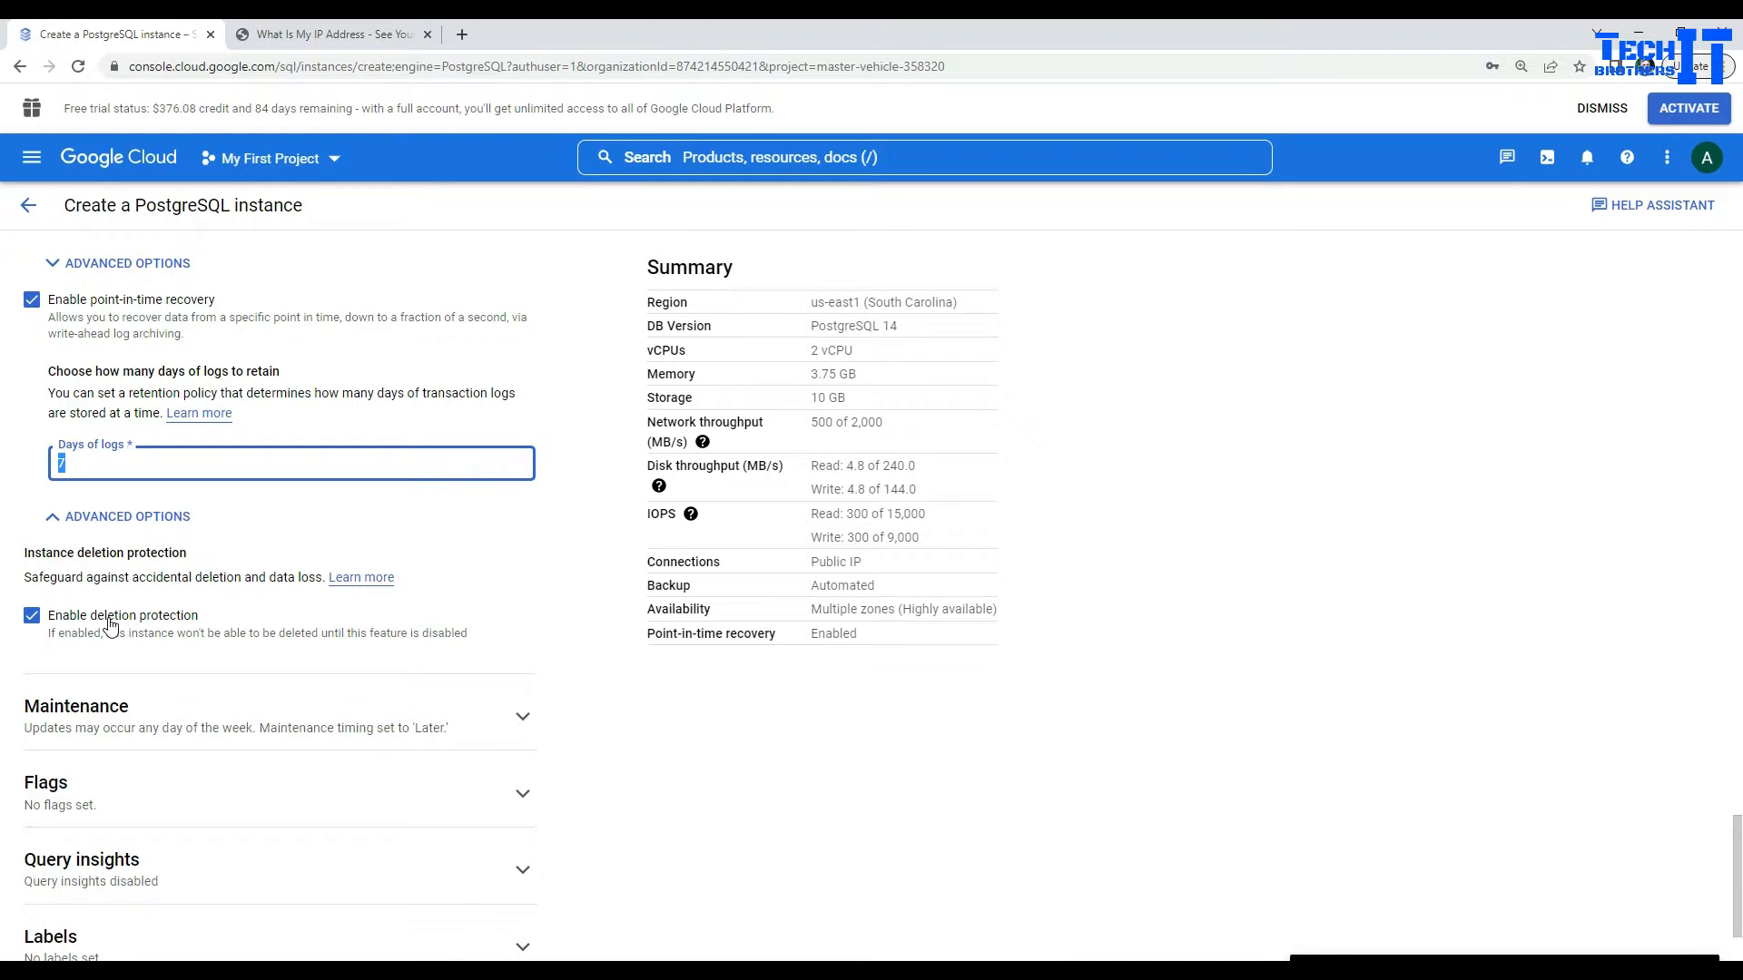
Step: Disable deletion protection and set the maintenance window to Saturday, 1:00 AM – 2:00 AM
{"action": "left_click", "coordinate": [28, 621]}
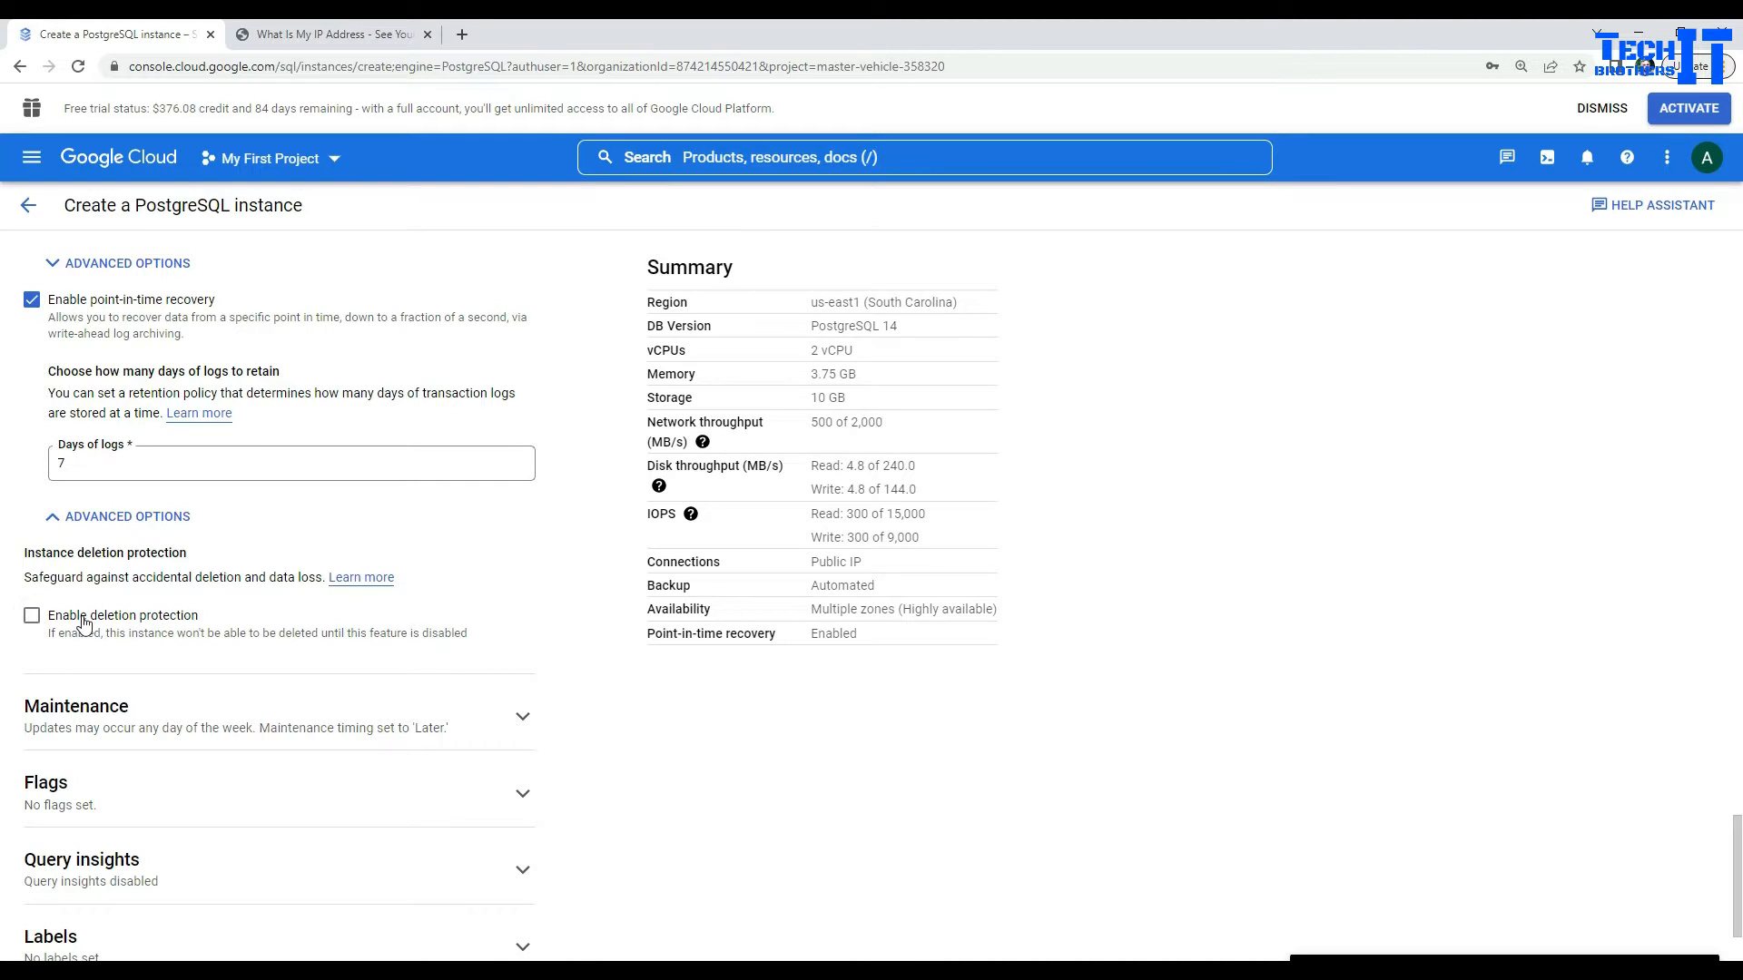
{"action": "left_click", "coordinate": [522, 717]}
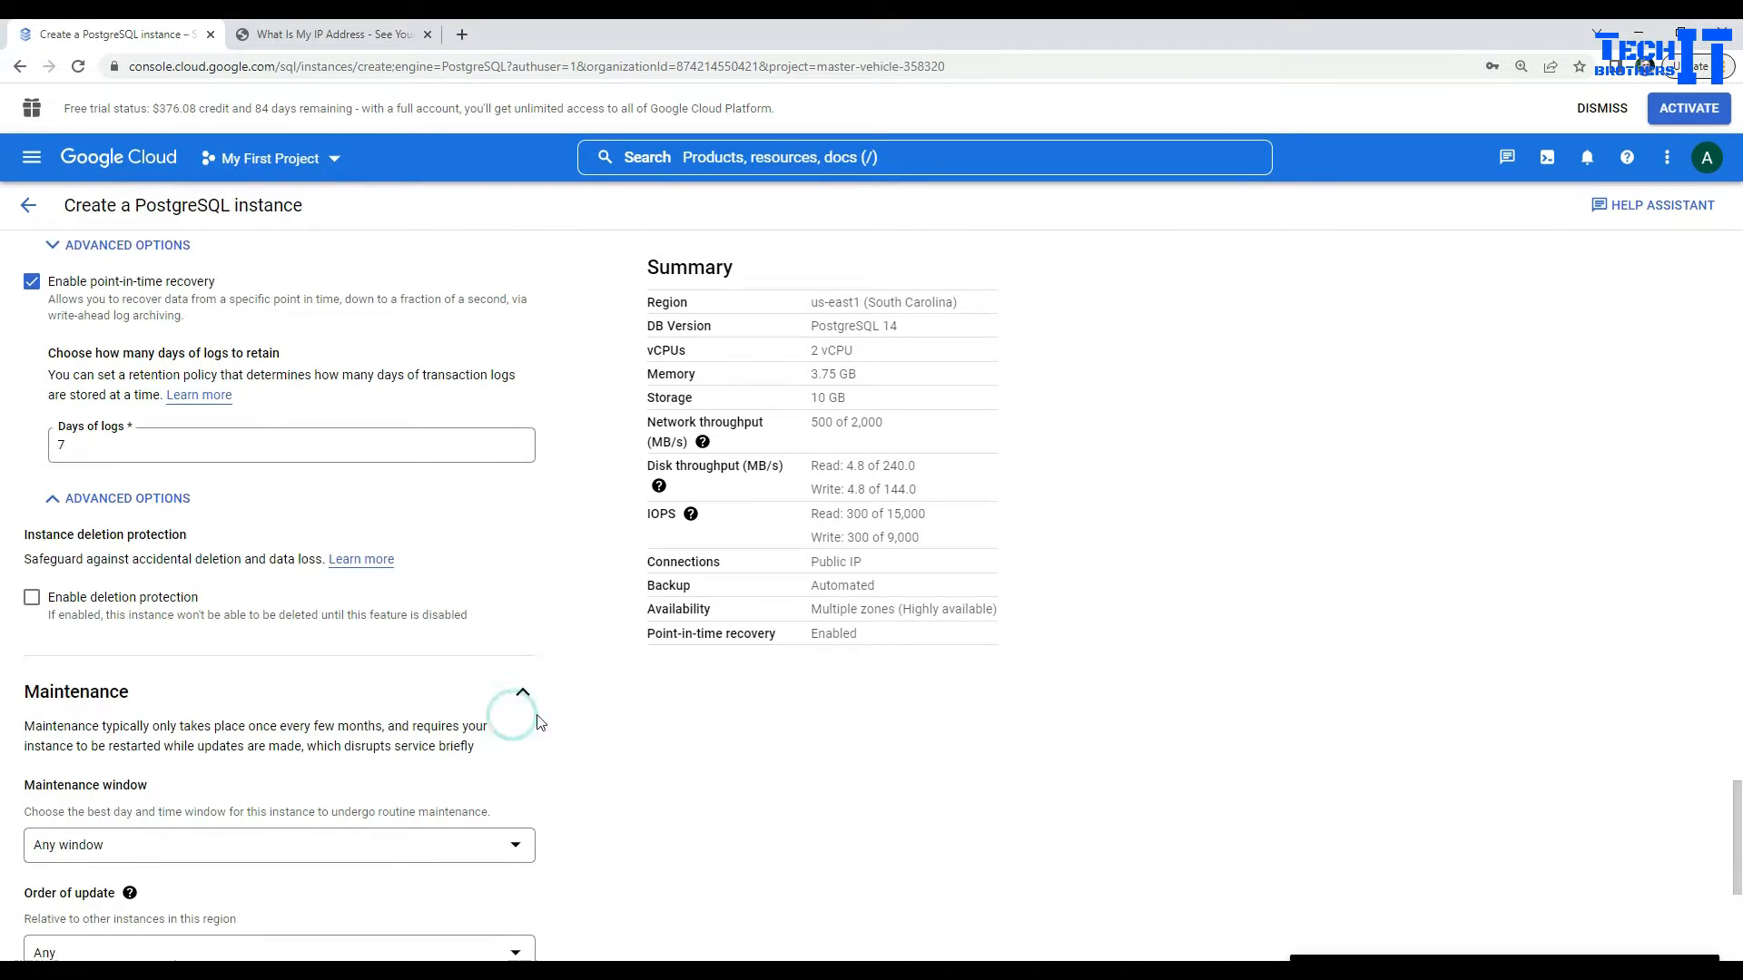
{"action": "left_click", "coordinate": [88, 502]}
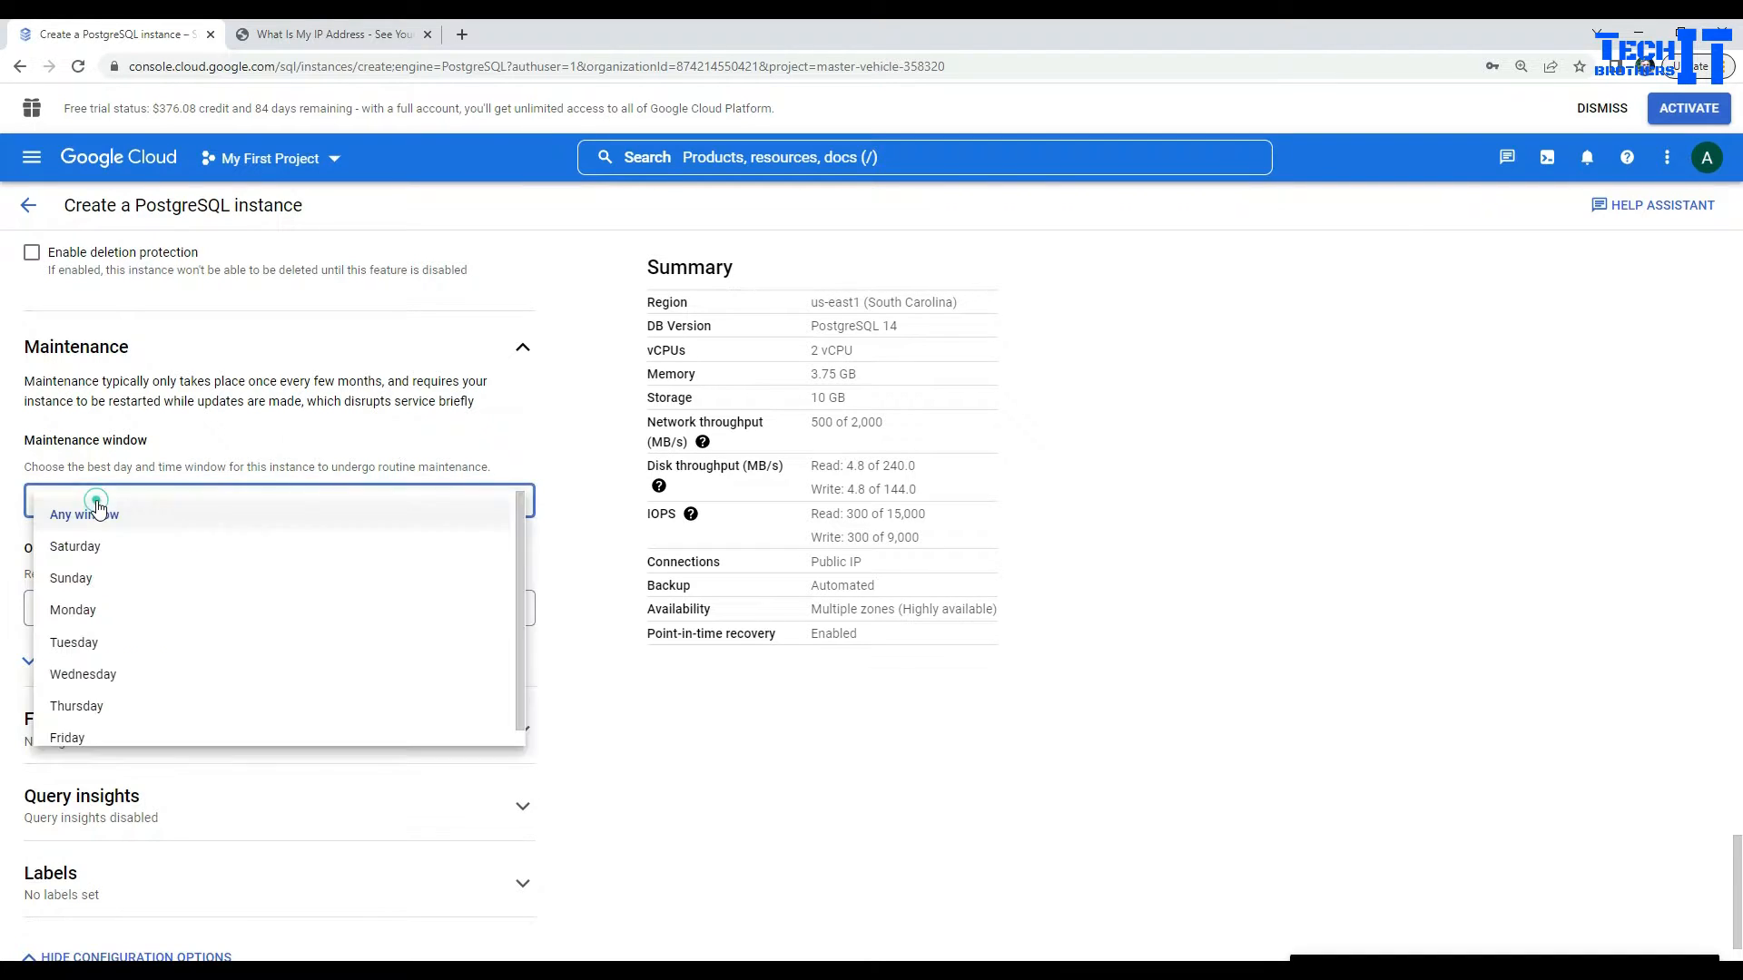
{"action": "scroll", "coordinate": [170, 674], "scroll_direction": "down", "scroll_amount": 1}
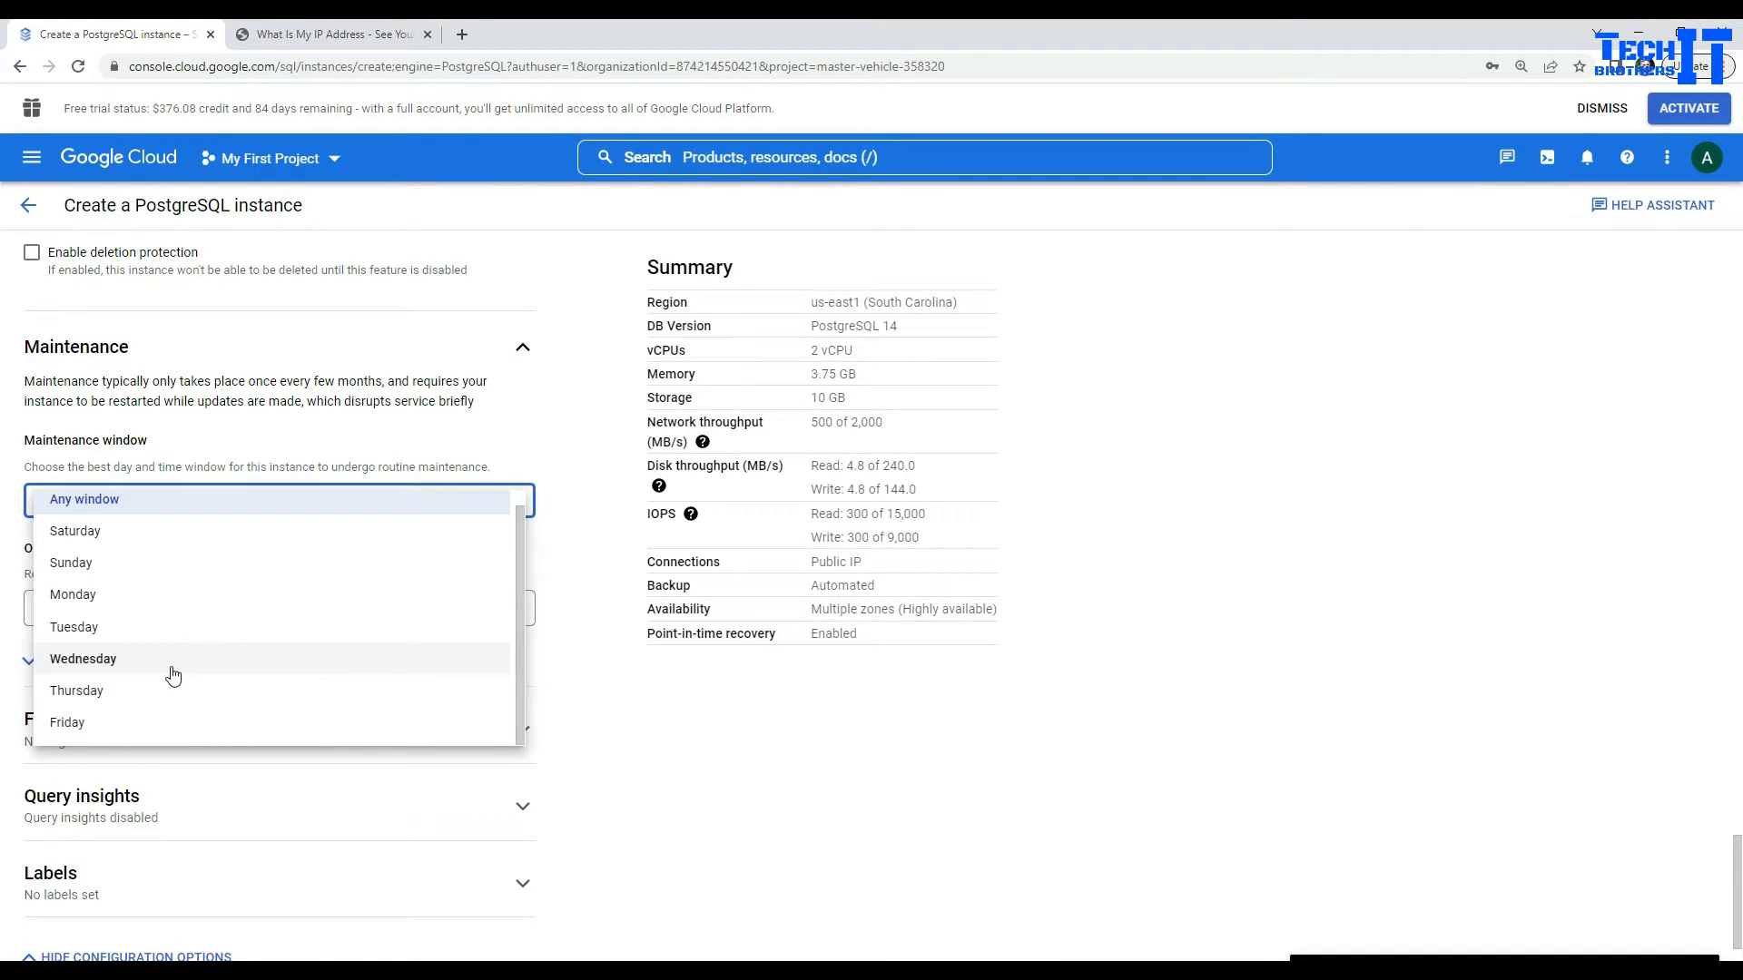
{"action": "left_click", "coordinate": [80, 532]}
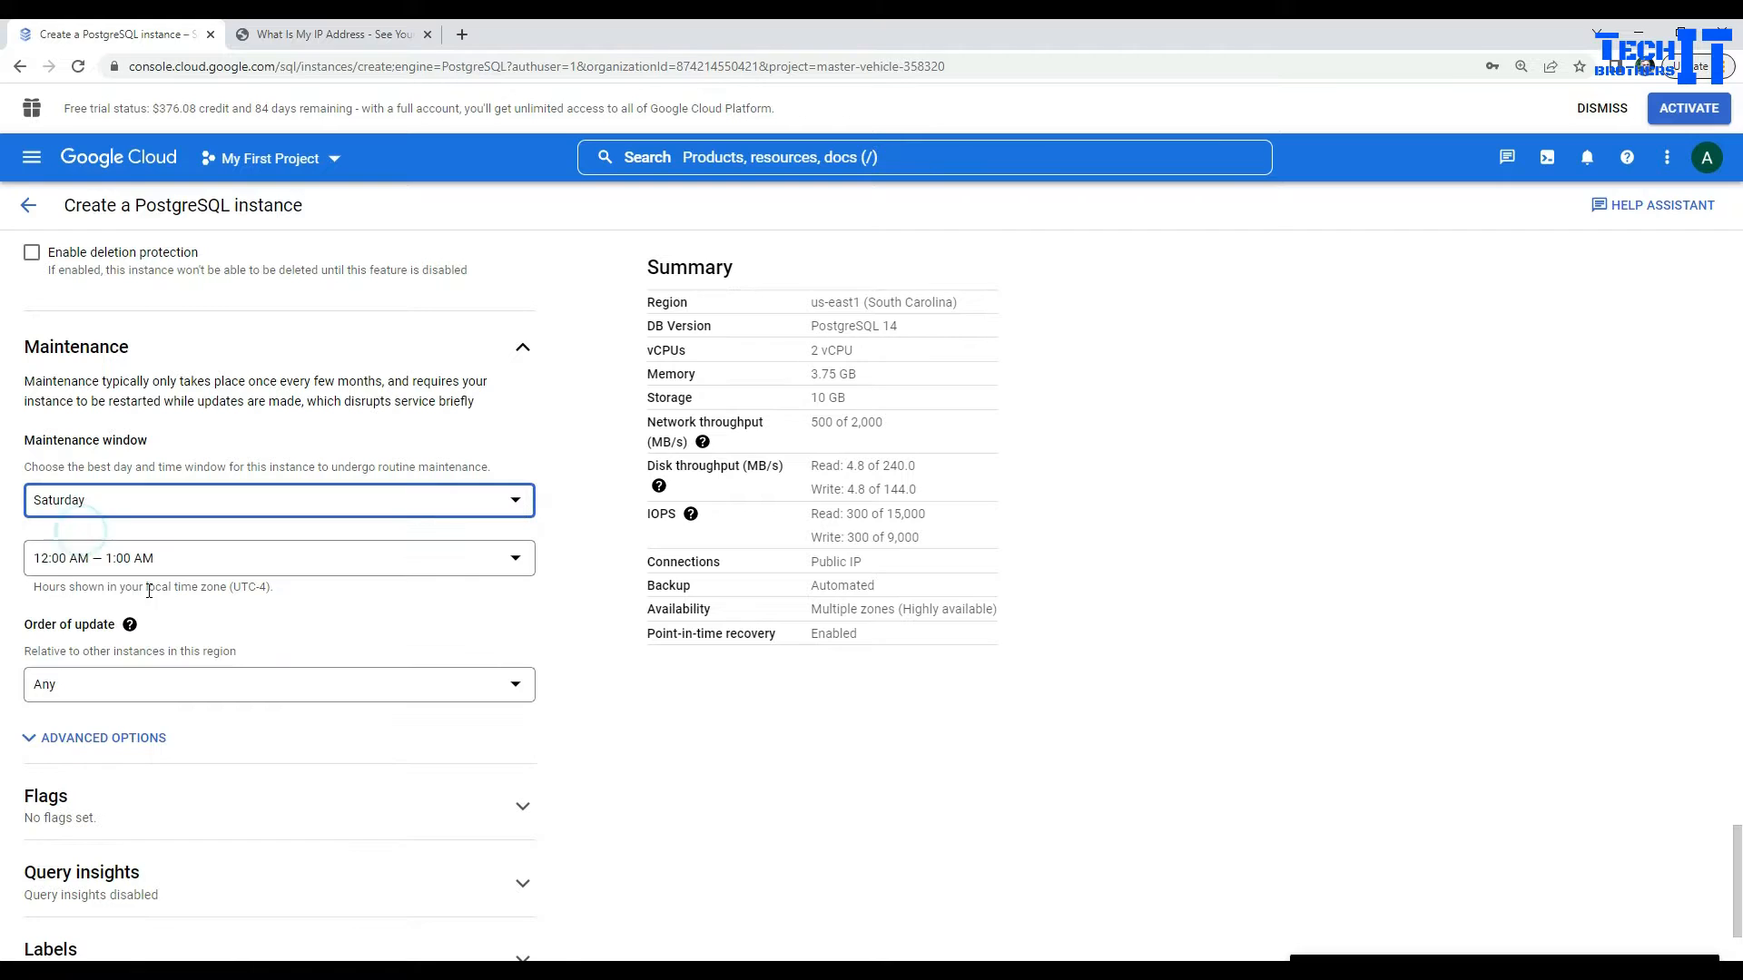
{"action": "left_click", "coordinate": [205, 565]}
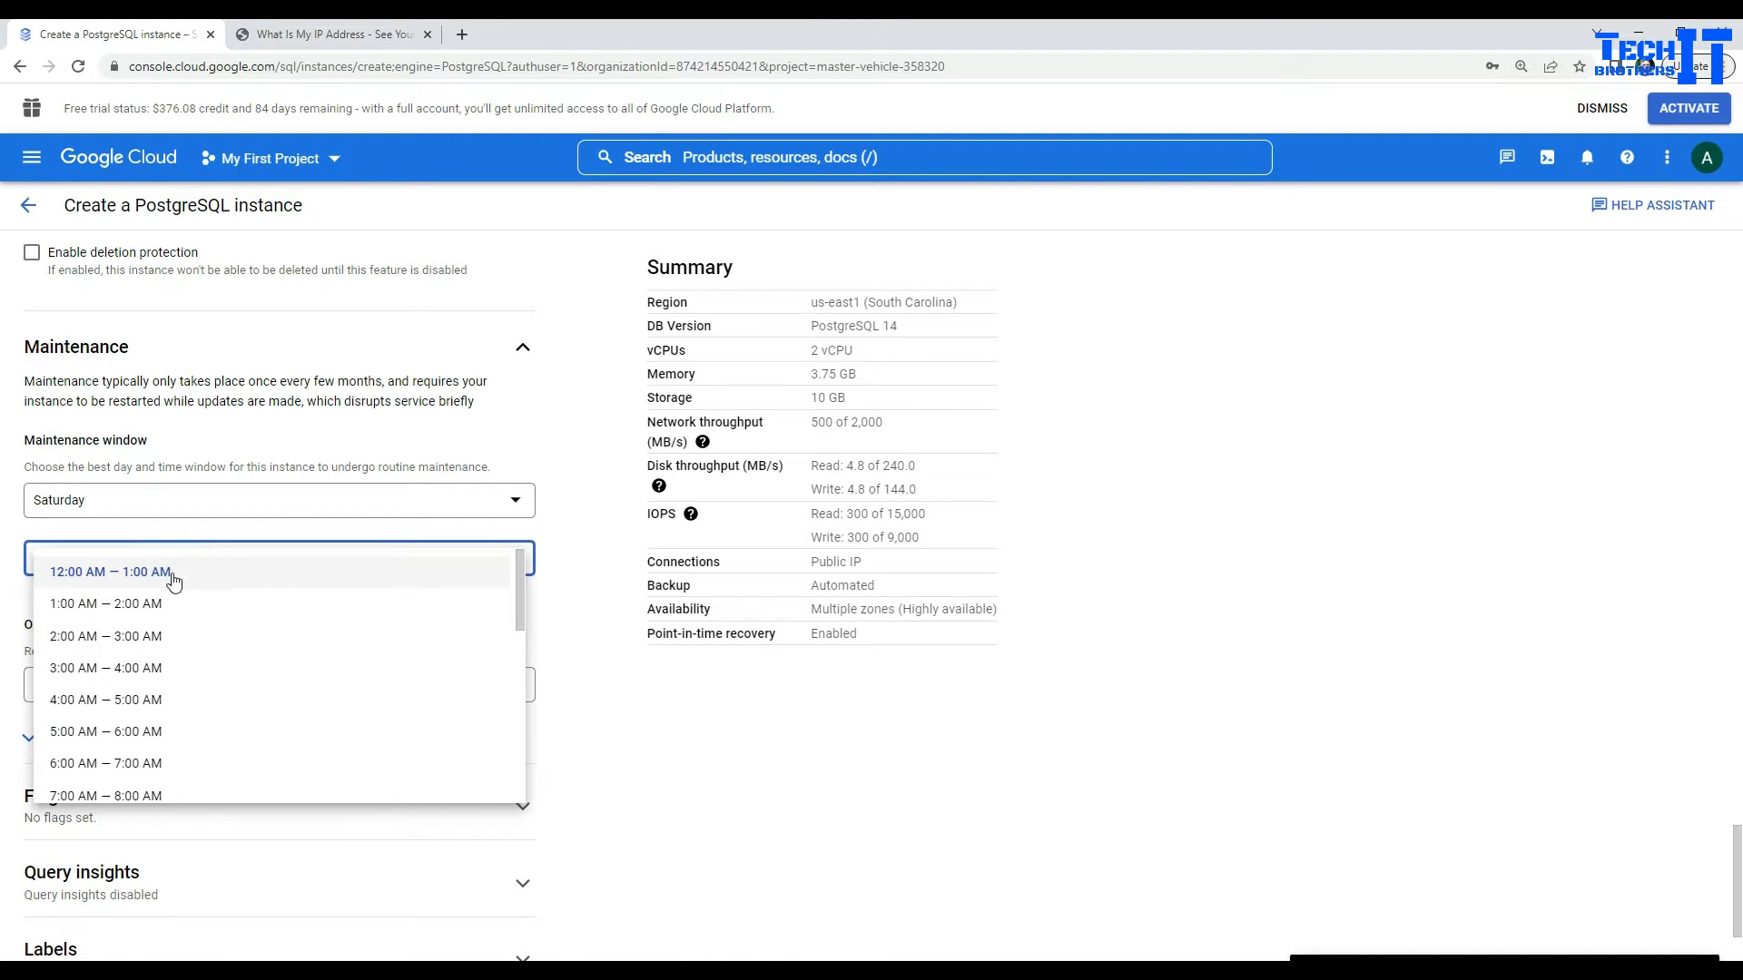
{"action": "left_click", "coordinate": [113, 606]}
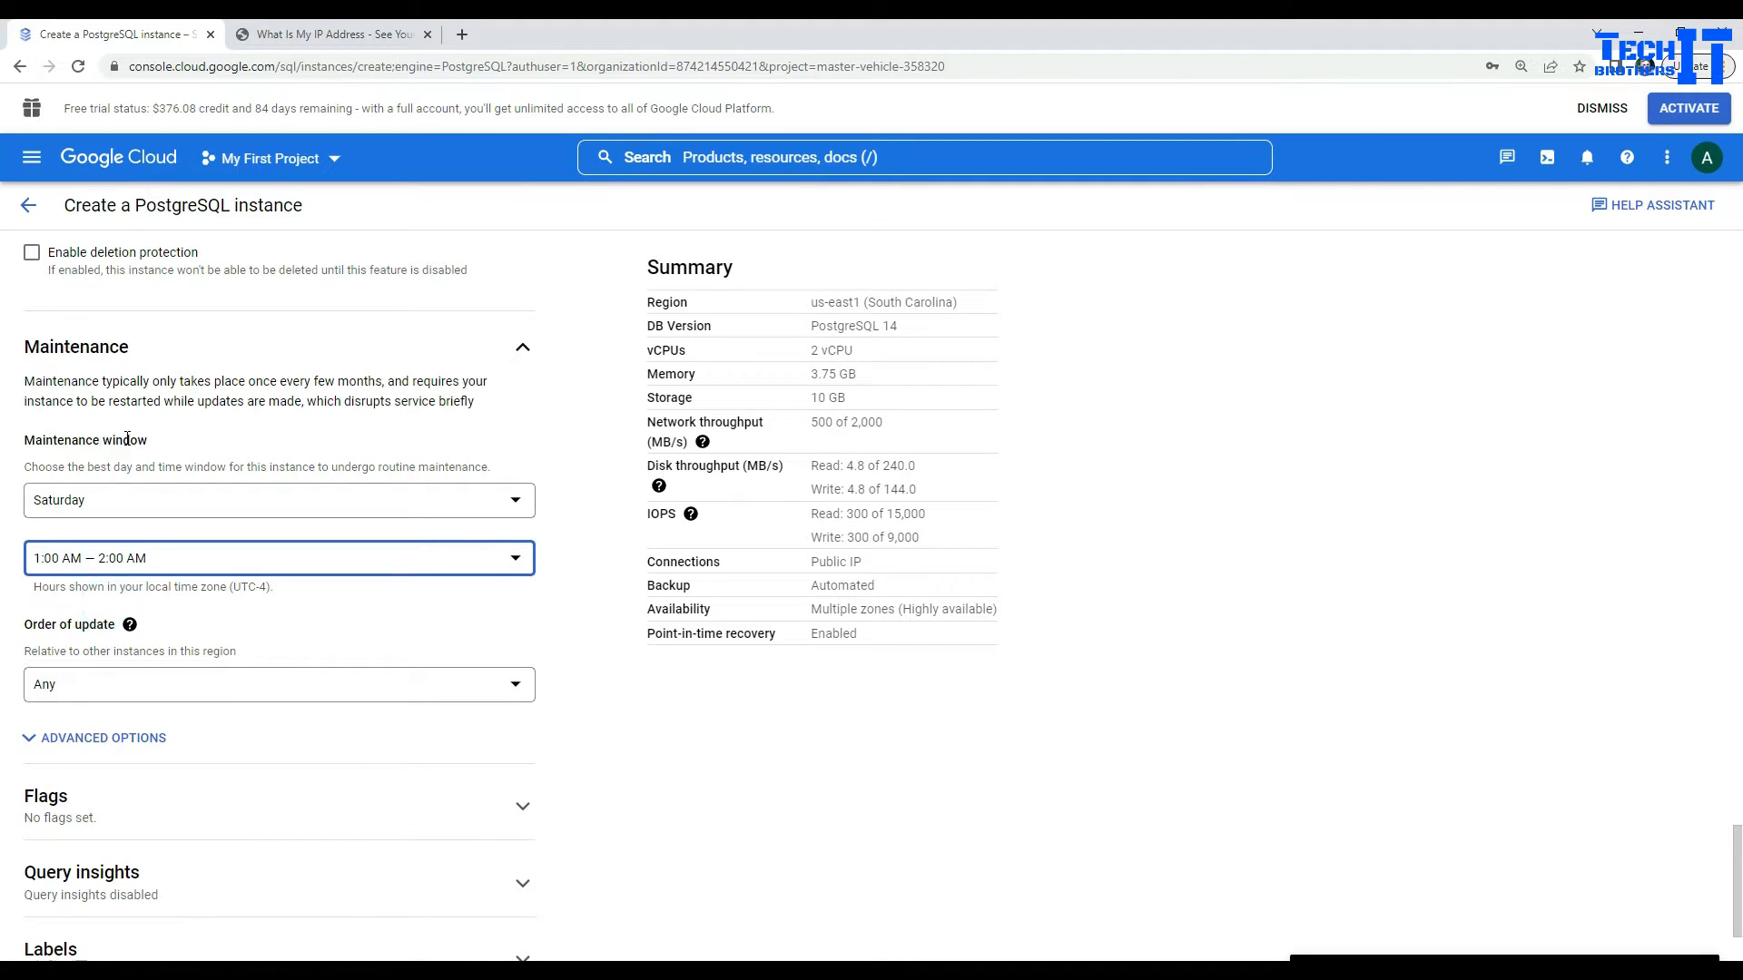
Step: Try Earlier as the maintenance order of update, set it to Later, and expand the advanced maintenance options
{"action": "scroll", "coordinate": [263, 623], "scroll_direction": "down", "scroll_amount": 2}
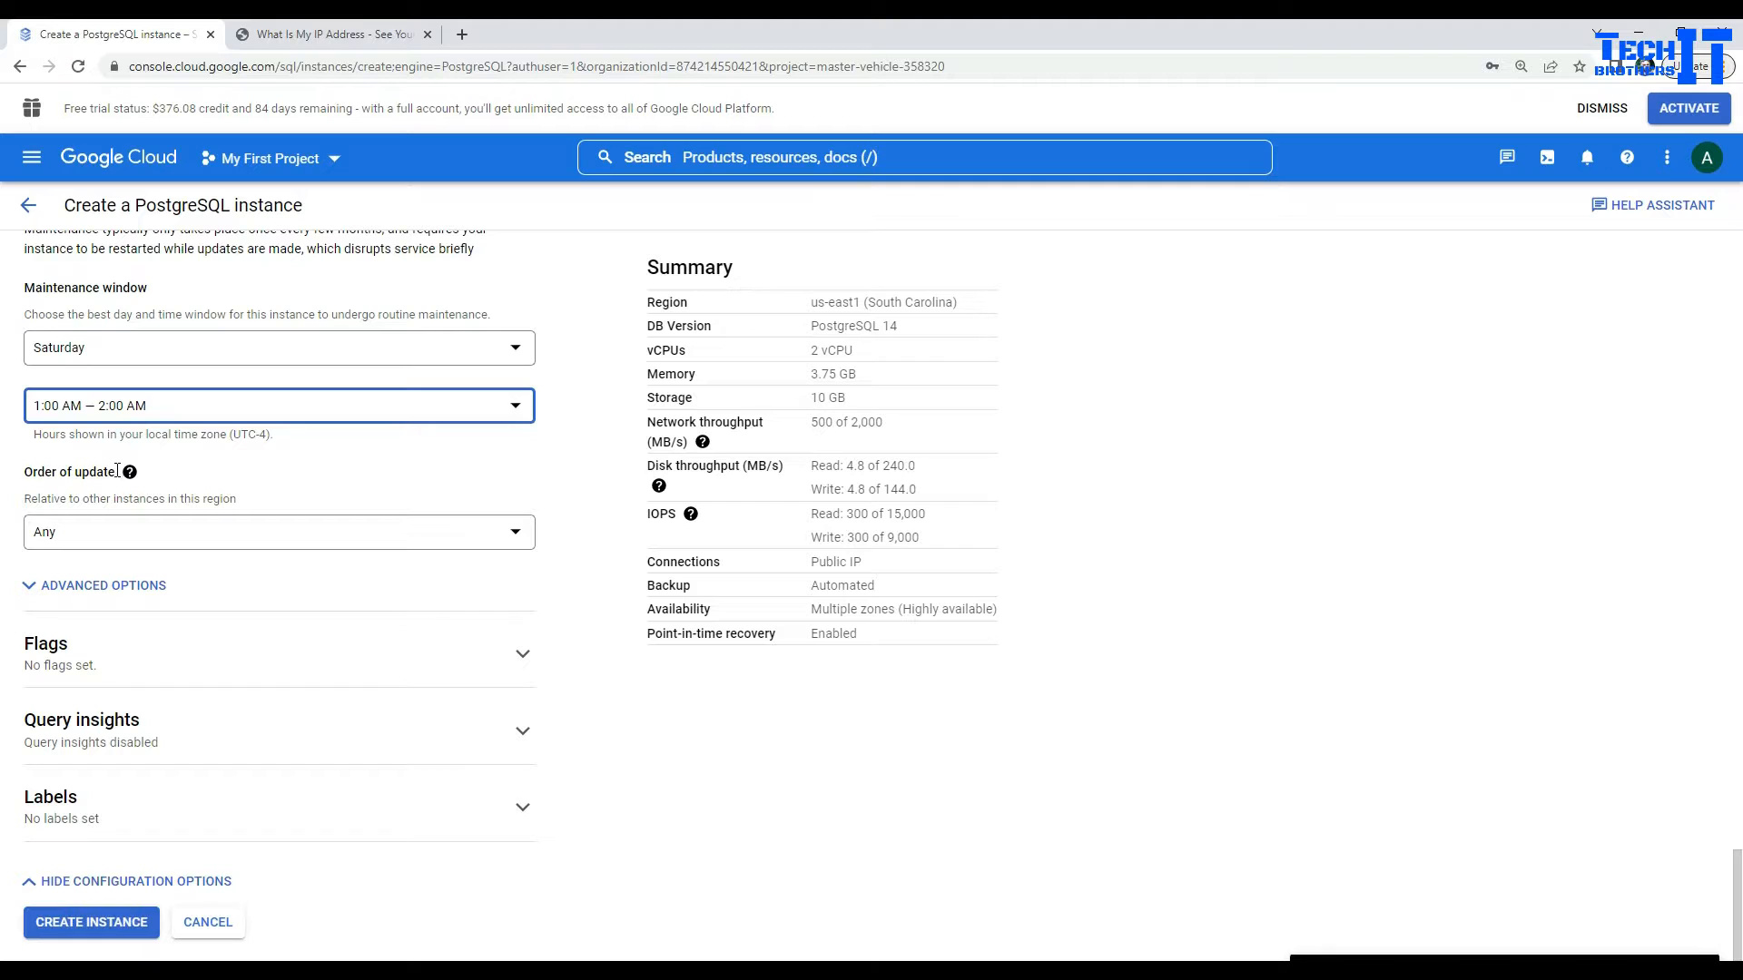
{"action": "mouse_move", "coordinate": [129, 477]}
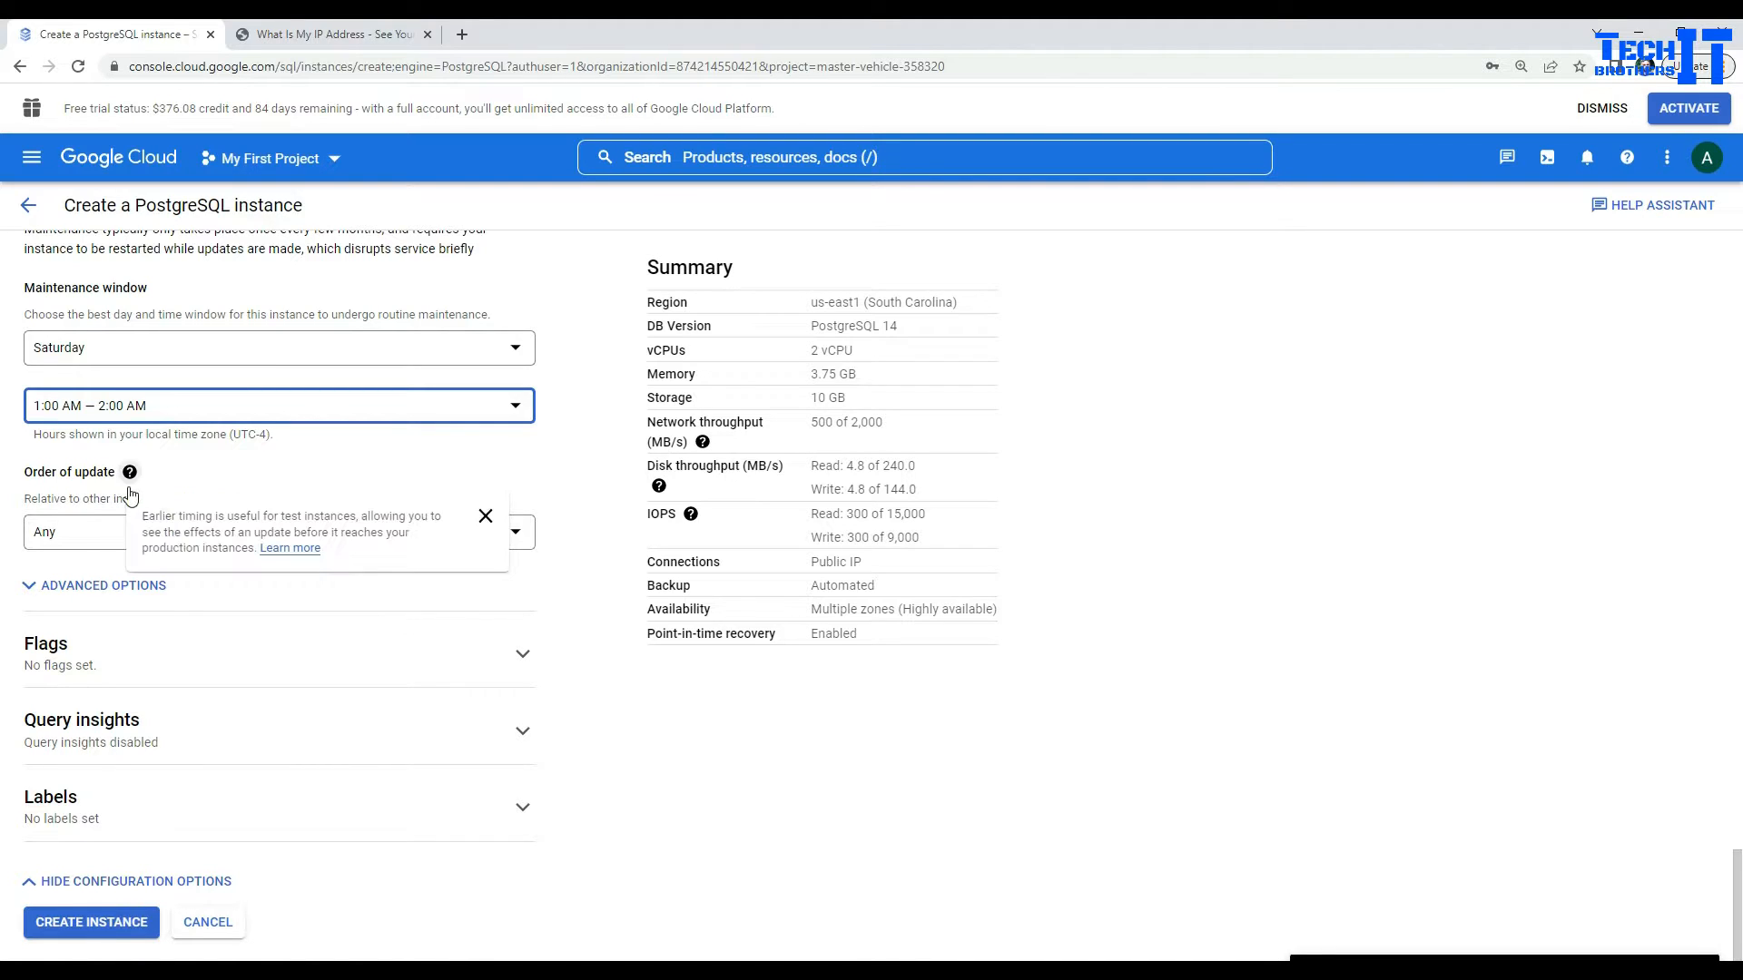
{"action": "left_click", "coordinate": [109, 542]}
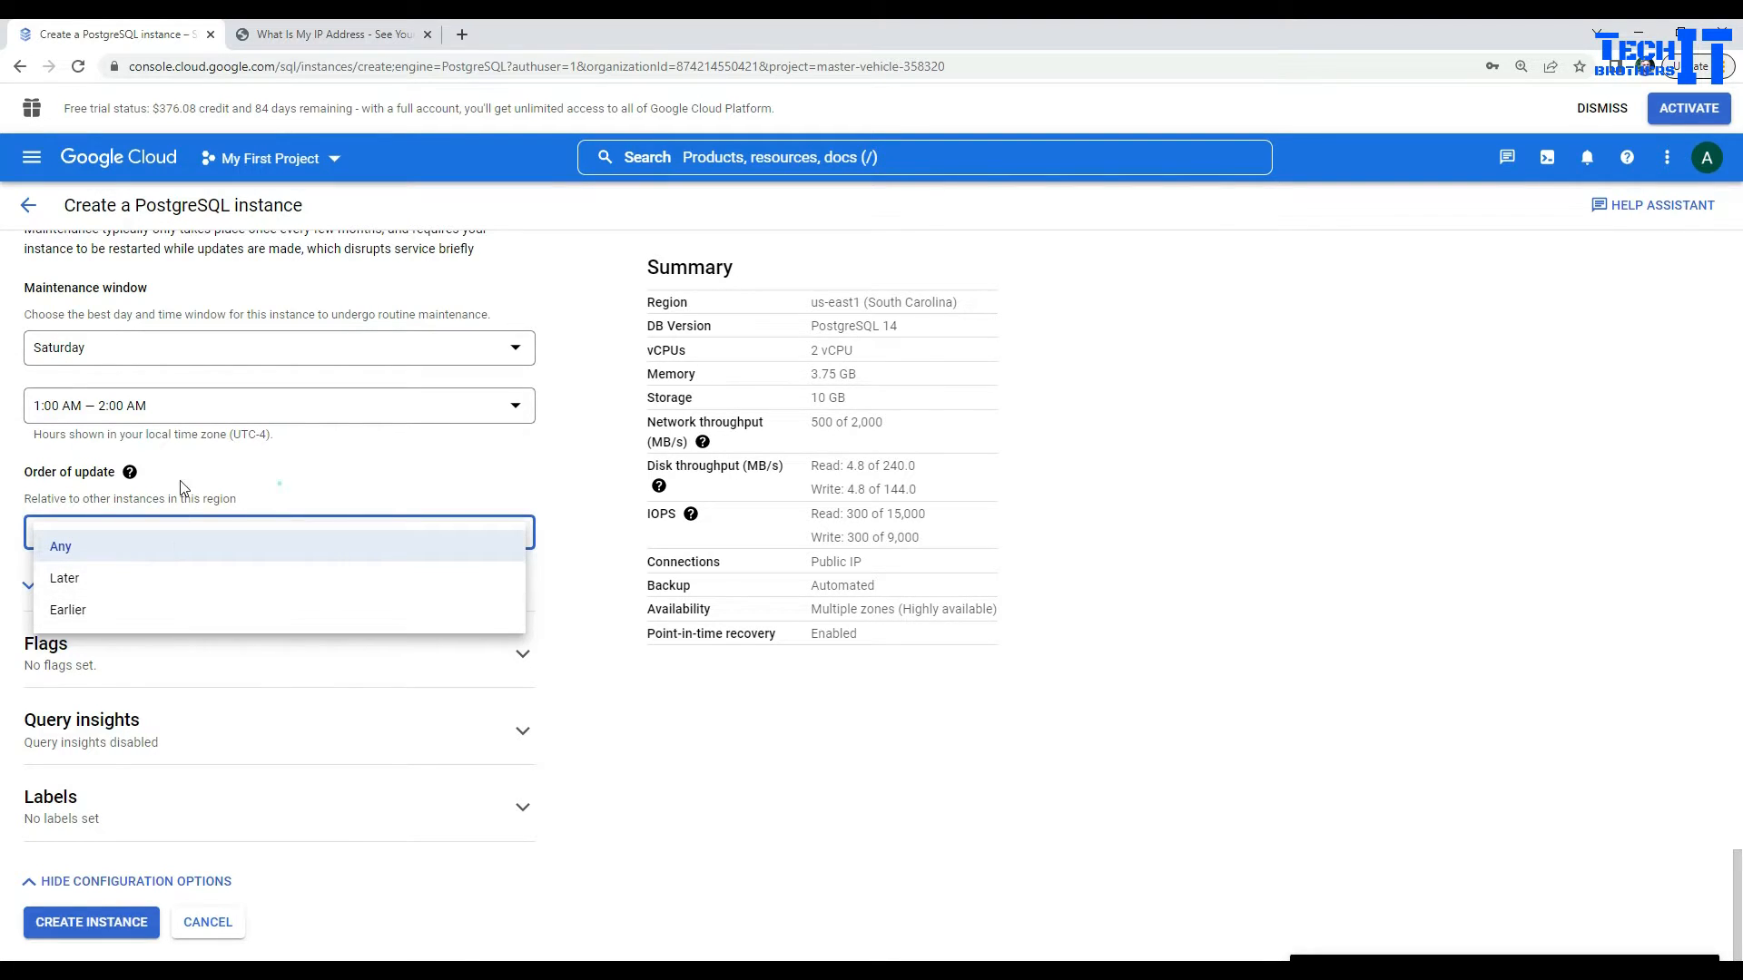
{"action": "left_click", "coordinate": [129, 473]}
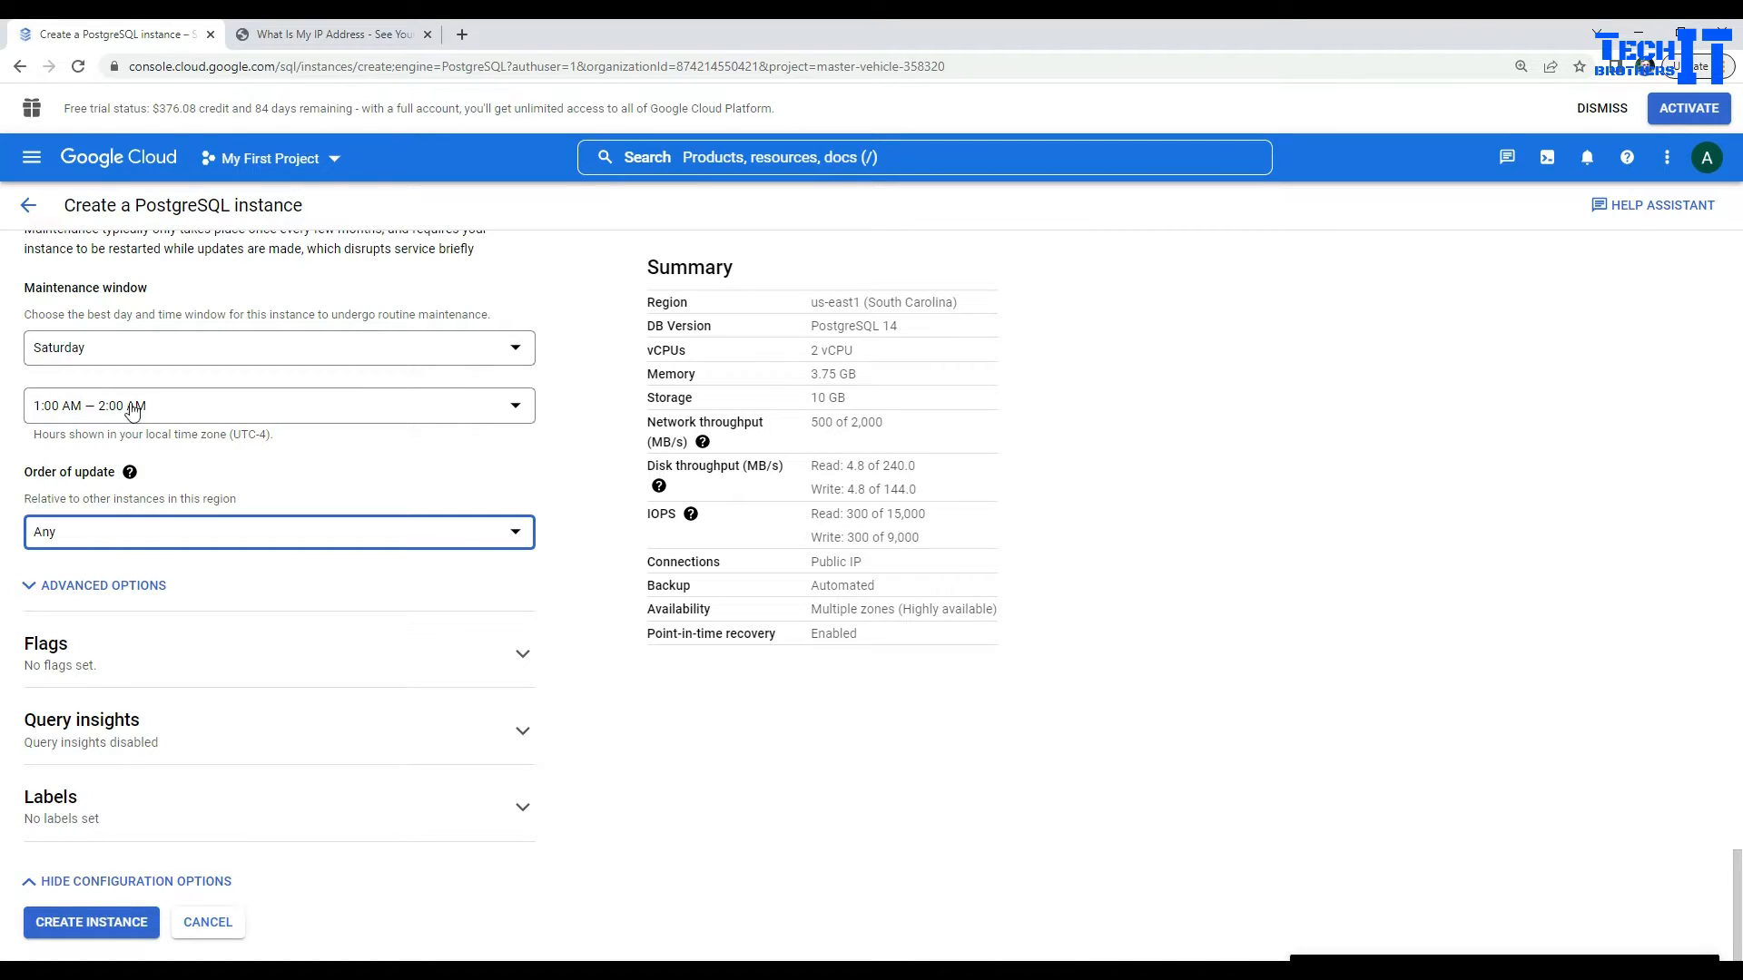
{"action": "left_click", "coordinate": [73, 536]}
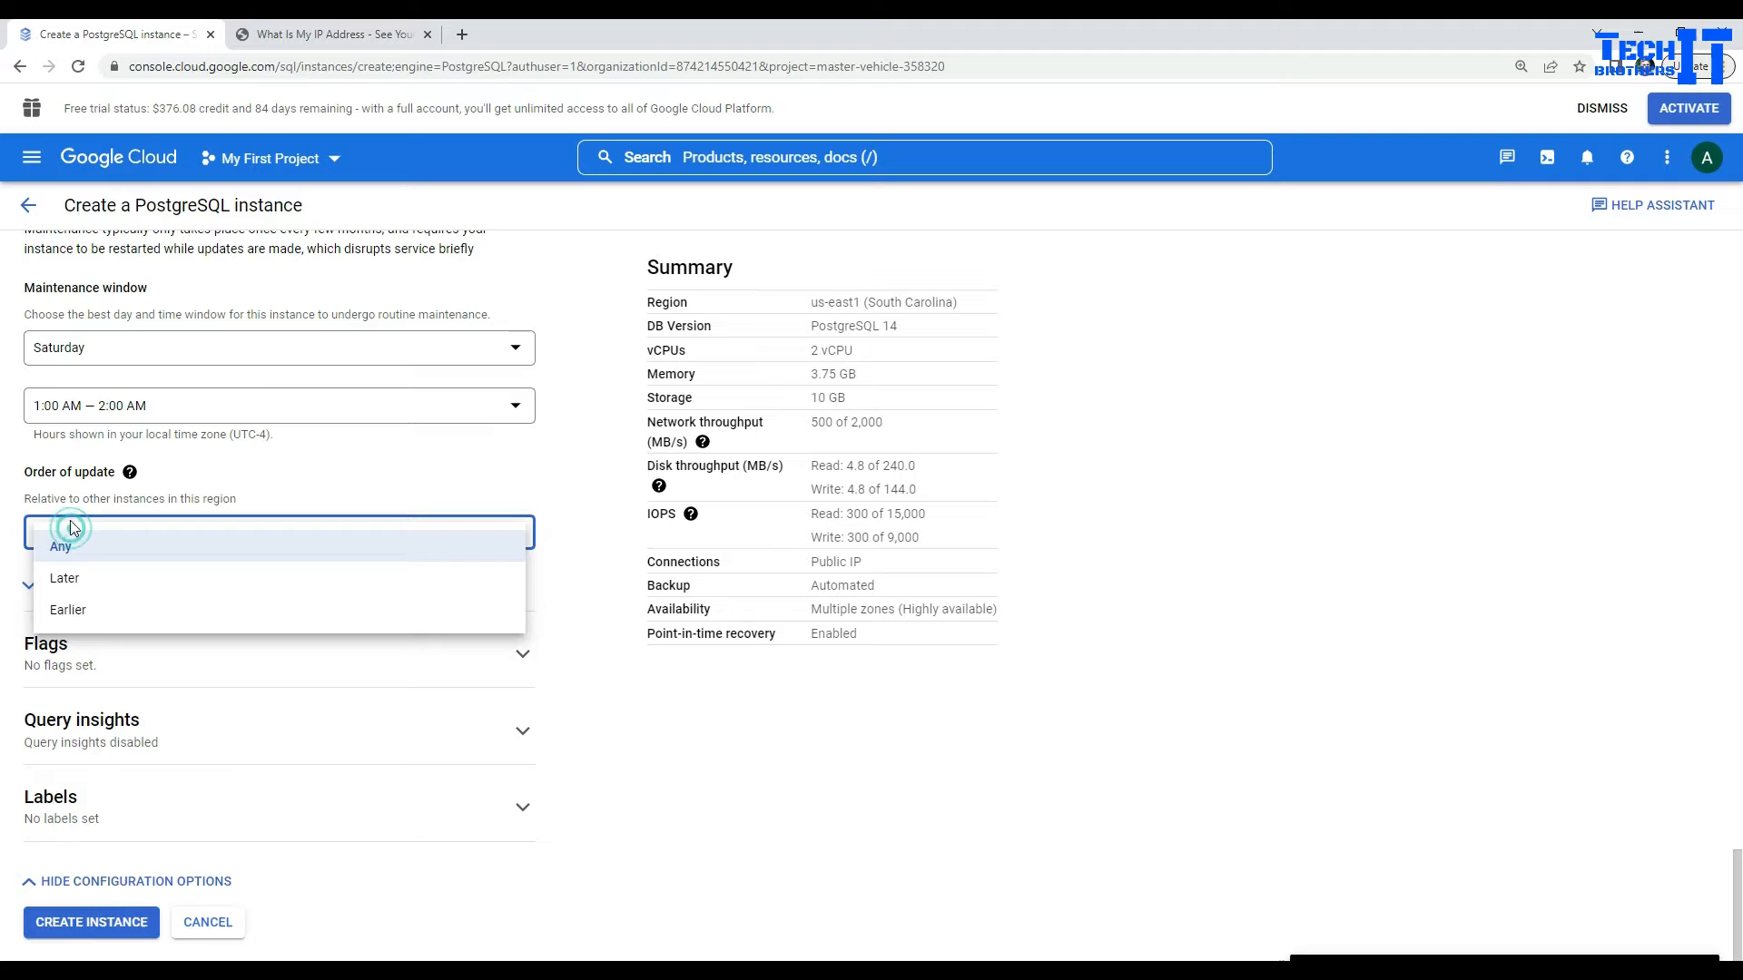
{"action": "left_click", "coordinate": [82, 610]}
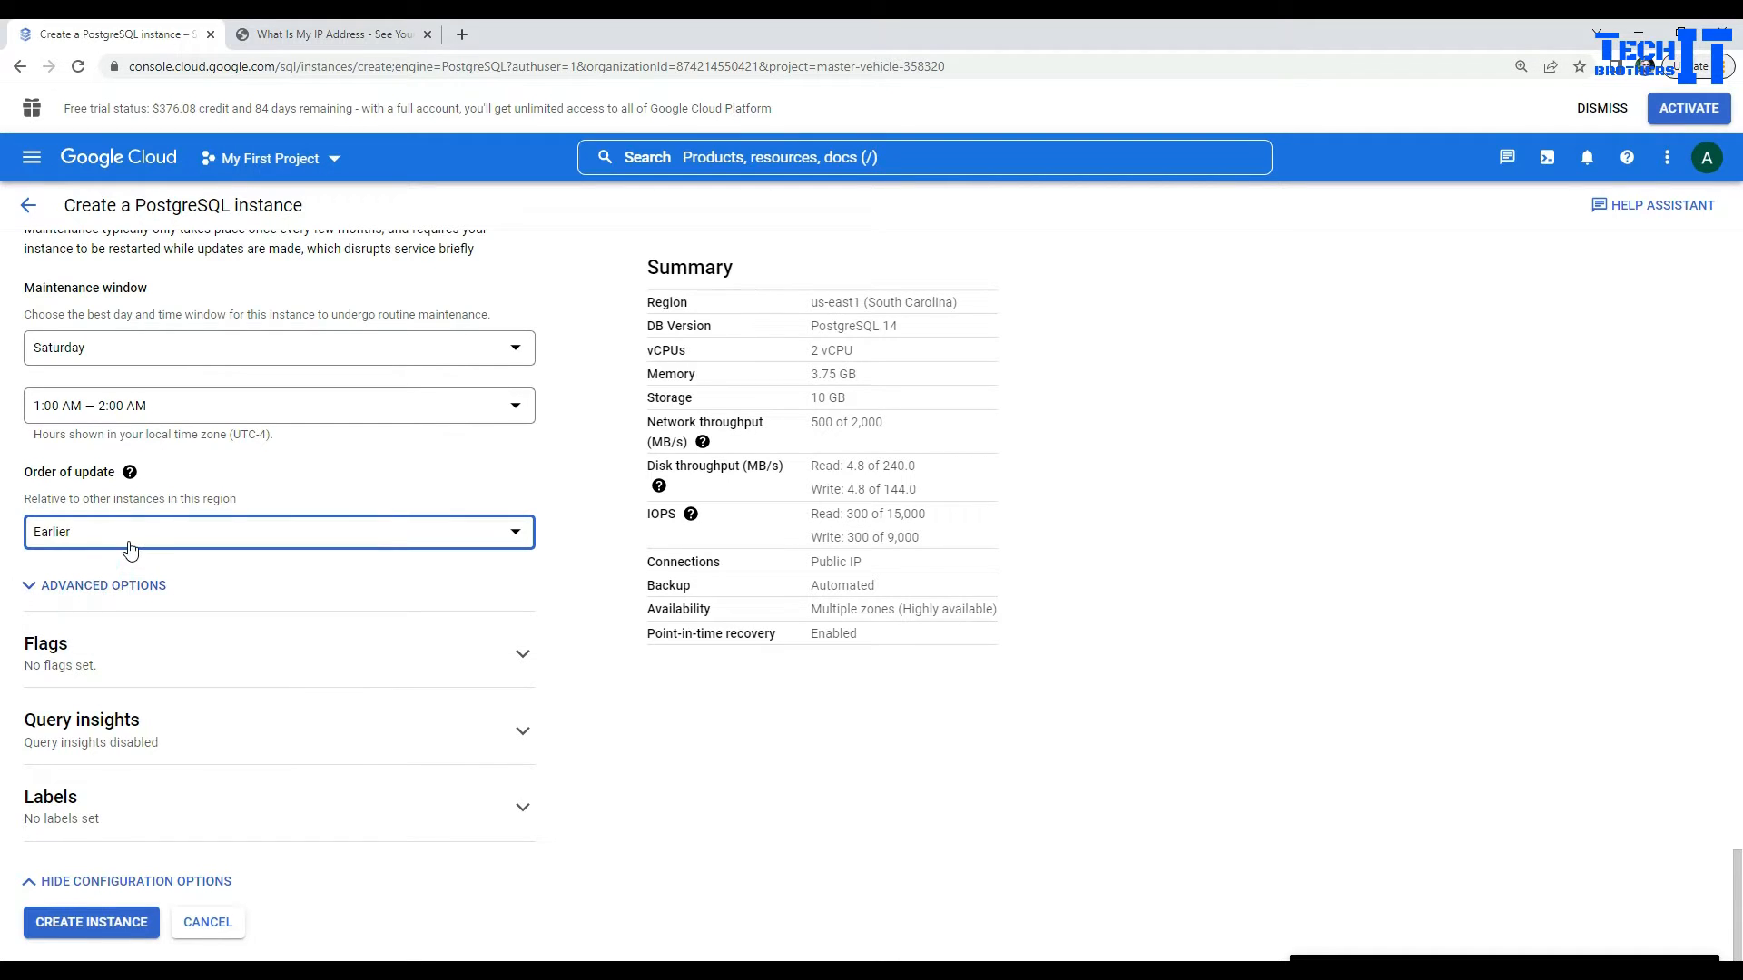
{"action": "left_click", "coordinate": [130, 549]}
{"action": "left_click", "coordinate": [107, 577]}
{"action": "left_click", "coordinate": [127, 586]}
{"action": "scroll", "coordinate": [203, 619], "scroll_direction": "down", "scroll_amount": 2}
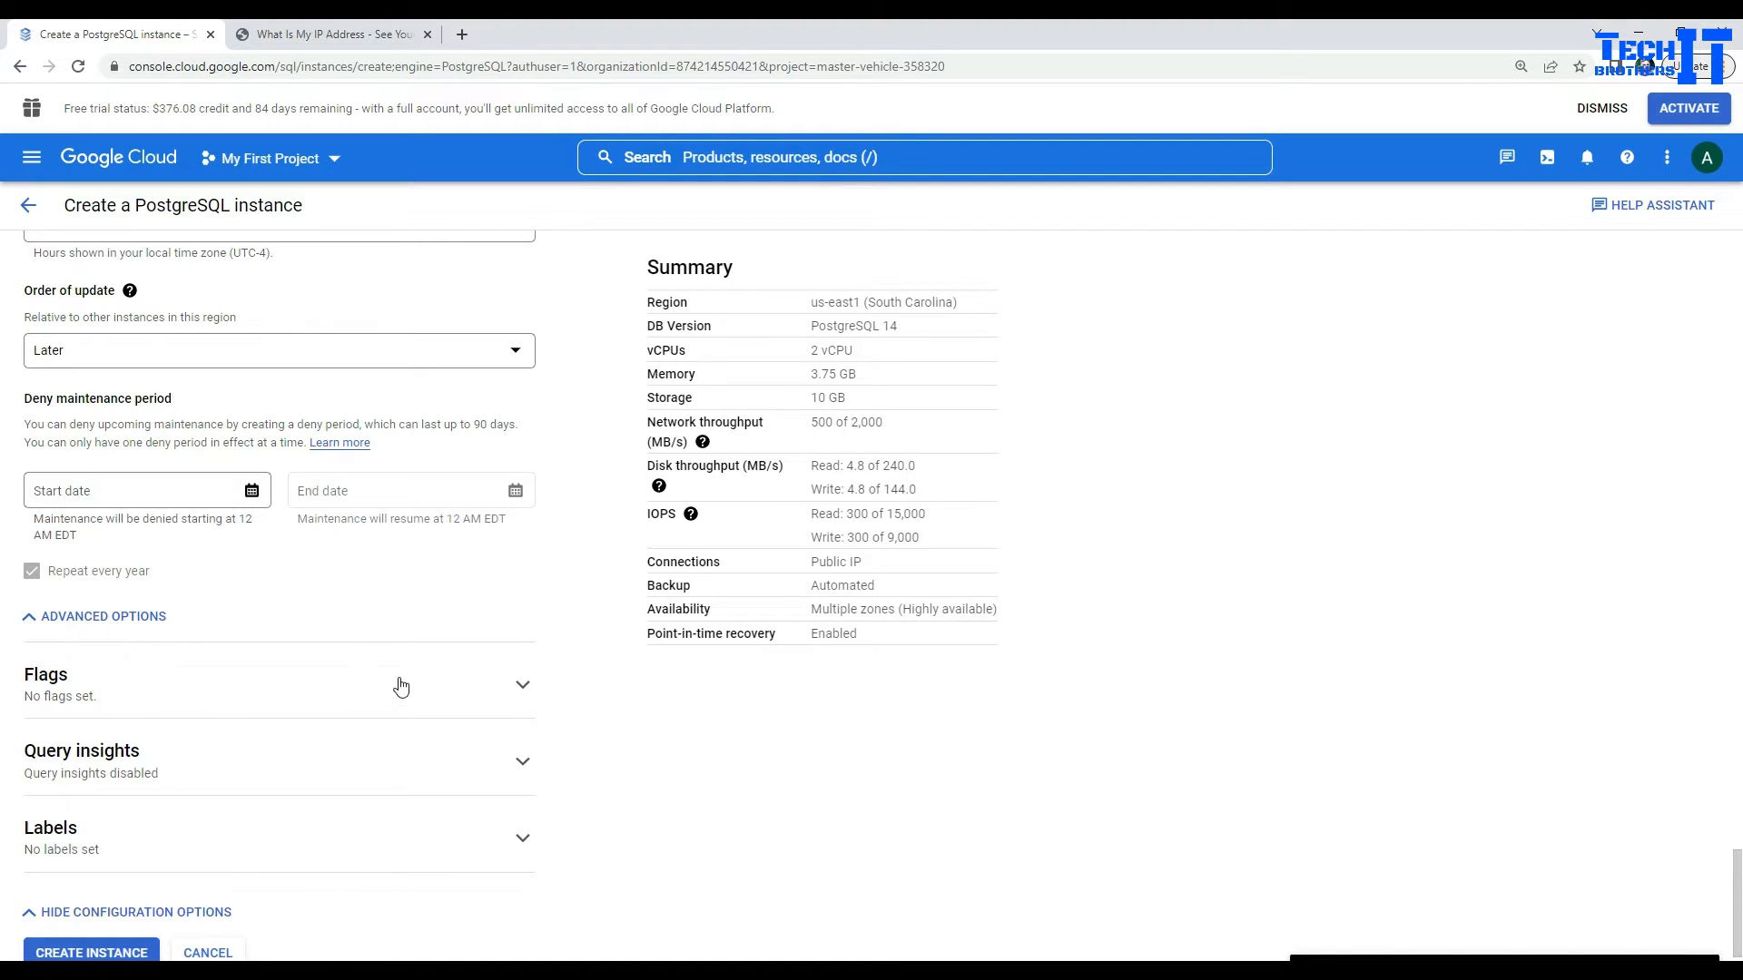
Step: Start a new database flag in the Flags section and choose default_tablespace as the flag
{"action": "left_click", "coordinate": [523, 690]}
{"action": "scroll", "coordinate": [459, 654], "scroll_direction": "down", "scroll_amount": 2}
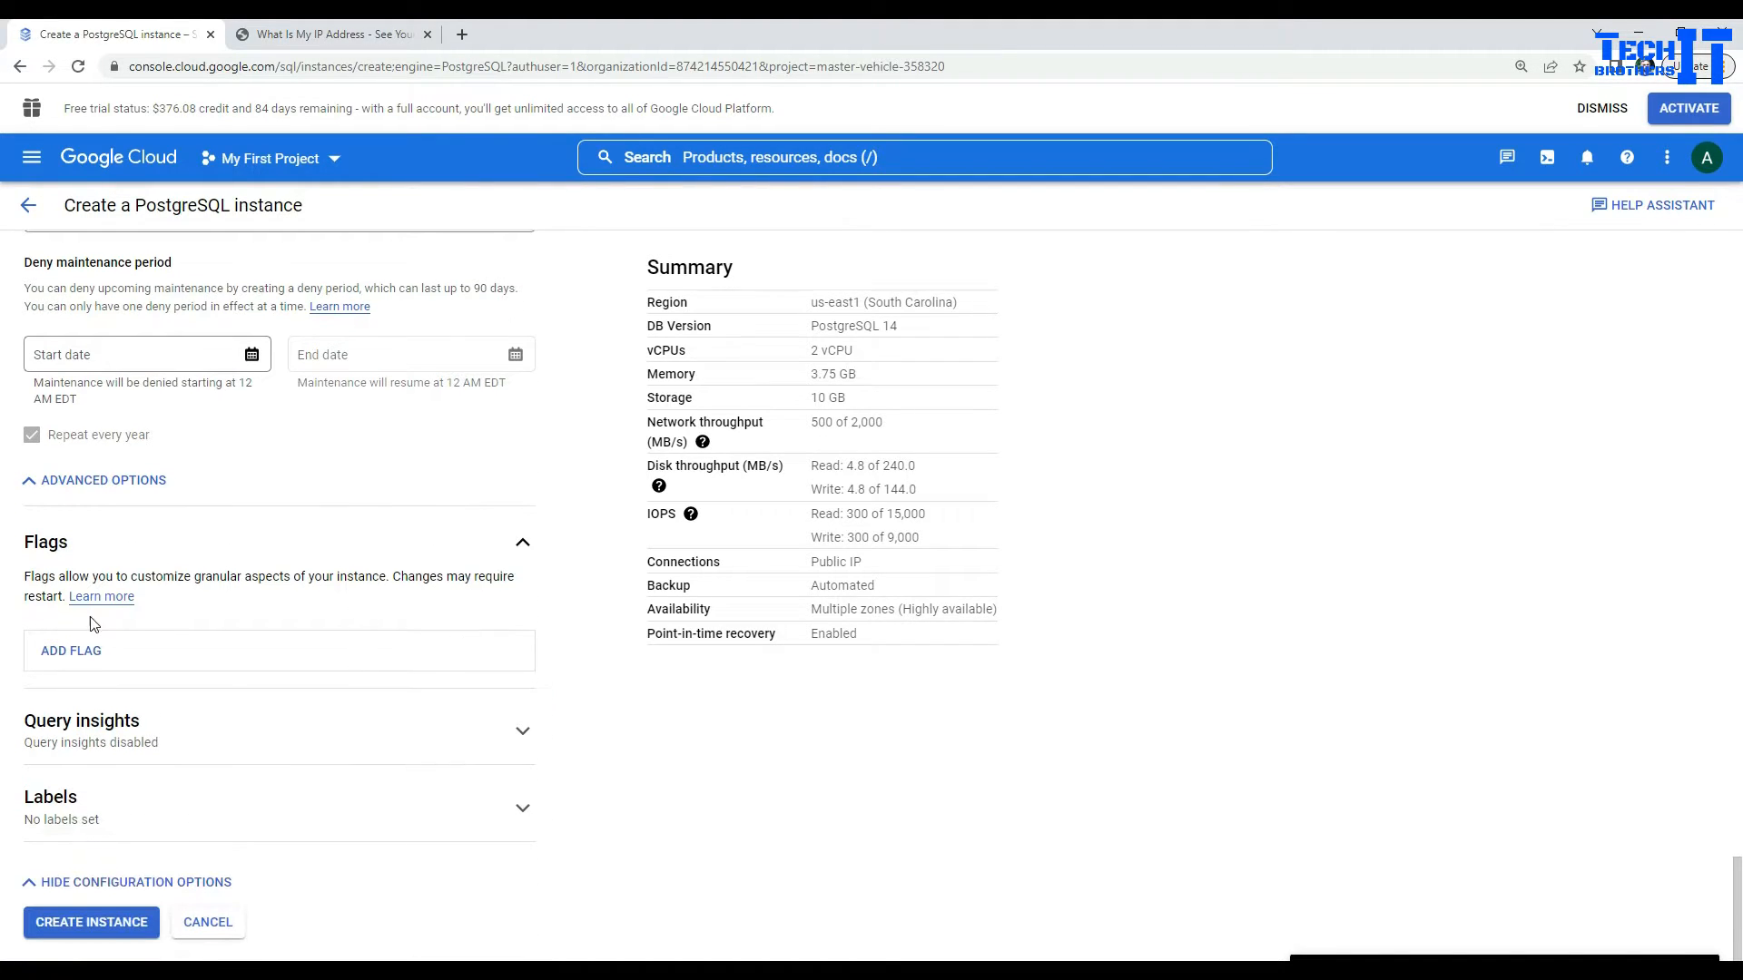
{"action": "left_click", "coordinate": [75, 655]}
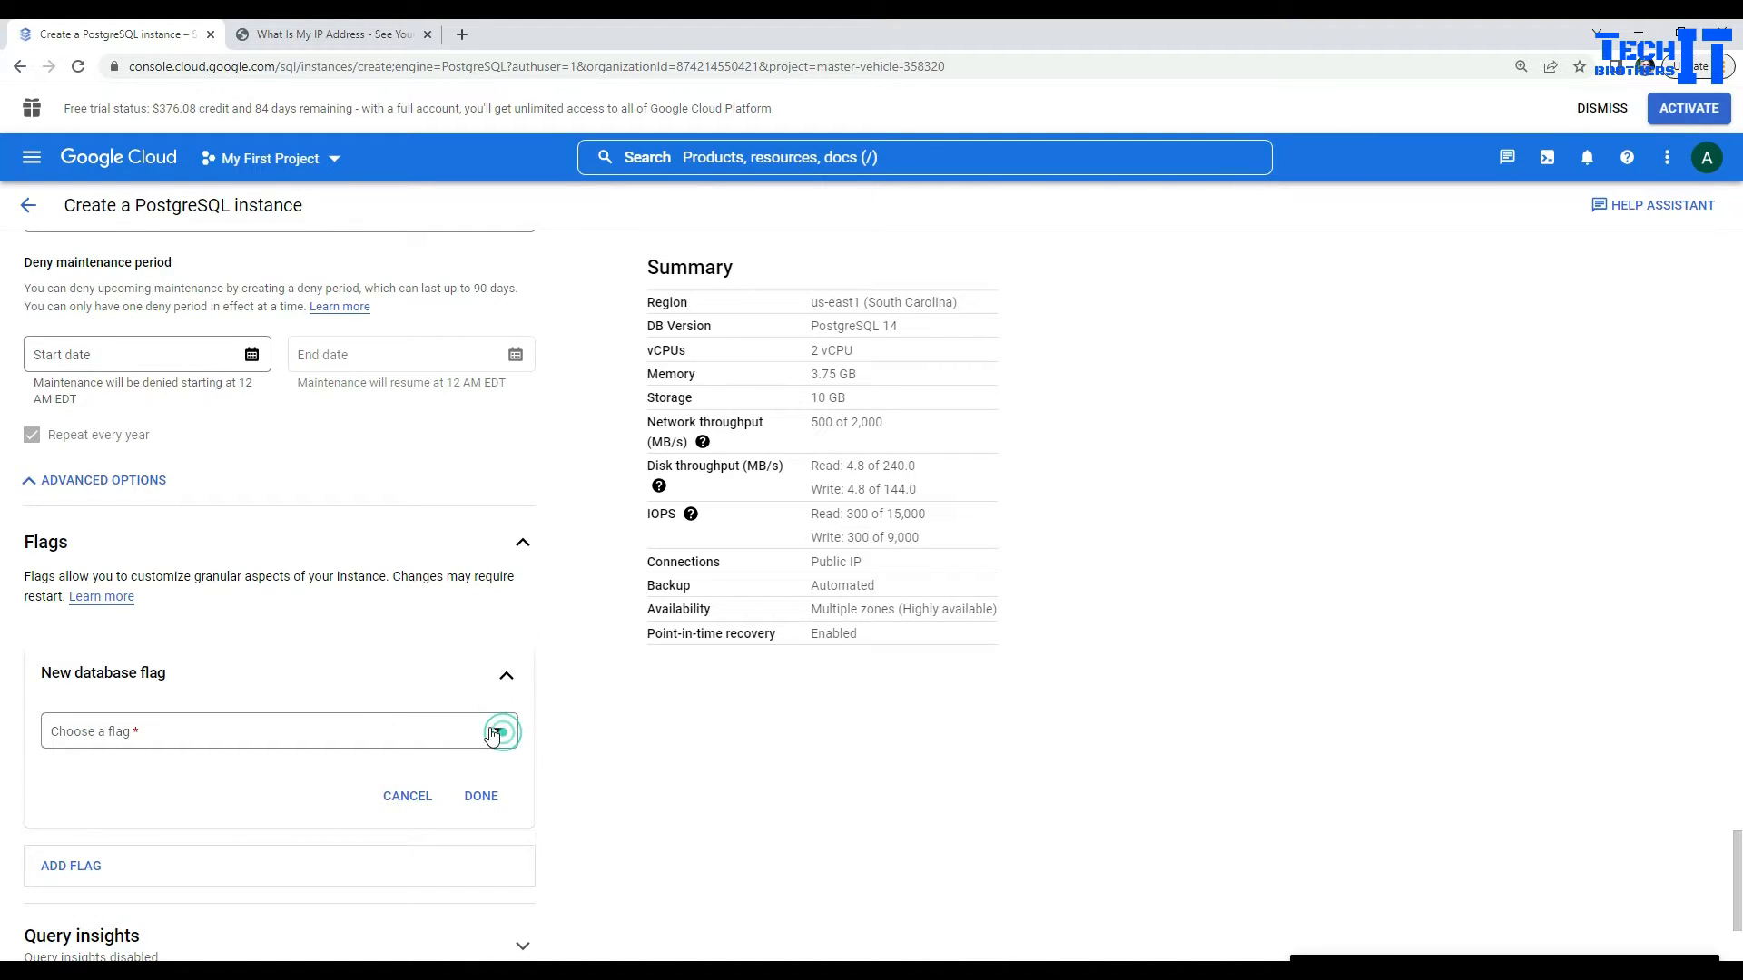
{"action": "left_click", "coordinate": [427, 717]}
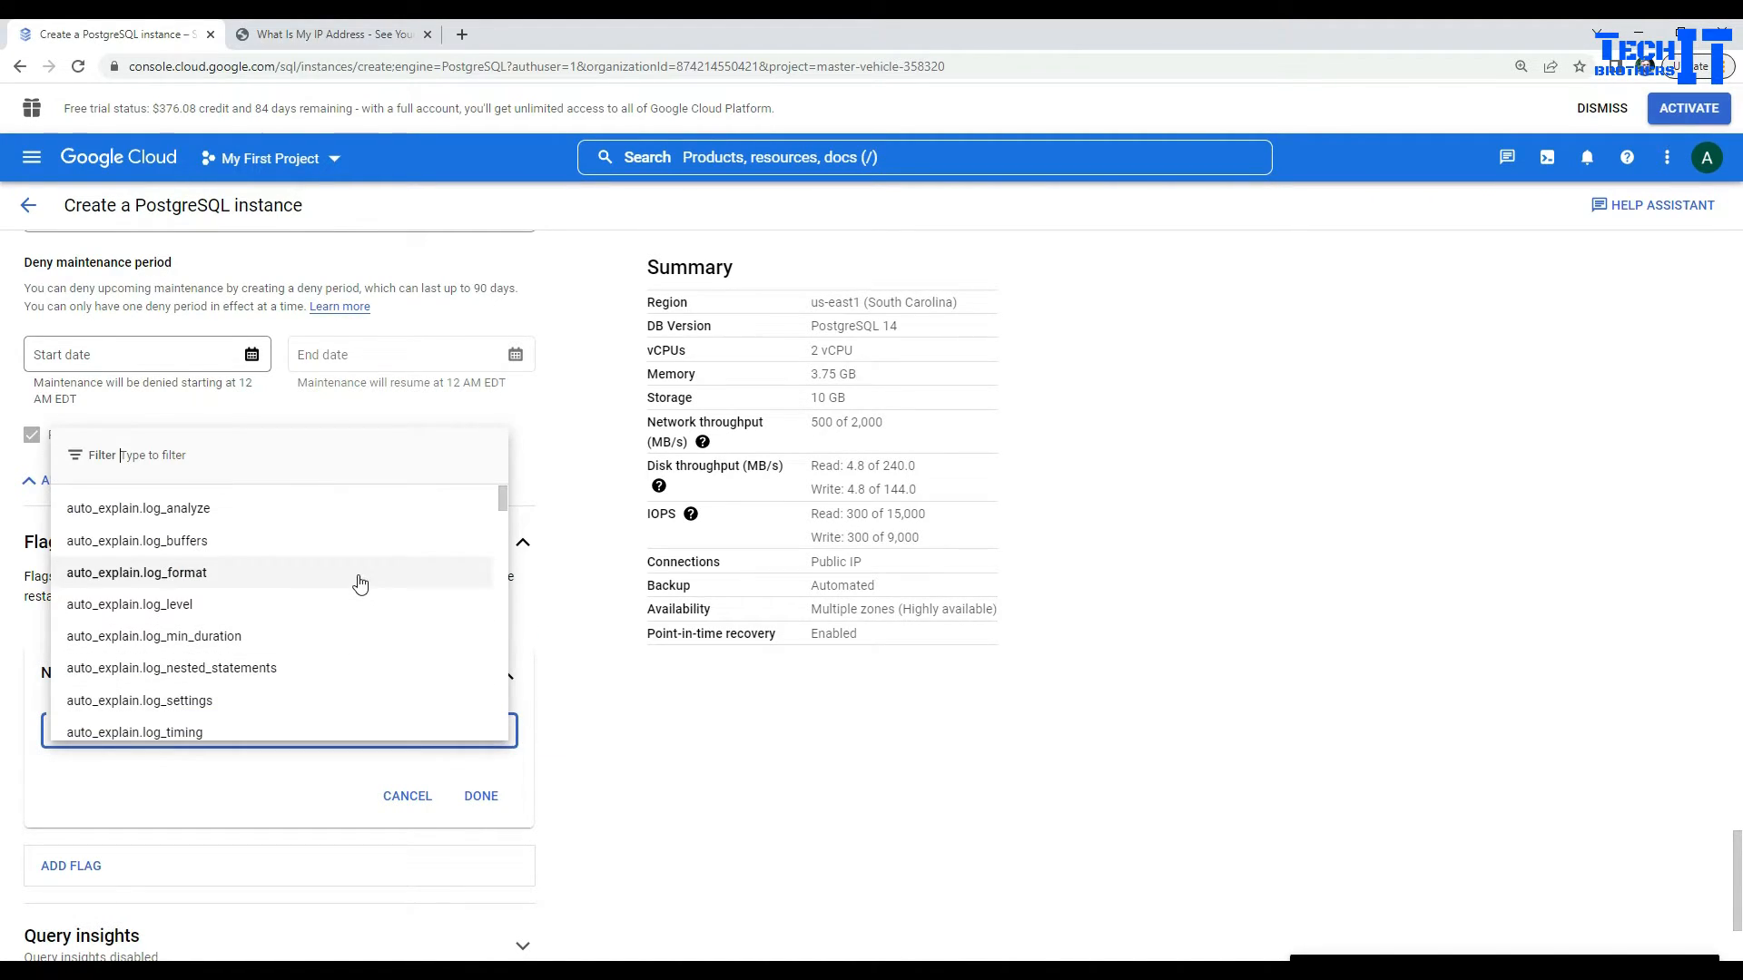
{"action": "scroll", "coordinate": [361, 584], "scroll_direction": "down", "scroll_amount": 3}
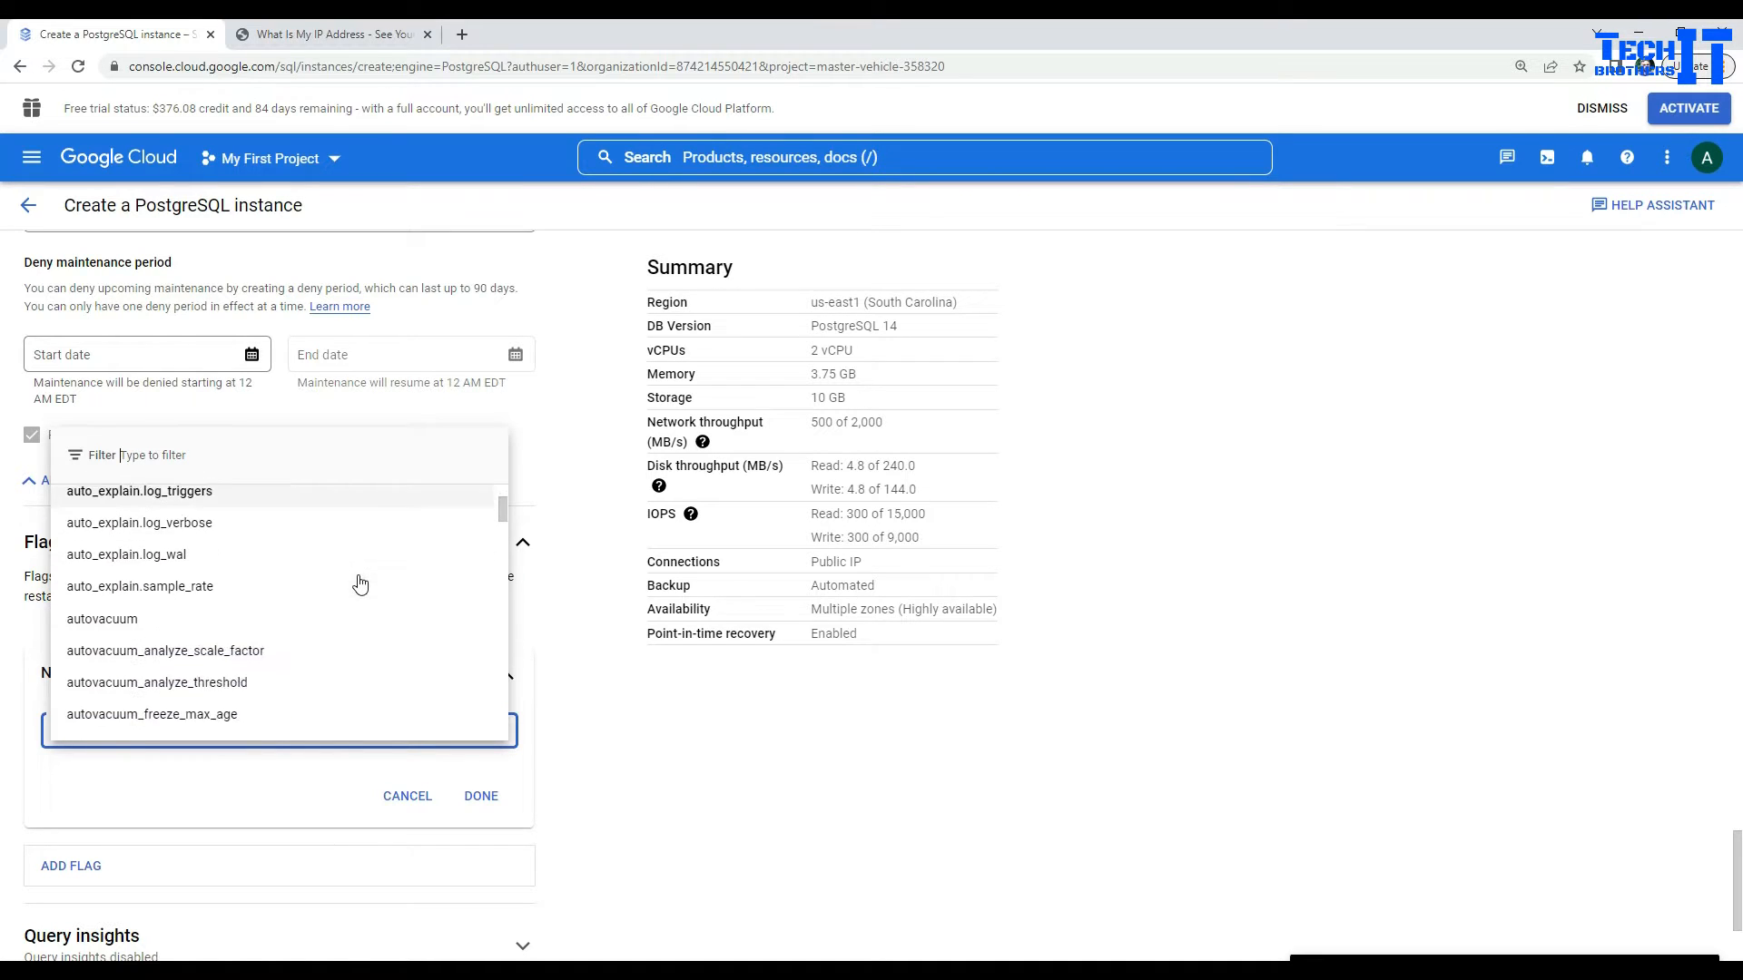
{"action": "scroll", "coordinate": [360, 584], "scroll_direction": "down", "scroll_amount": 1}
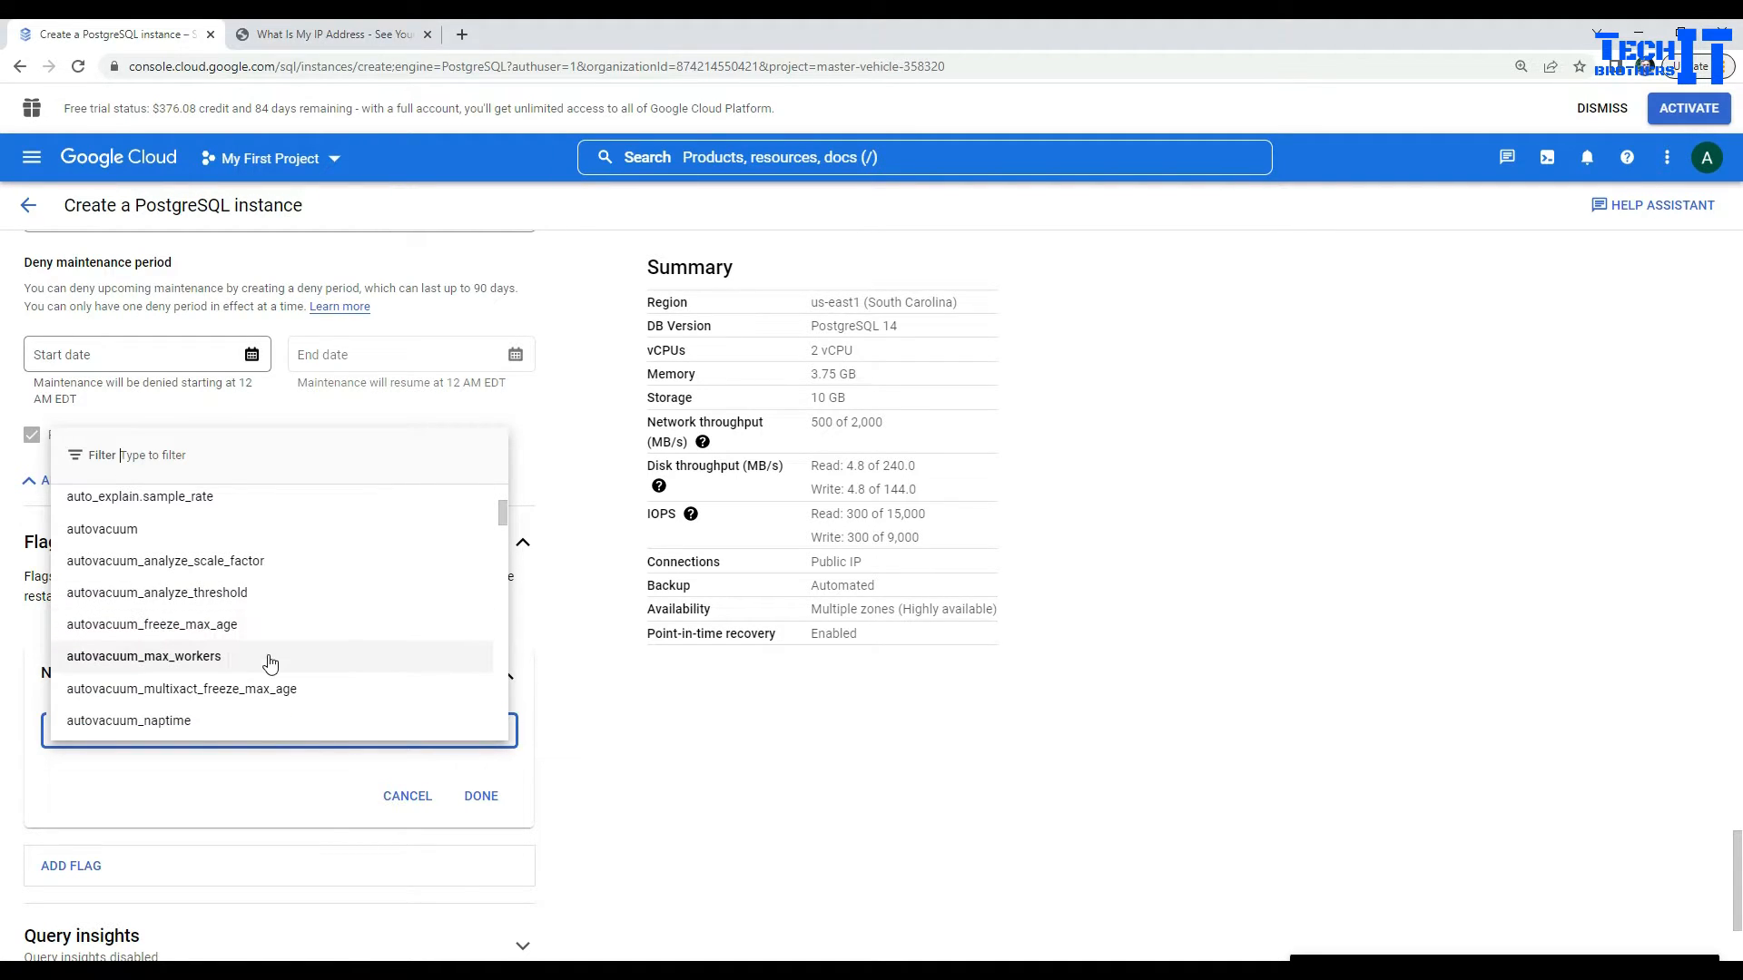
{"action": "scroll", "coordinate": [276, 660], "scroll_direction": "down", "scroll_amount": 3}
{"action": "scroll", "coordinate": [218, 676], "scroll_direction": "down", "scroll_amount": 3}
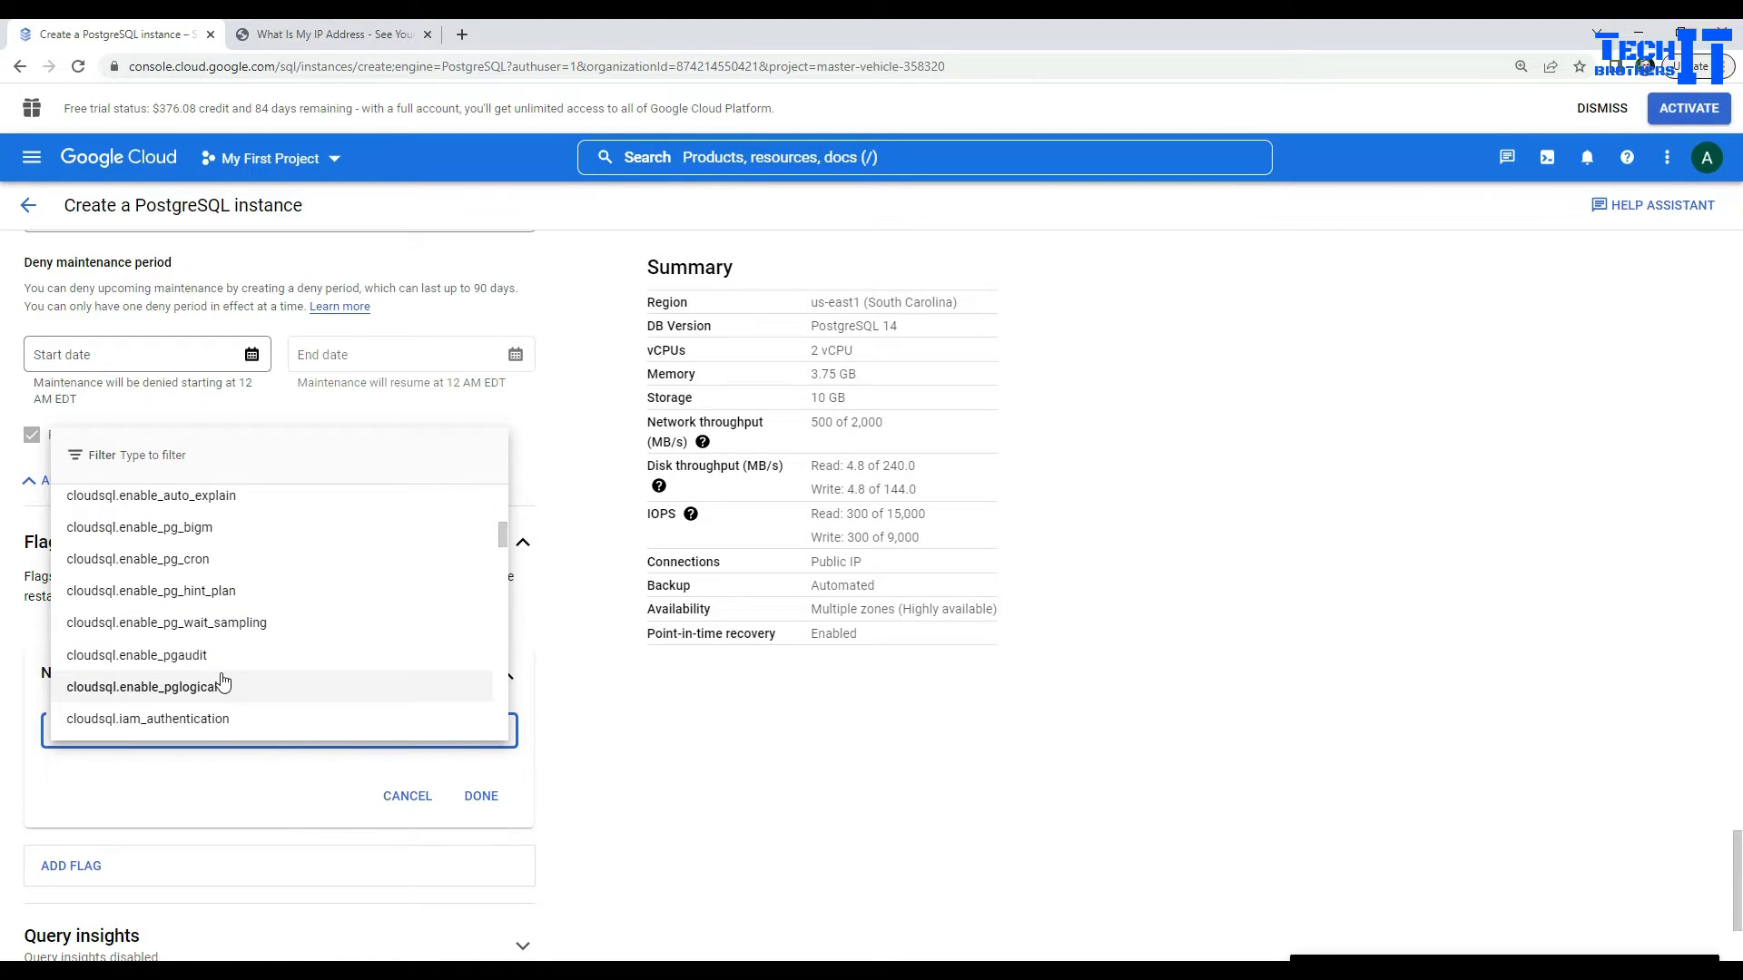
{"action": "scroll", "coordinate": [222, 681], "scroll_direction": "down", "scroll_amount": 5}
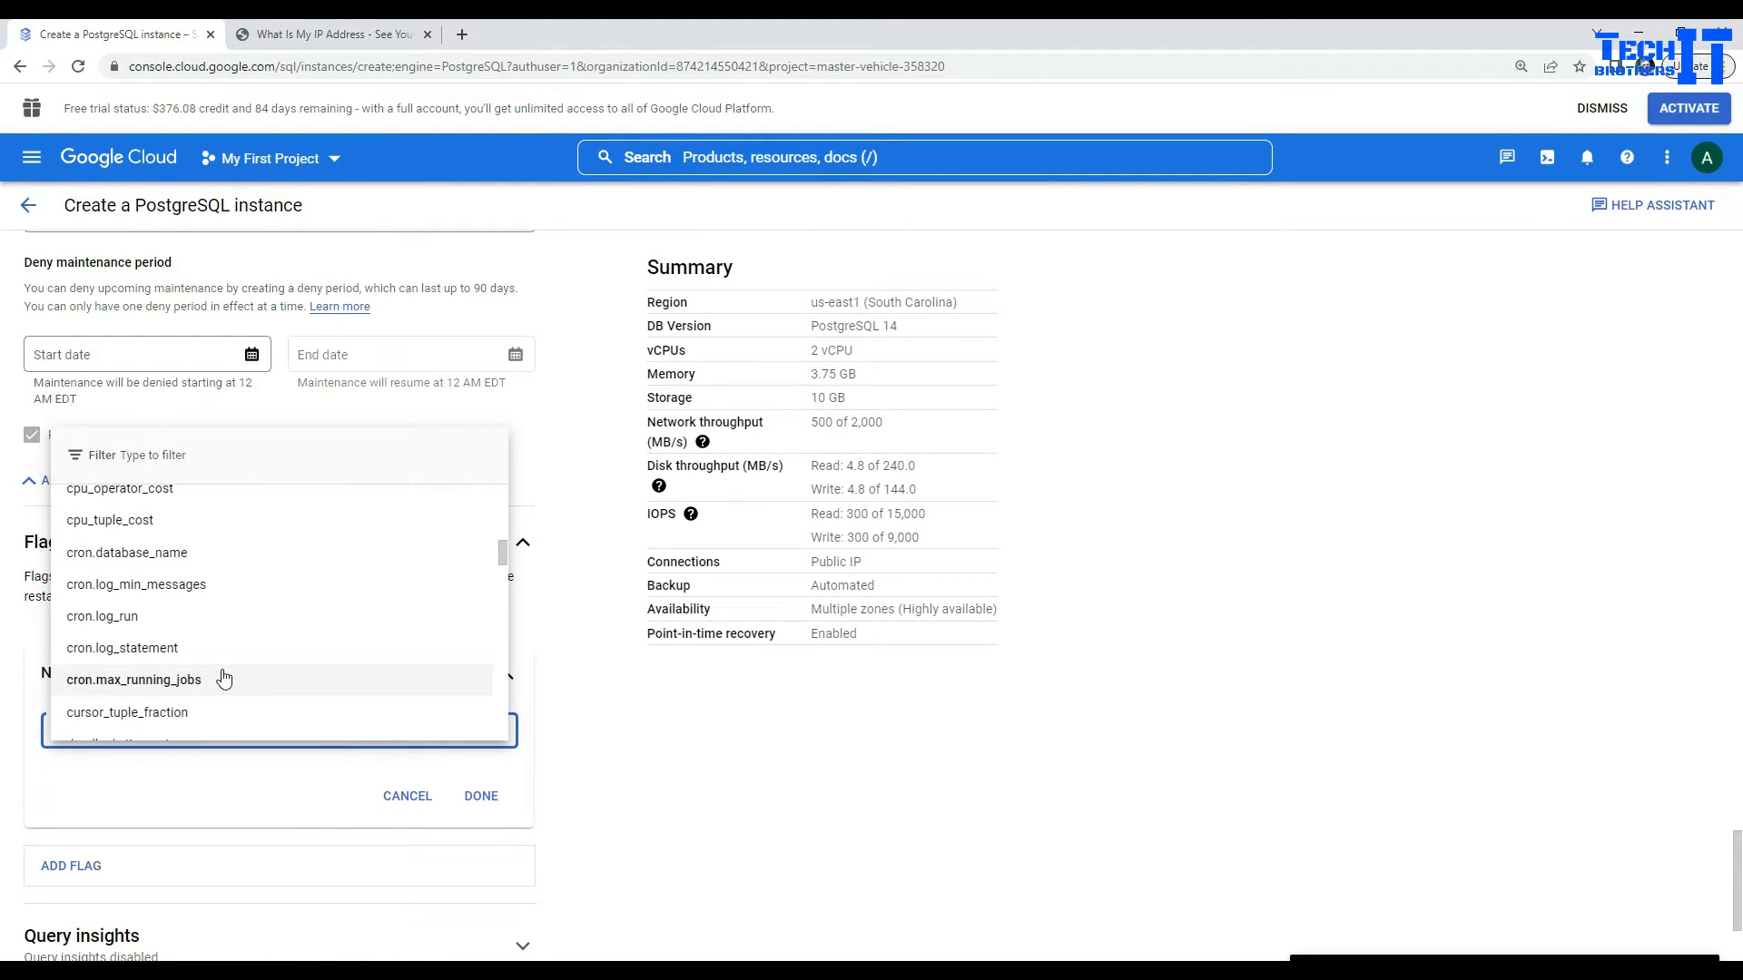
{"action": "scroll", "coordinate": [223, 679], "scroll_direction": "down", "scroll_amount": 1}
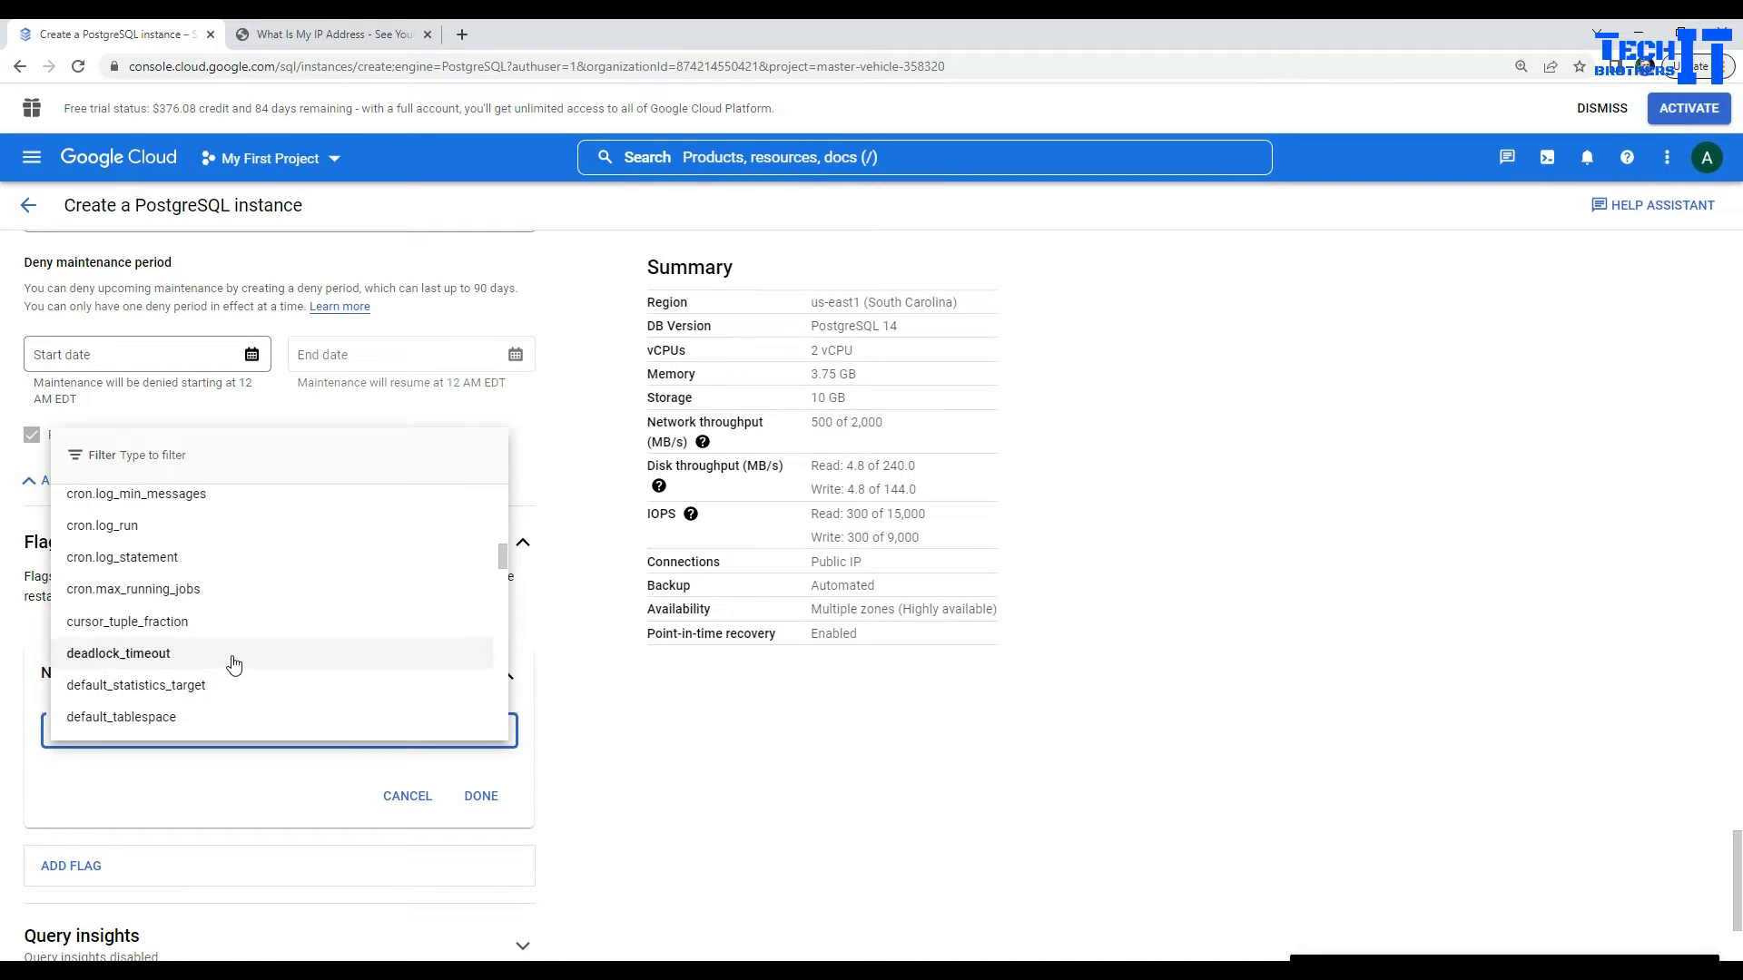
{"action": "left_click", "coordinate": [223, 717]}
{"action": "left_click", "coordinate": [189, 795]}
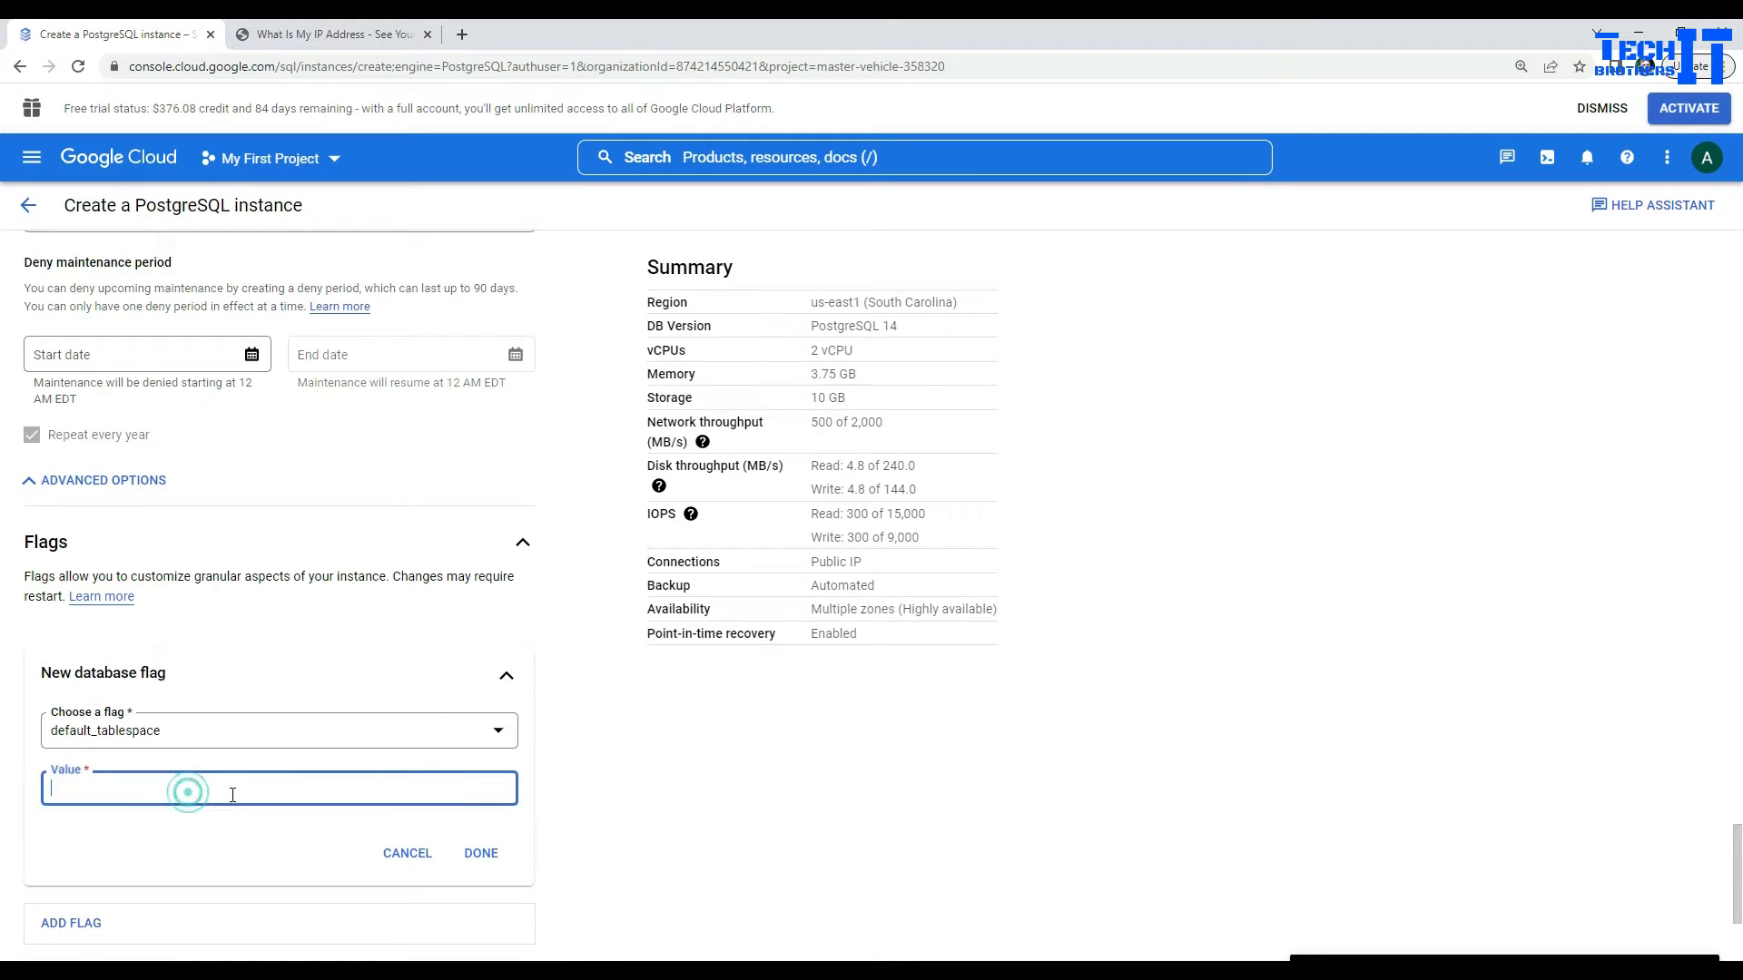
Step: Filter the flag list by "log", try log_temp_files as the flag, and discard the new database flag
{"action": "left_click", "coordinate": [500, 732]}
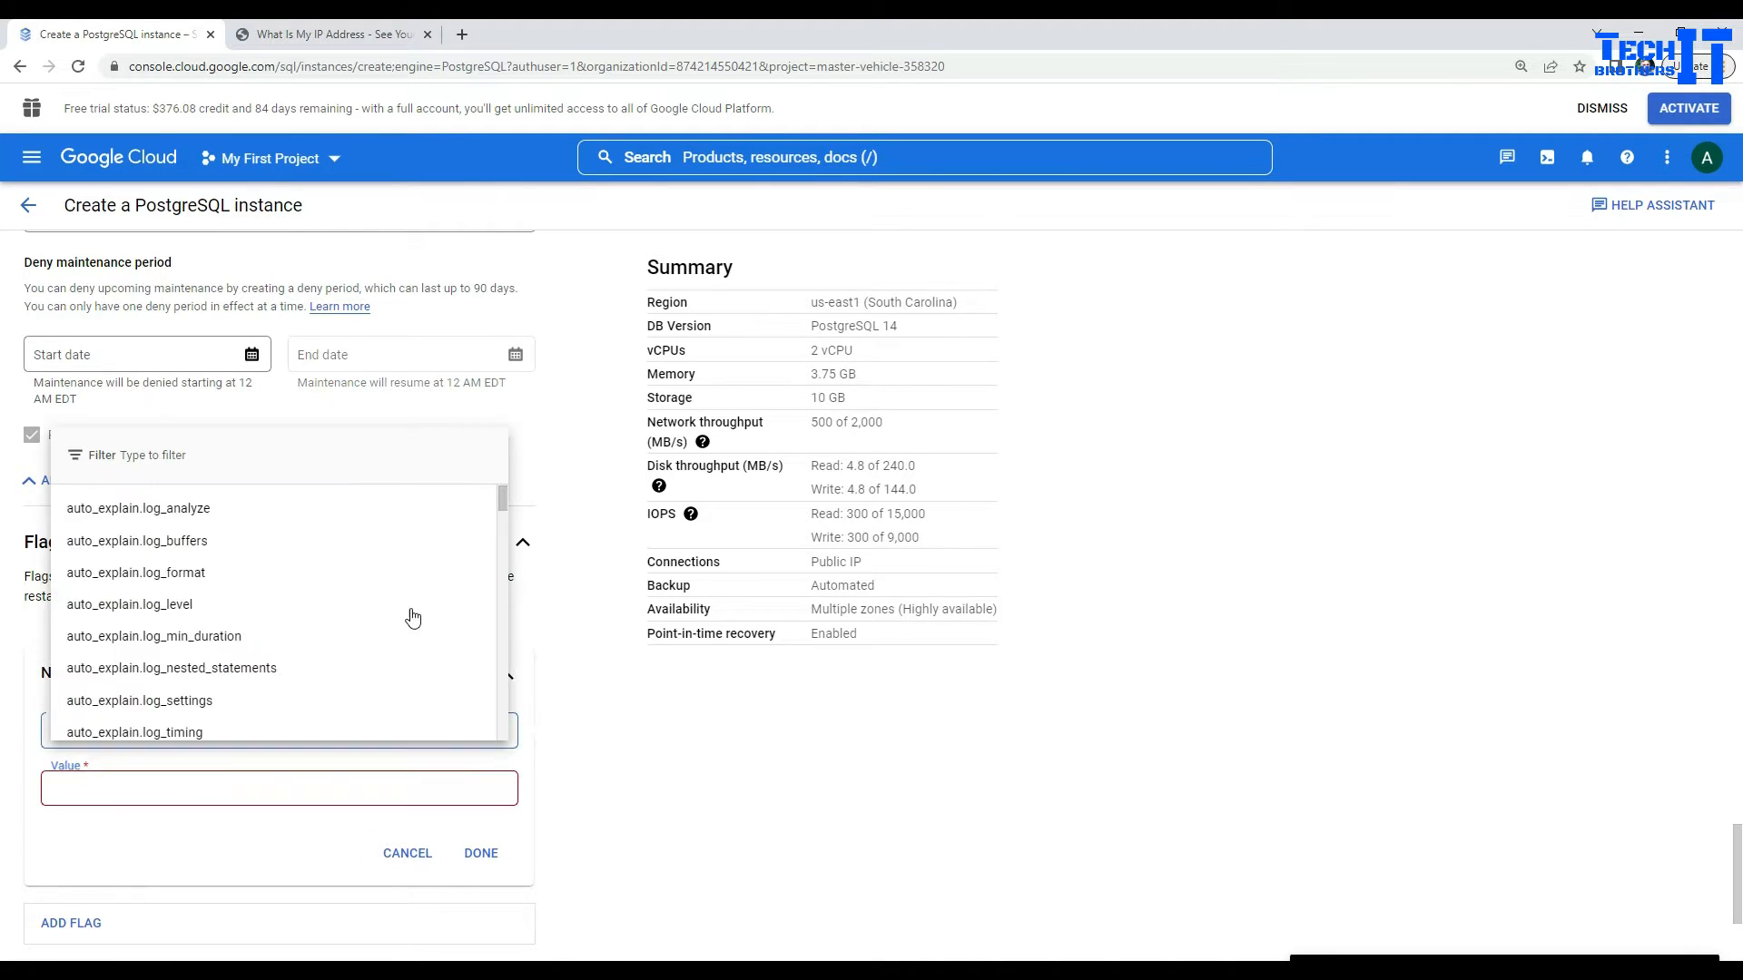
{"action": "left_click", "coordinate": [247, 458]}
{"action": "type", "text": "log"}
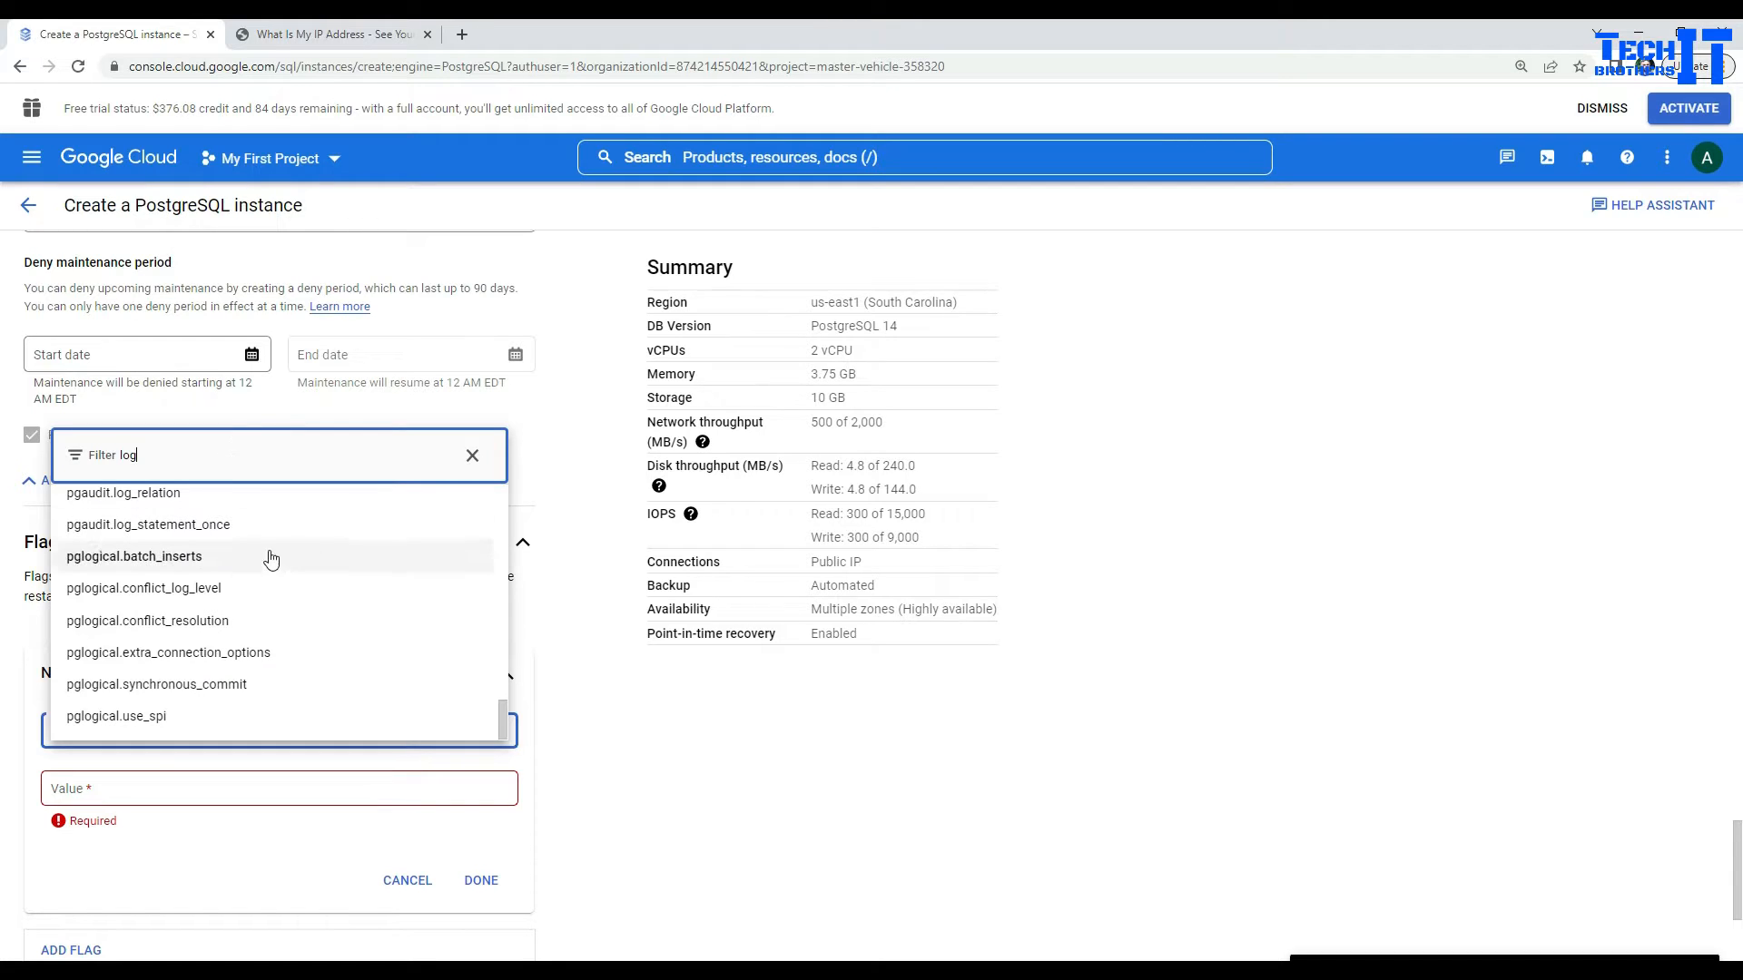
{"action": "scroll", "coordinate": [324, 629], "scroll_direction": "up", "scroll_amount": 3}
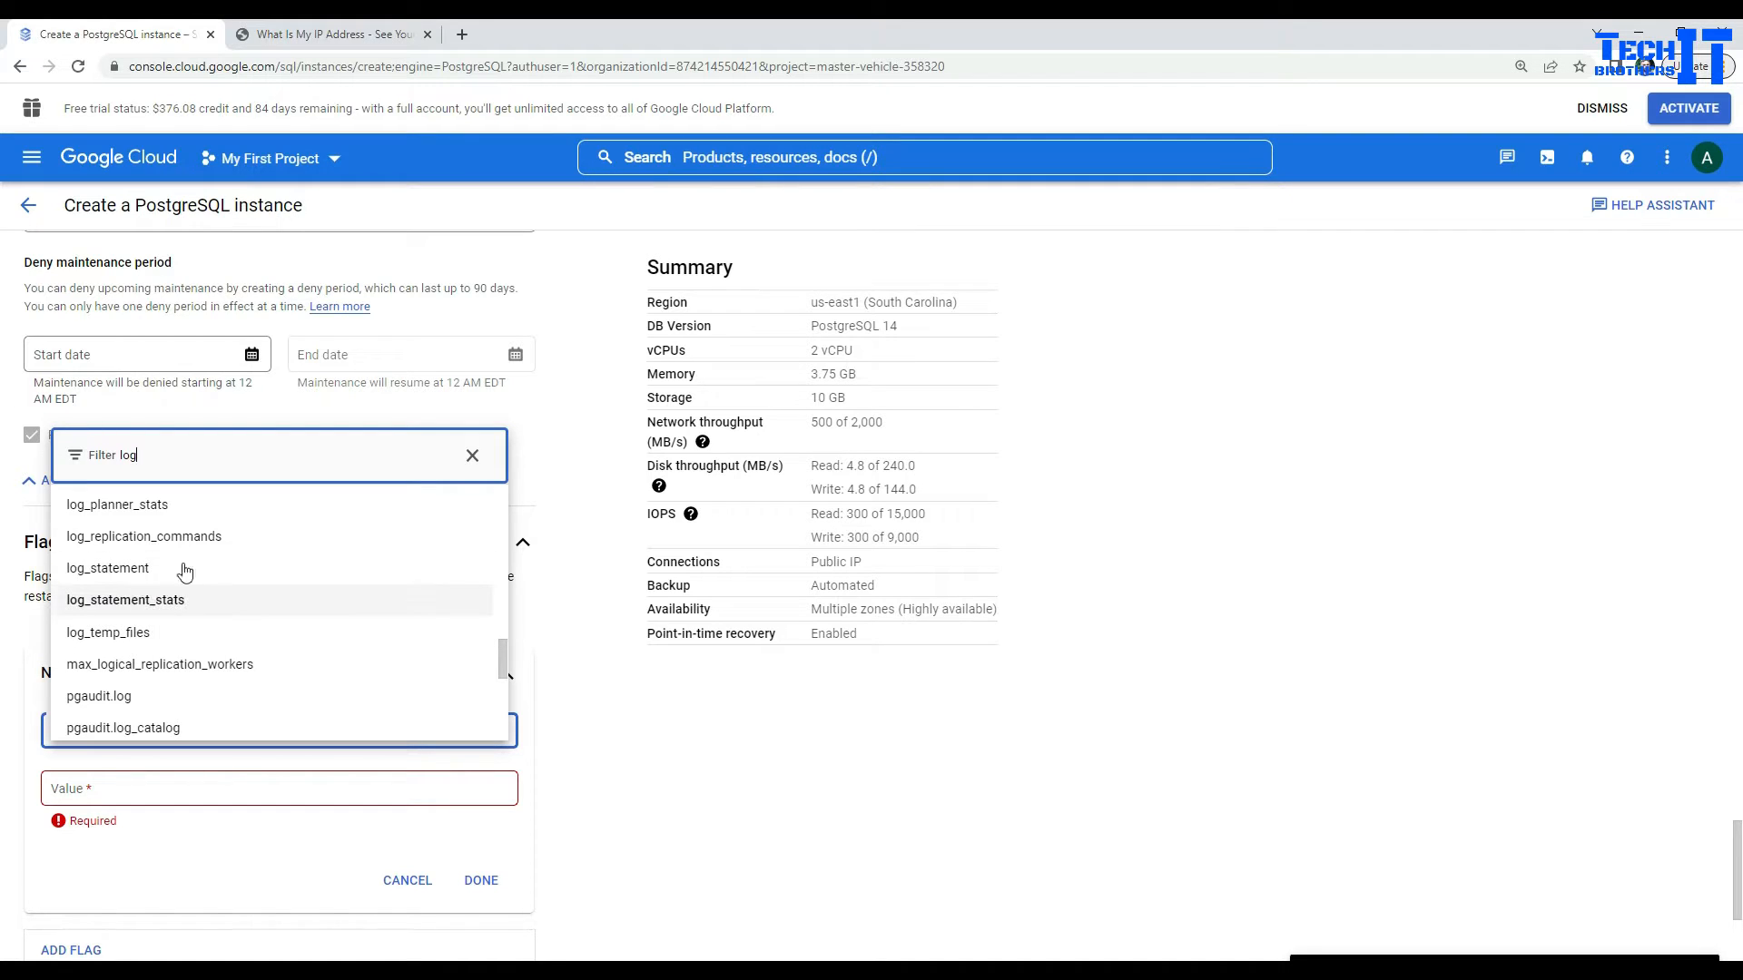
{"action": "left_click", "coordinate": [130, 633]}
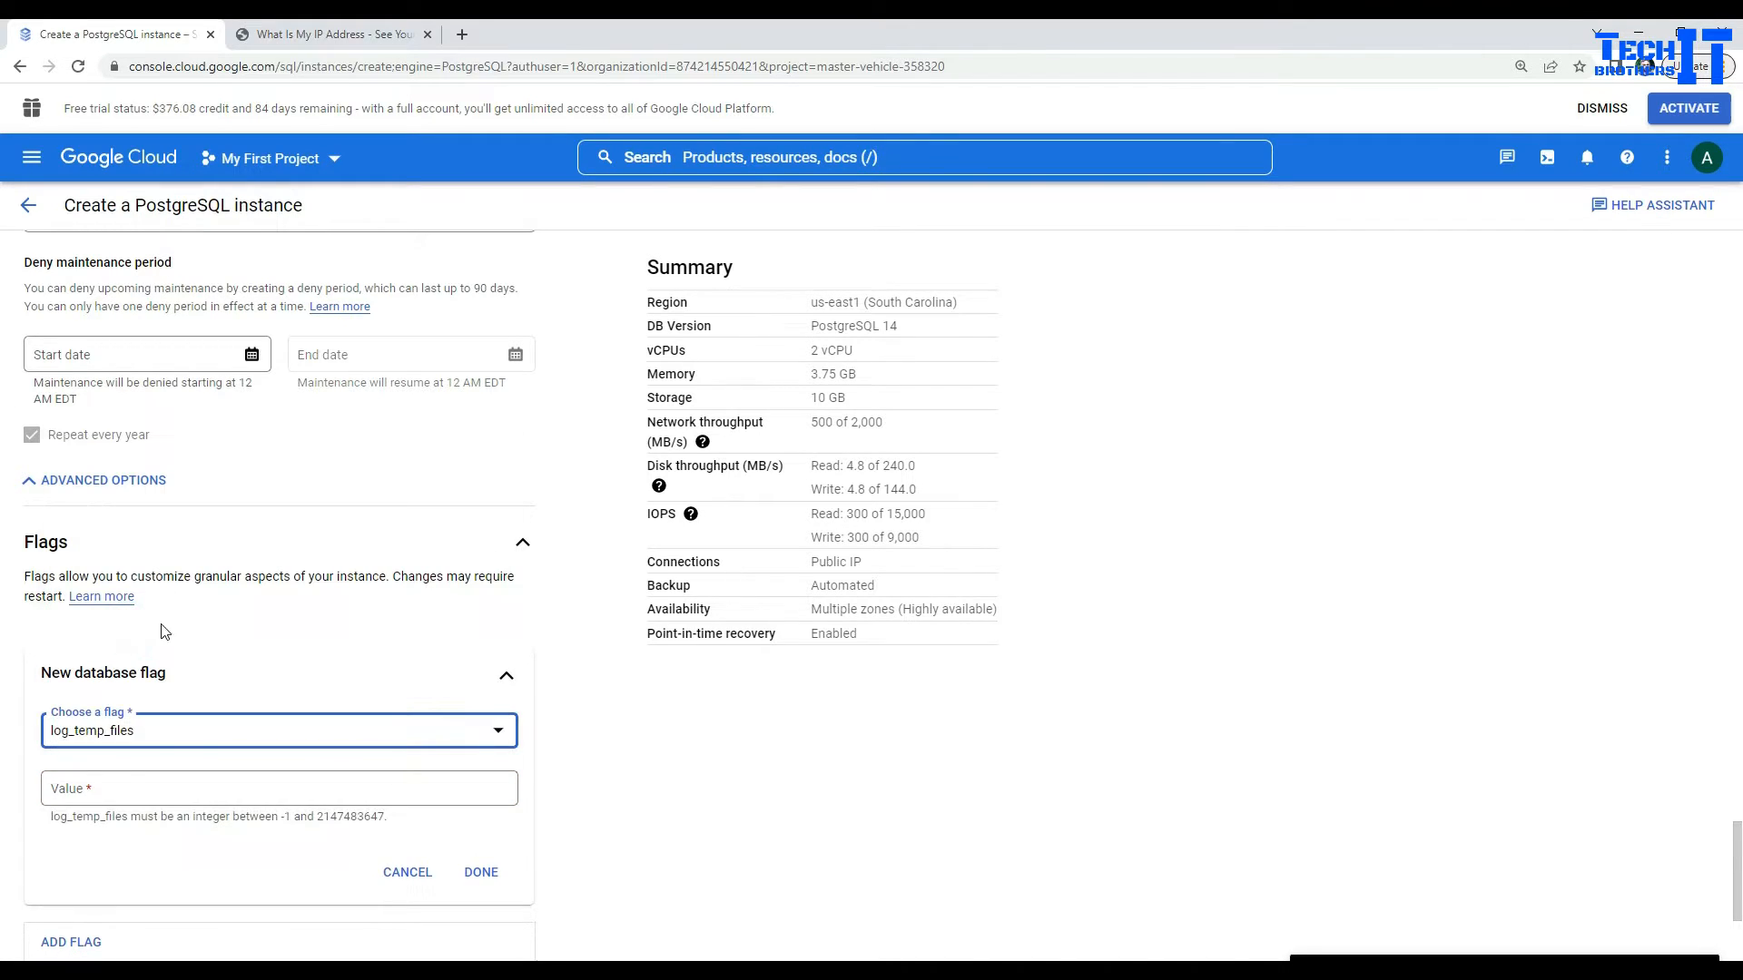
{"action": "left_click", "coordinate": [208, 787]}
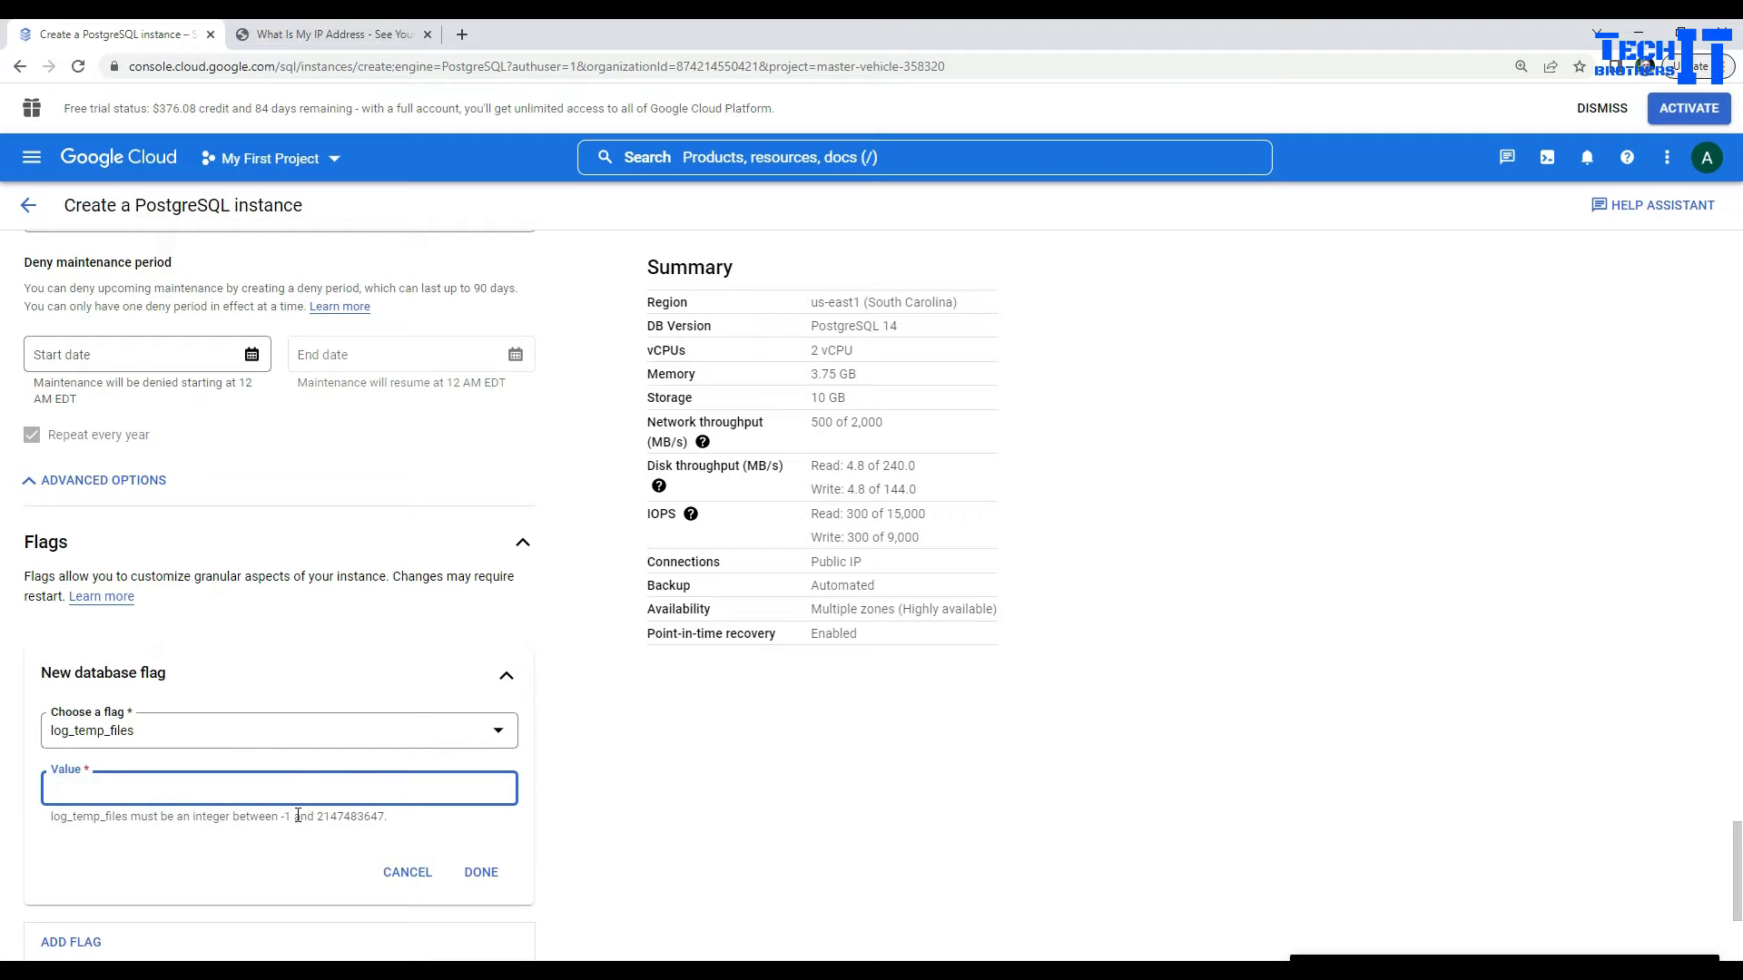
{"action": "left_click_drag", "start_coordinate": [396, 824], "coordinate": [53, 814]}
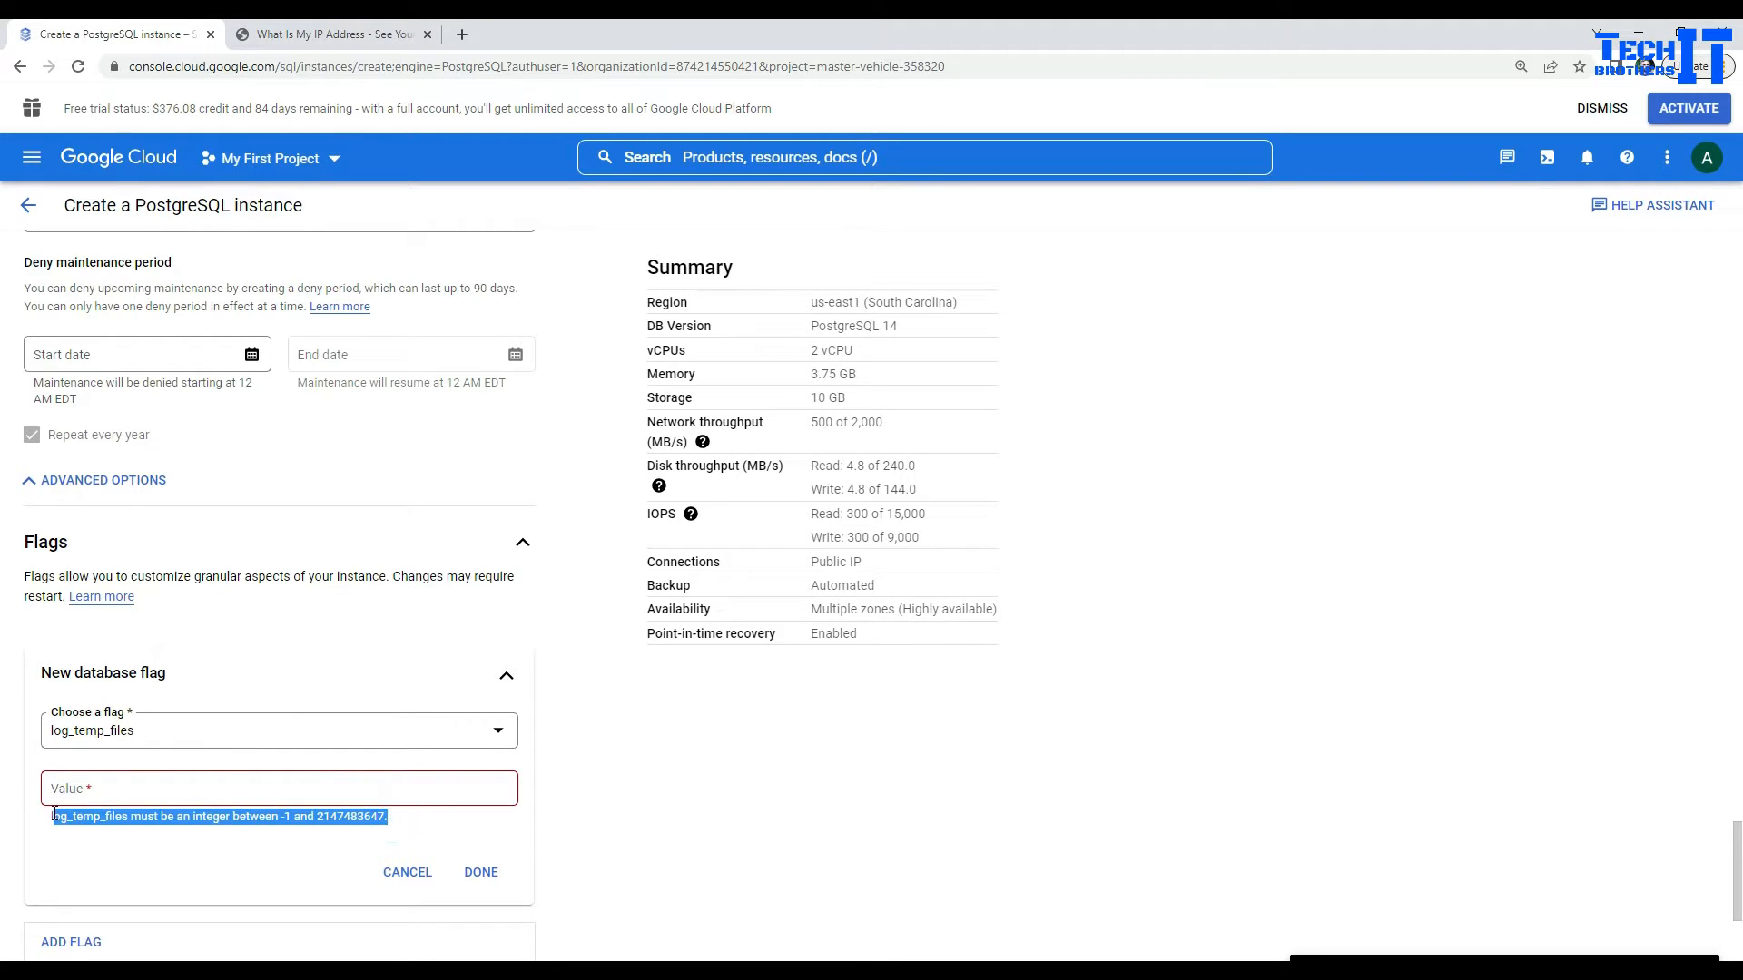
{"action": "scroll", "coordinate": [465, 719], "scroll_direction": "down", "scroll_amount": 3}
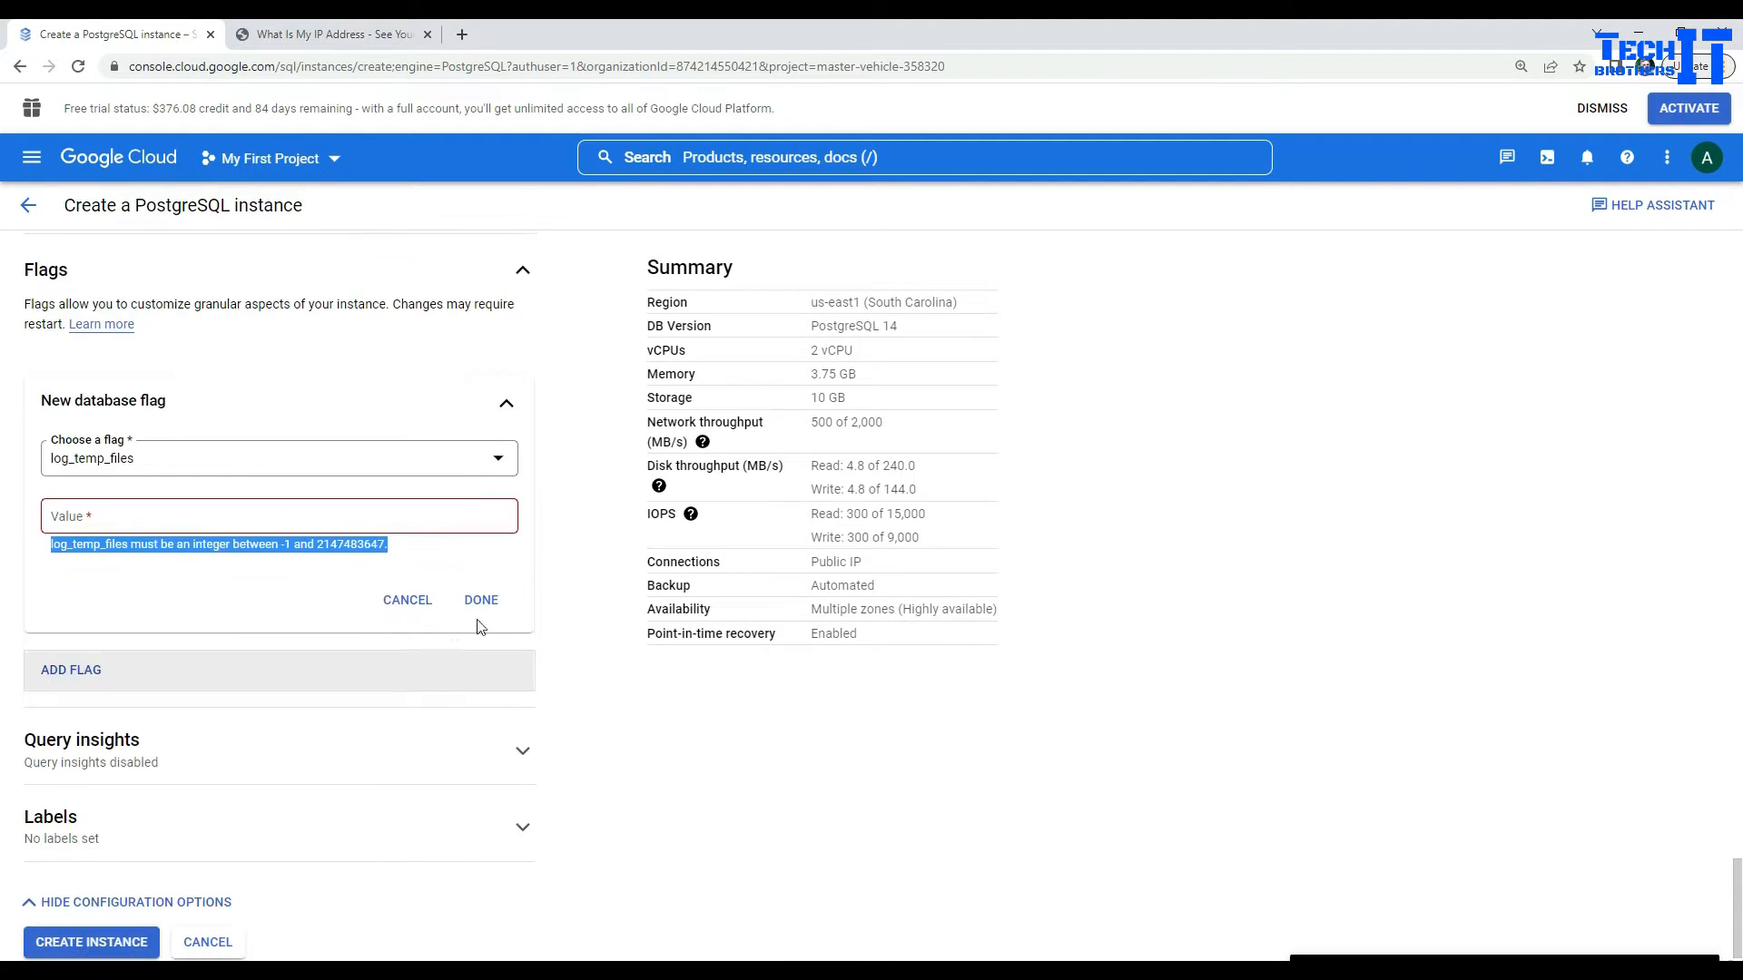
{"action": "left_click", "coordinate": [414, 607]}
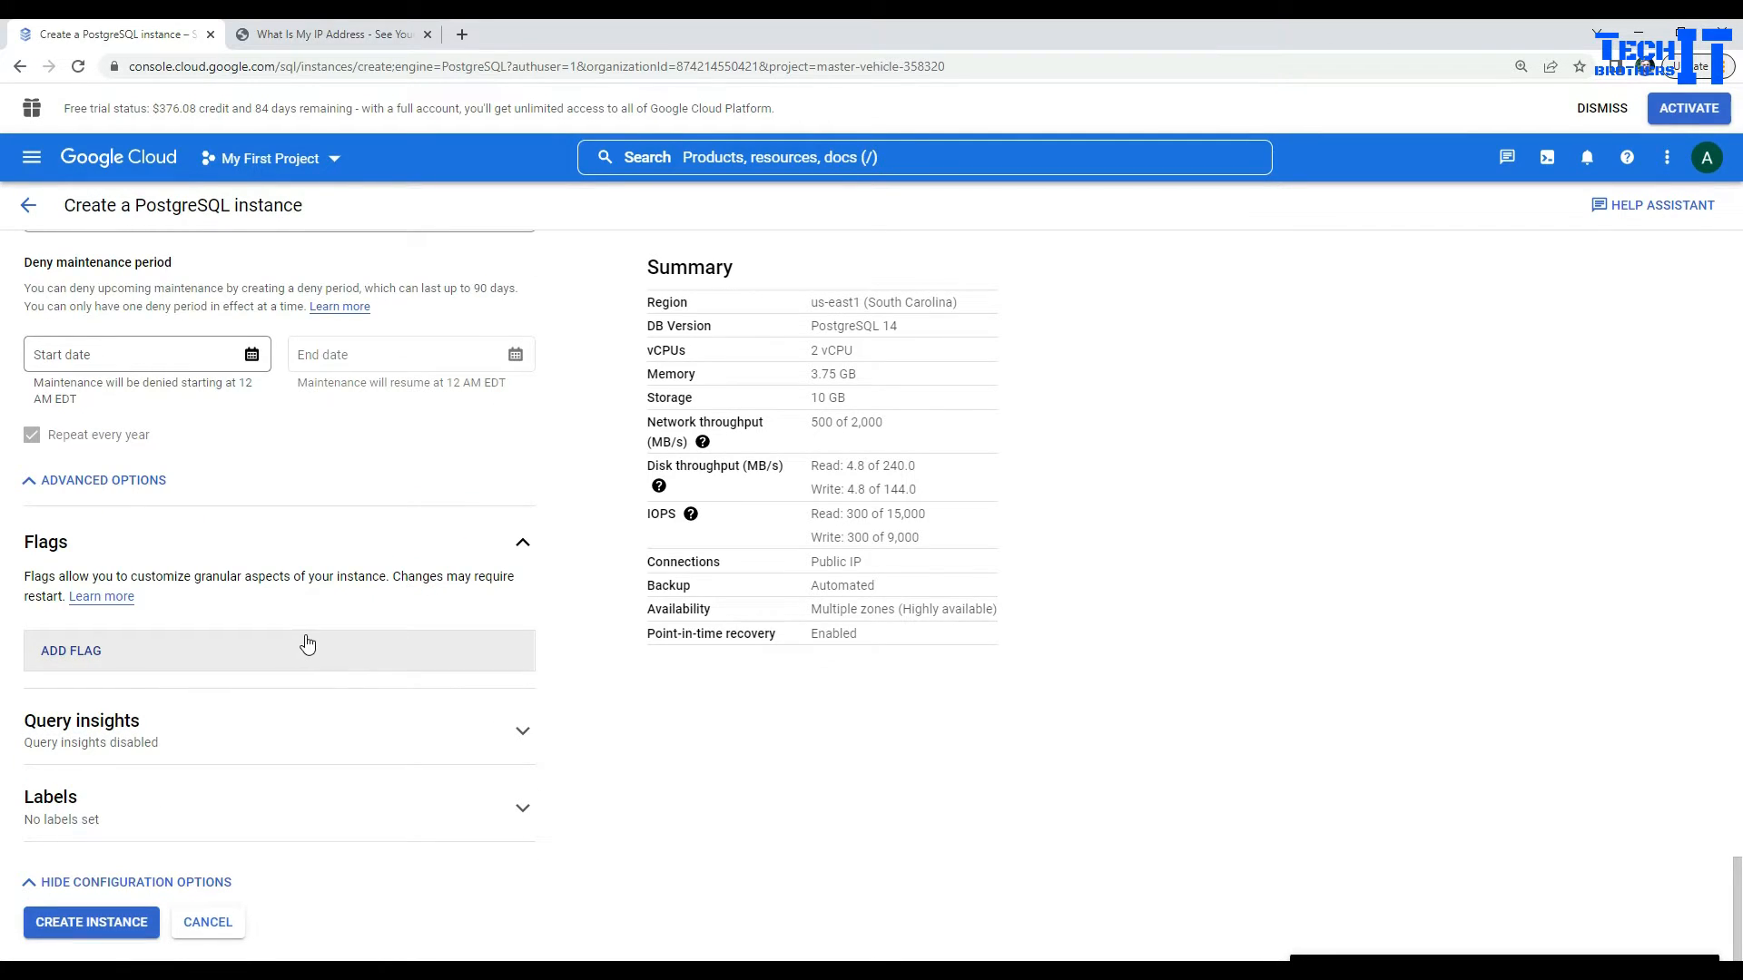
Step: Expand the Query insights section and enable Query insights for the instance
{"action": "left_click", "coordinate": [491, 692]}
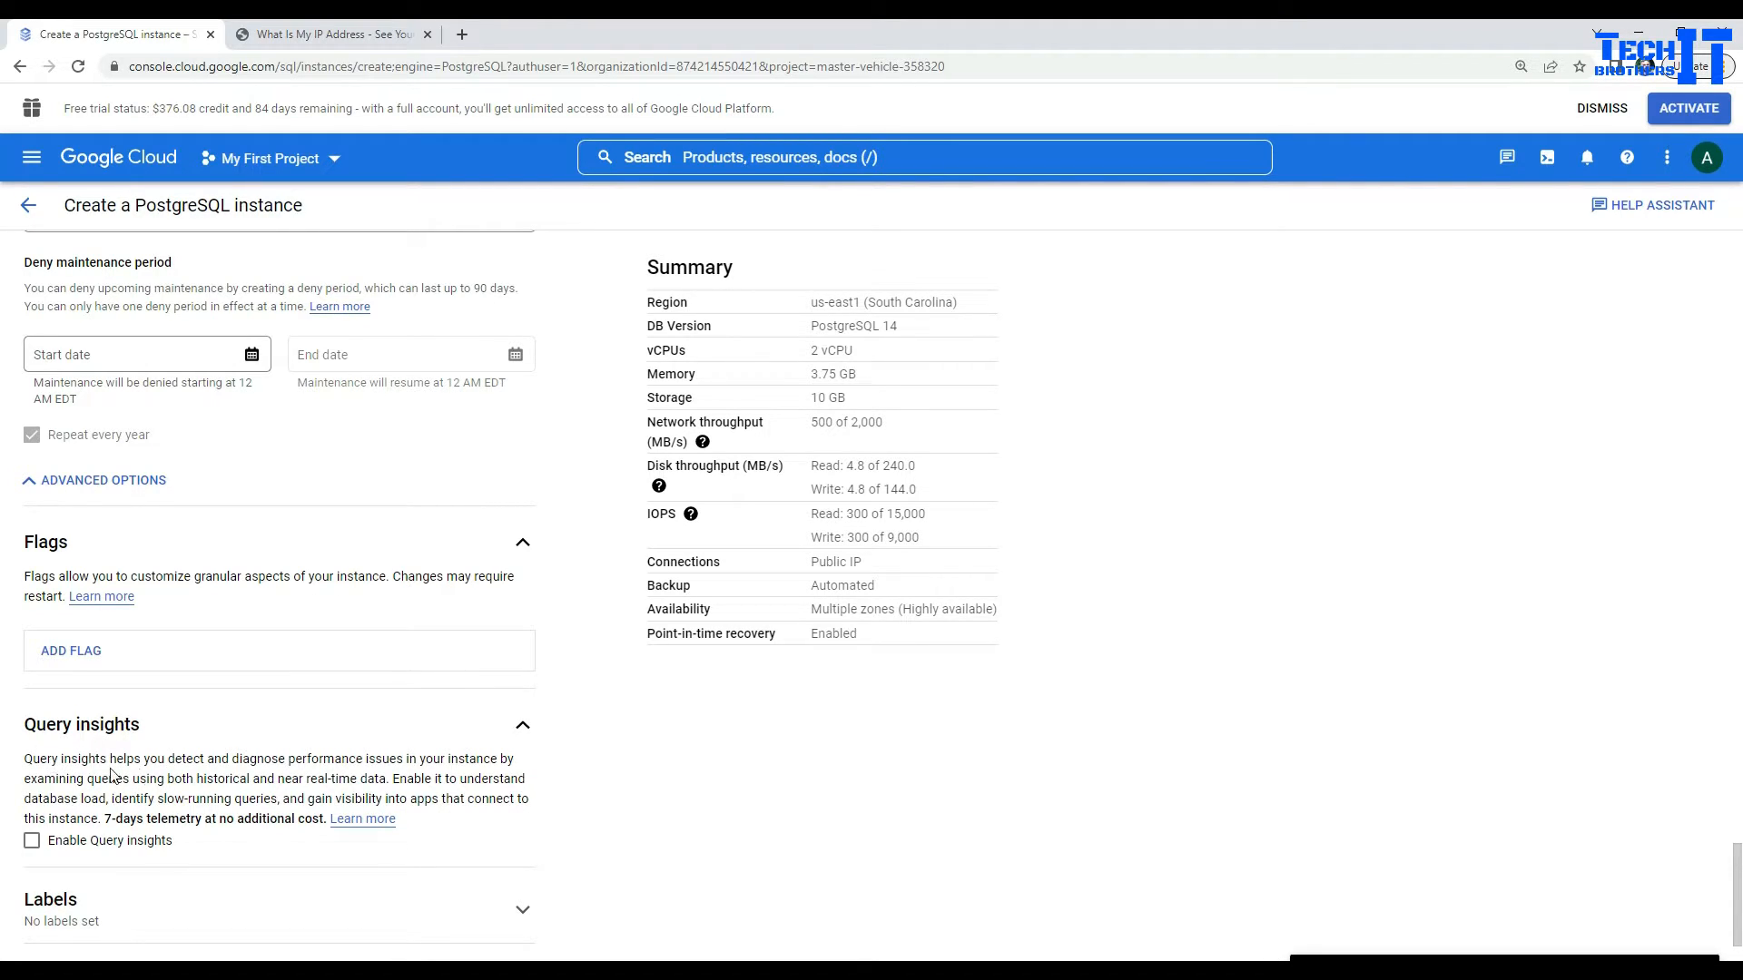
{"action": "left_click_drag", "start_coordinate": [160, 799], "coordinate": [314, 823]}
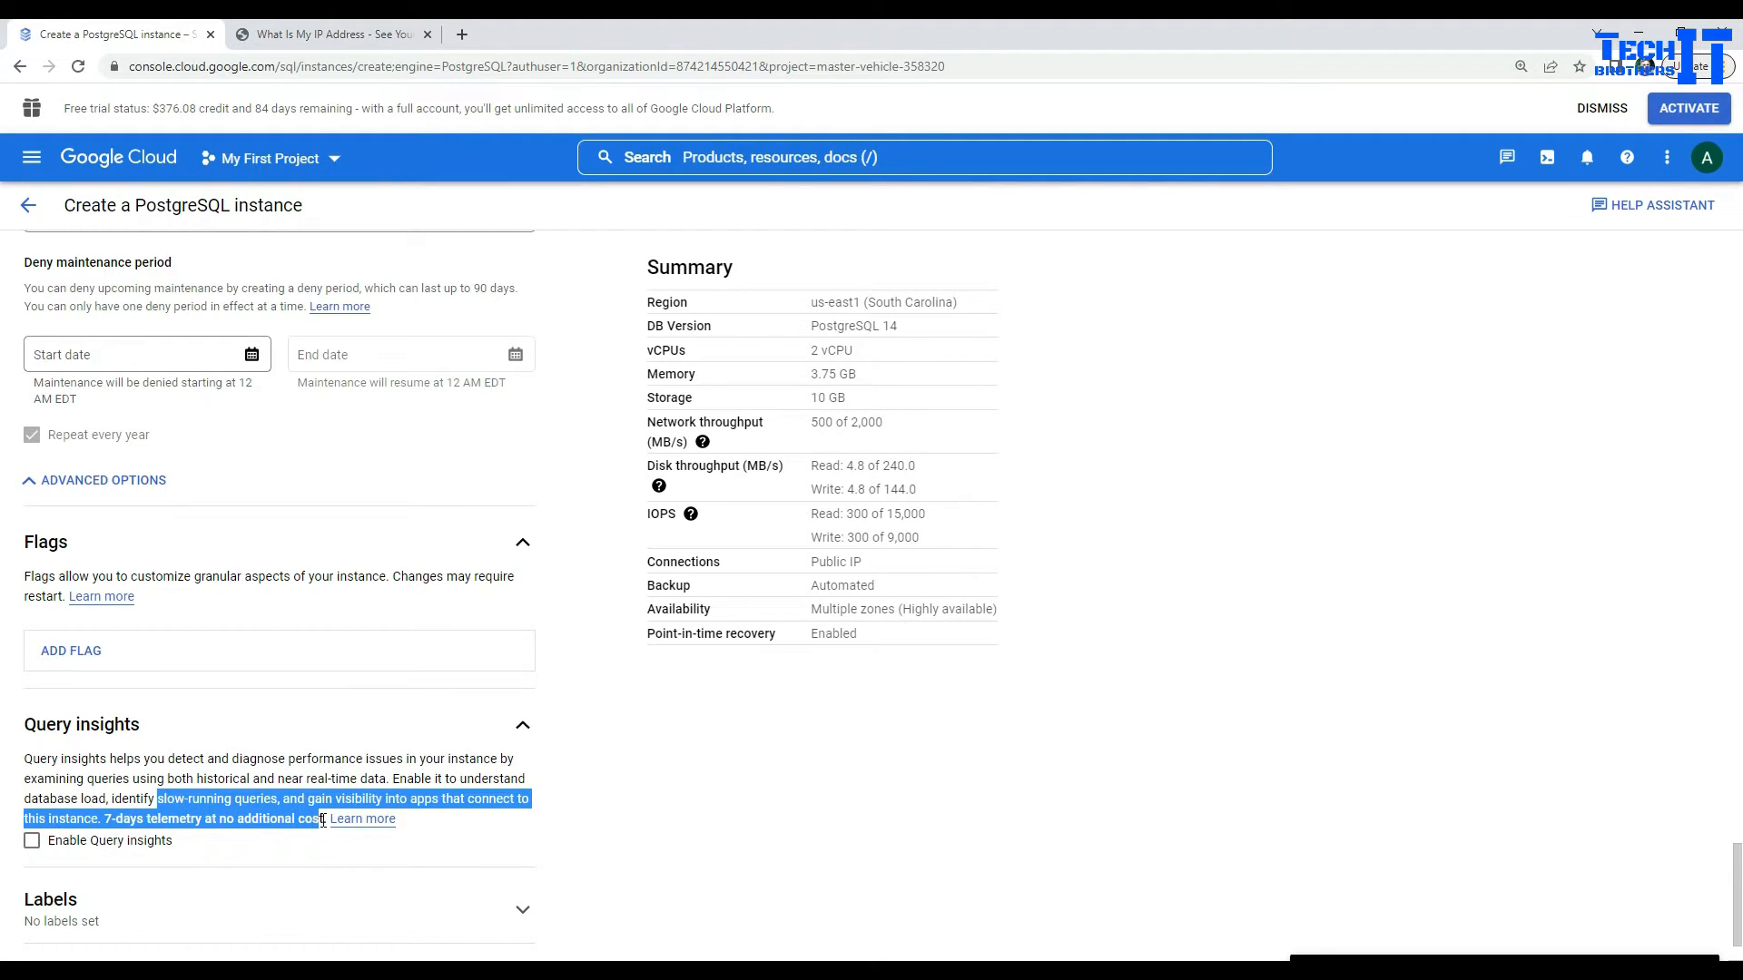
{"action": "left_click", "coordinate": [32, 844]}
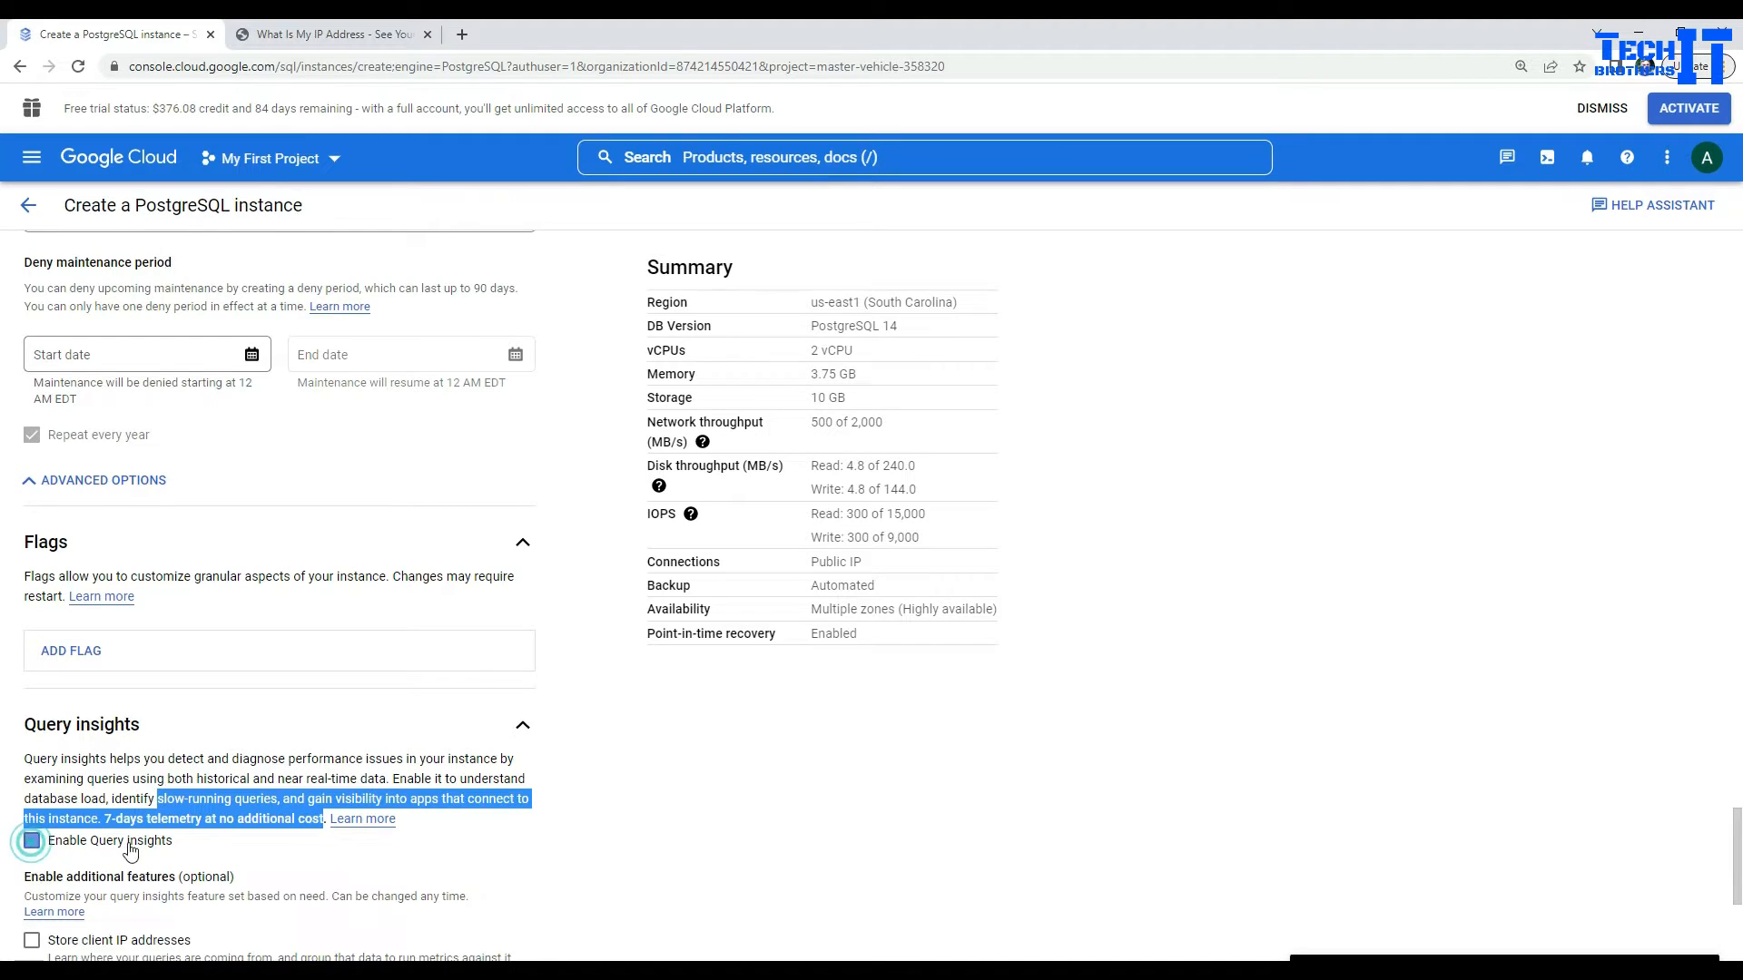
{"action": "scroll", "coordinate": [209, 822], "scroll_direction": "down", "scroll_amount": 3}
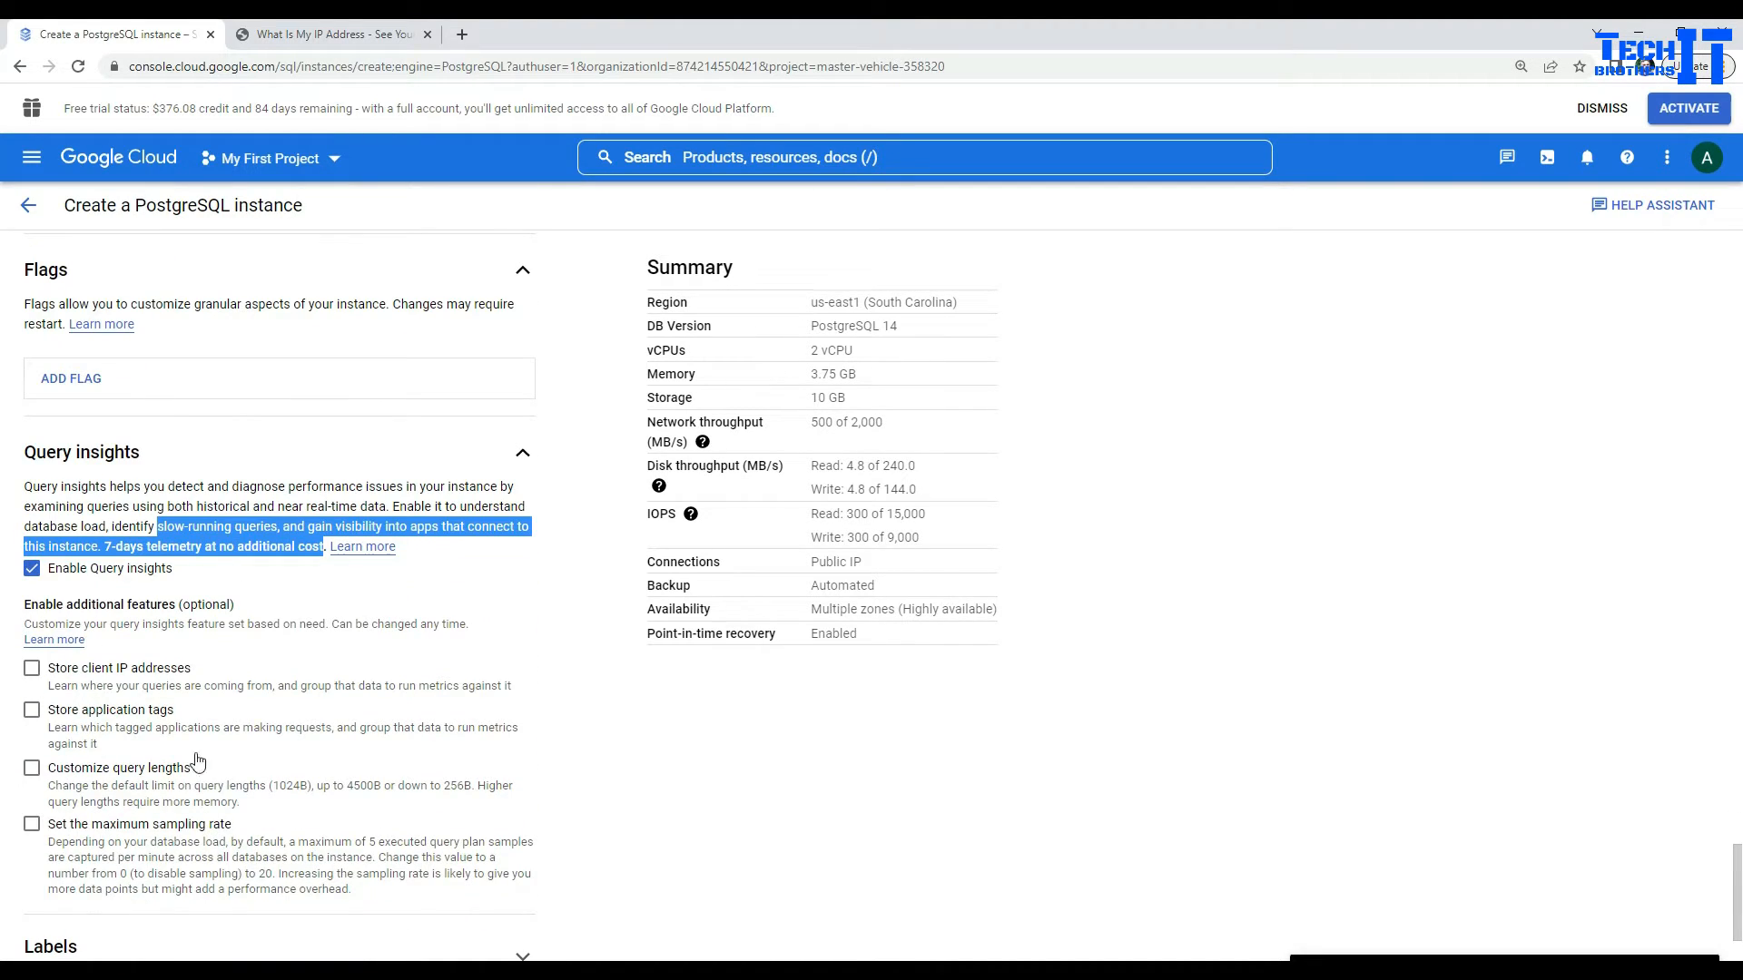
Step: Enable storing client IP addresses, storing application tags and customizing query lengths for Query insights
{"action": "left_click", "coordinate": [119, 492]}
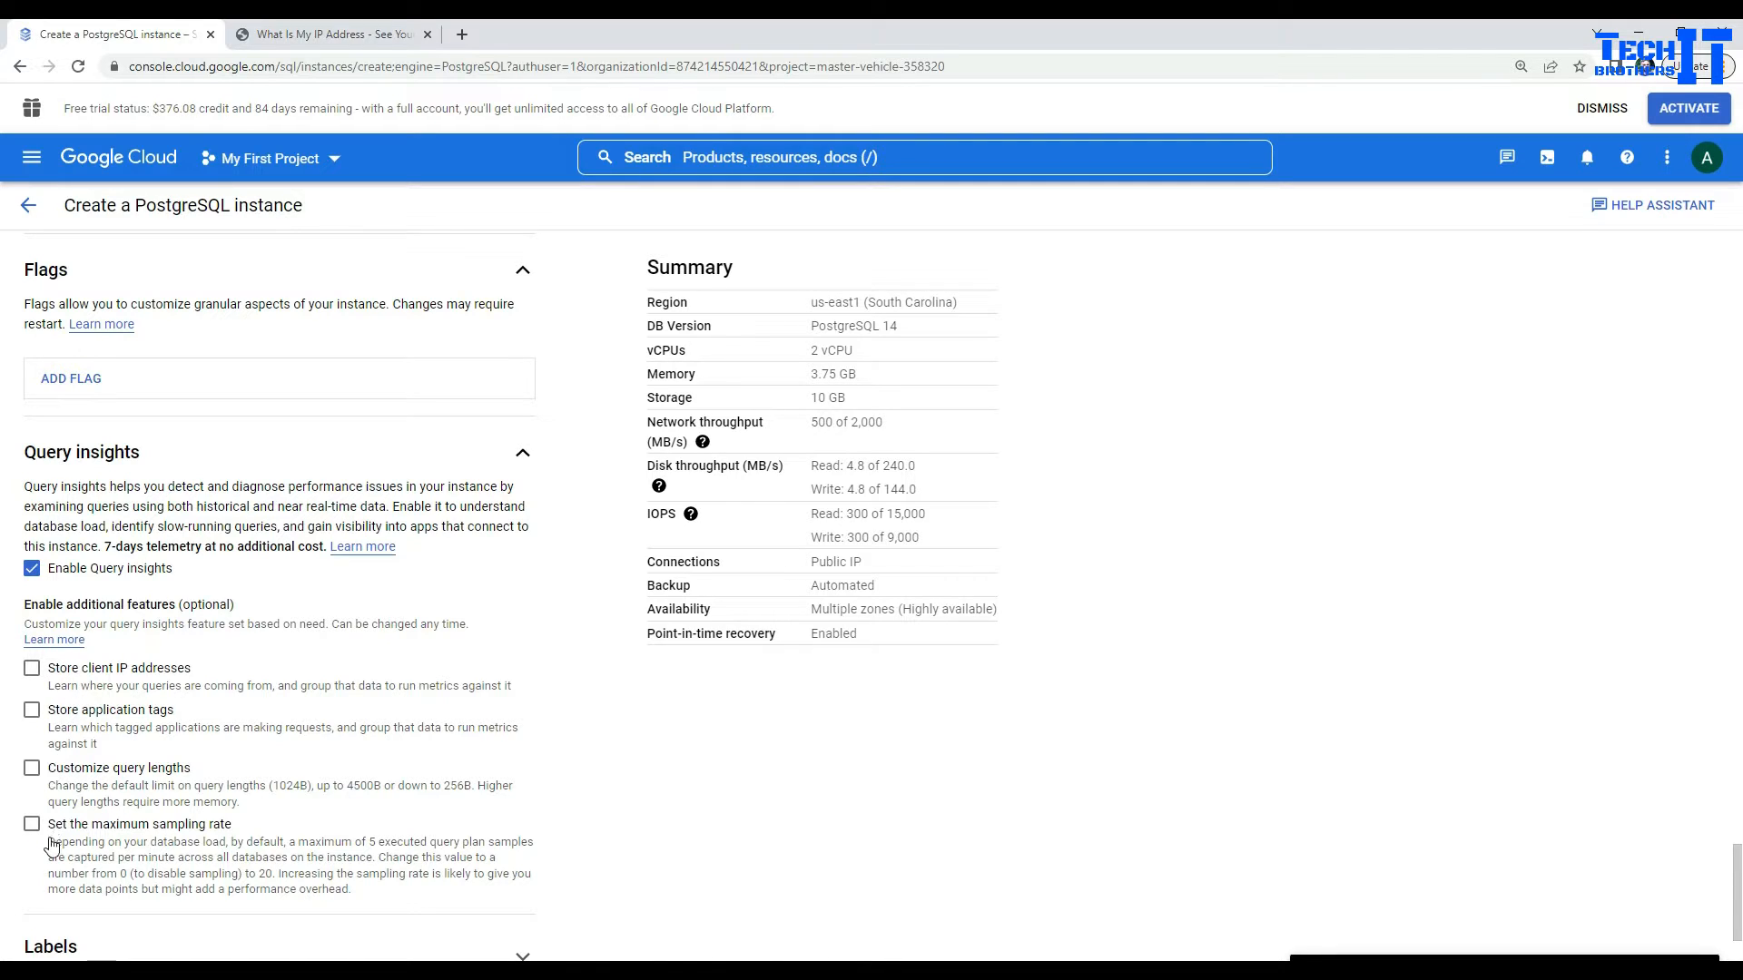
{"action": "left_click", "coordinate": [32, 669]}
{"action": "left_click", "coordinate": [31, 710]}
{"action": "left_click", "coordinate": [32, 768]}
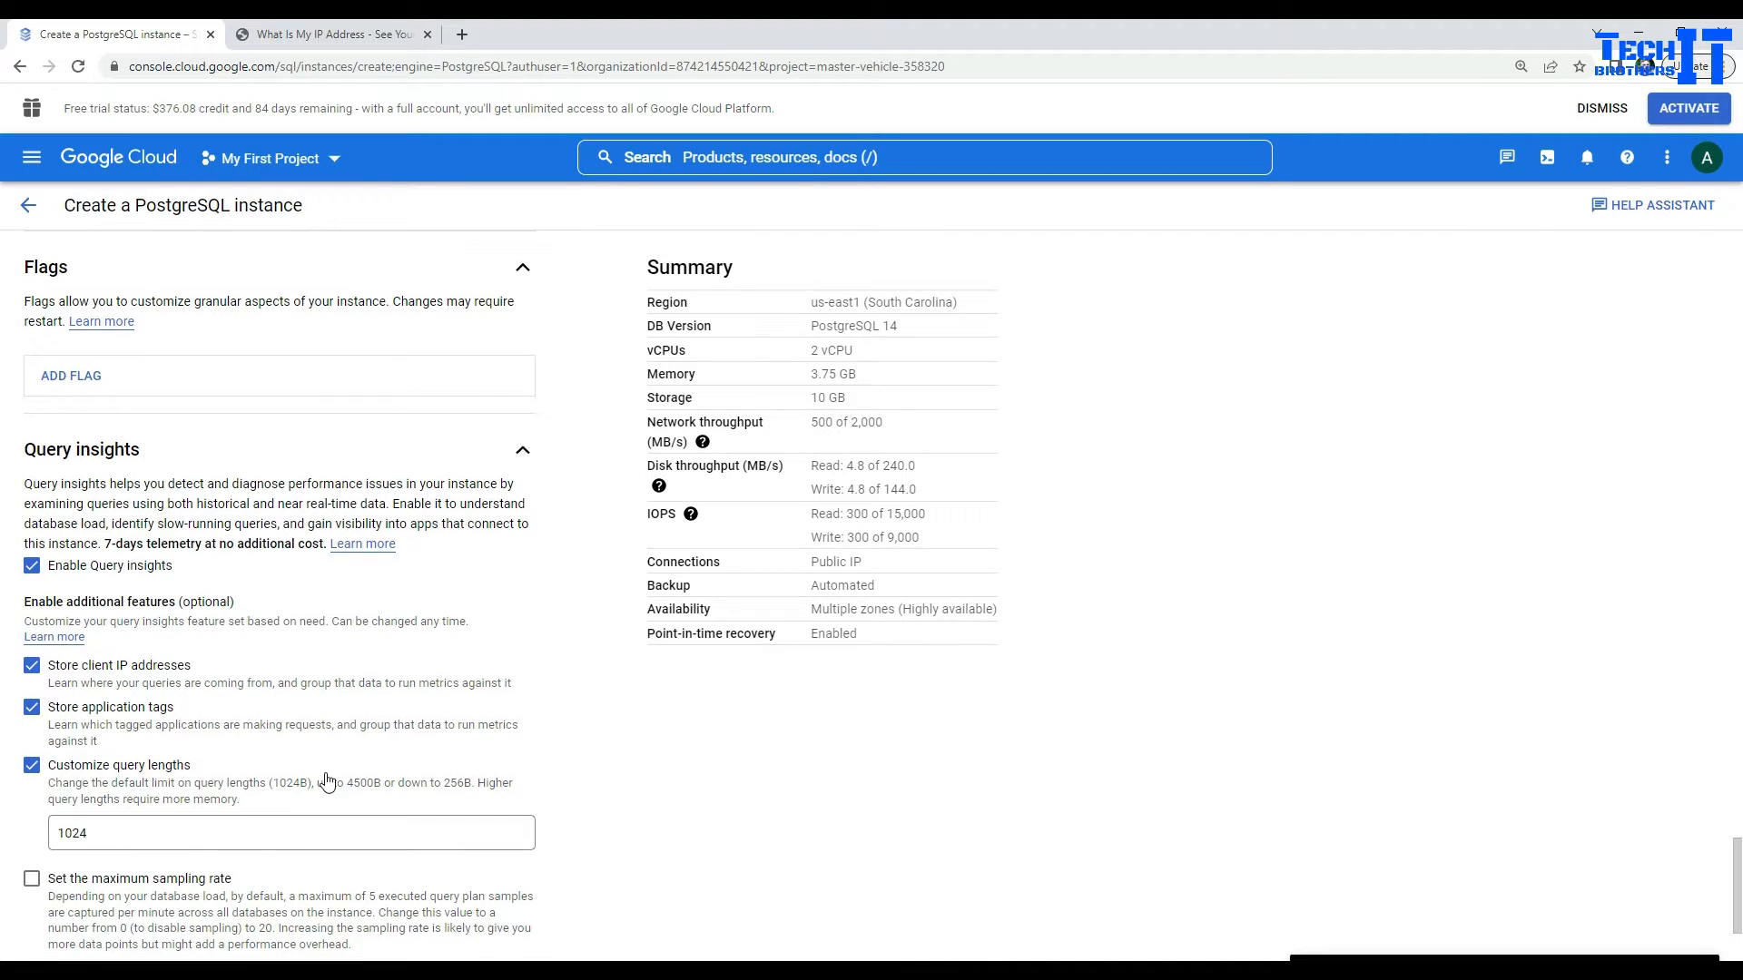
Step: Turn off customized query lengths and client IP address storage, and enable the maximum sampling rate for Query insights
{"action": "scroll", "coordinate": [253, 767], "scroll_direction": "down", "scroll_amount": 2}
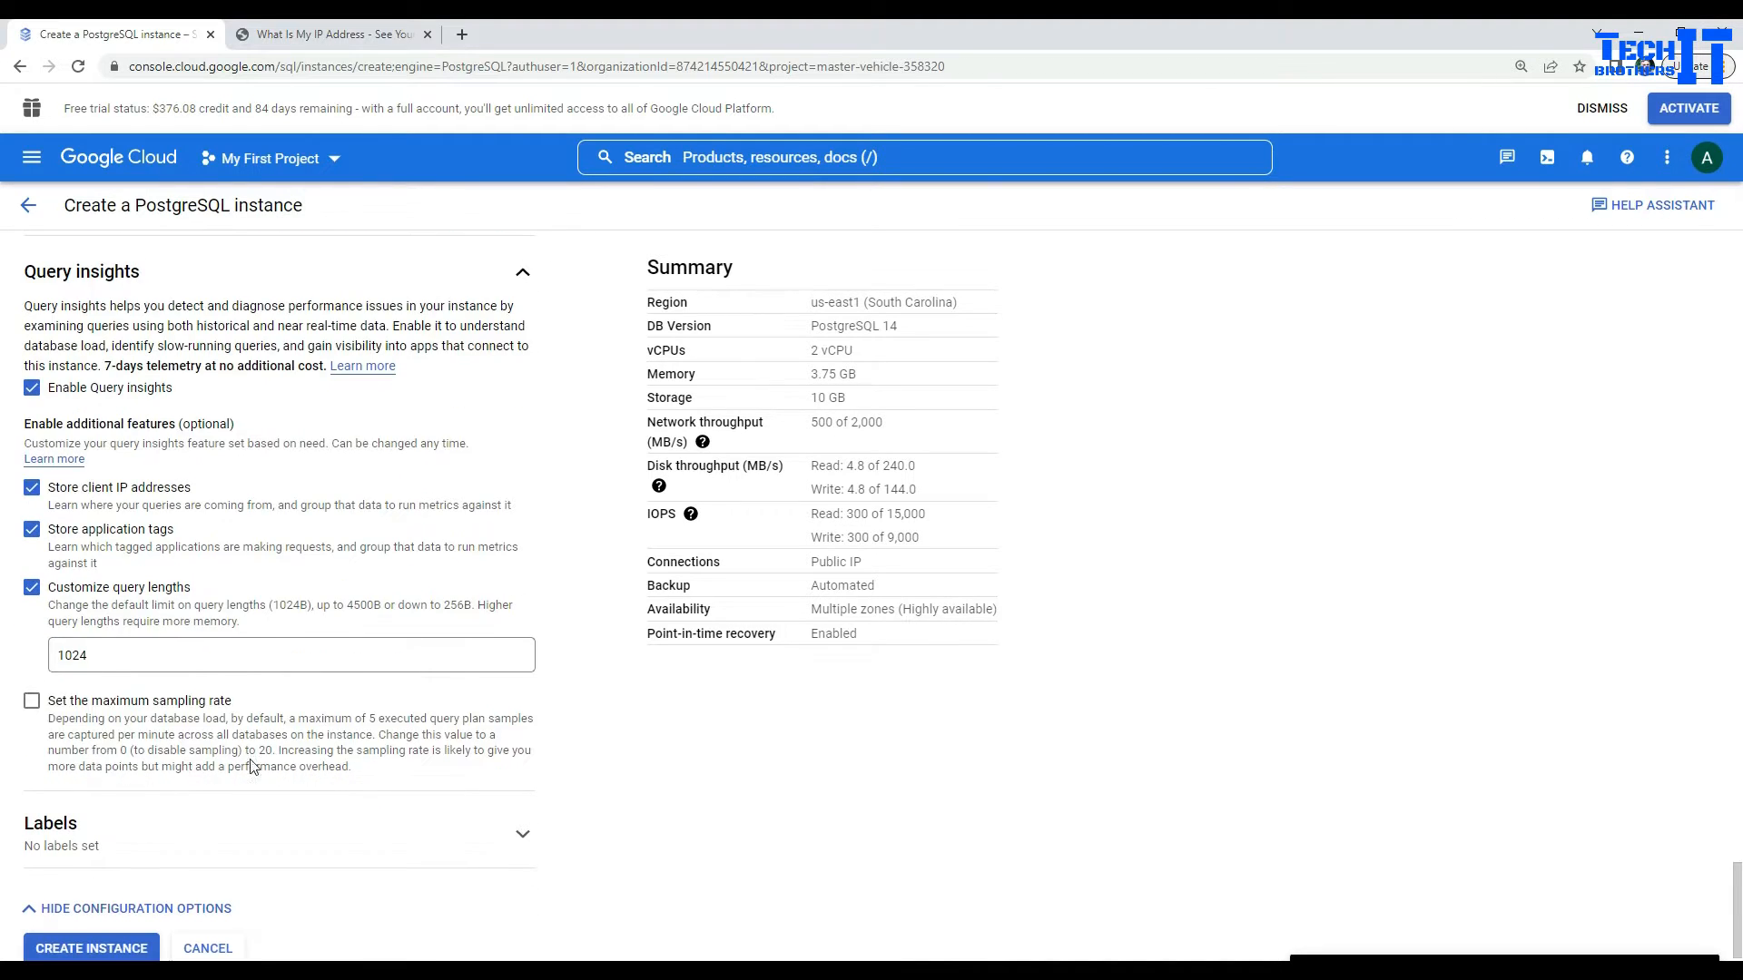
{"action": "left_click", "coordinate": [36, 588]}
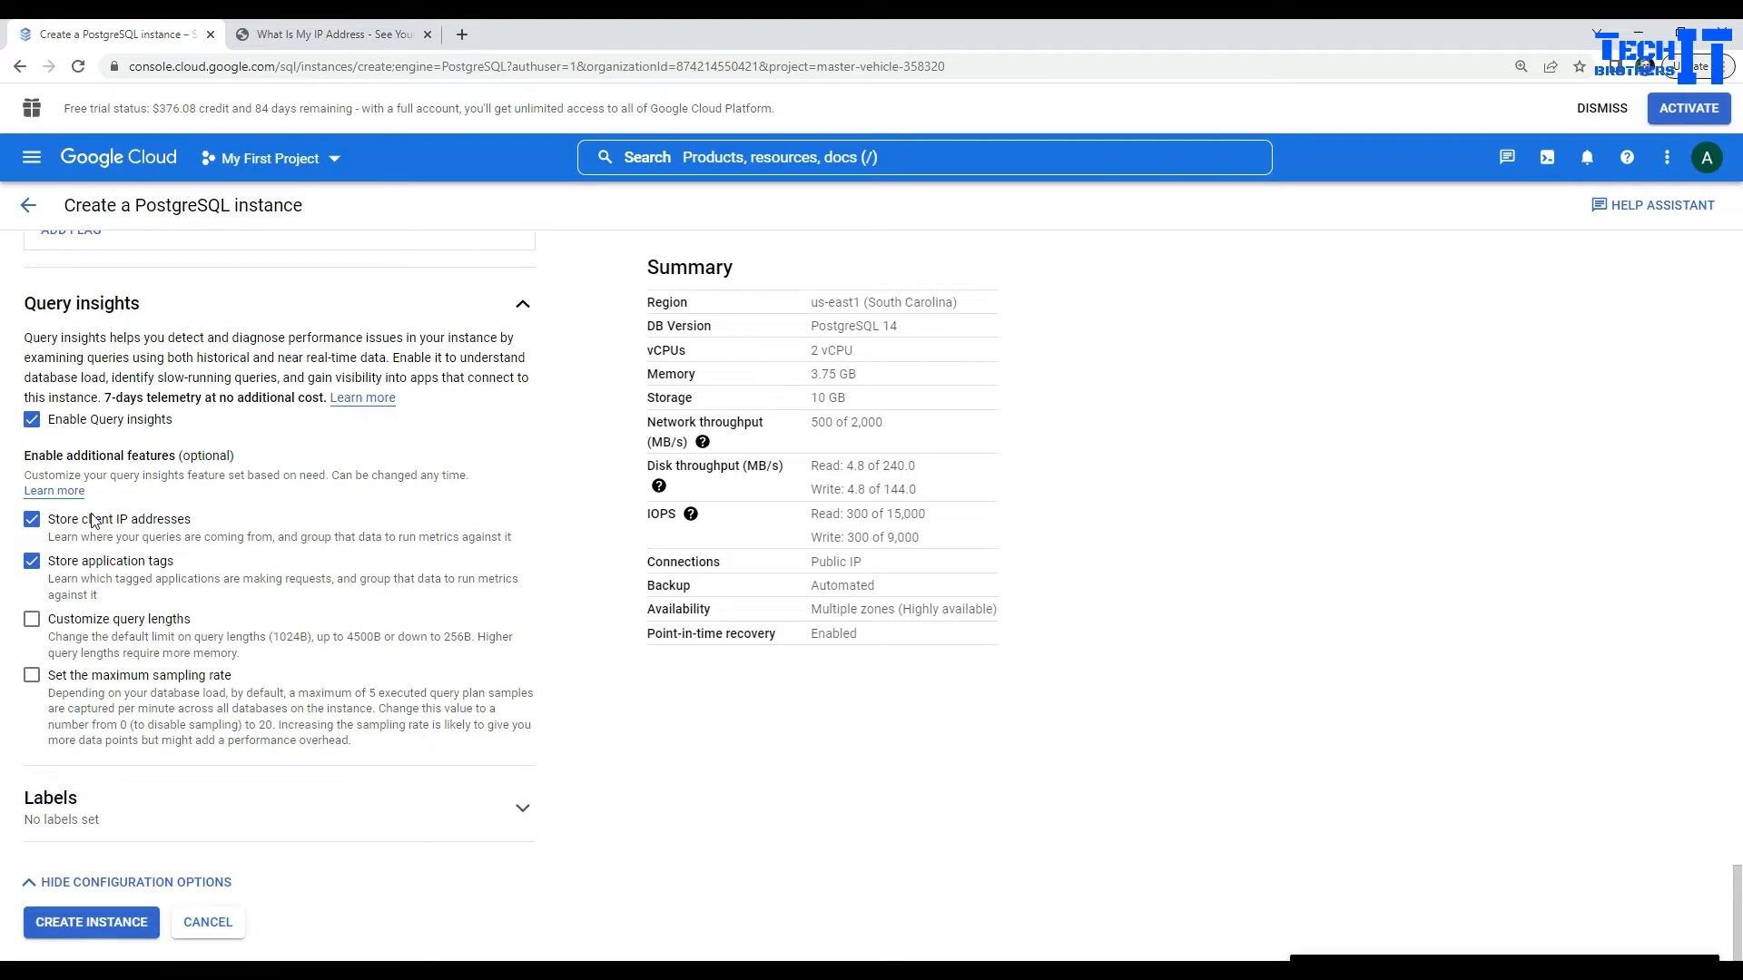
{"action": "left_click", "coordinate": [43, 523]}
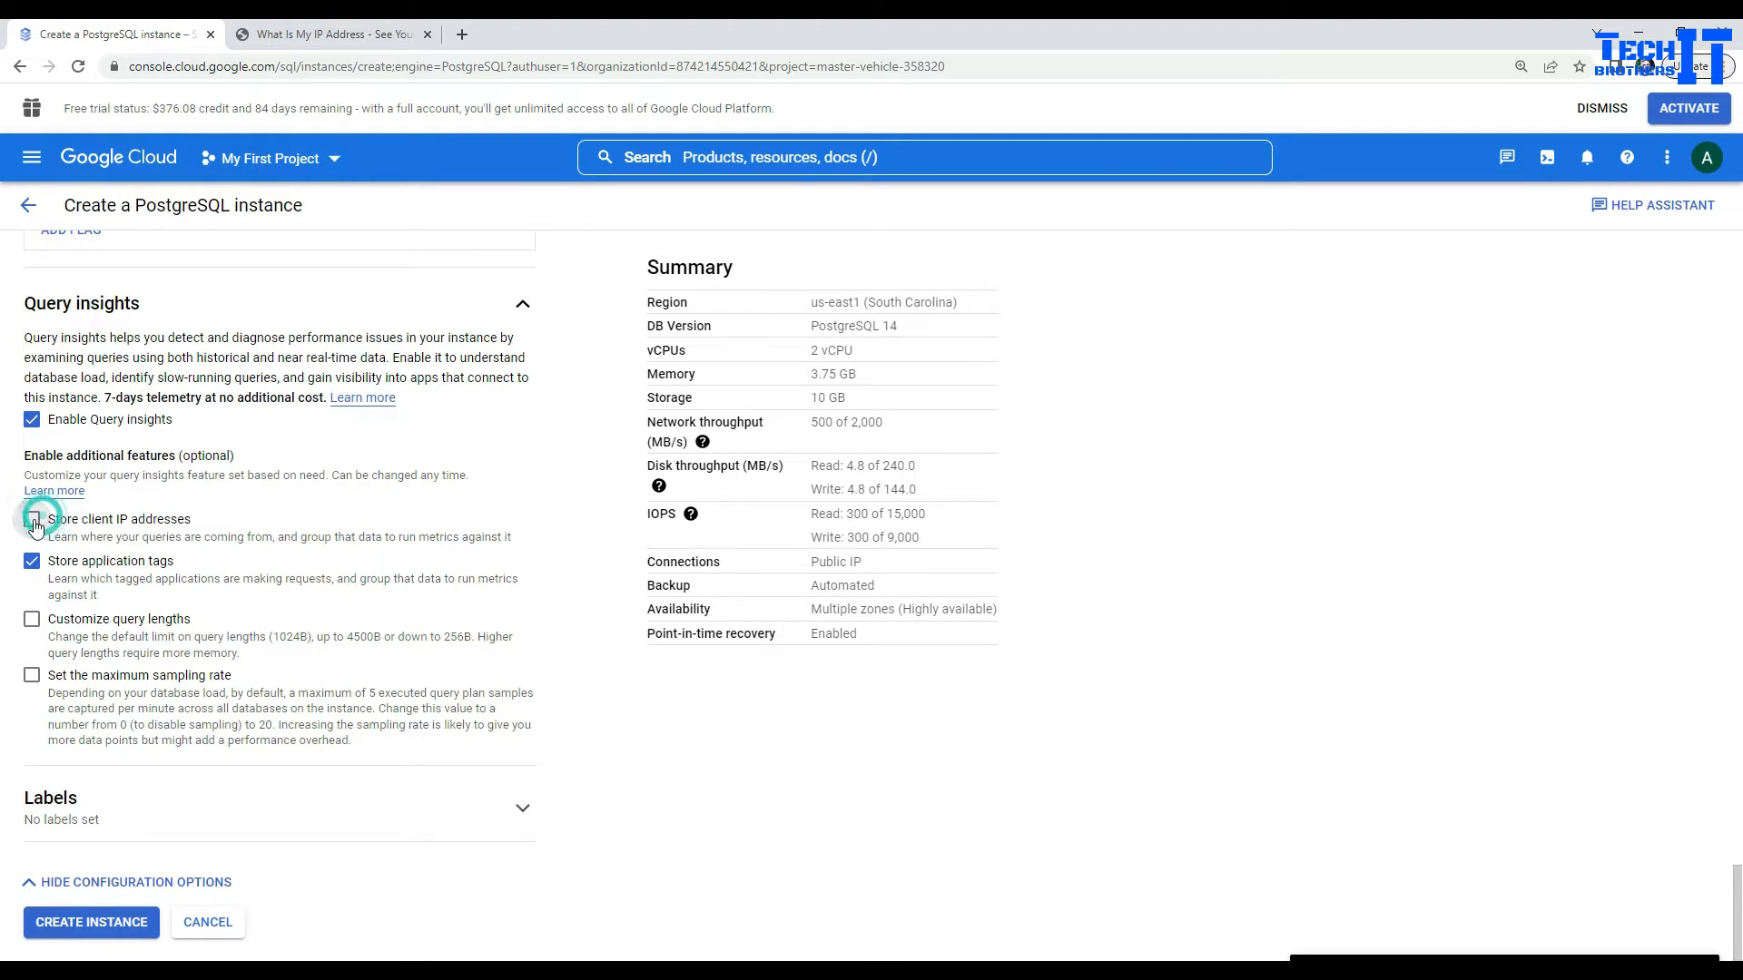
{"action": "left_click", "coordinate": [34, 679]}
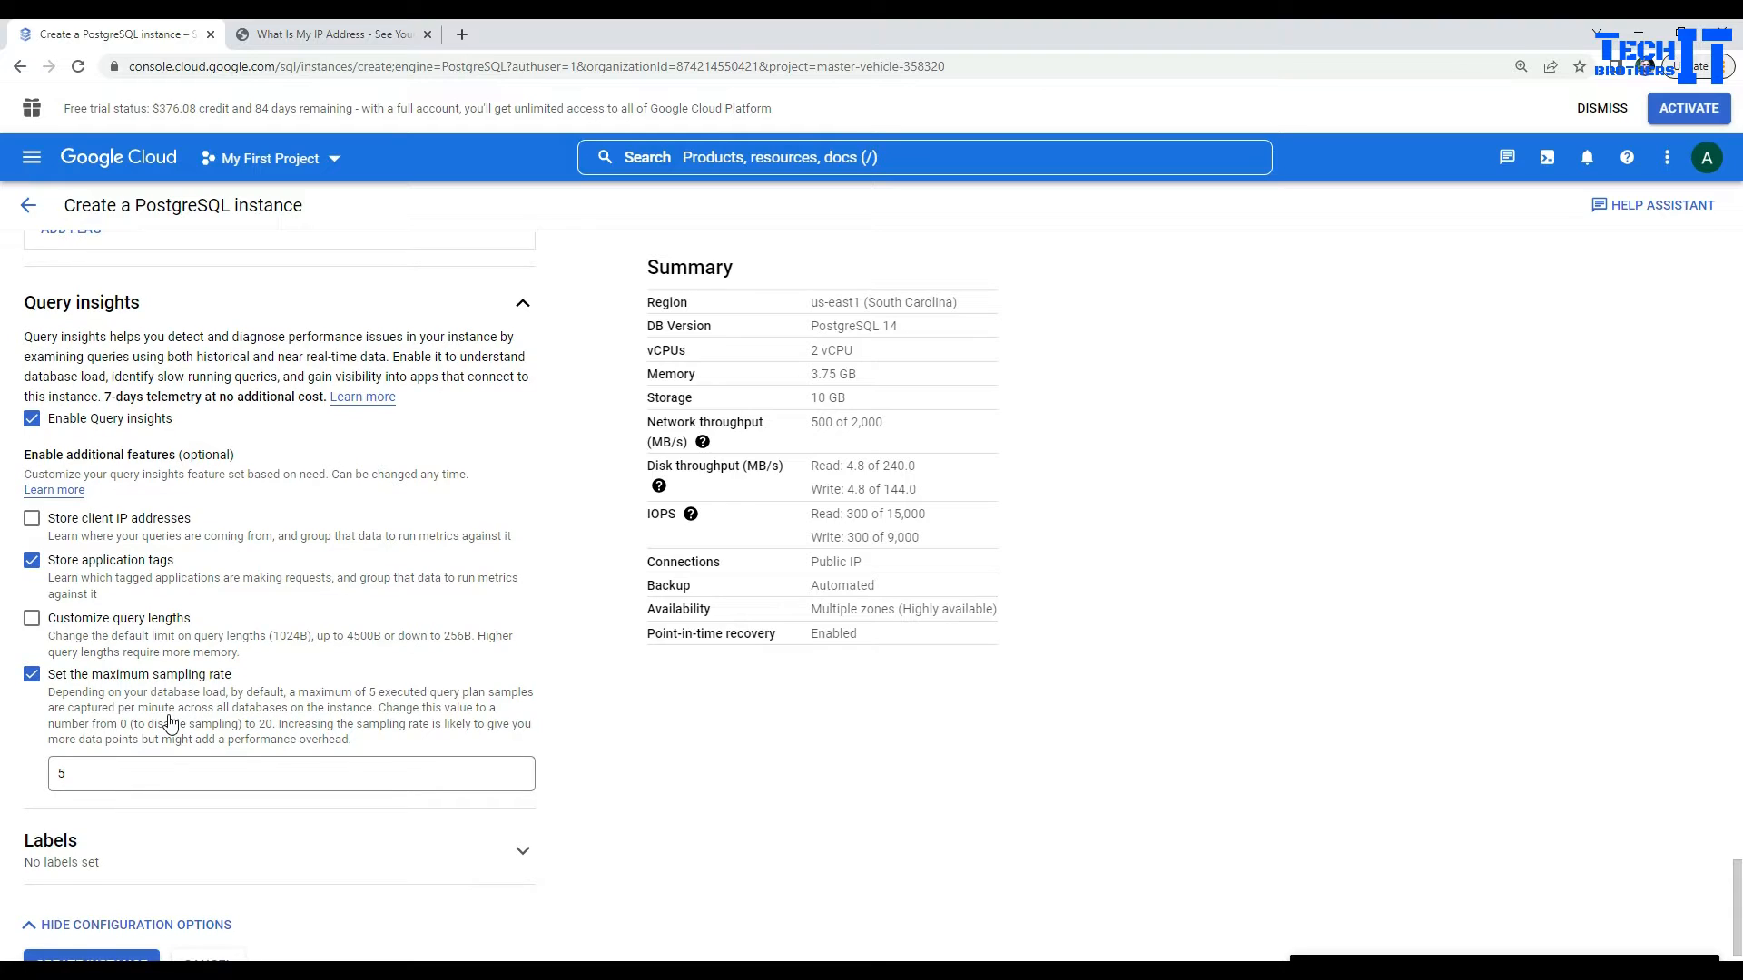
{"action": "scroll", "coordinate": [169, 724], "scroll_direction": "down", "scroll_amount": 1}
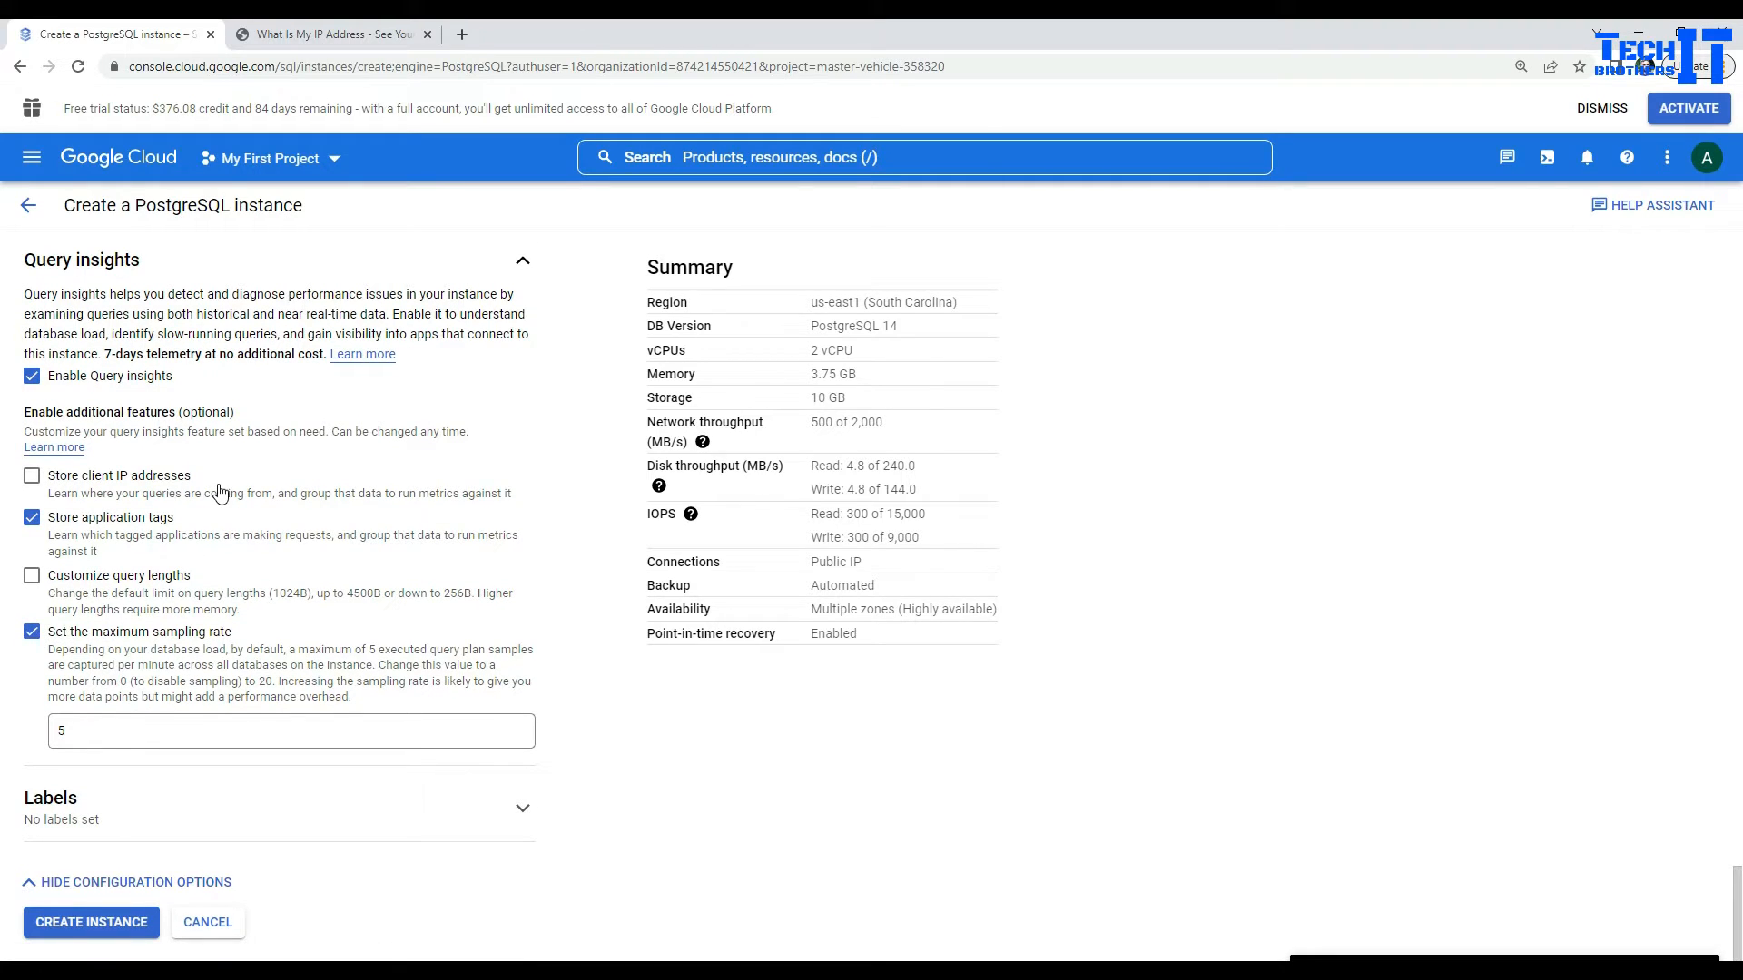
Step: Add a label to the instance with the key prod and the value postgres
{"action": "left_click", "coordinate": [95, 814]}
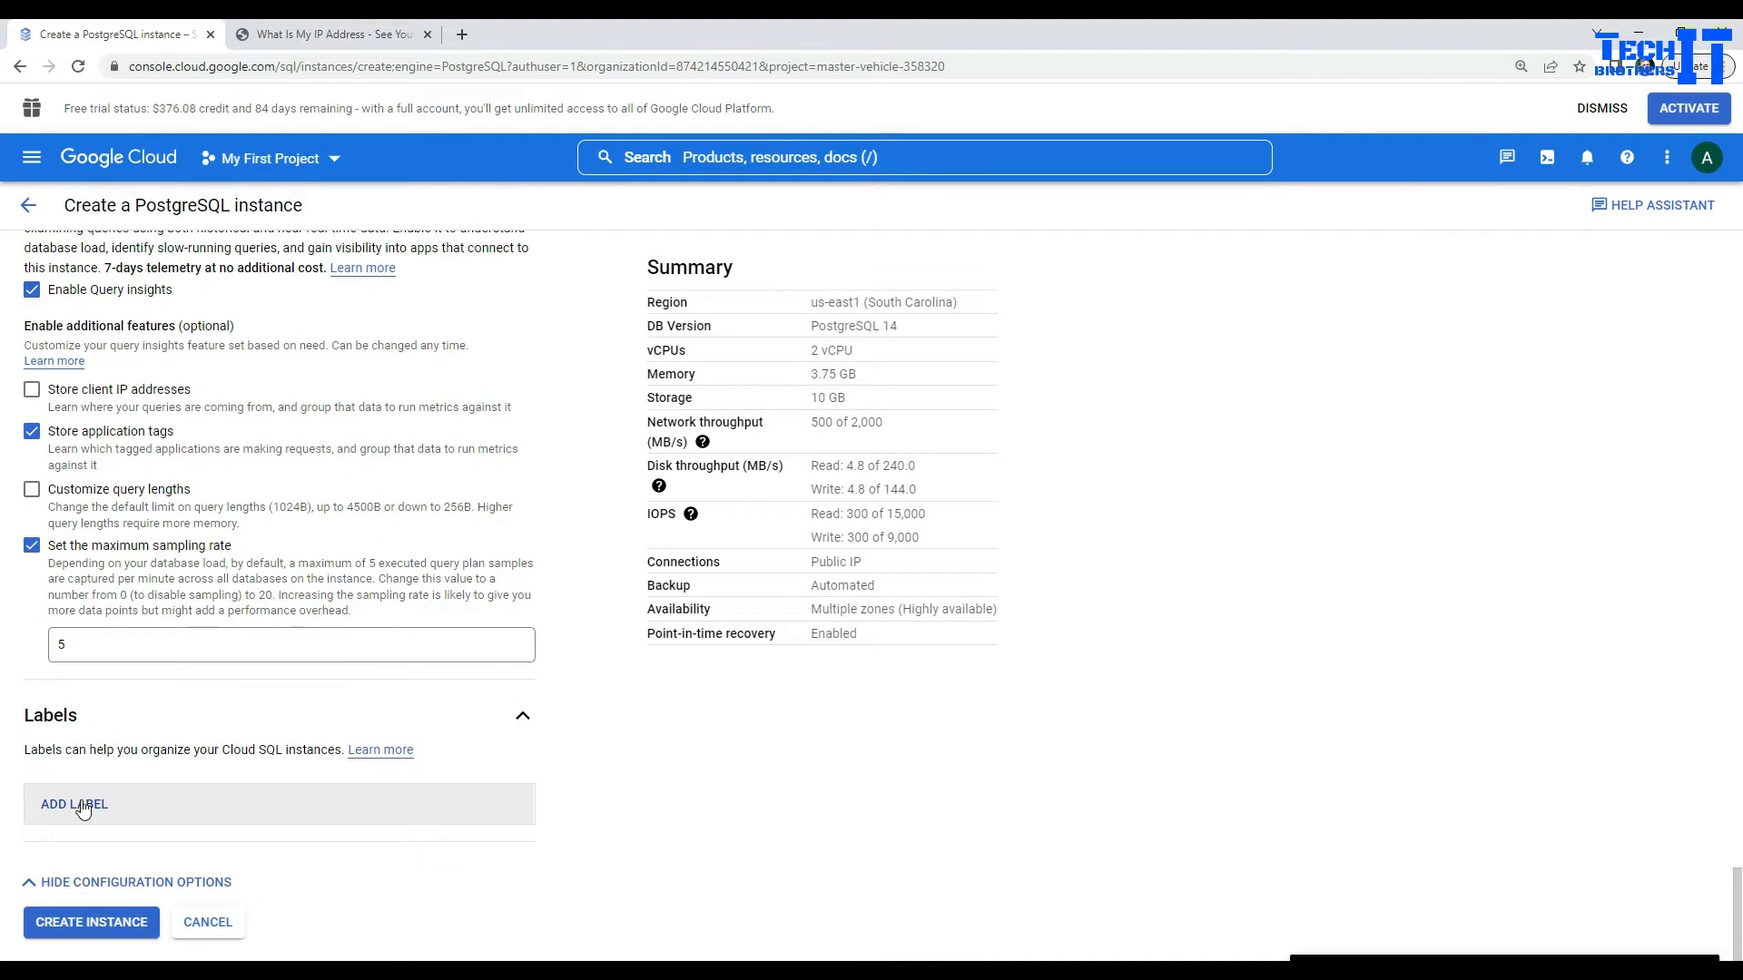
{"action": "left_click", "coordinate": [97, 811]}
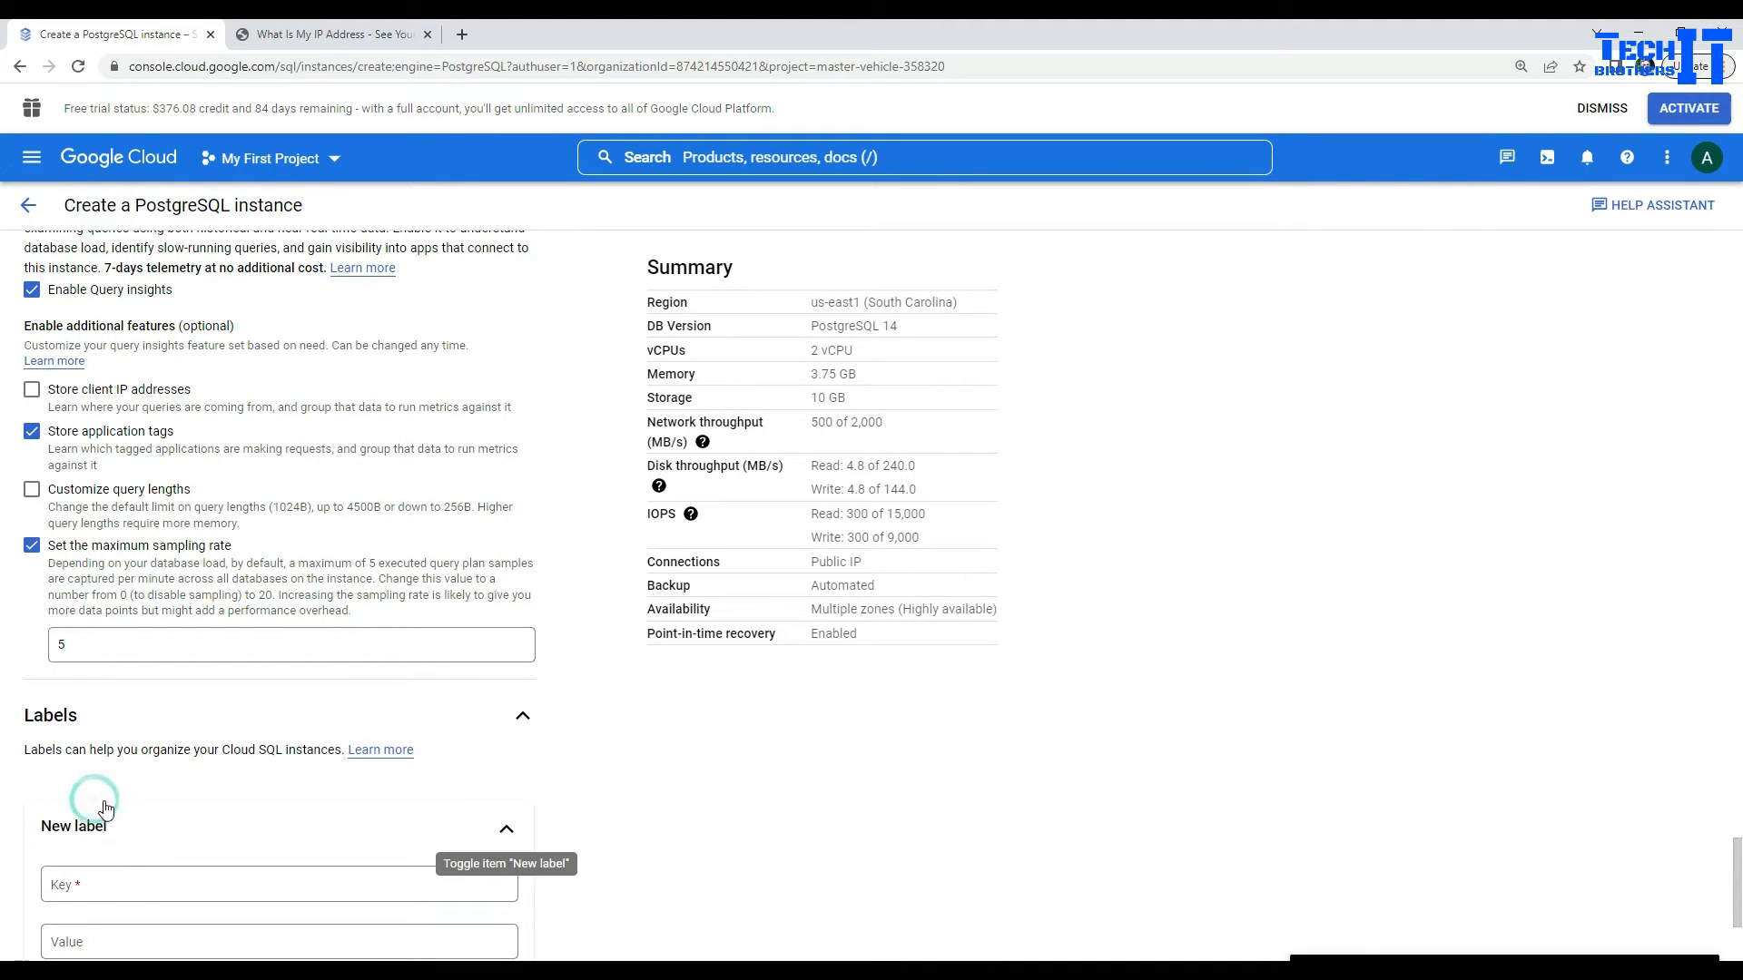
{"action": "left_click", "coordinate": [123, 894]}
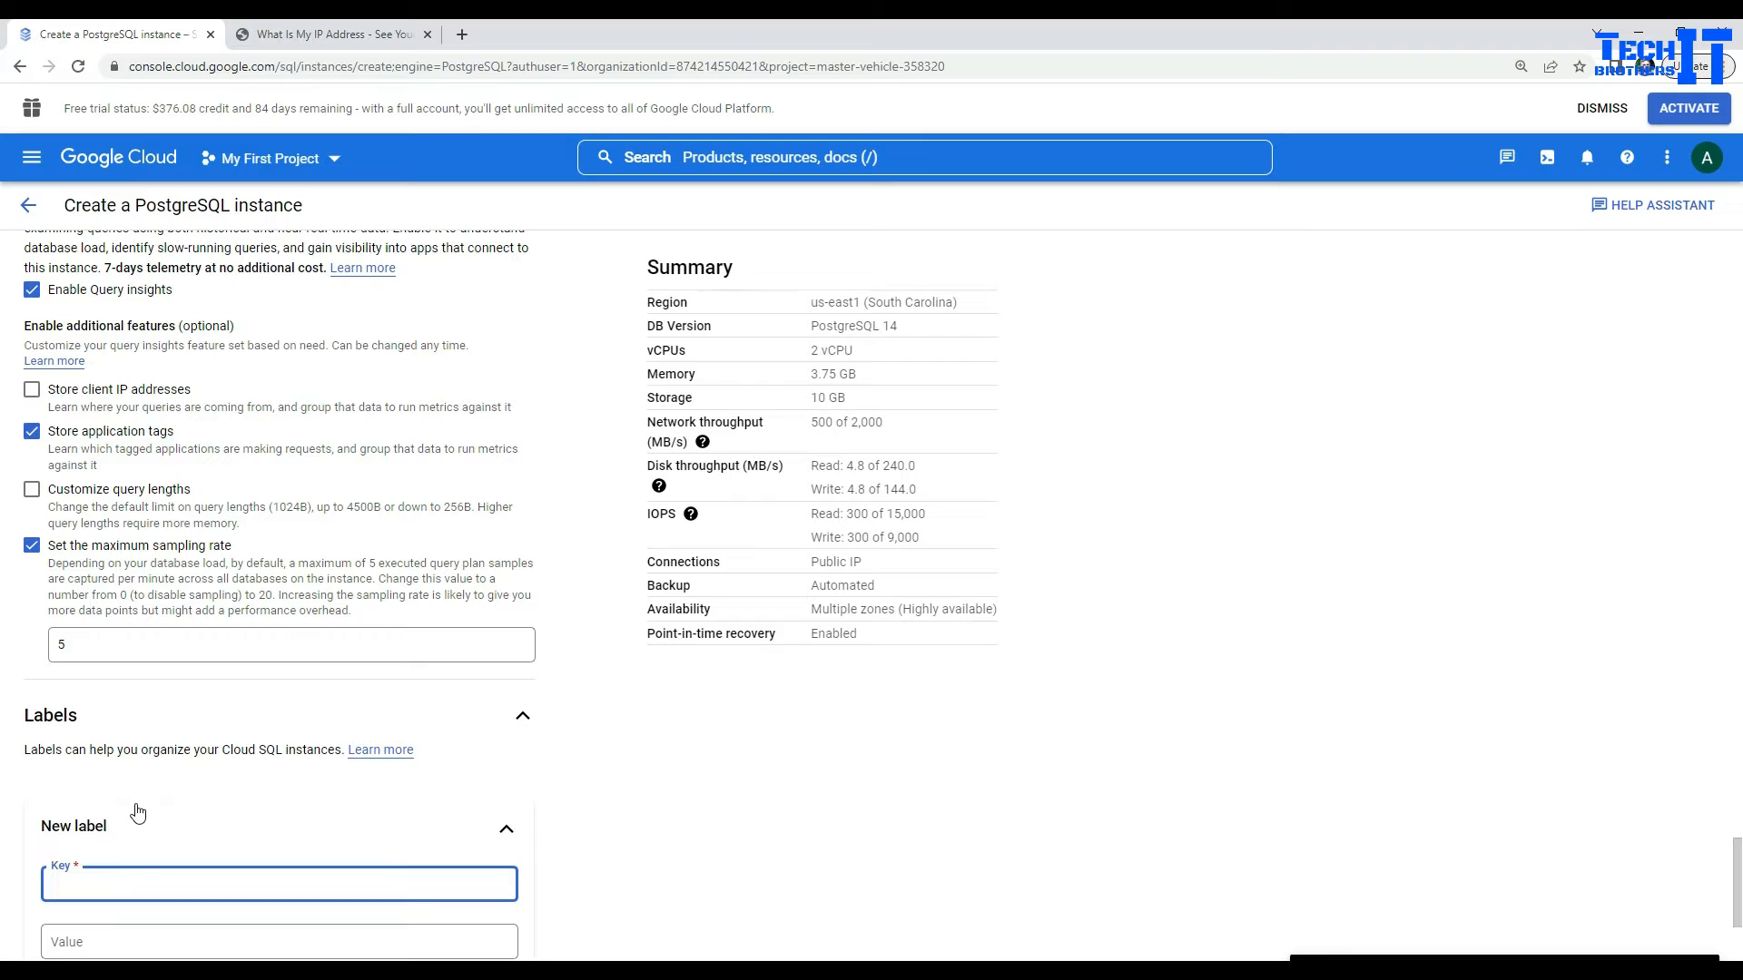
{"action": "type", "text": "prod"}
{"action": "left_click", "coordinate": [157, 933]}
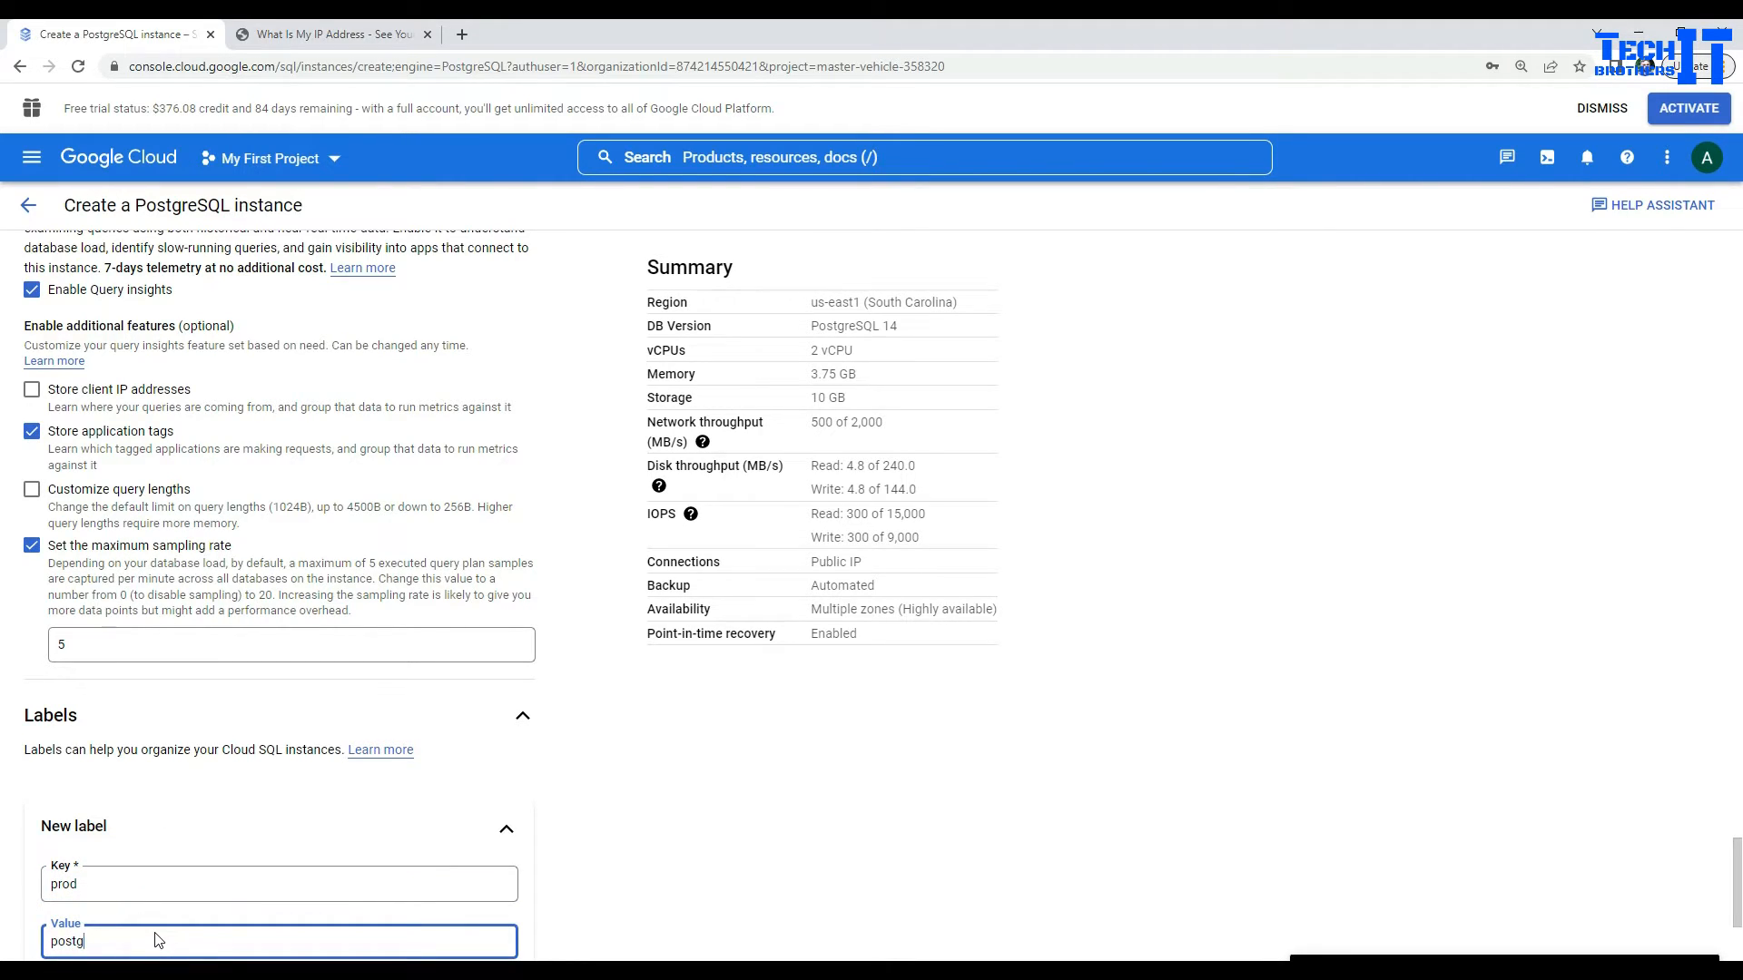
Step: Create the PostgreSQL instance with the configured settings
{"action": "left_click", "coordinate": [689, 803]}
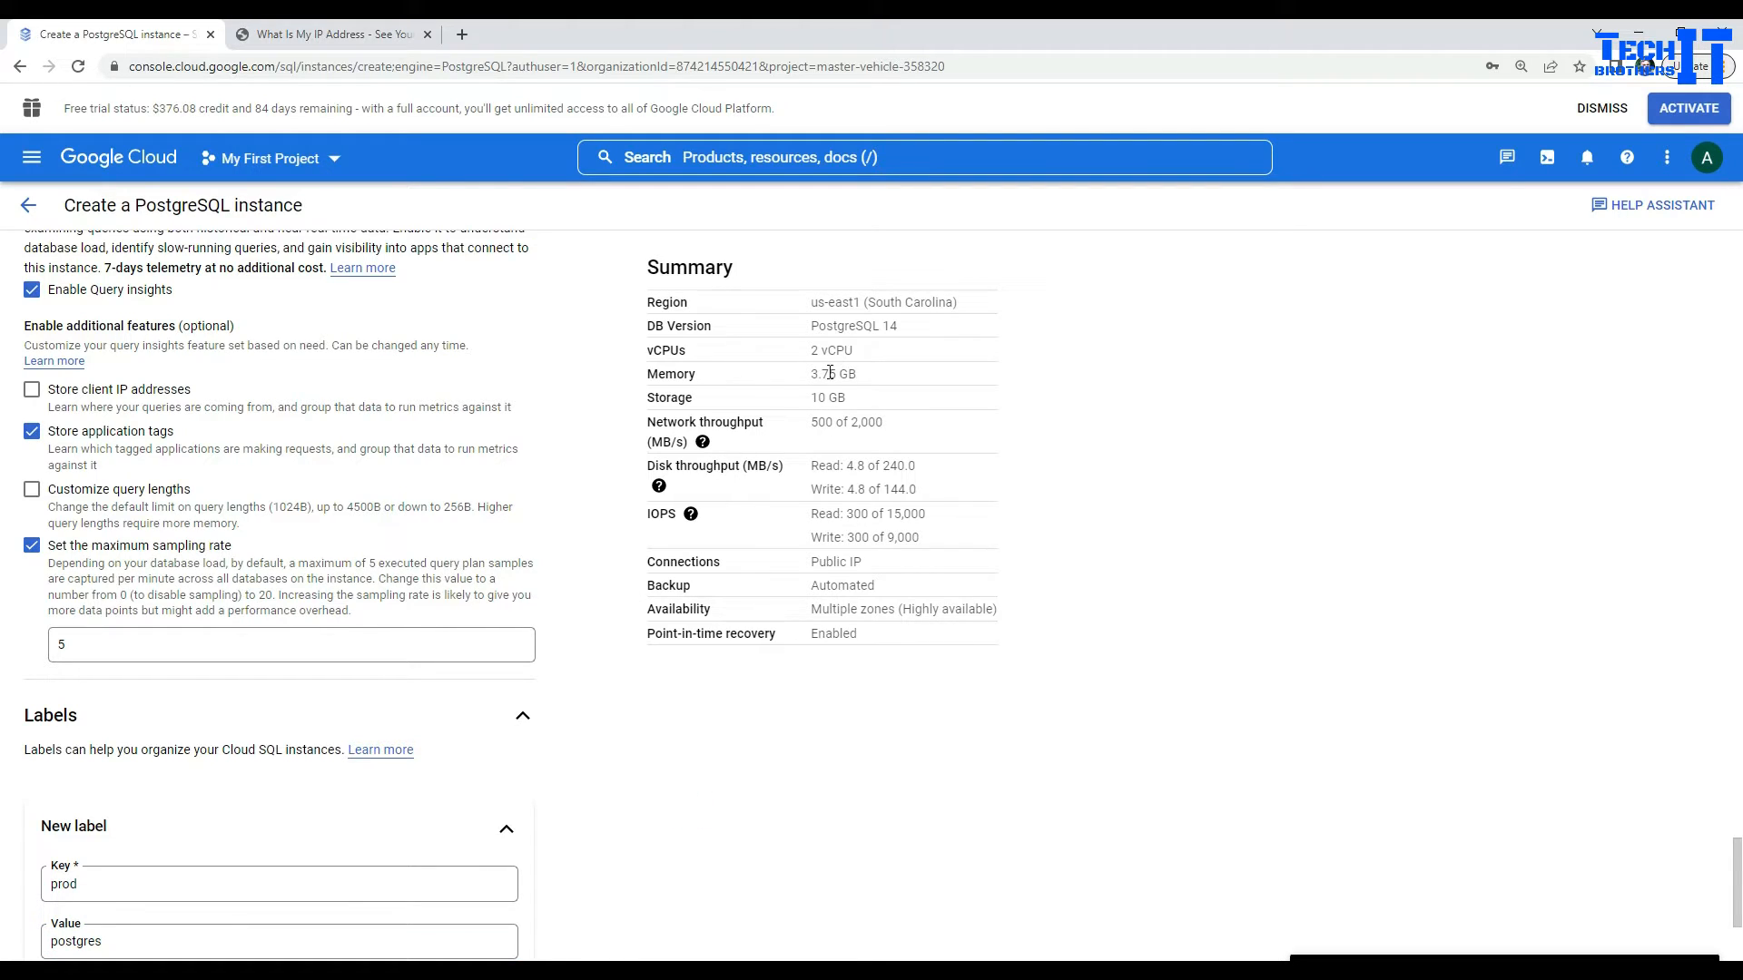
{"action": "left_click", "coordinate": [826, 781]}
{"action": "scroll", "coordinate": [799, 772], "scroll_direction": "down", "scroll_amount": 3}
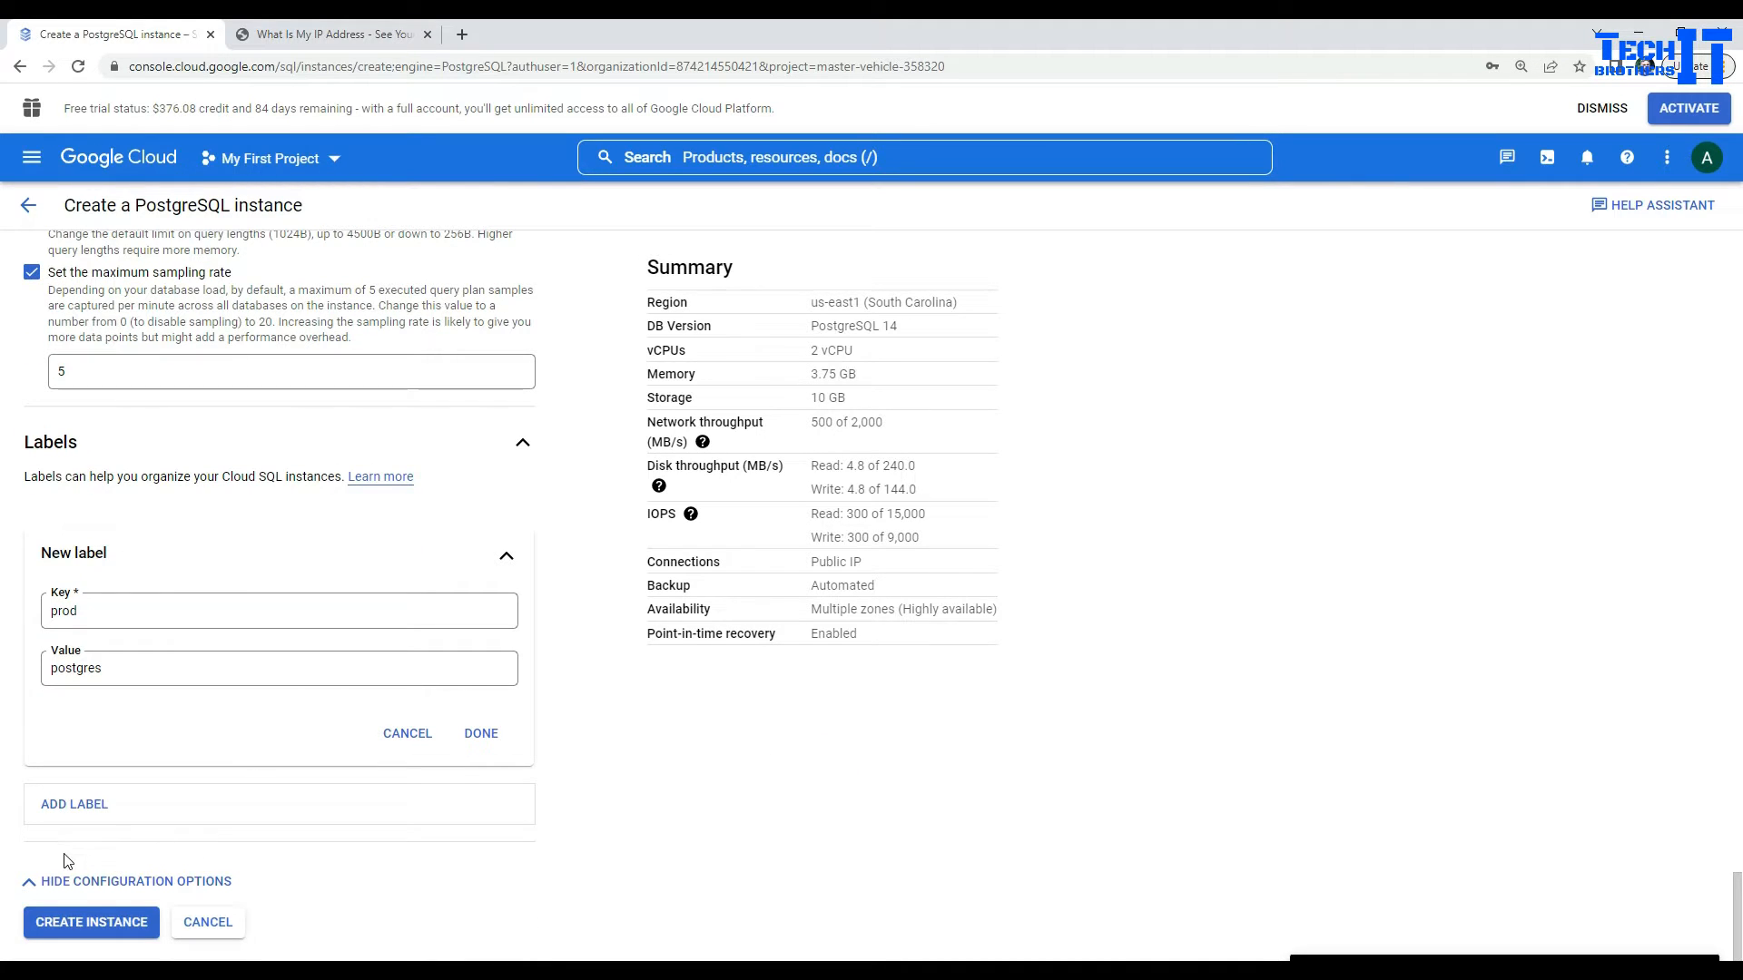
{"action": "left_click", "coordinate": [76, 927]}
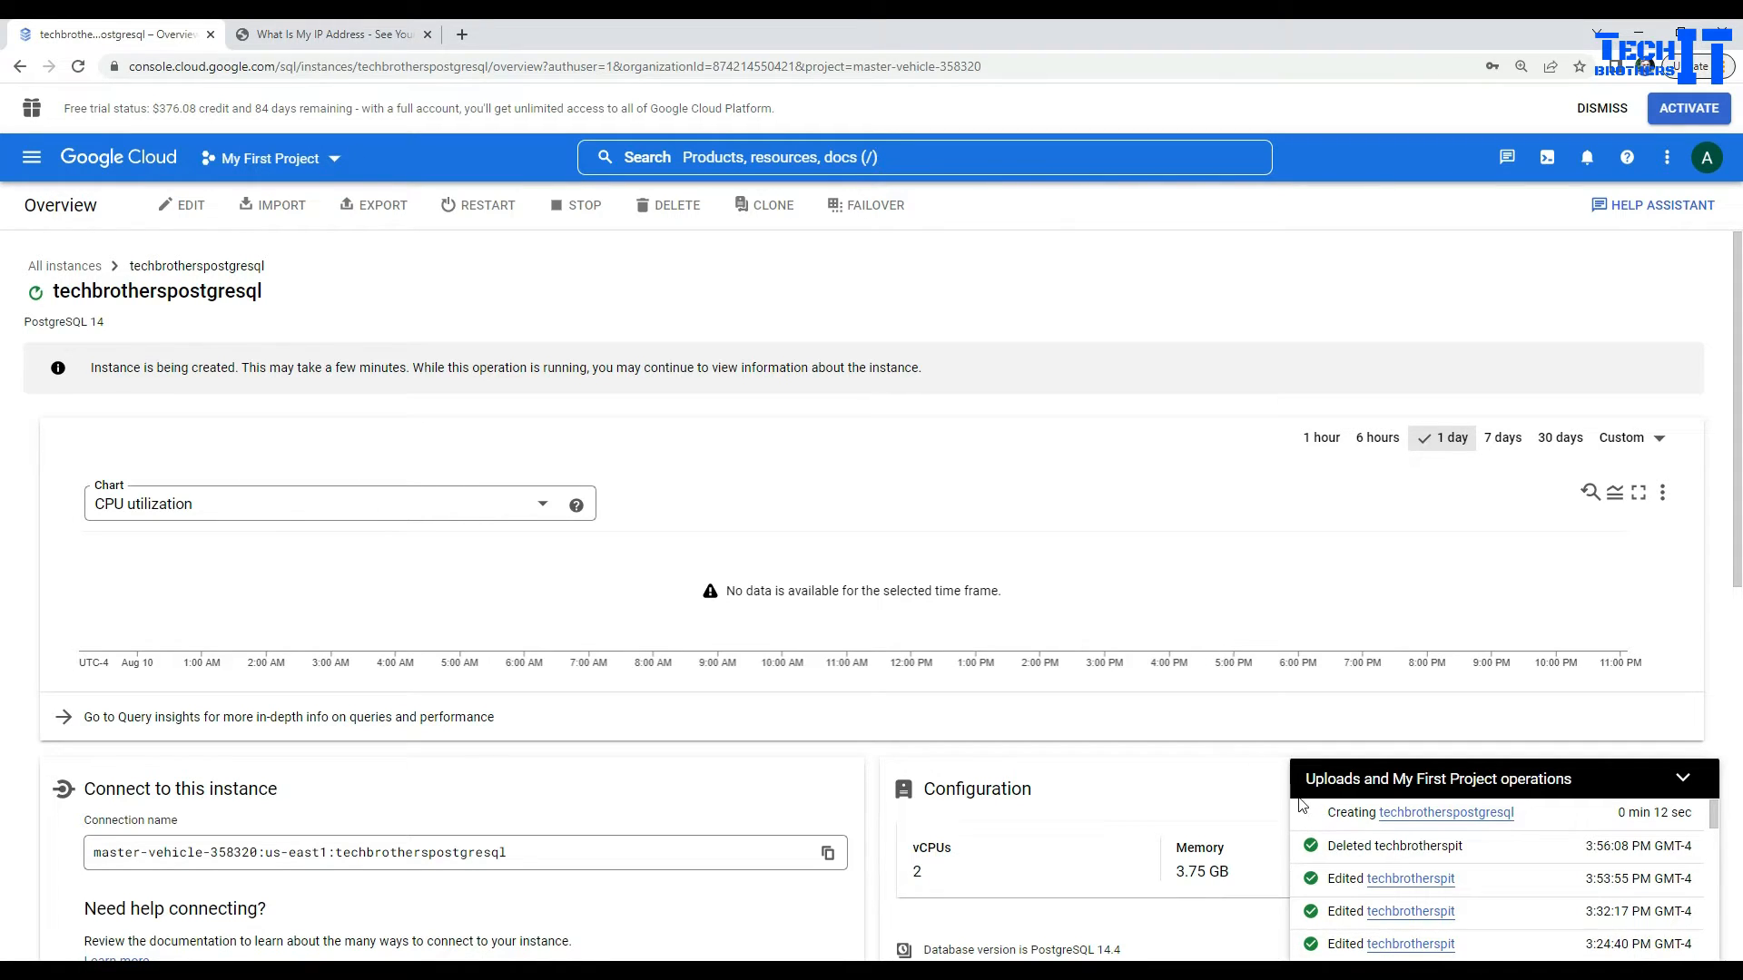
Step: Search Google in a new browser tab for "download pgadmin for postgresql"
{"action": "left_click", "coordinate": [463, 35]}
{"action": "left_click", "coordinate": [549, 69]}
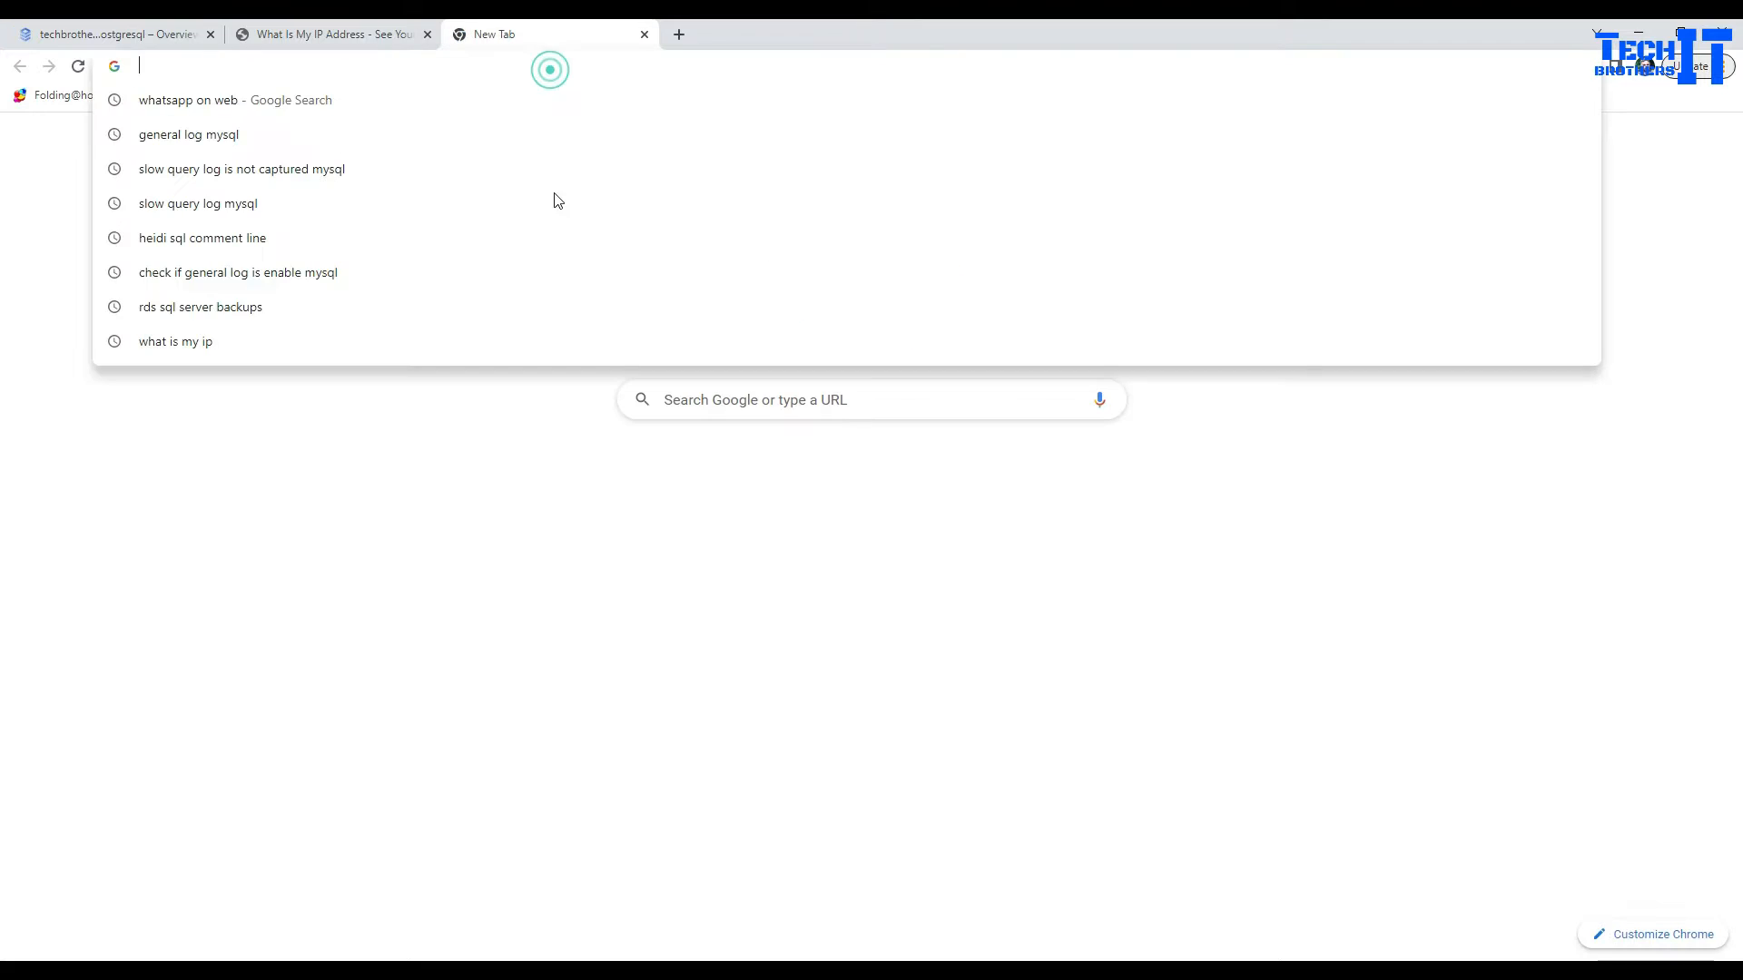
{"action": "left_click", "coordinate": [779, 746]}
{"action": "left_click", "coordinate": [837, 405]}
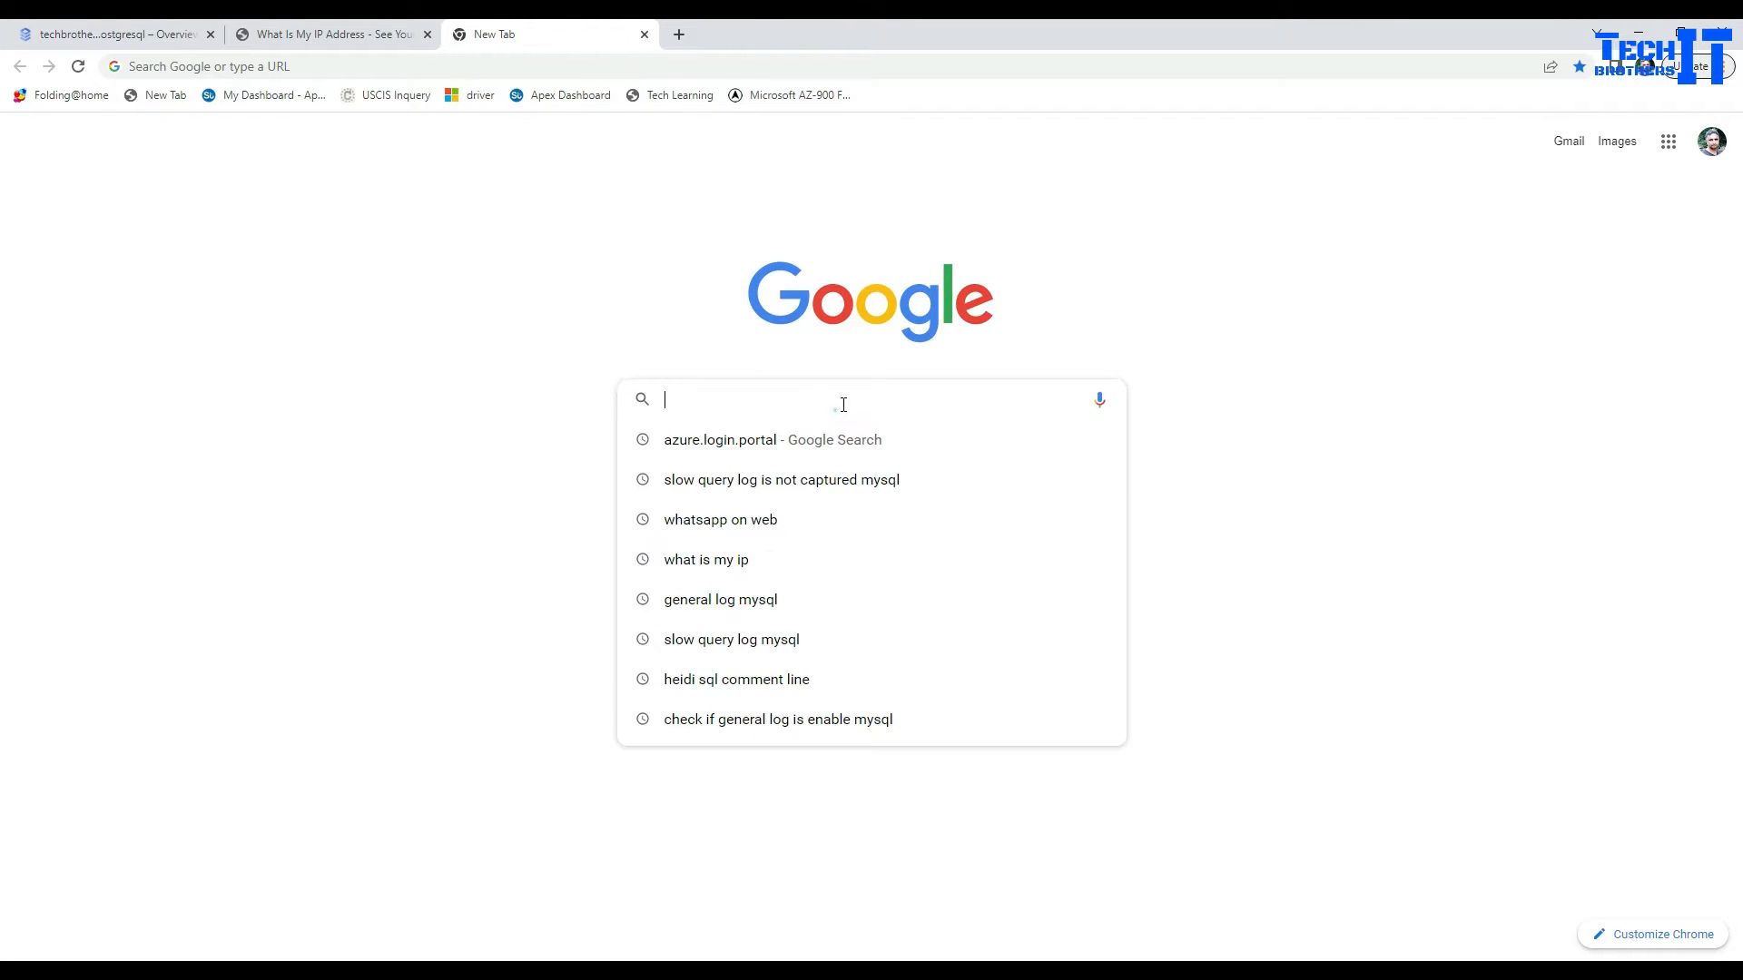
{"action": "type", "text": "download p"}
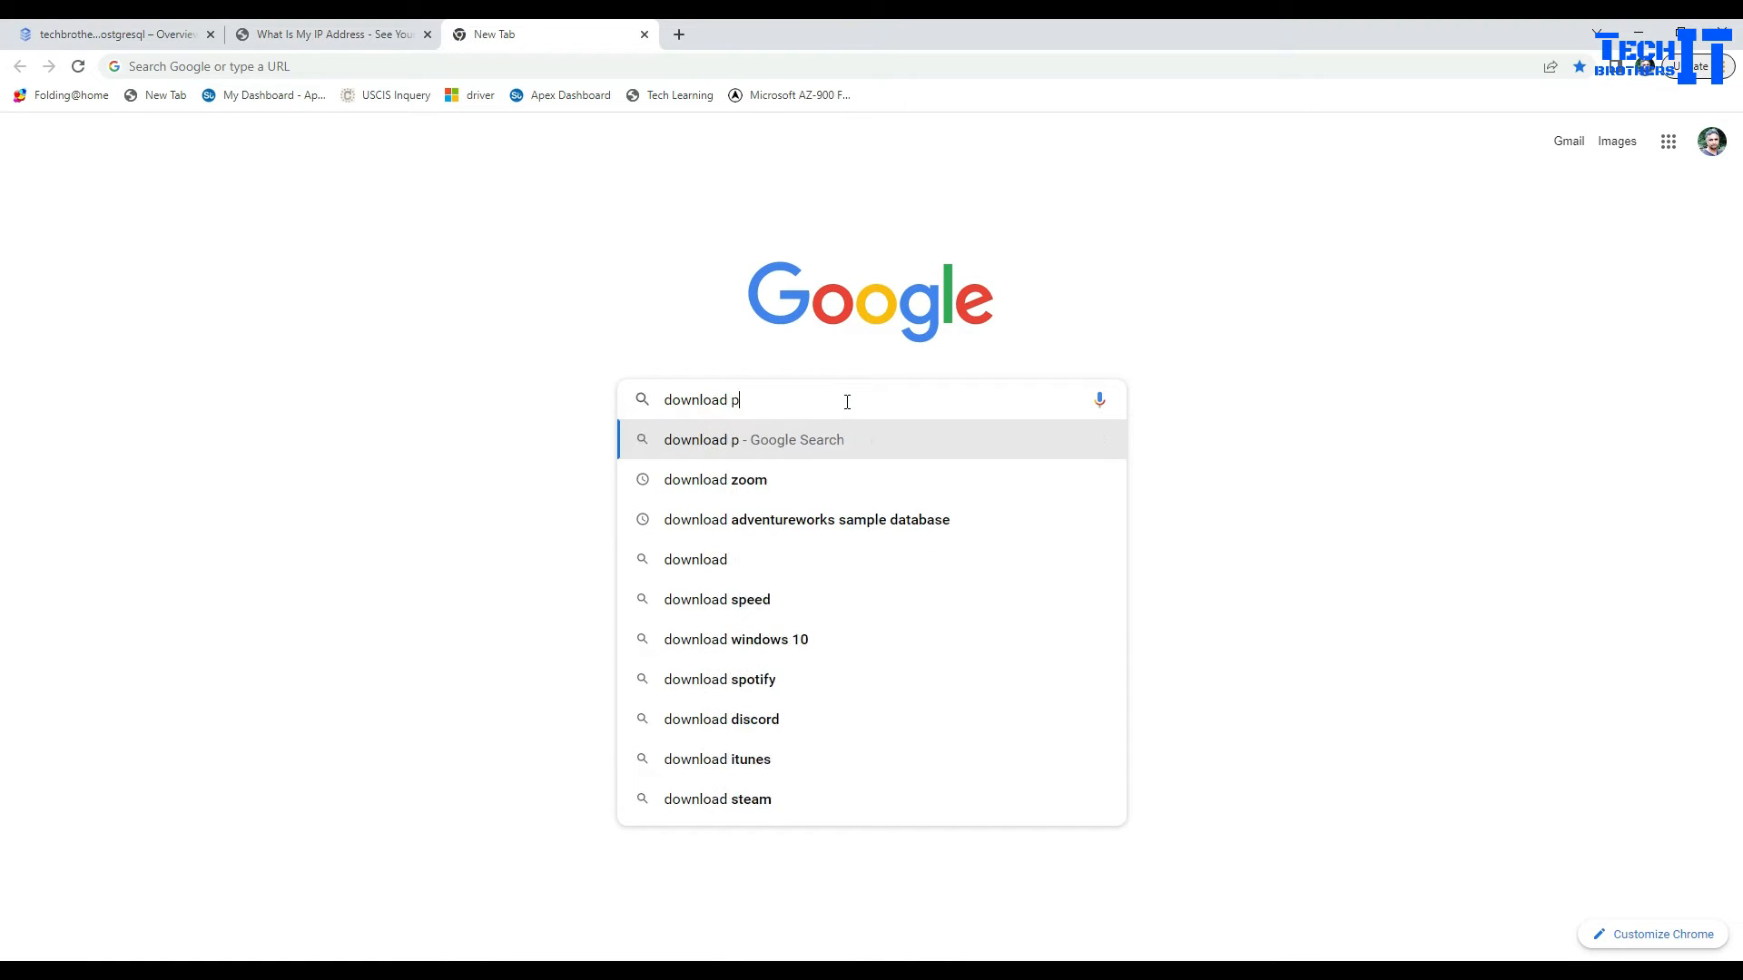
{"action": "type", "text": "gadmin"}
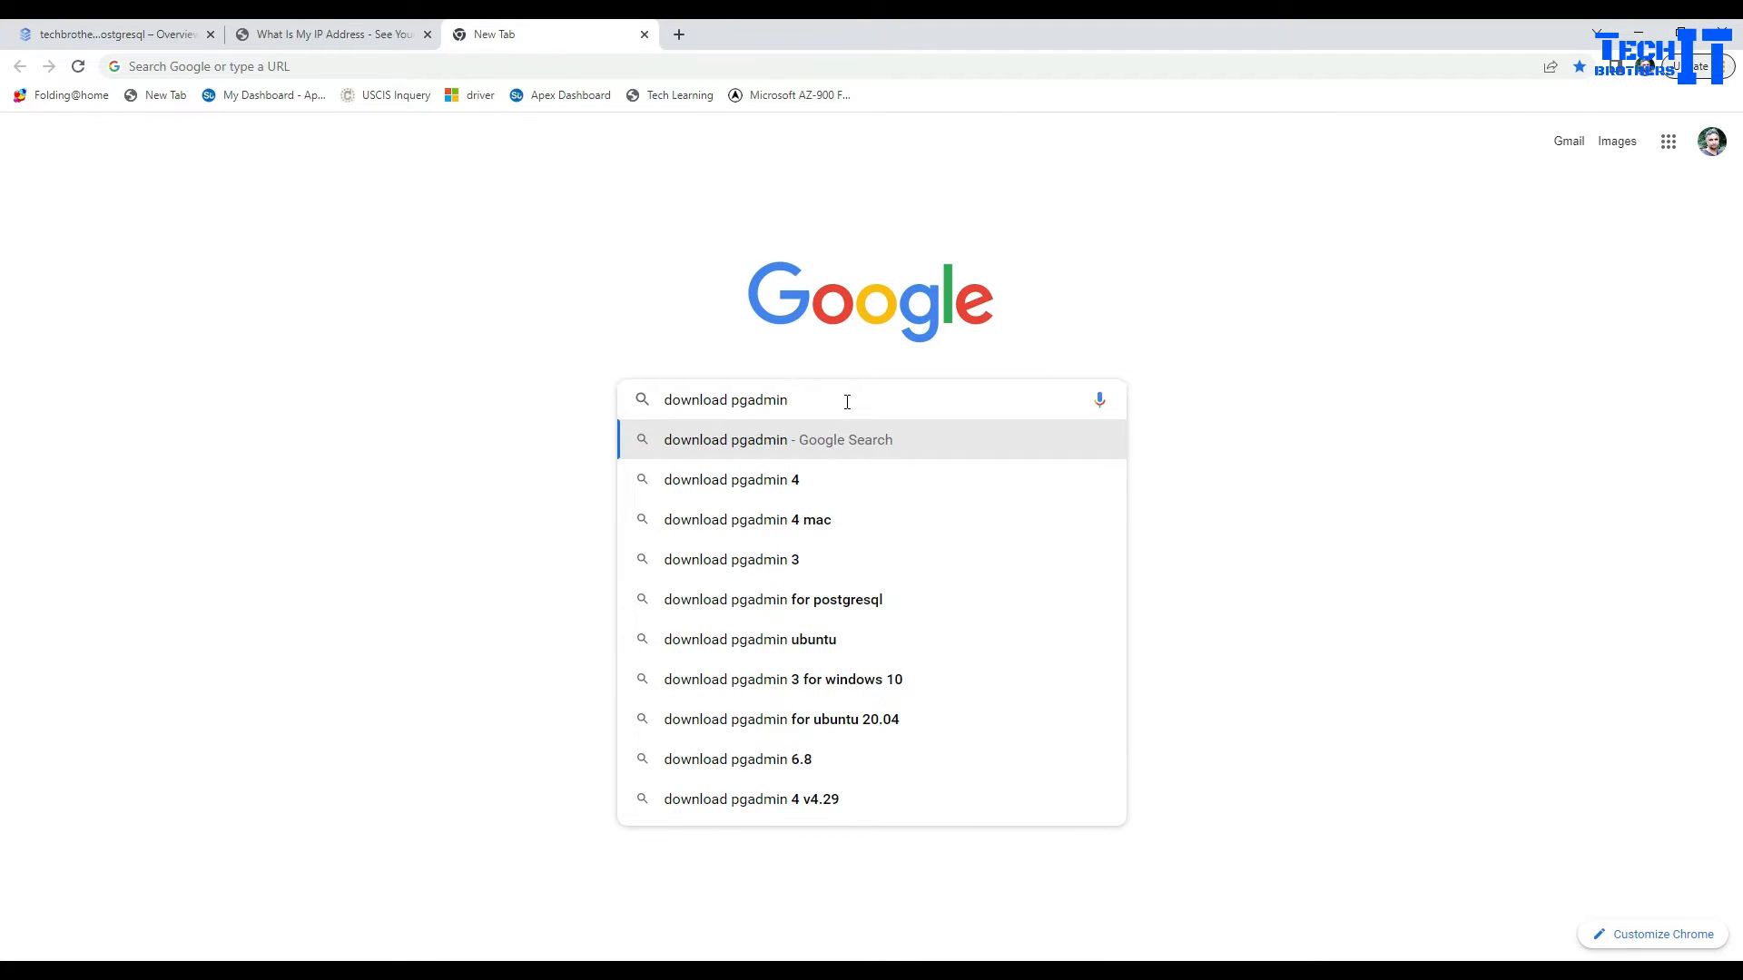
{"action": "left_click", "coordinate": [816, 599]}
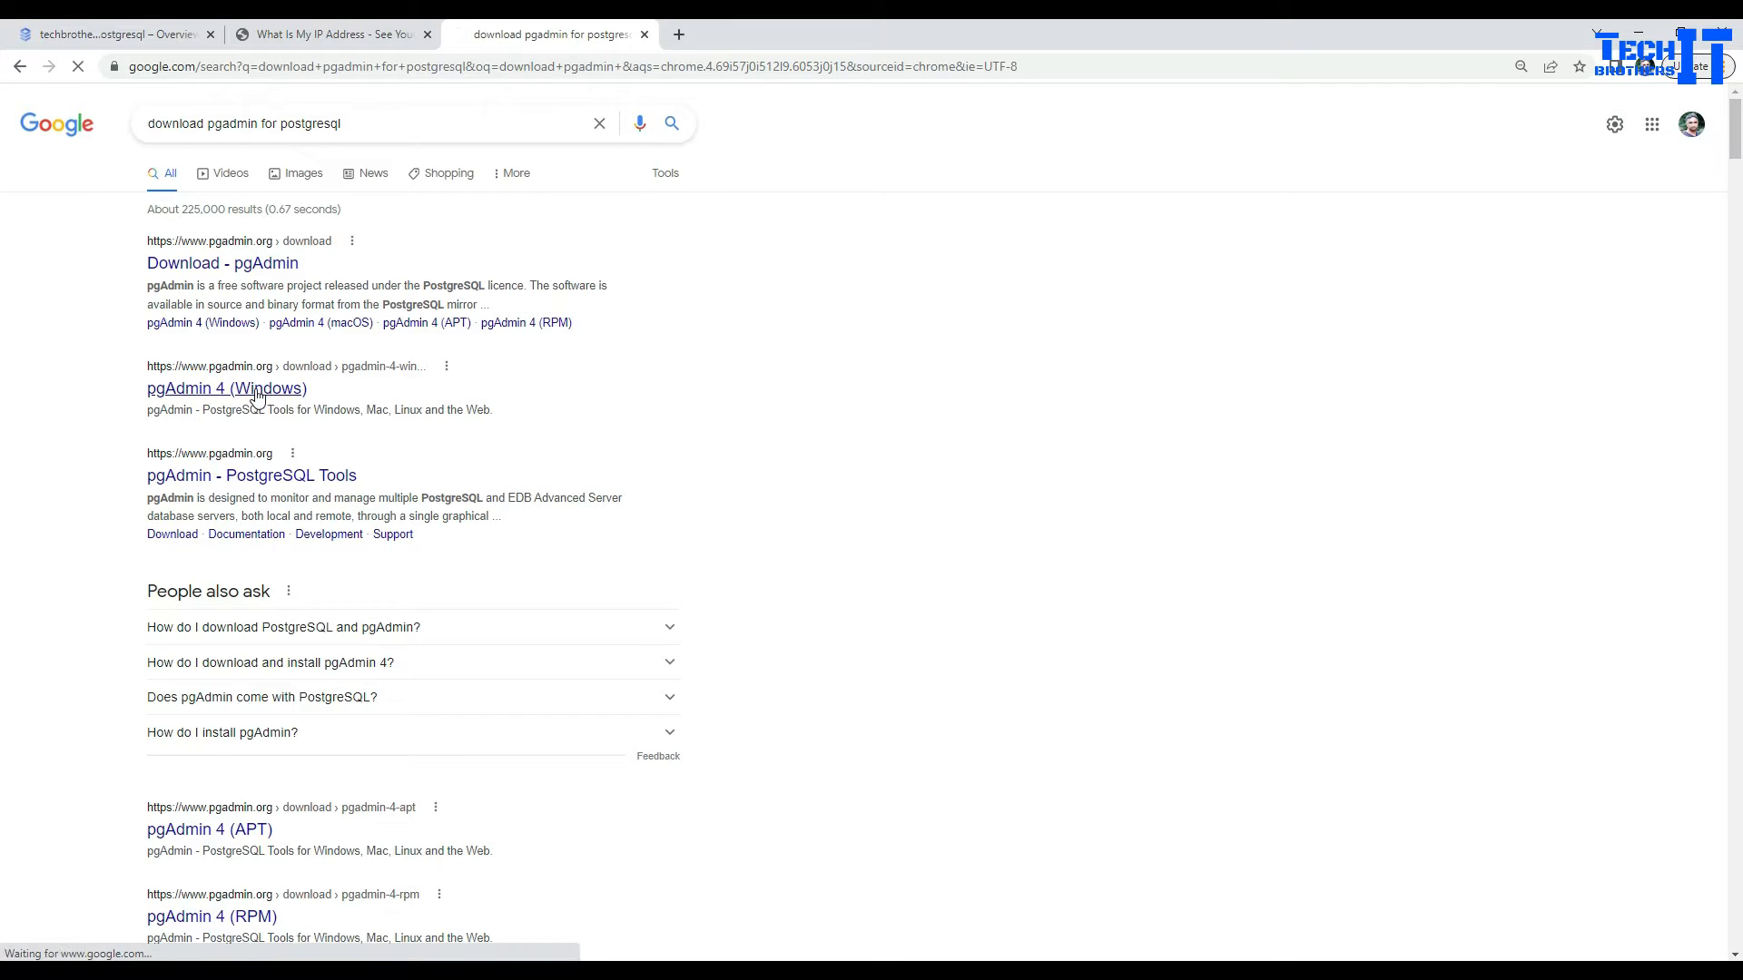
Step: Open the pgAdmin 4 (Windows) download page and download pgadmin4-6.12-x64.exe from version v6.12
{"action": "left_click", "coordinate": [257, 393]}
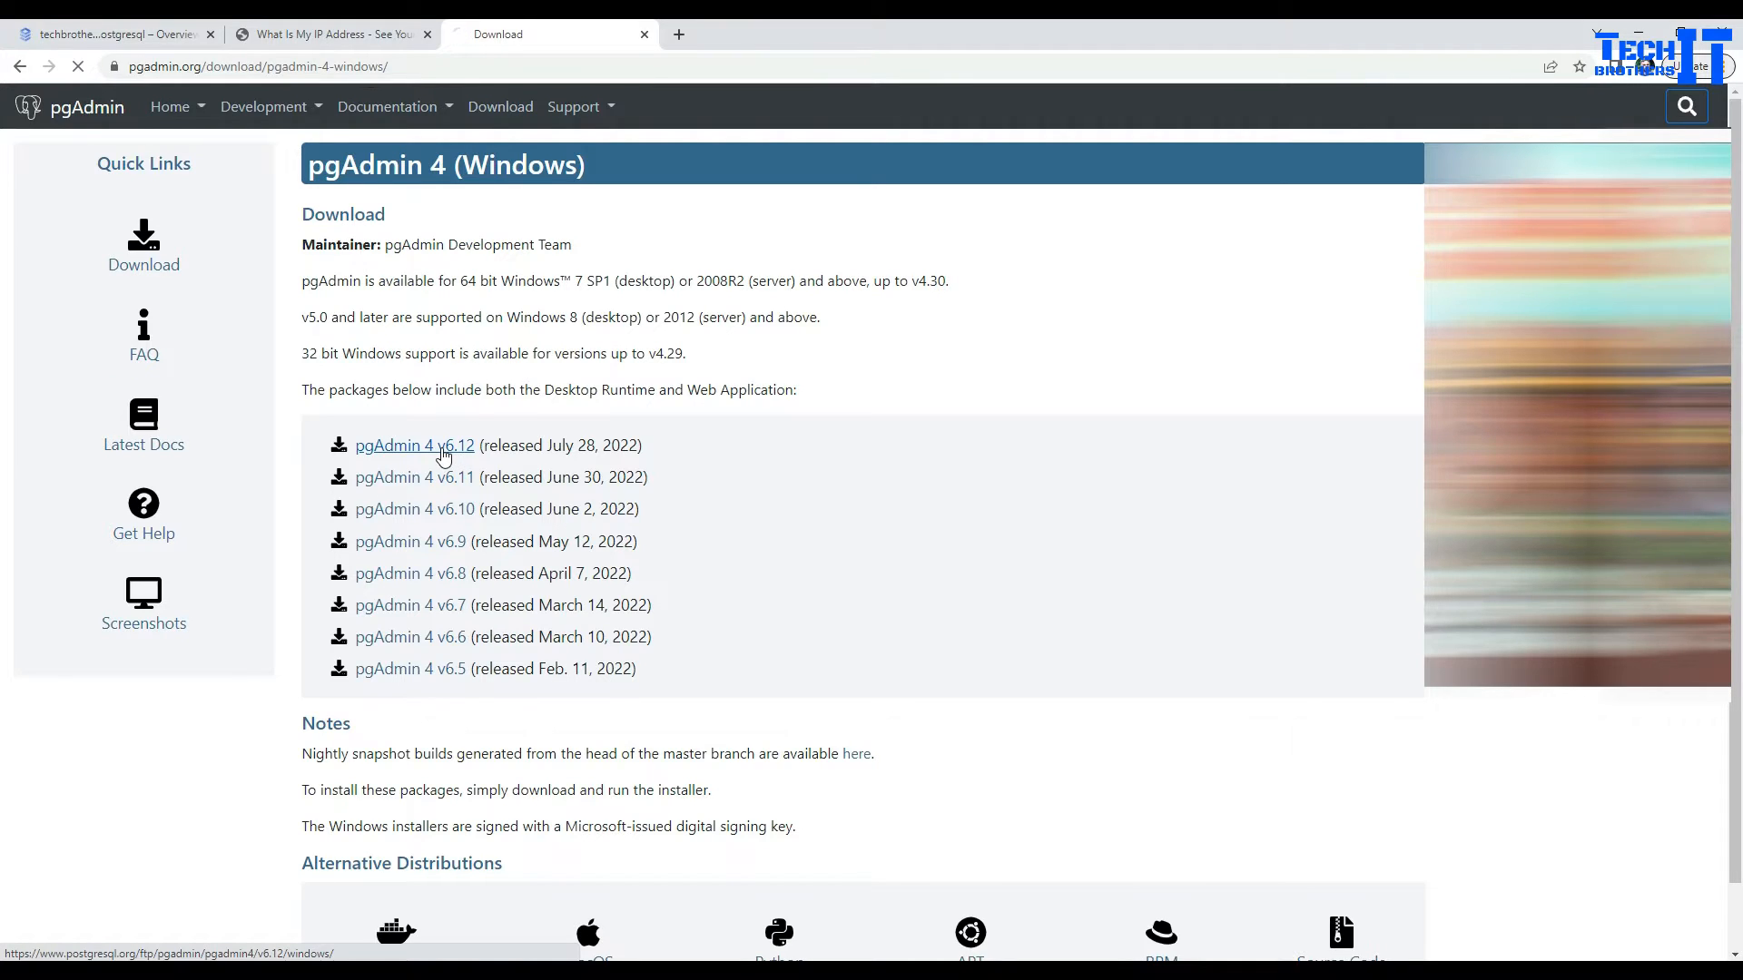
{"action": "left_click", "coordinate": [443, 454]}
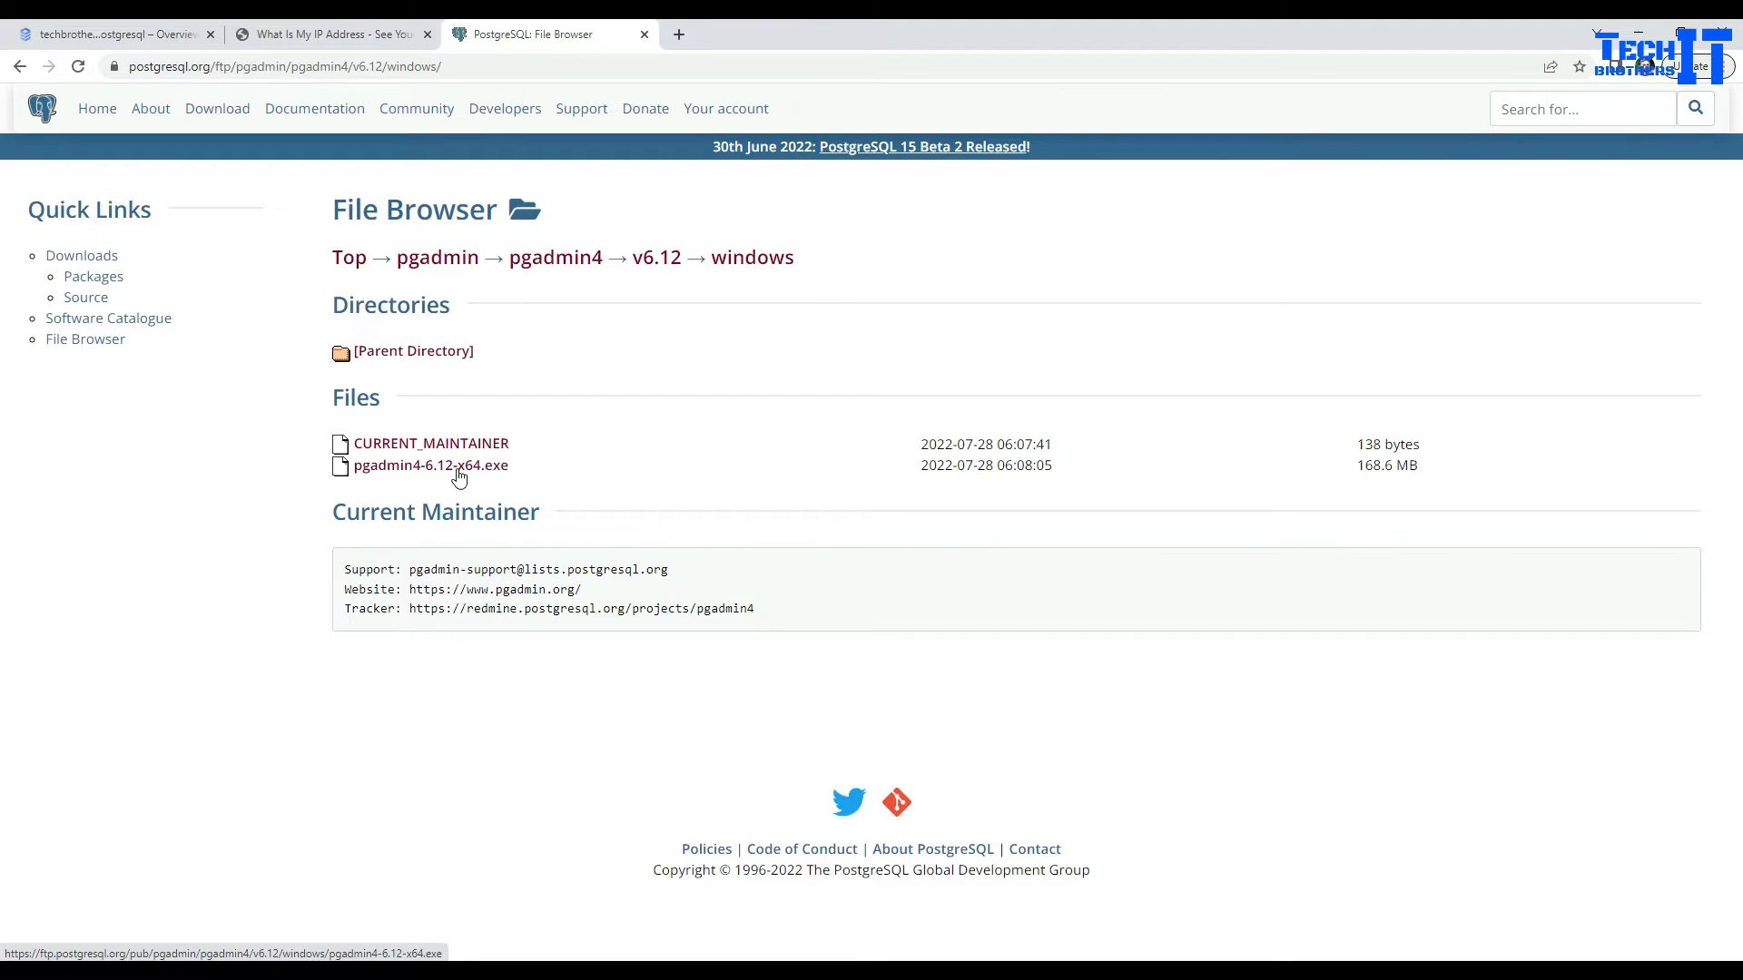
{"action": "left_click", "coordinate": [367, 467]}
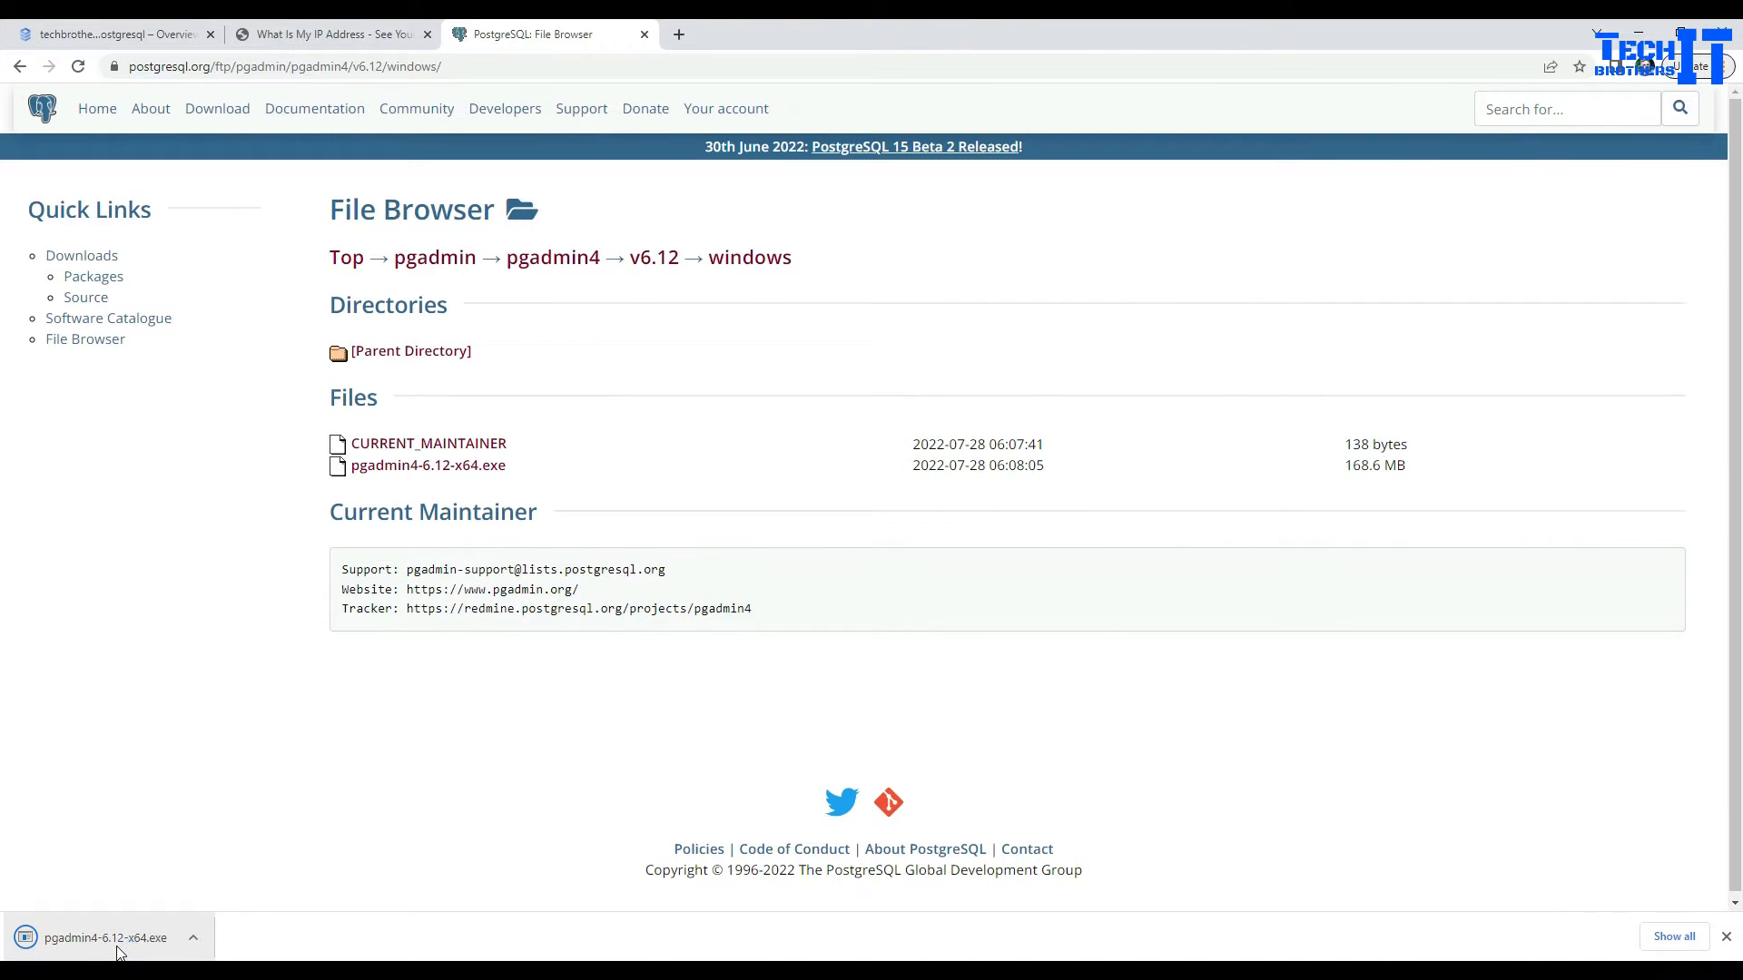
Step: Run the downloaded pgAdmin 4 installer for all users and accept the license agreement
{"action": "left_click", "coordinate": [113, 949]}
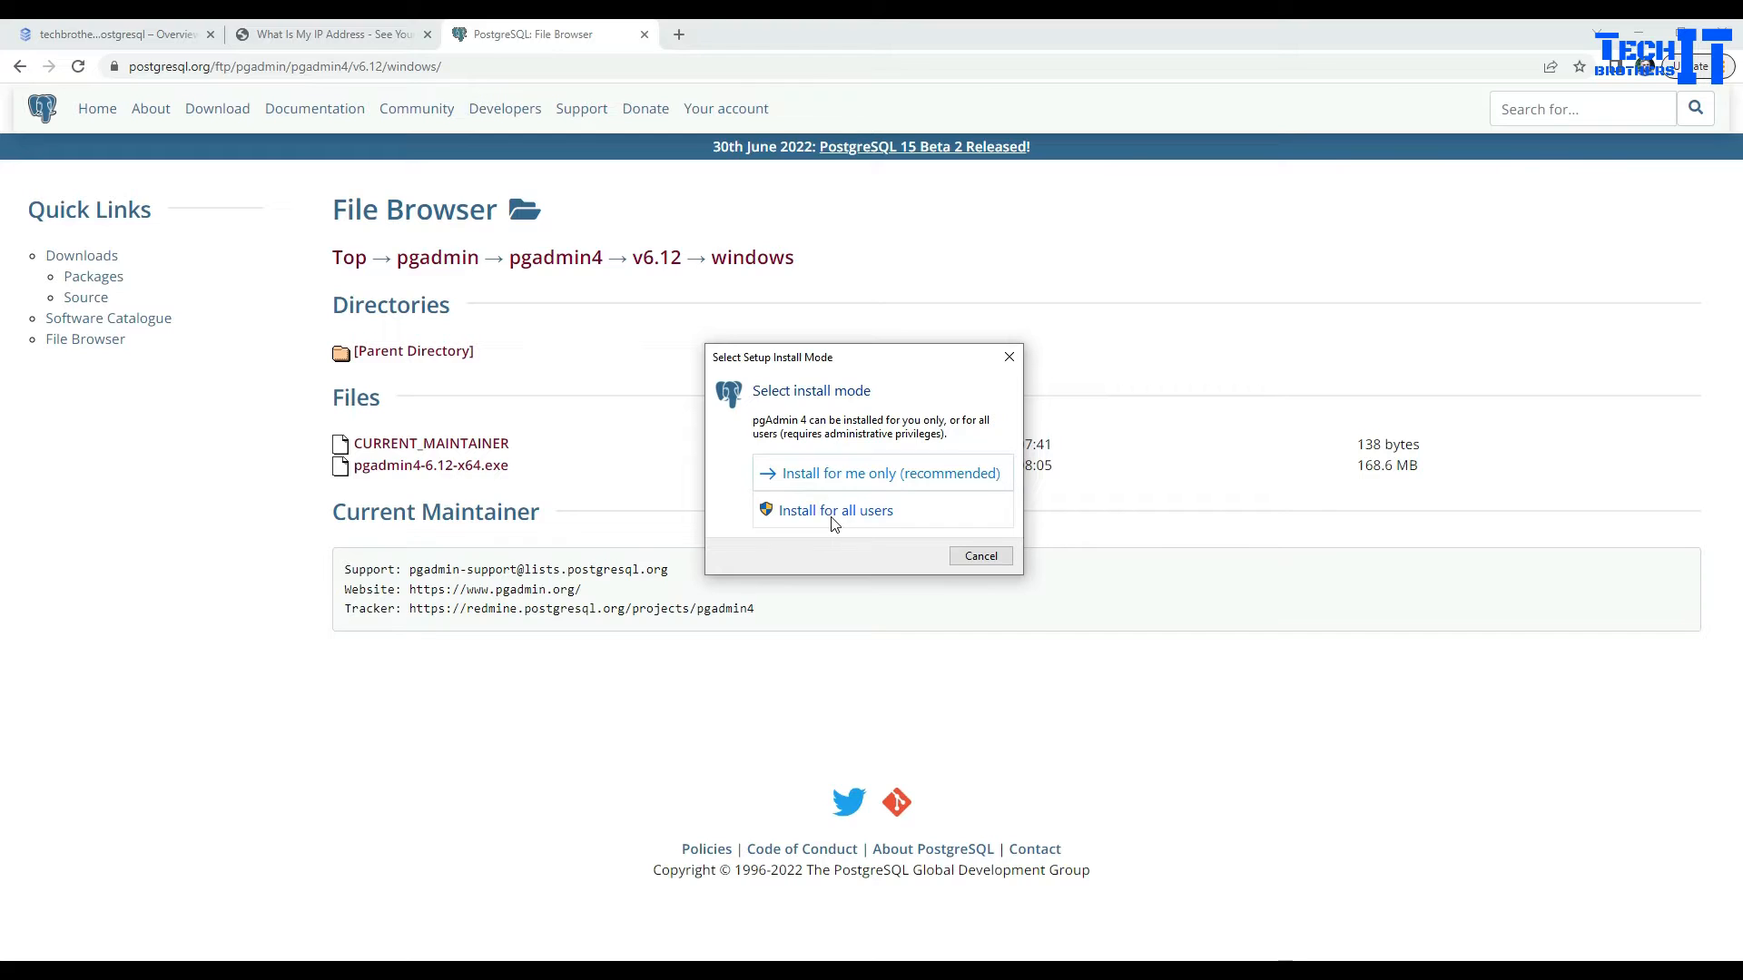
{"action": "left_click", "coordinate": [833, 513]}
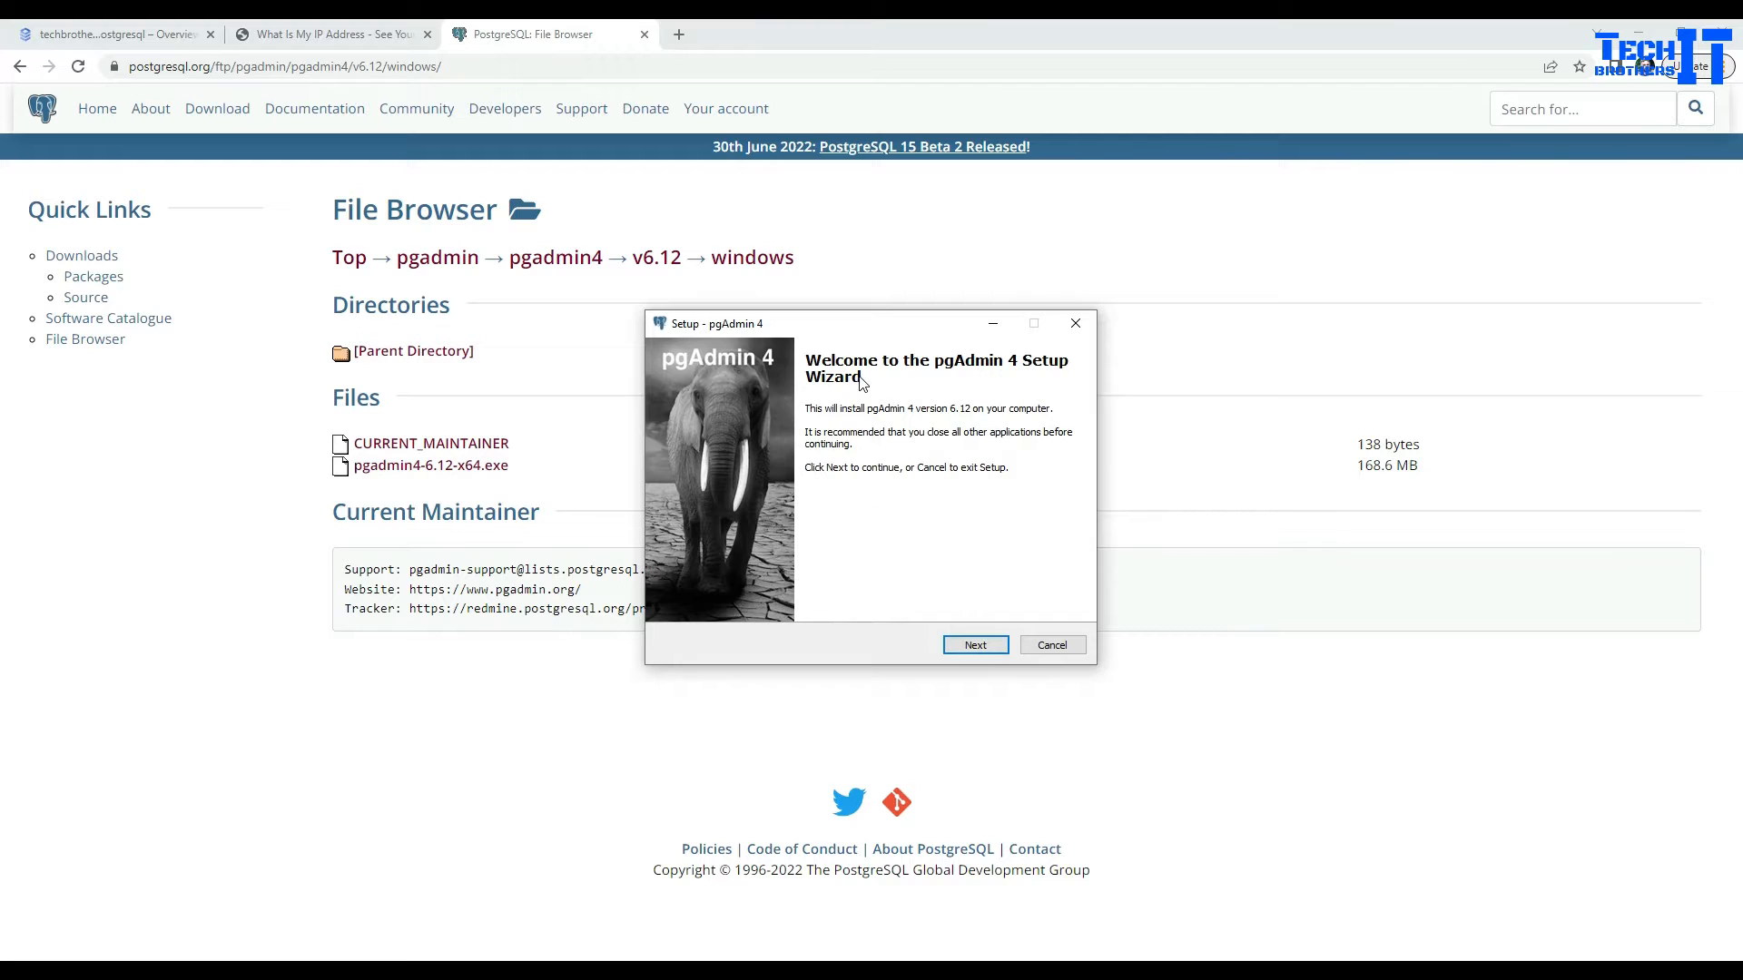
{"action": "left_click", "coordinate": [945, 641]}
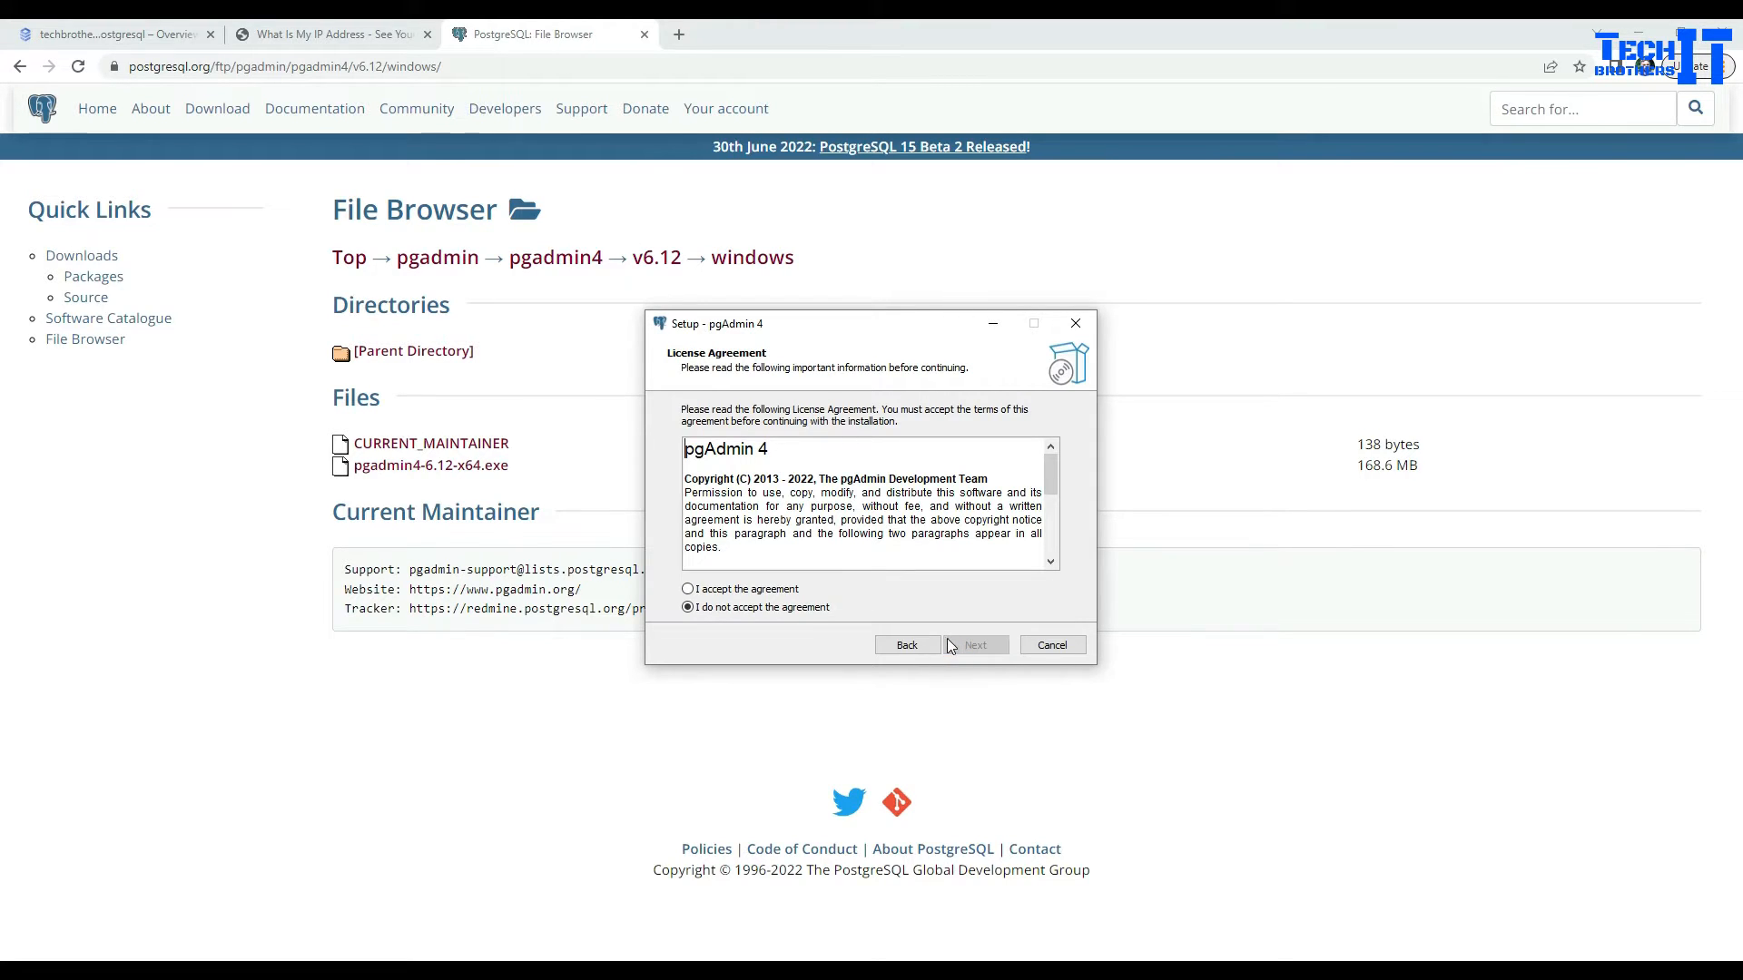
{"action": "left_click", "coordinate": [733, 591]}
{"action": "left_click", "coordinate": [974, 646]}
Step: Install pgAdmin 4 in C:\Program Files\pgAdmin 4\v6 with the pgAdmin 4 Start Menu folder and finish the setup
{"action": "left_click", "coordinate": [763, 475]}
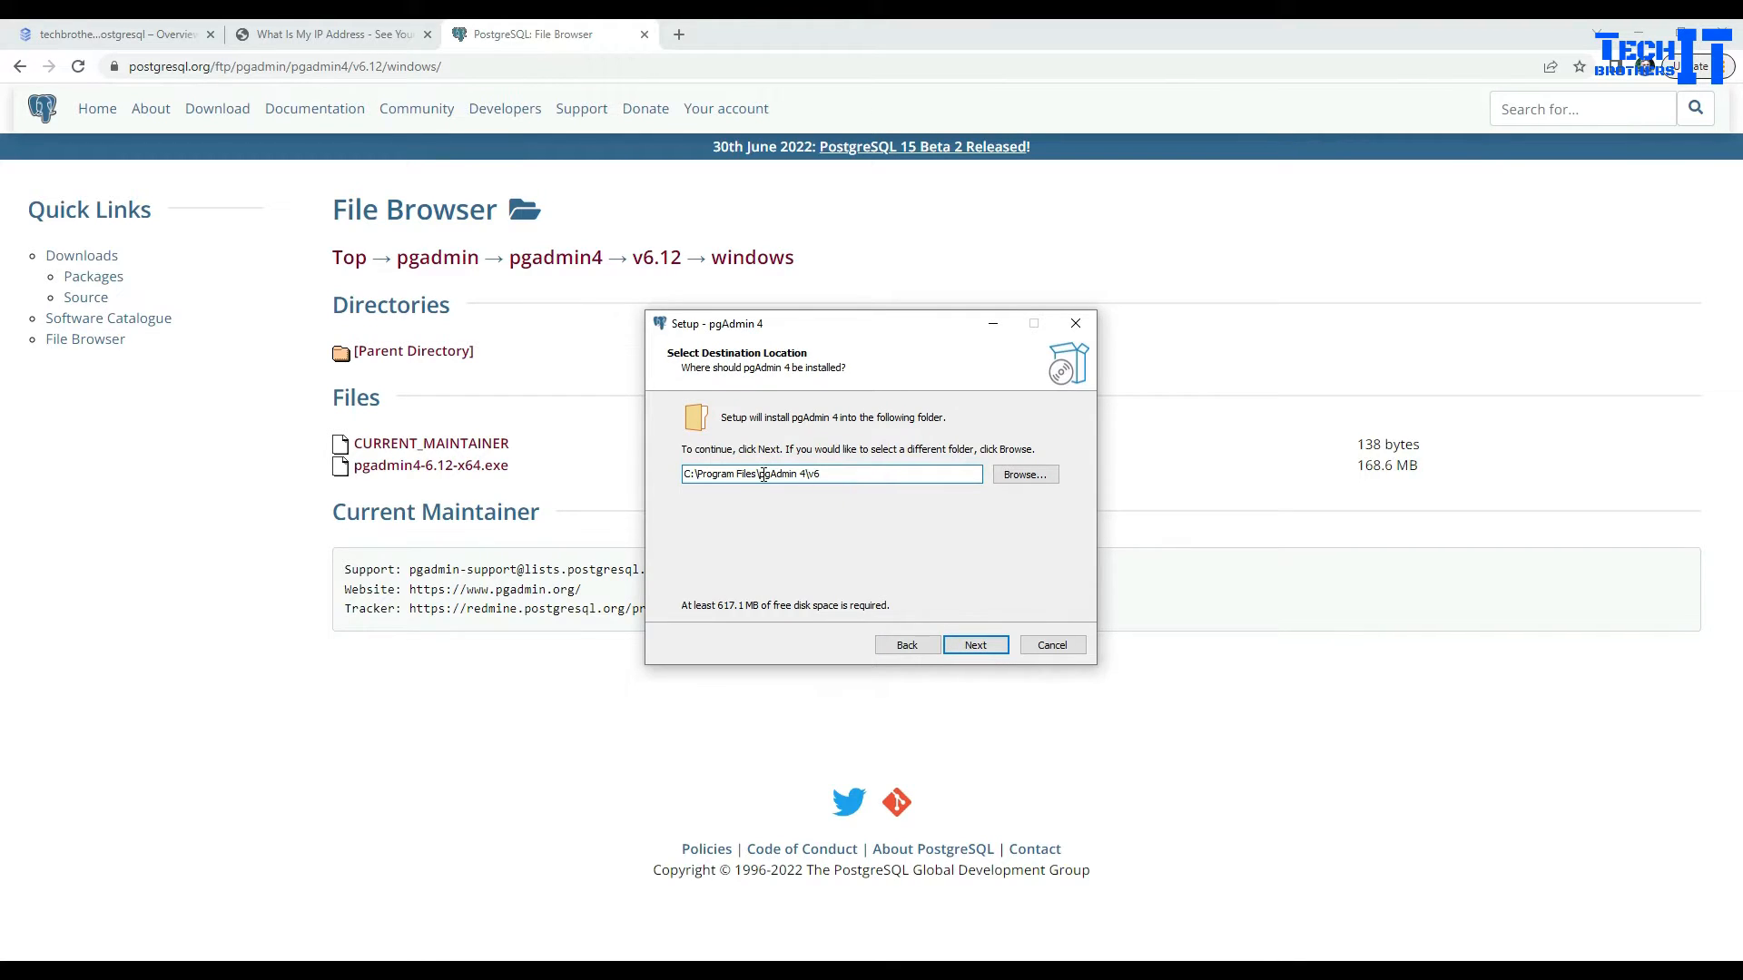
{"action": "left_click", "coordinate": [984, 648]}
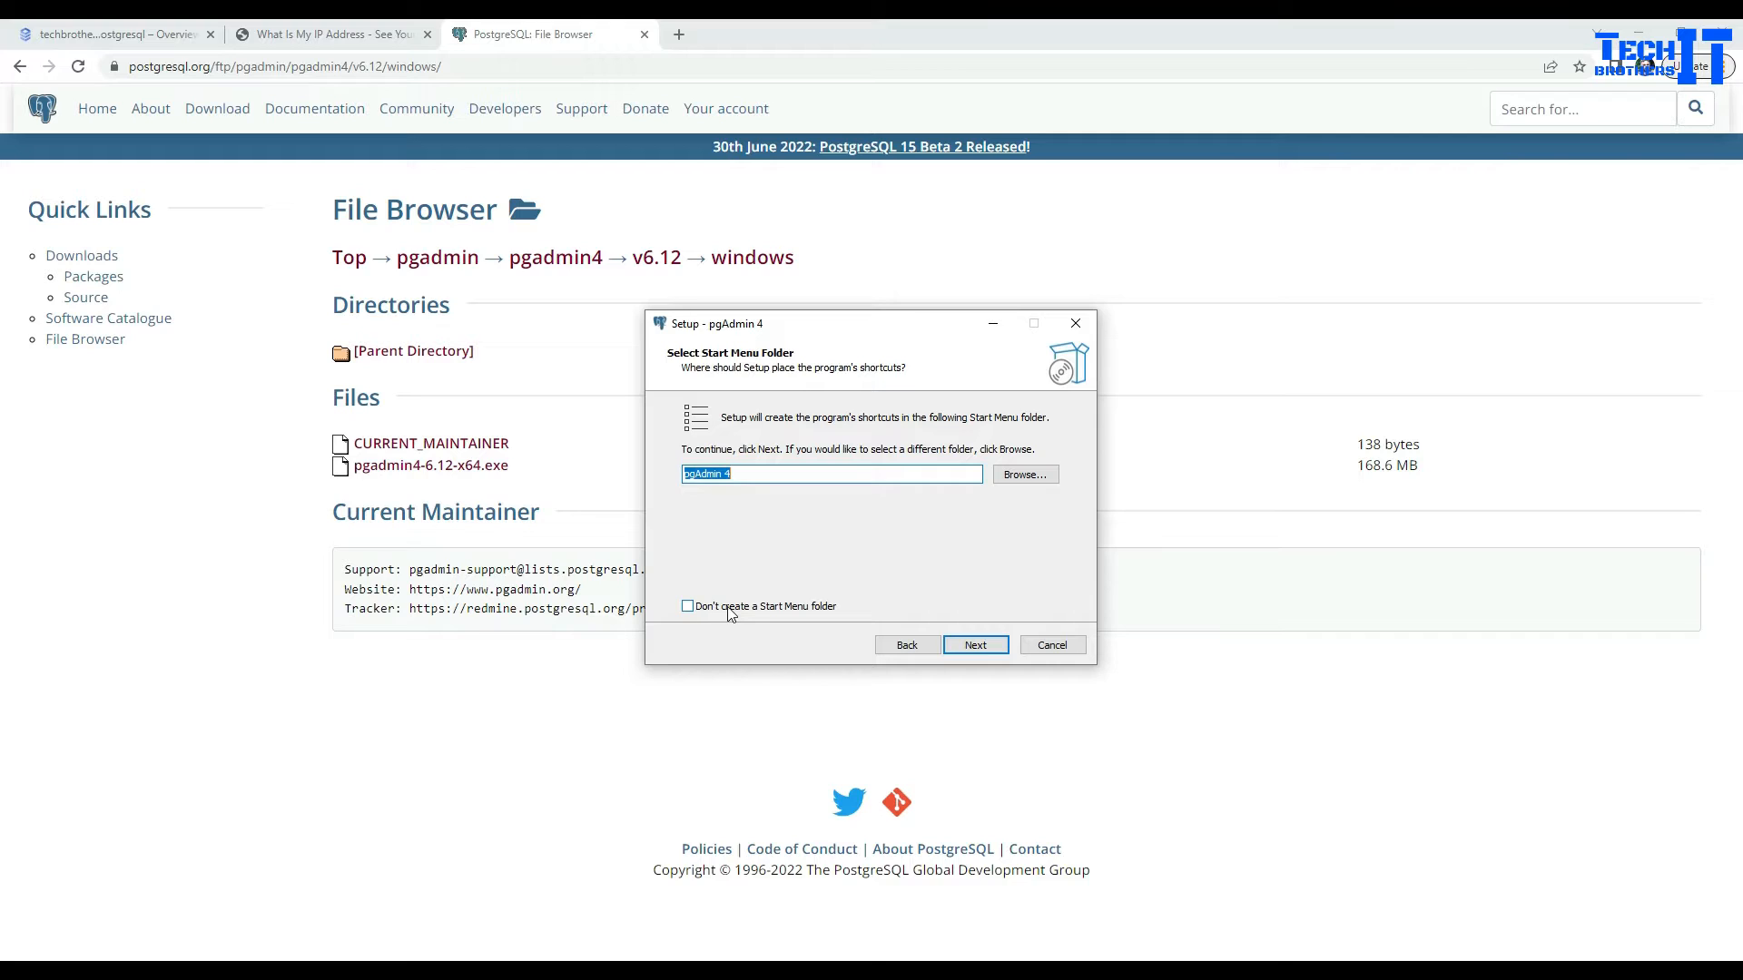
{"action": "left_click", "coordinate": [967, 646]}
{"action": "left_click", "coordinate": [958, 646]}
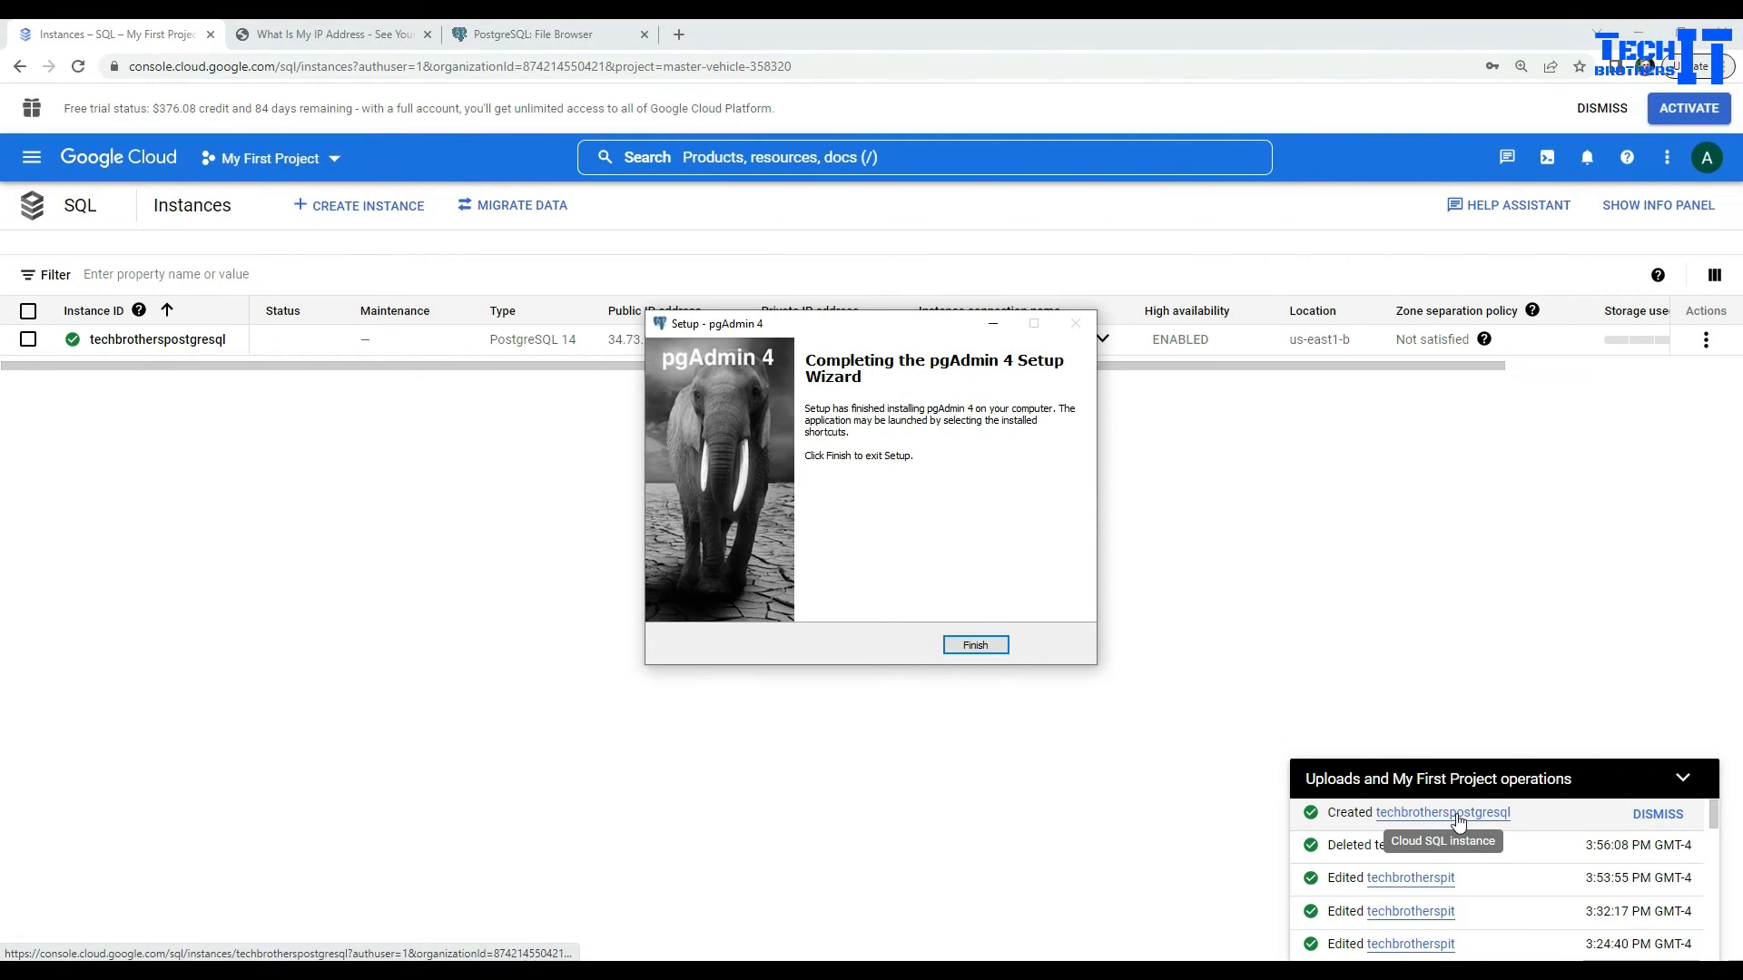
{"action": "left_click", "coordinate": [988, 645]}
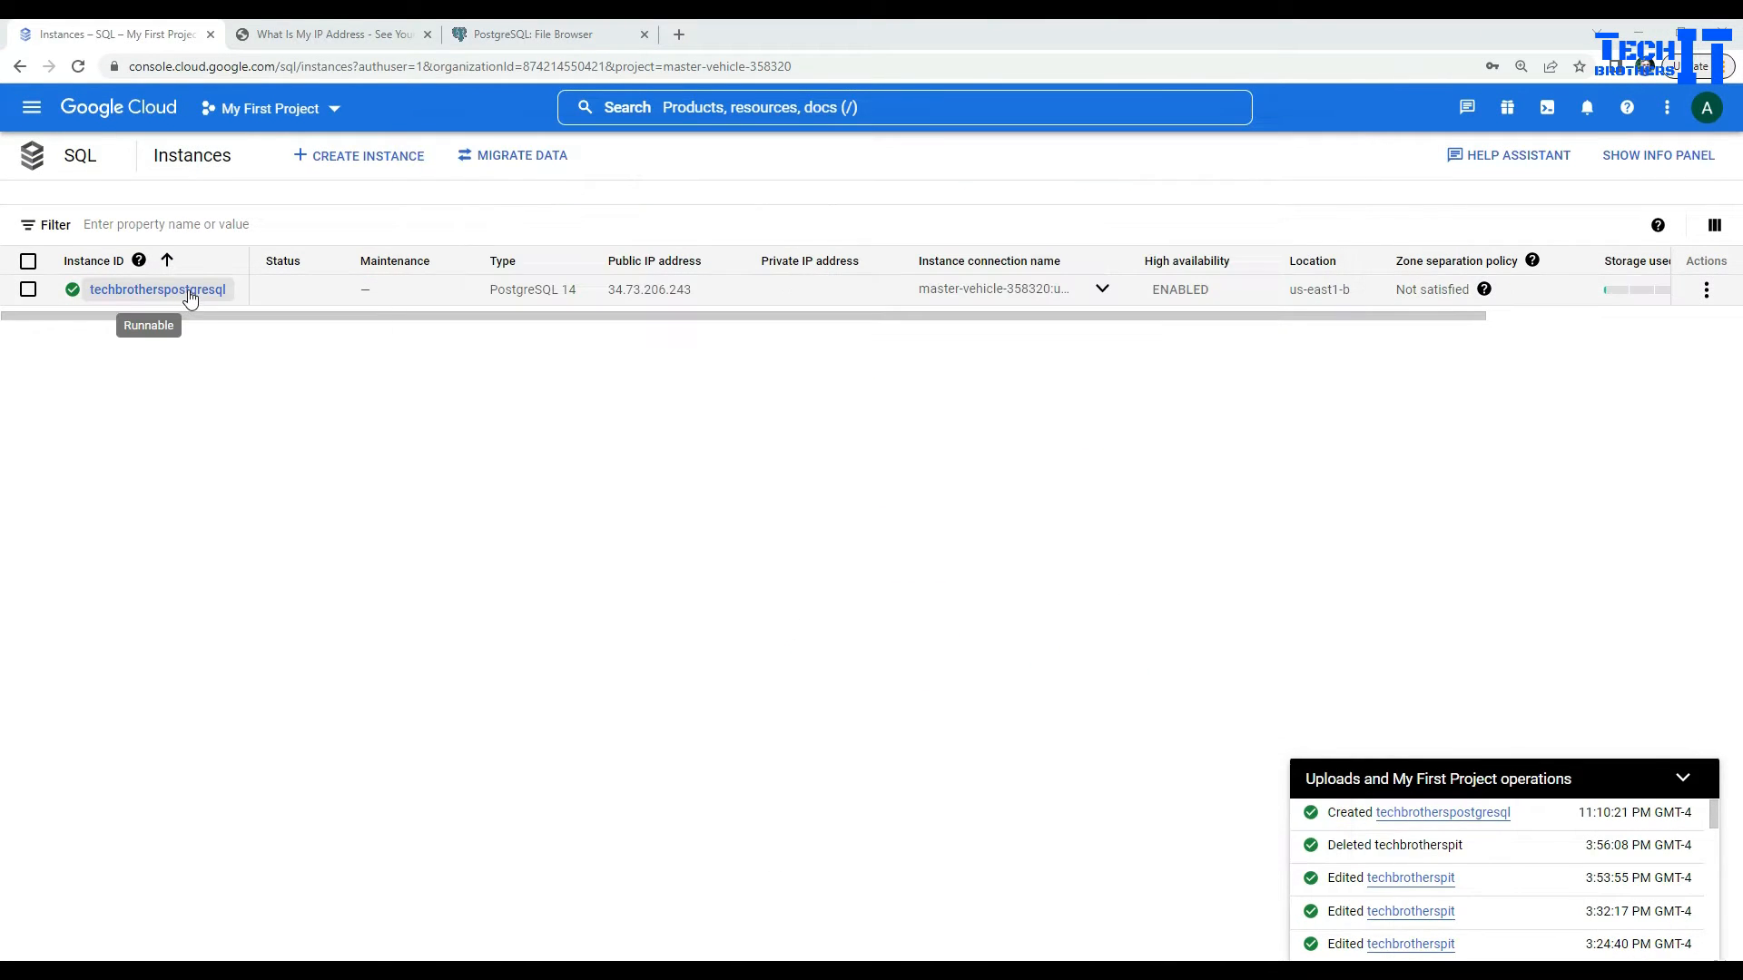
Step: Open the techbrotherspostgresql instance overview and look through the available monitoring chart metrics
{"action": "left_click", "coordinate": [187, 289]}
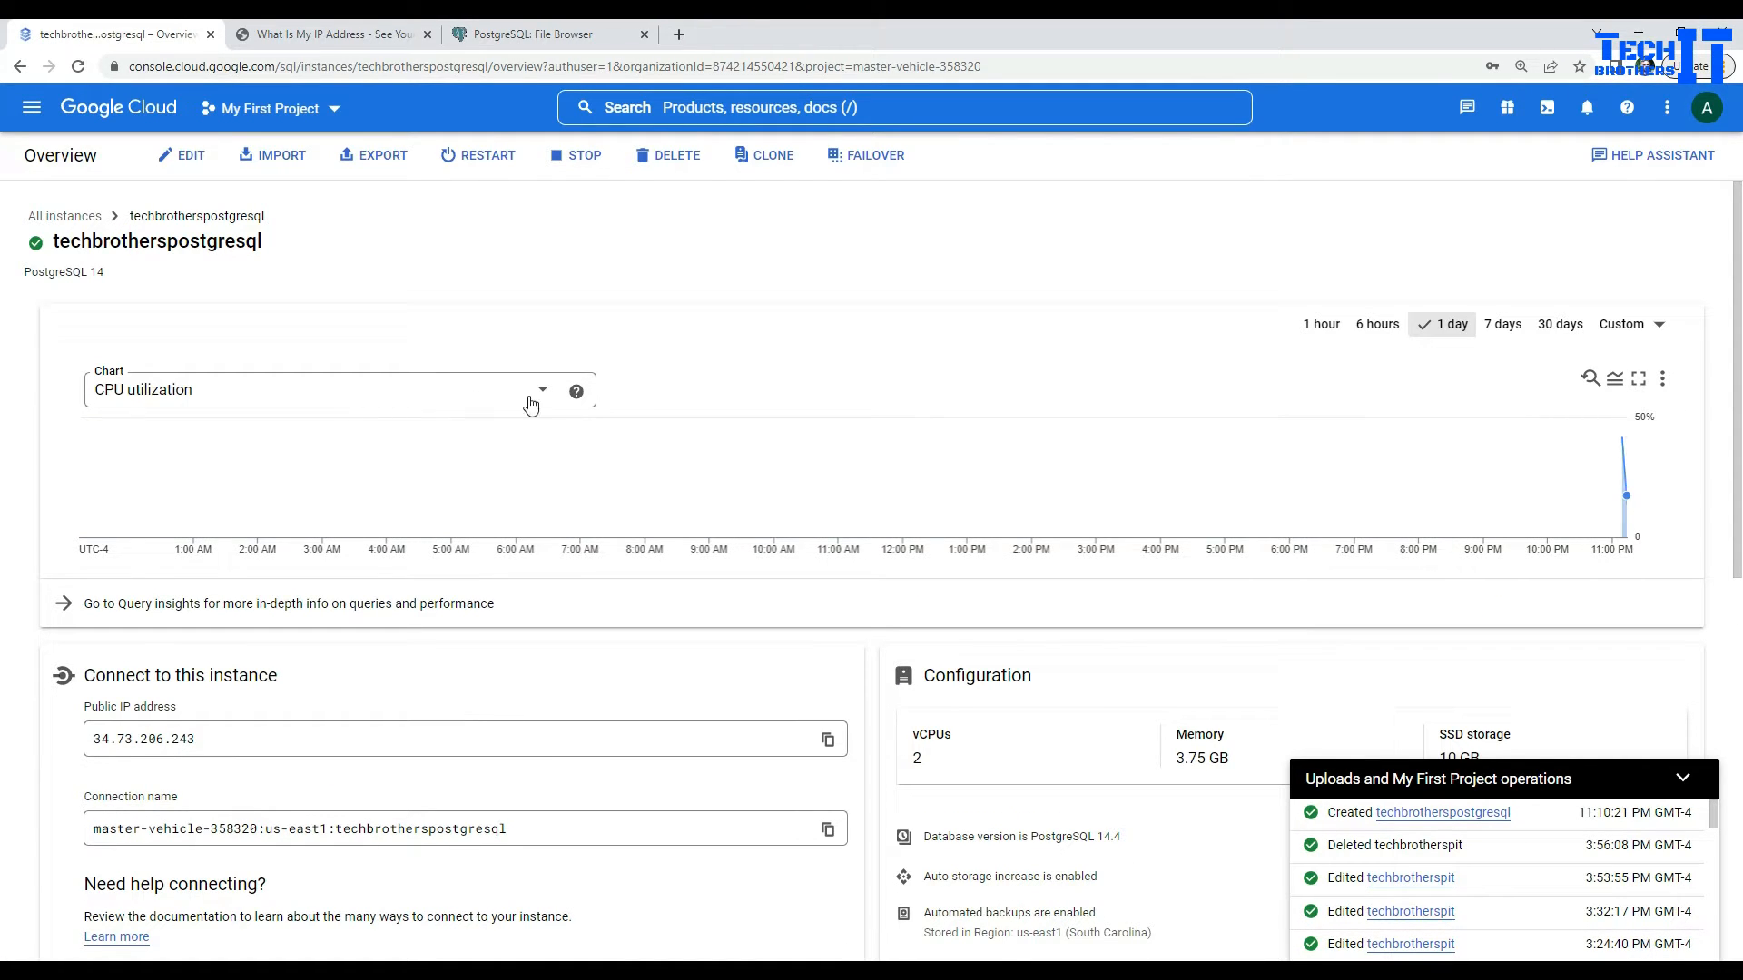
{"action": "left_click", "coordinate": [532, 395]}
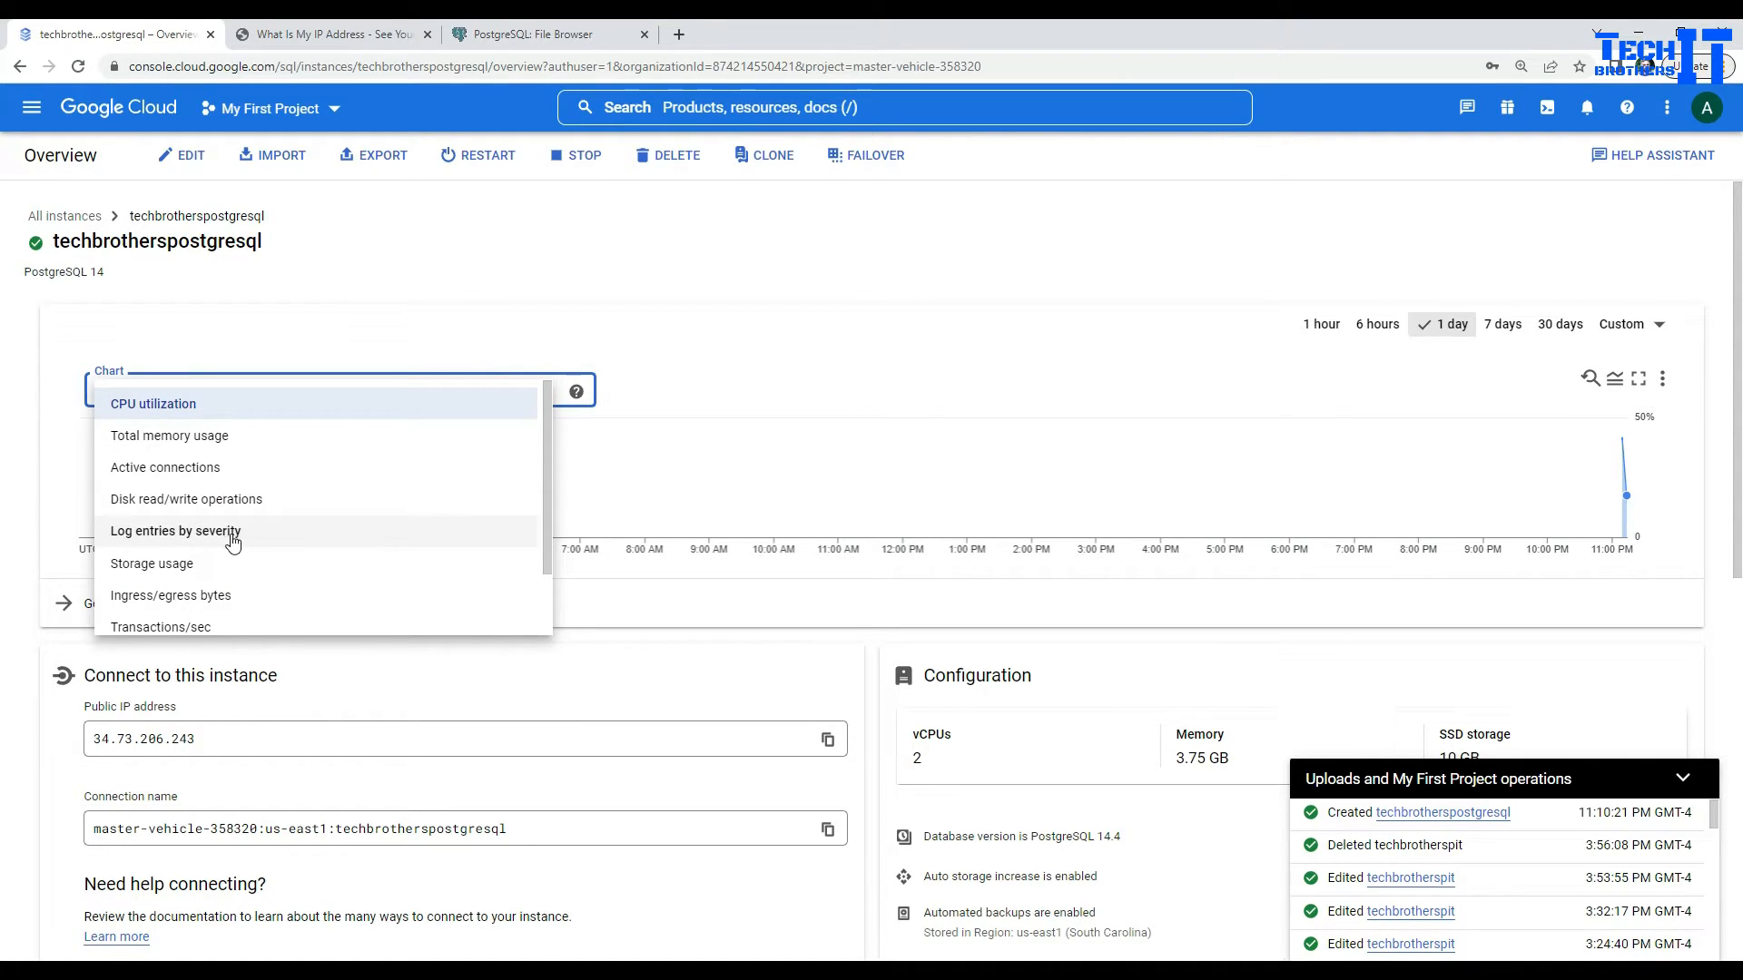
{"action": "scroll", "coordinate": [233, 545], "scroll_direction": "down", "scroll_amount": 1}
{"action": "scroll", "coordinate": [246, 538], "scroll_direction": "up", "scroll_amount": 1}
{"action": "left_click", "coordinate": [805, 281]}
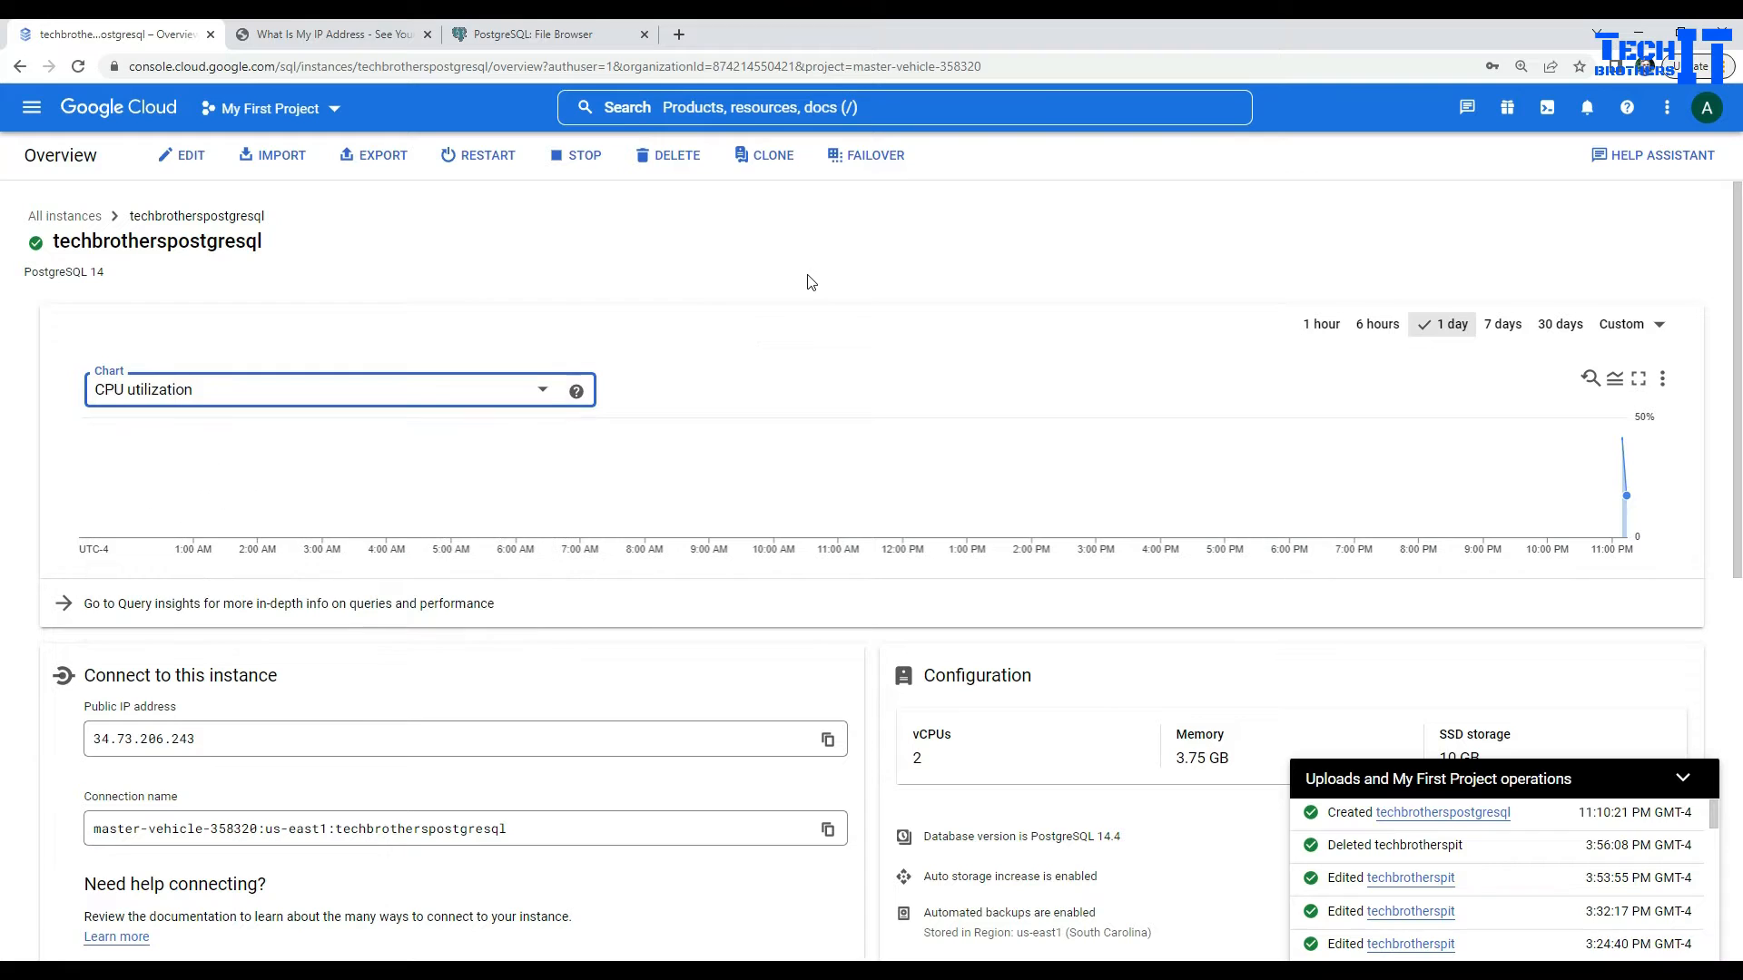
Step: Check the instance's edit page, return to the overview and examine its connection and configuration details with the operations list collapsed
{"action": "left_click", "coordinate": [198, 160]}
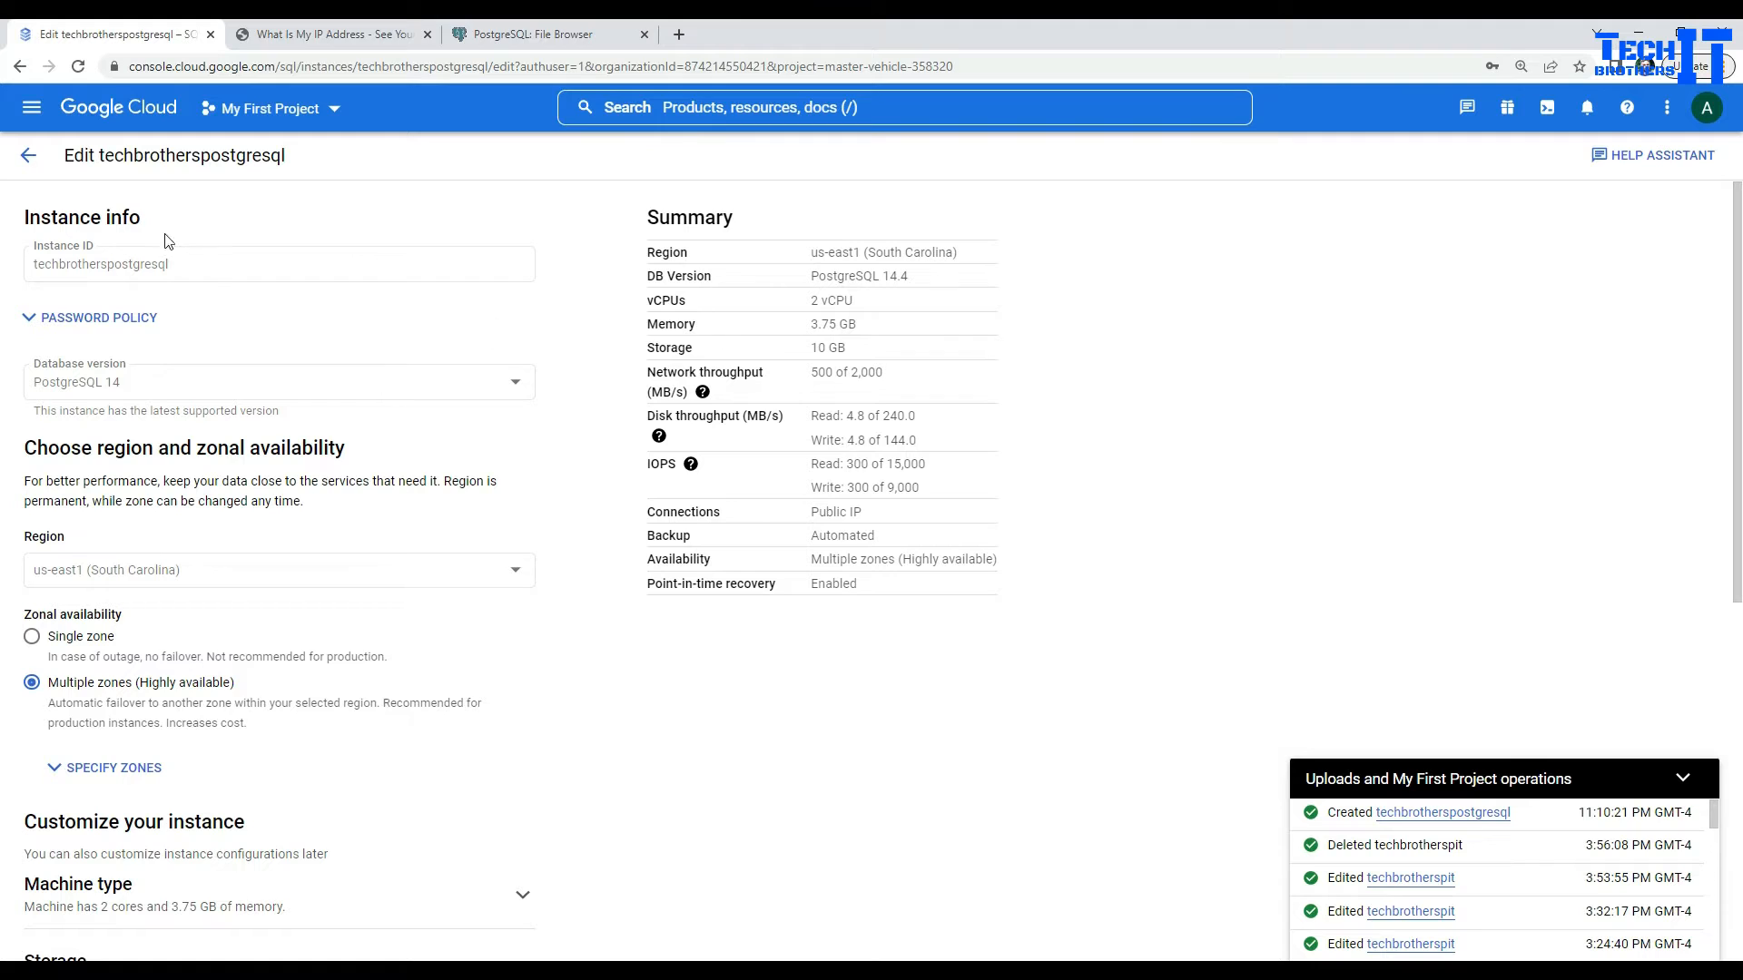
{"action": "left_click", "coordinate": [32, 162]}
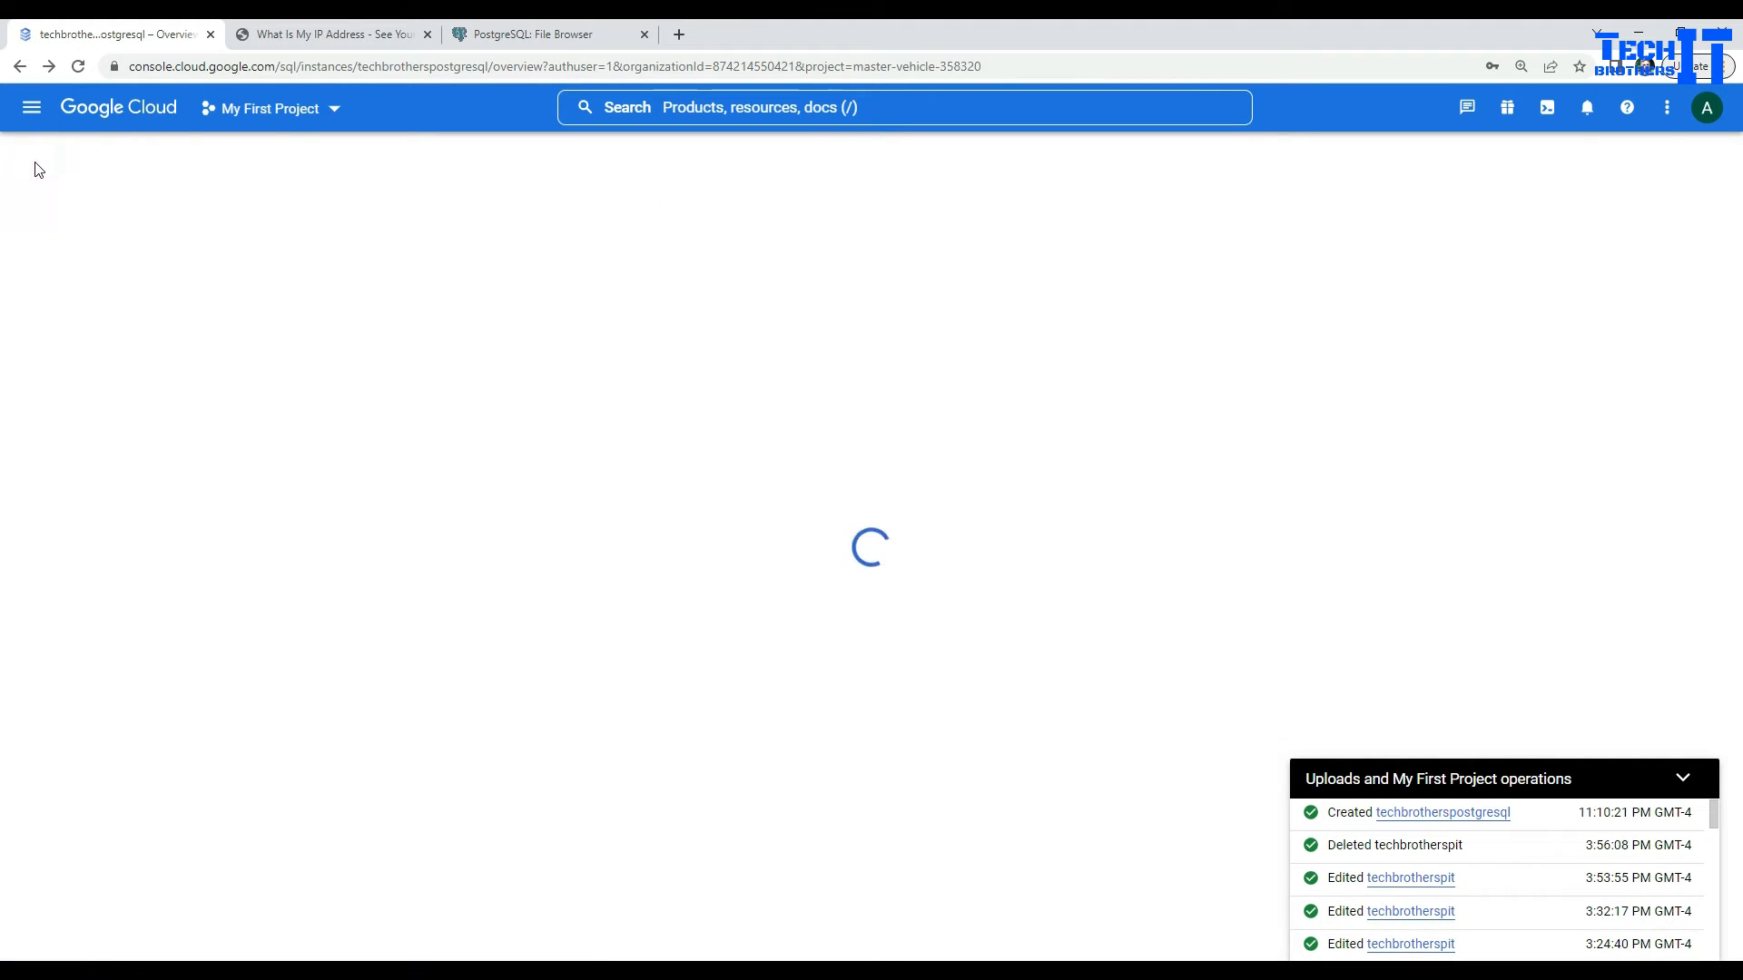
{"action": "left_click", "coordinate": [1680, 778]}
{"action": "scroll", "coordinate": [242, 494], "scroll_direction": "down", "scroll_amount": 2}
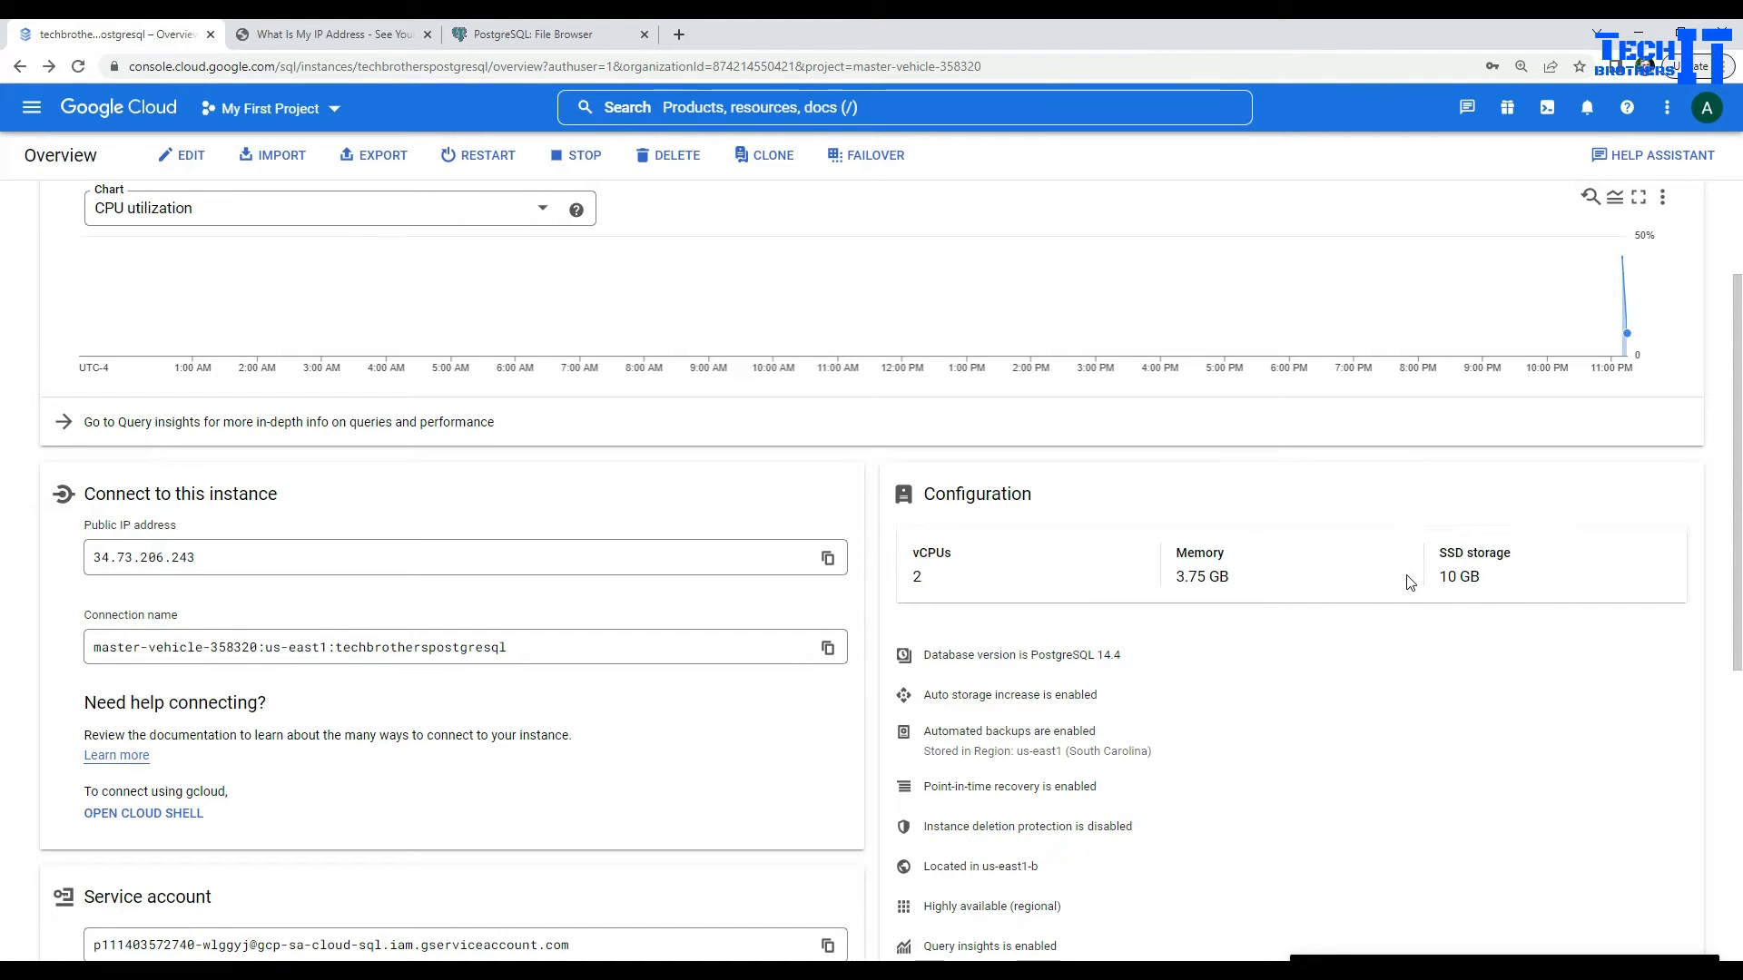
Step: Review the instance's configuration, service account and maintenance details, and open the full operations log
{"action": "scroll", "coordinate": [1412, 584], "scroll_direction": "down", "scroll_amount": 3}
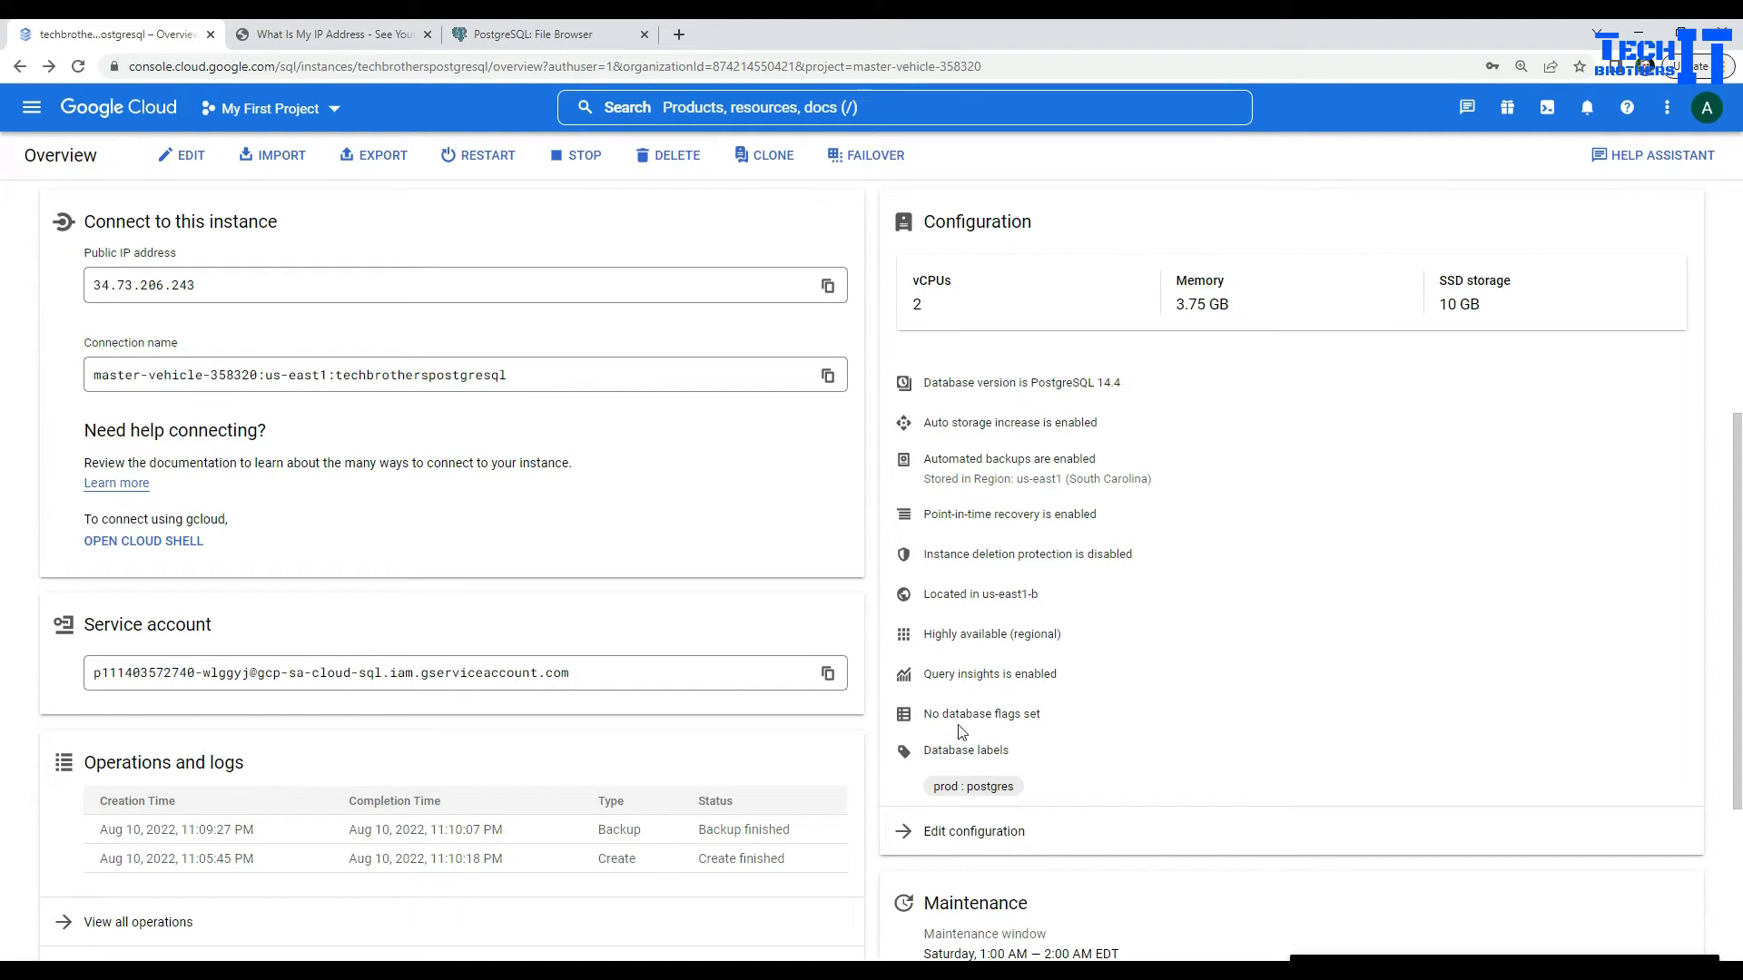
{"action": "scroll", "coordinate": [136, 635], "scroll_direction": "down", "scroll_amount": 2}
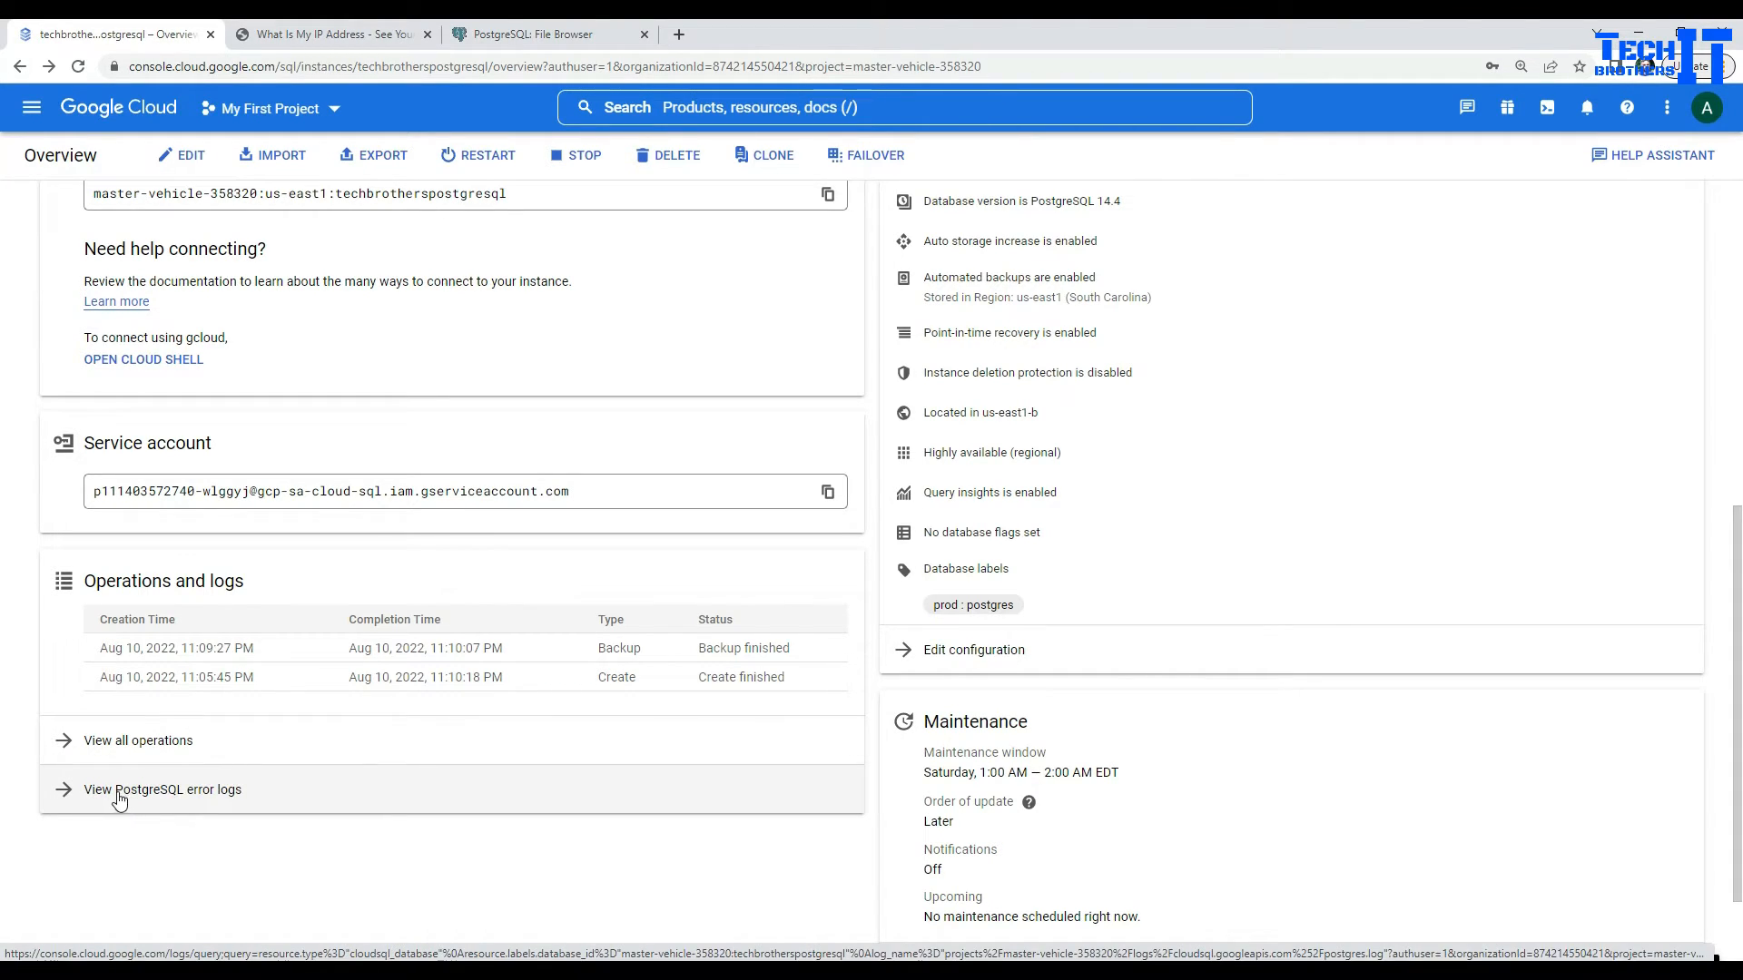
{"action": "left_click", "coordinate": [121, 744]}
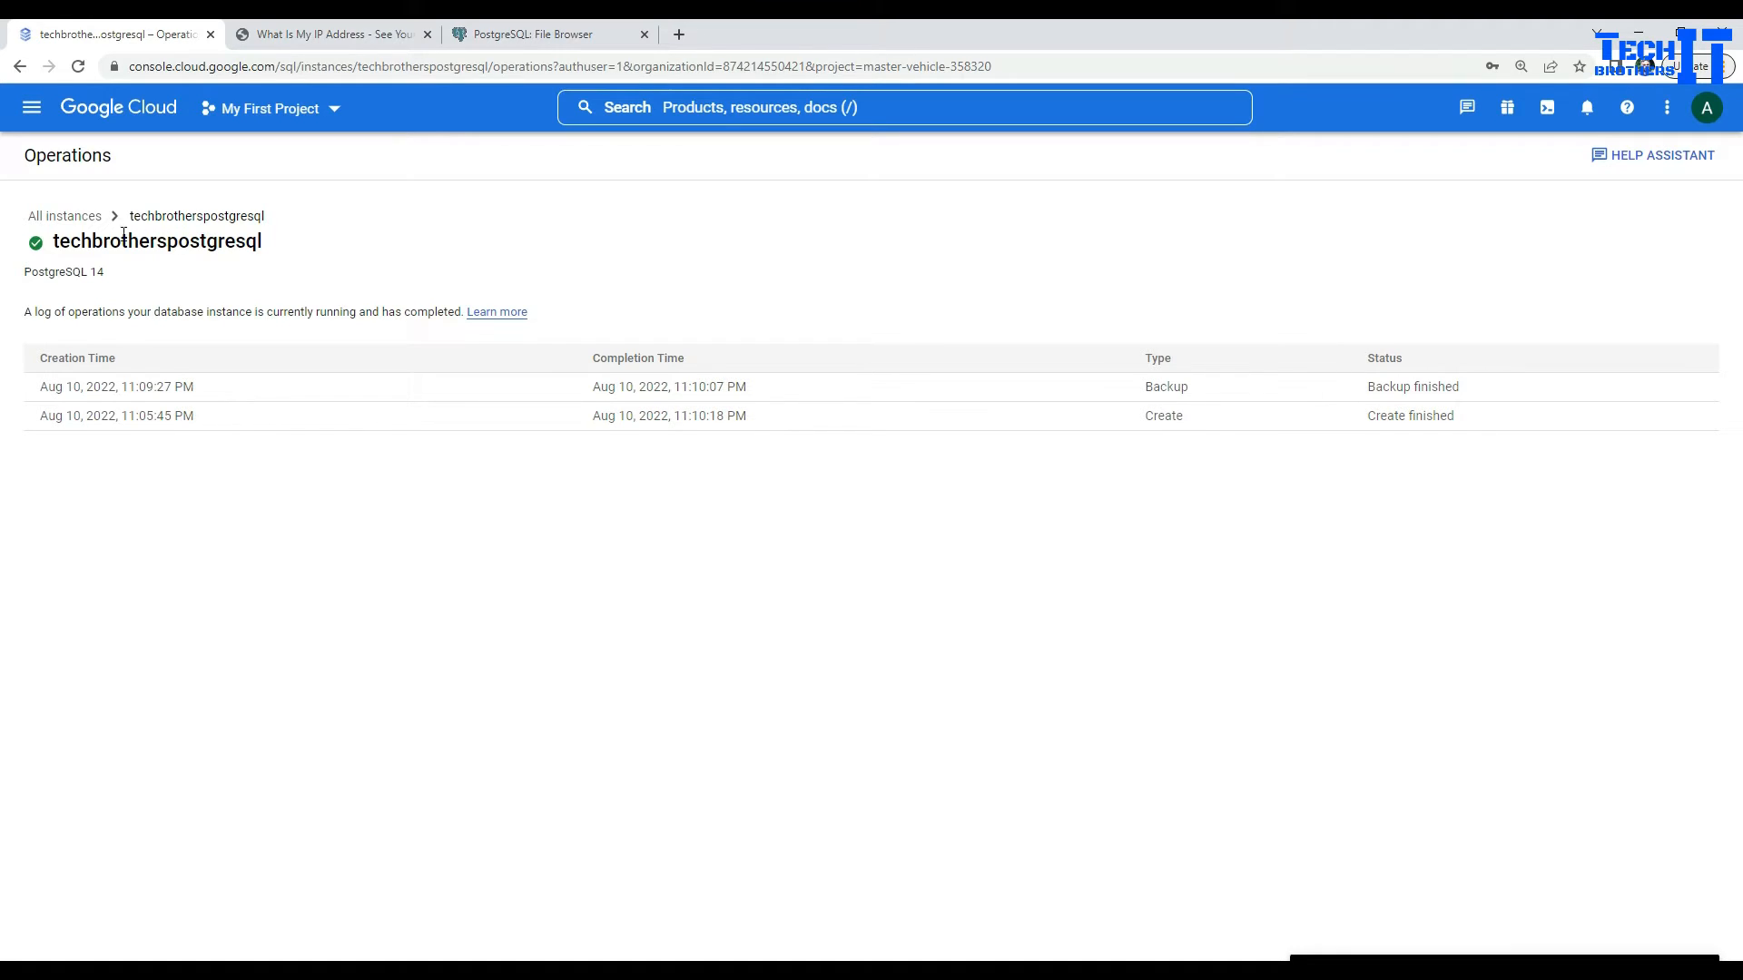
{"action": "left_click", "coordinate": [80, 222]}
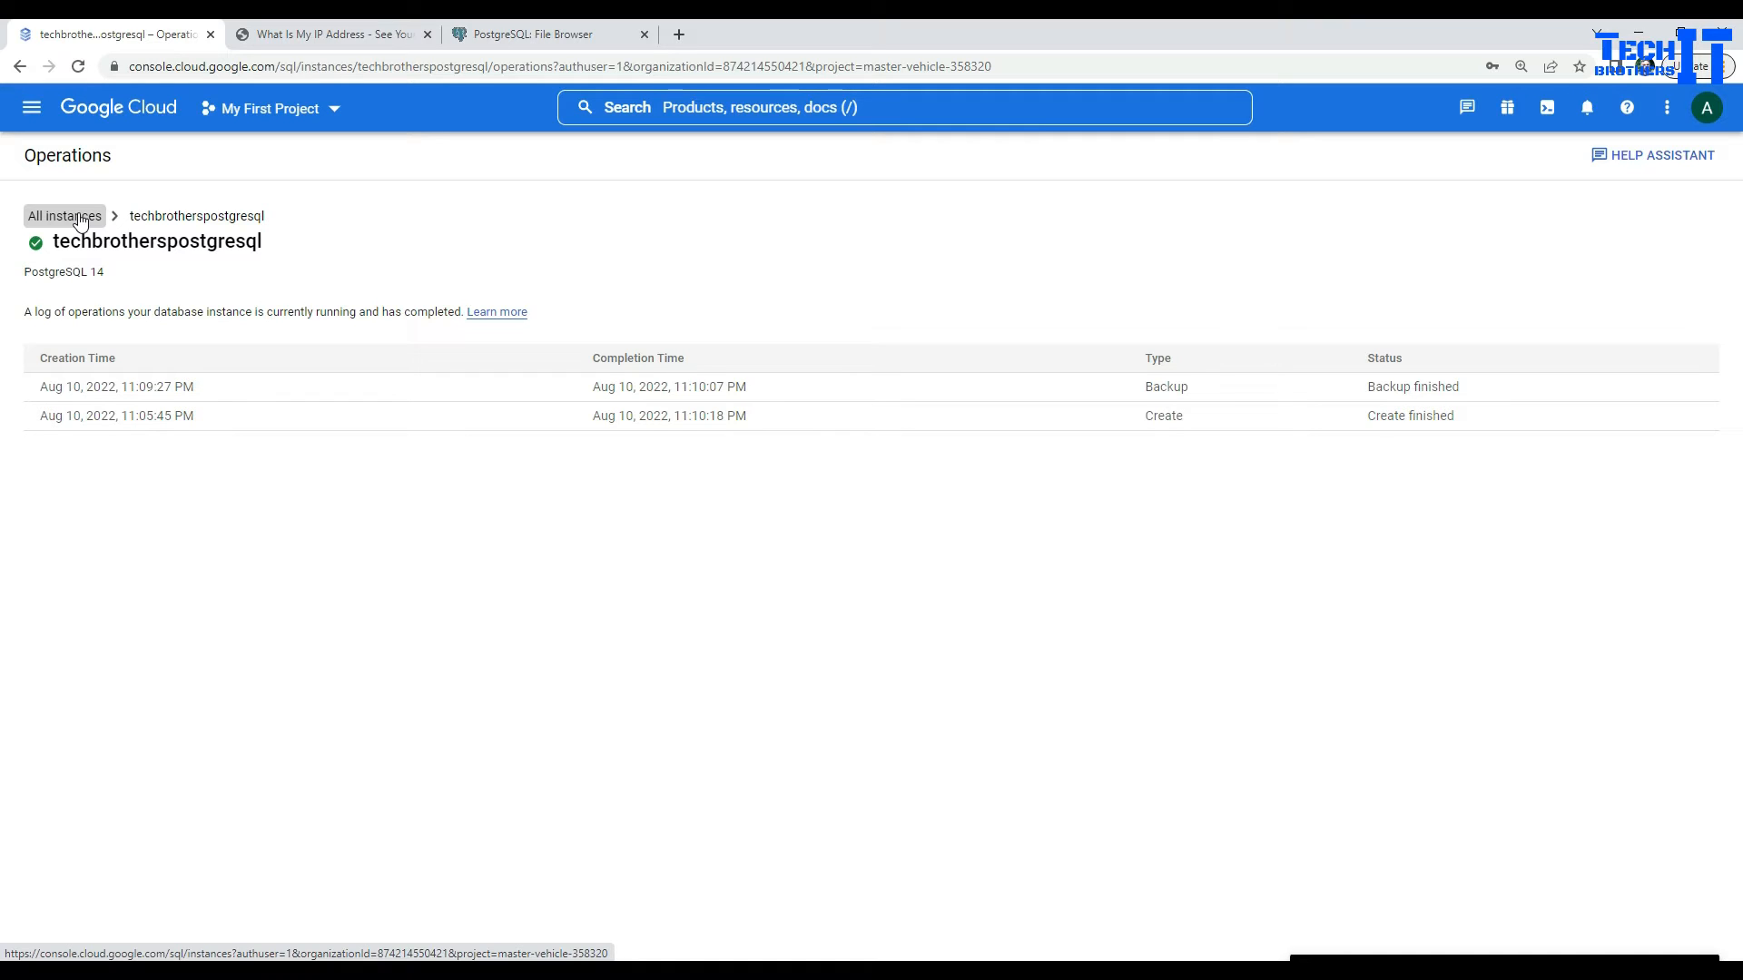
Step: Switch to pgAdmin 4 and set its master password
{"action": "left_click", "coordinate": [1080, 952]}
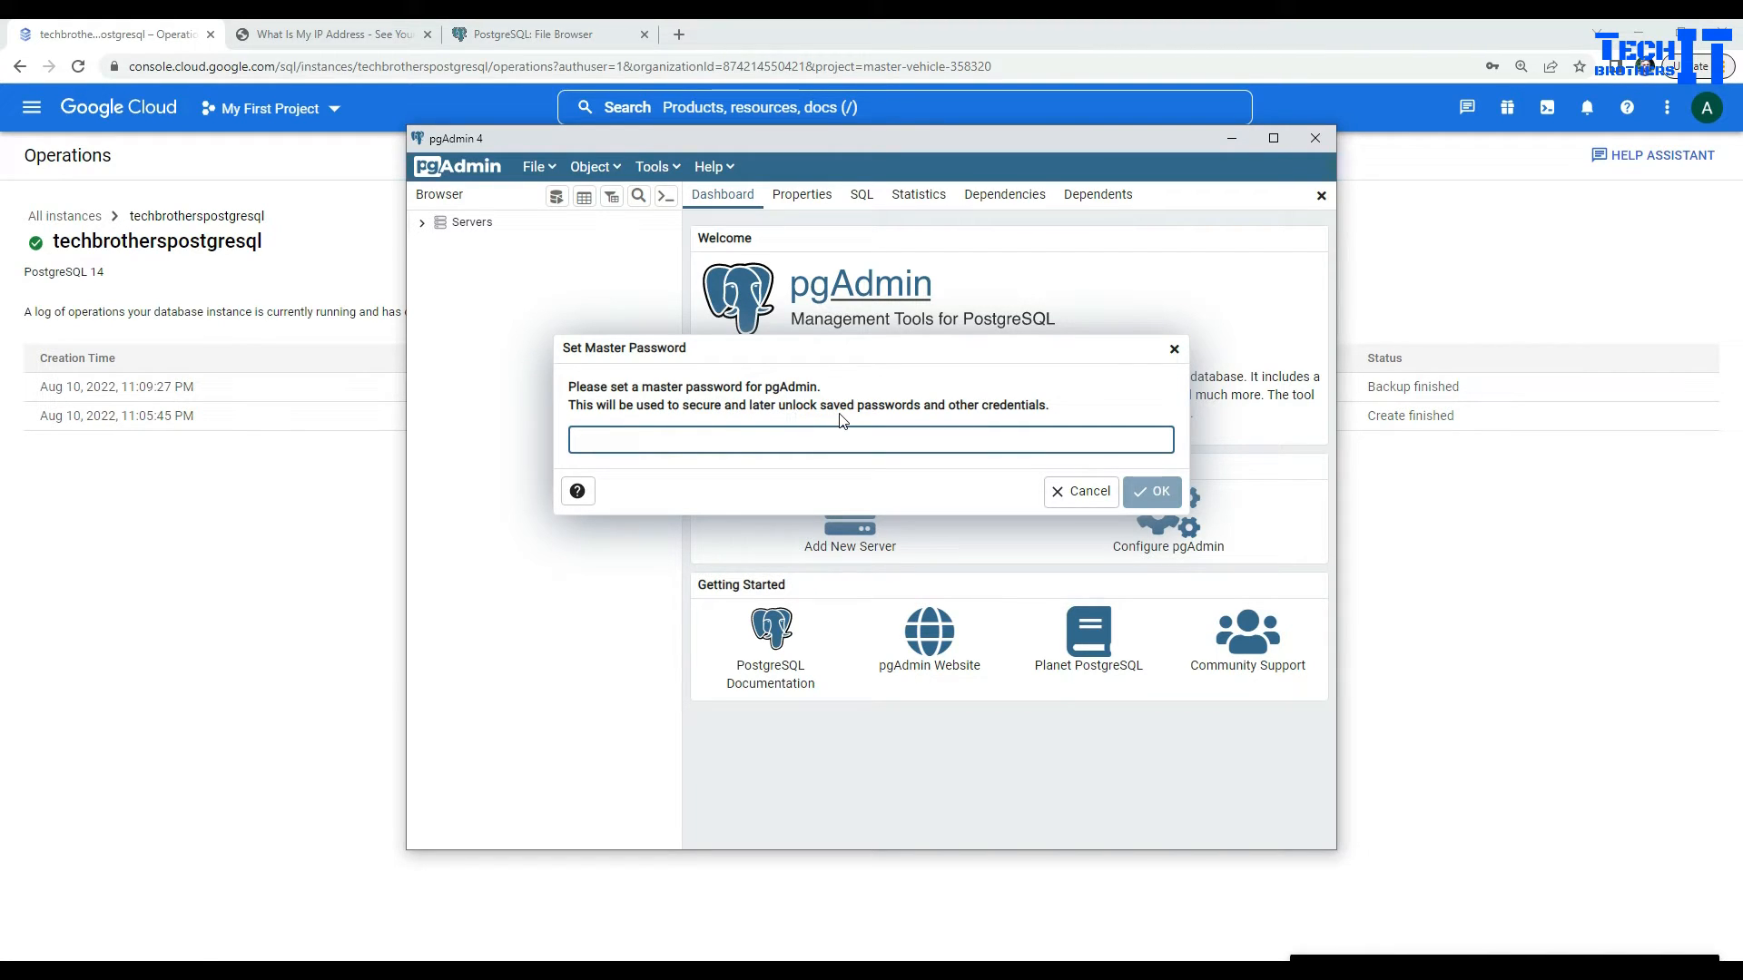
{"action": "left_click", "coordinate": [944, 441]}
{"action": "type", "text": "a"}
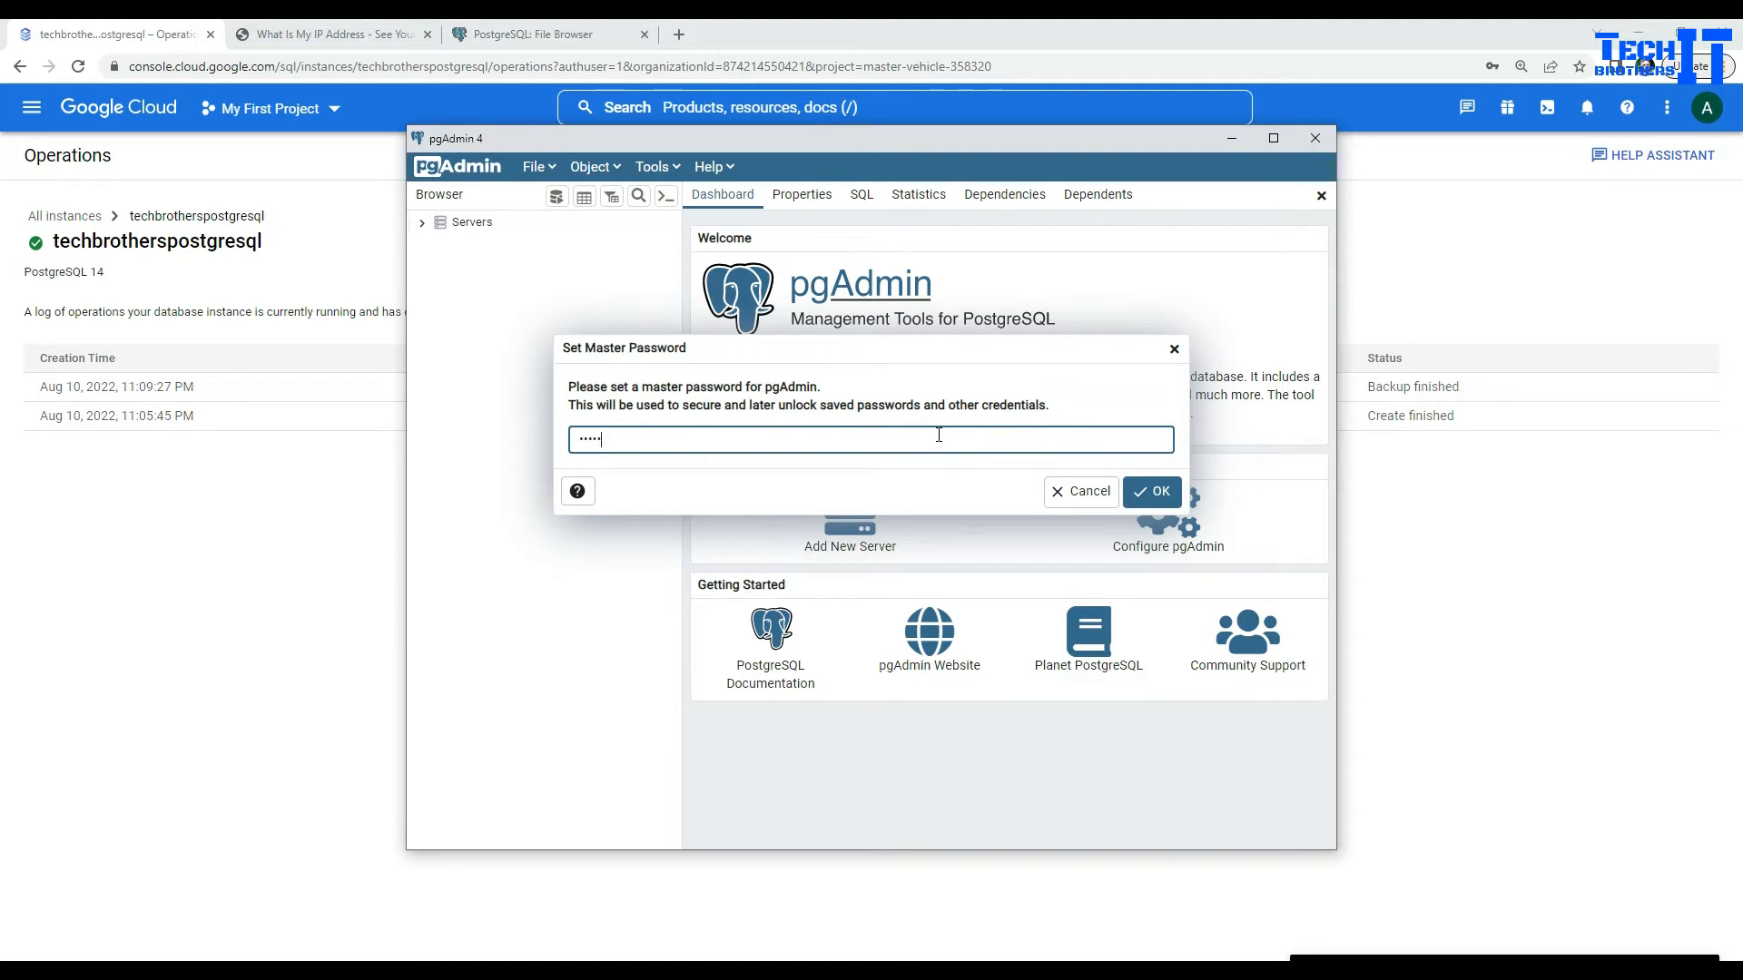
{"action": "type", "text": "••••••••"}
{"action": "left_click", "coordinate": [1152, 491]}
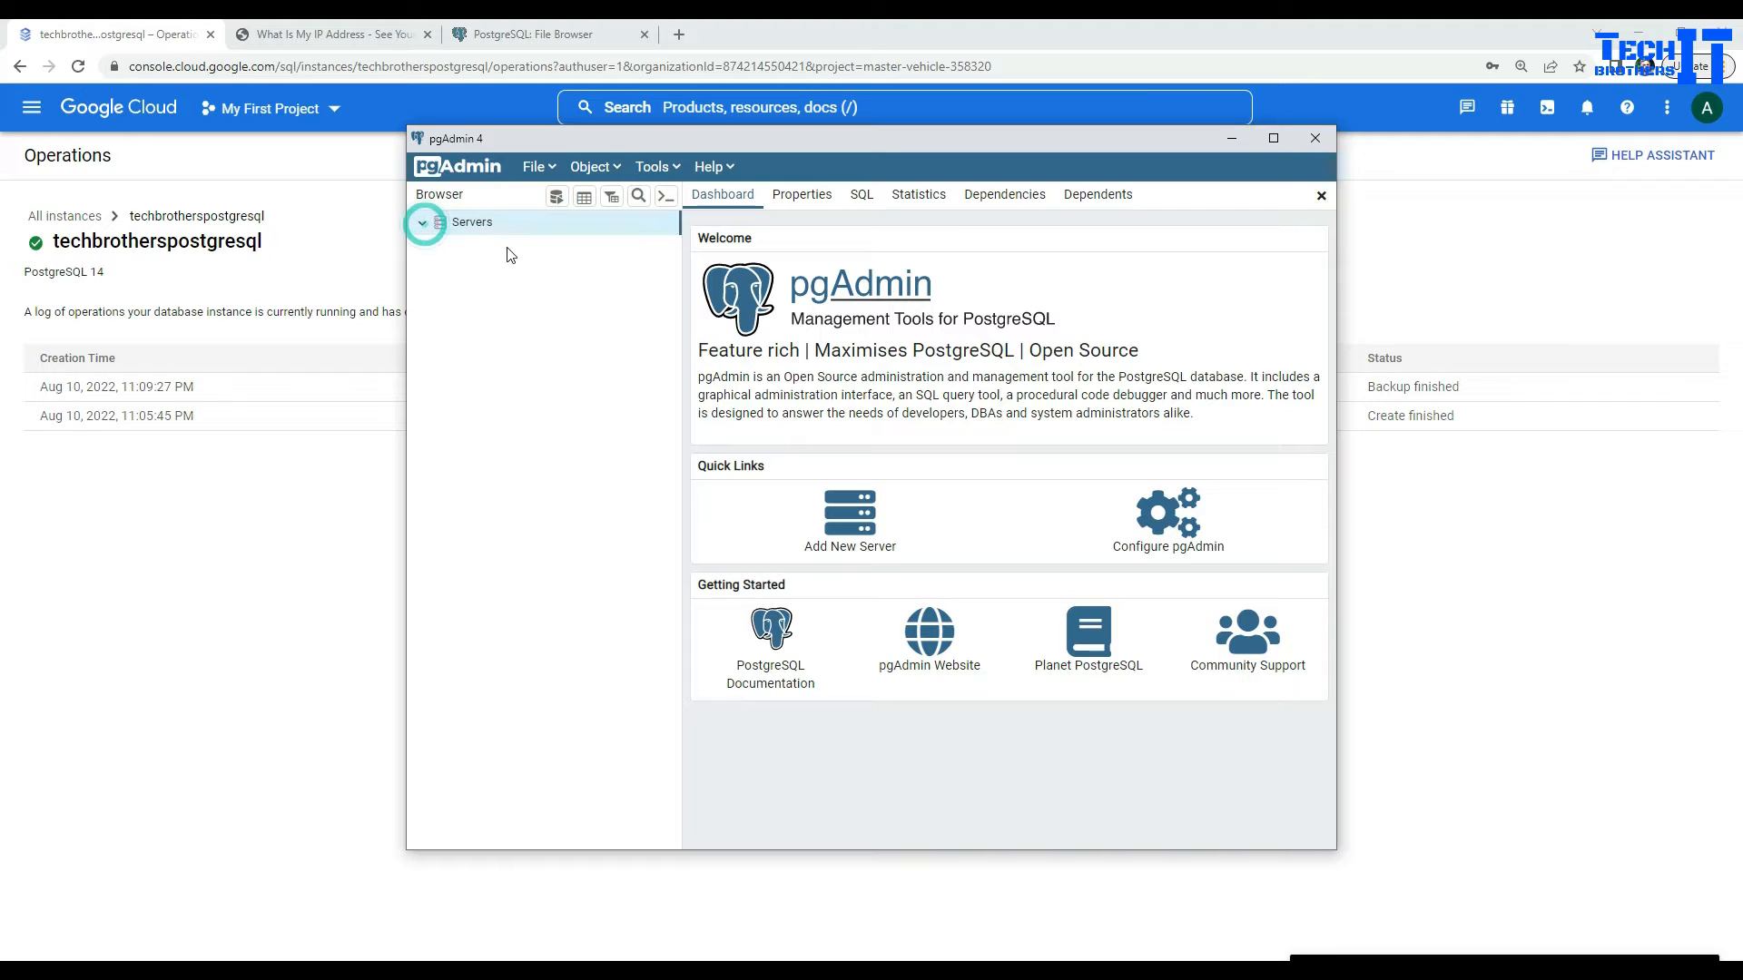
Step: Start registering a new server under Servers and name it tbpostgreSQL
{"action": "right_click", "coordinate": [471, 229]}
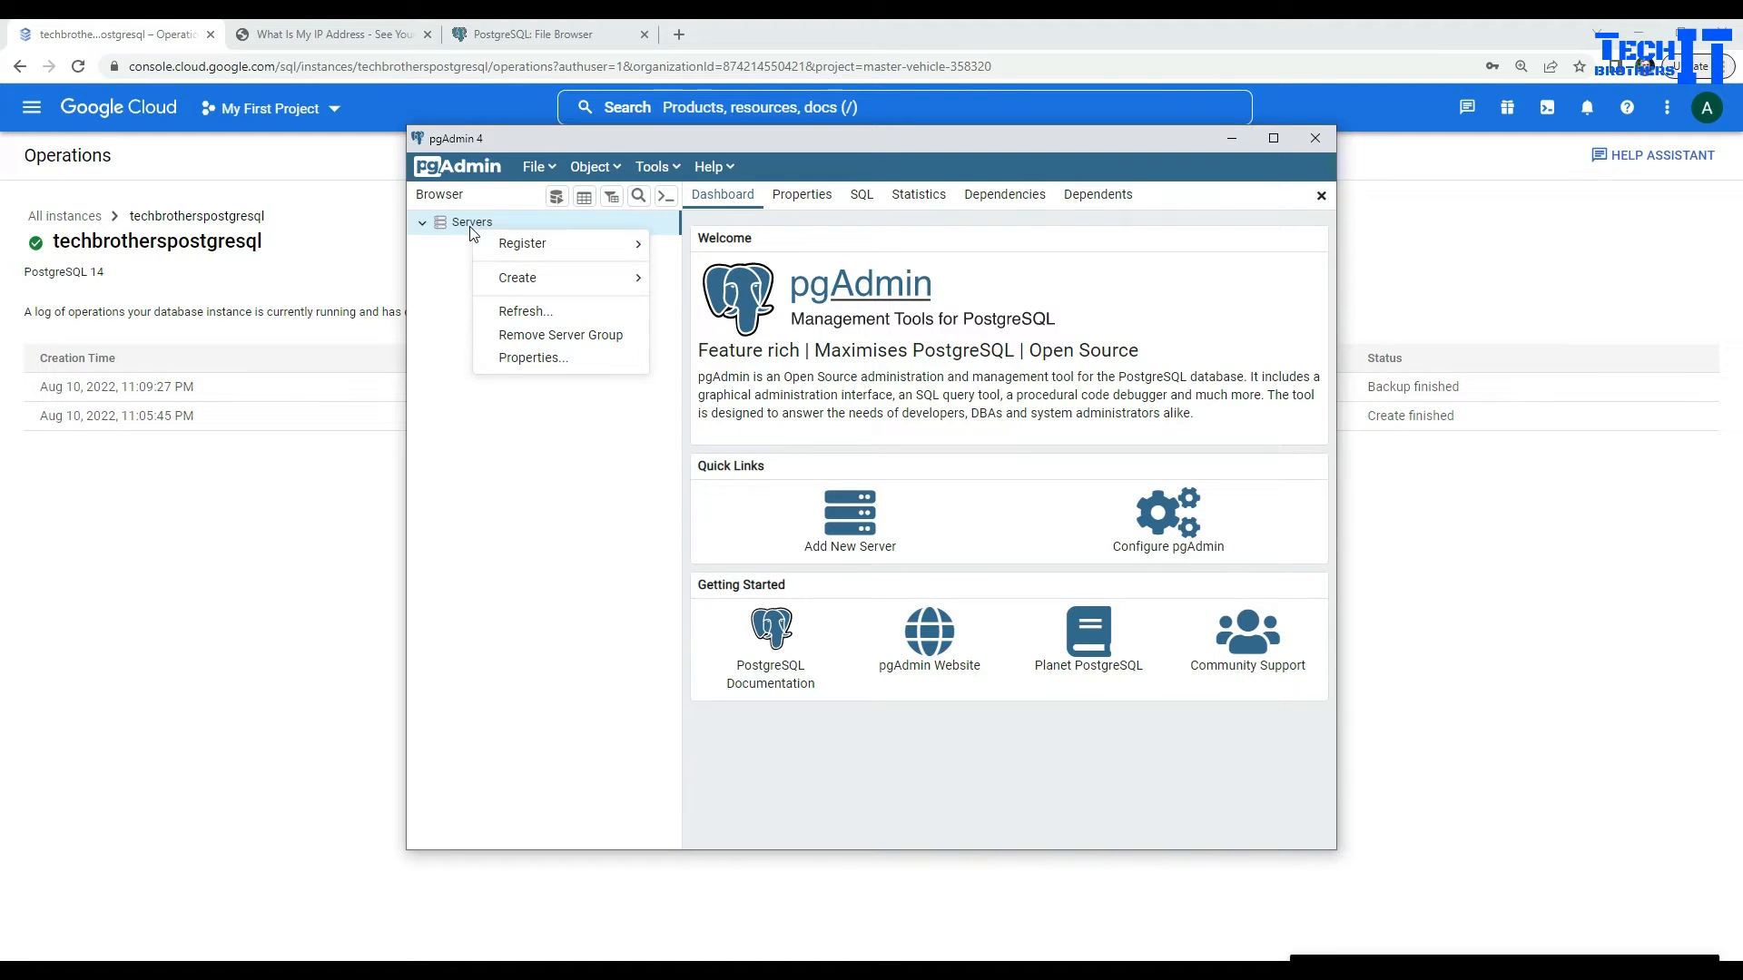
{"action": "mouse_move", "coordinate": [538, 256]}
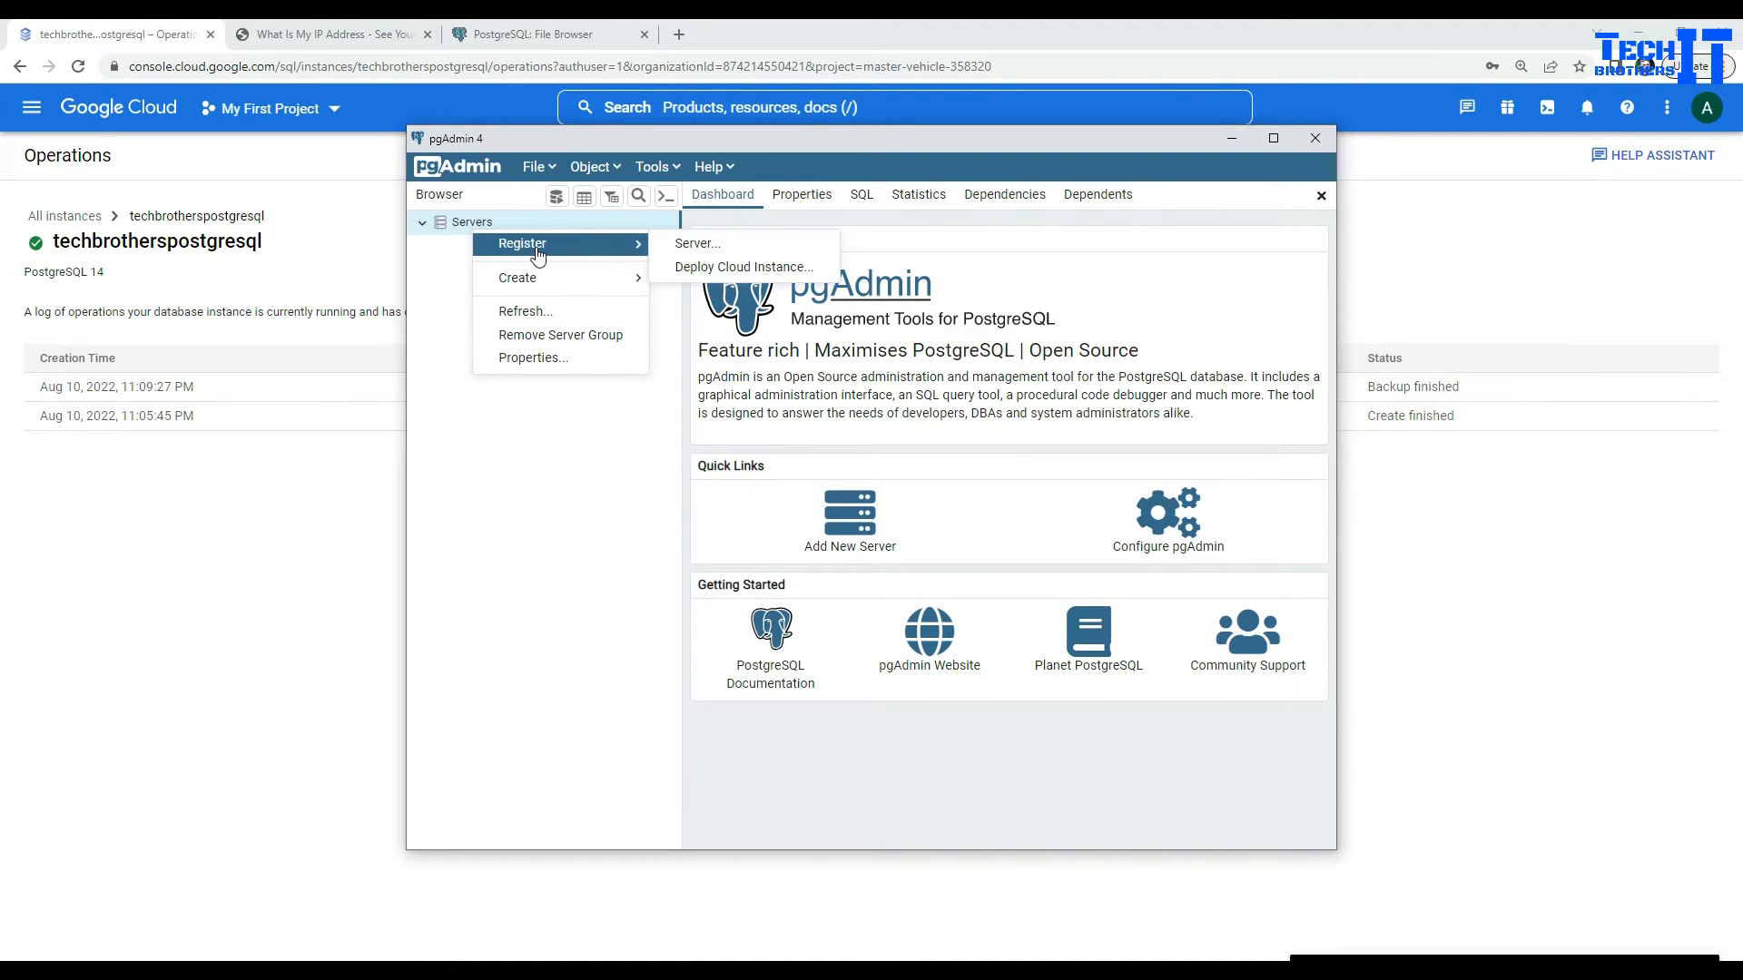
{"action": "left_click", "coordinate": [700, 247]}
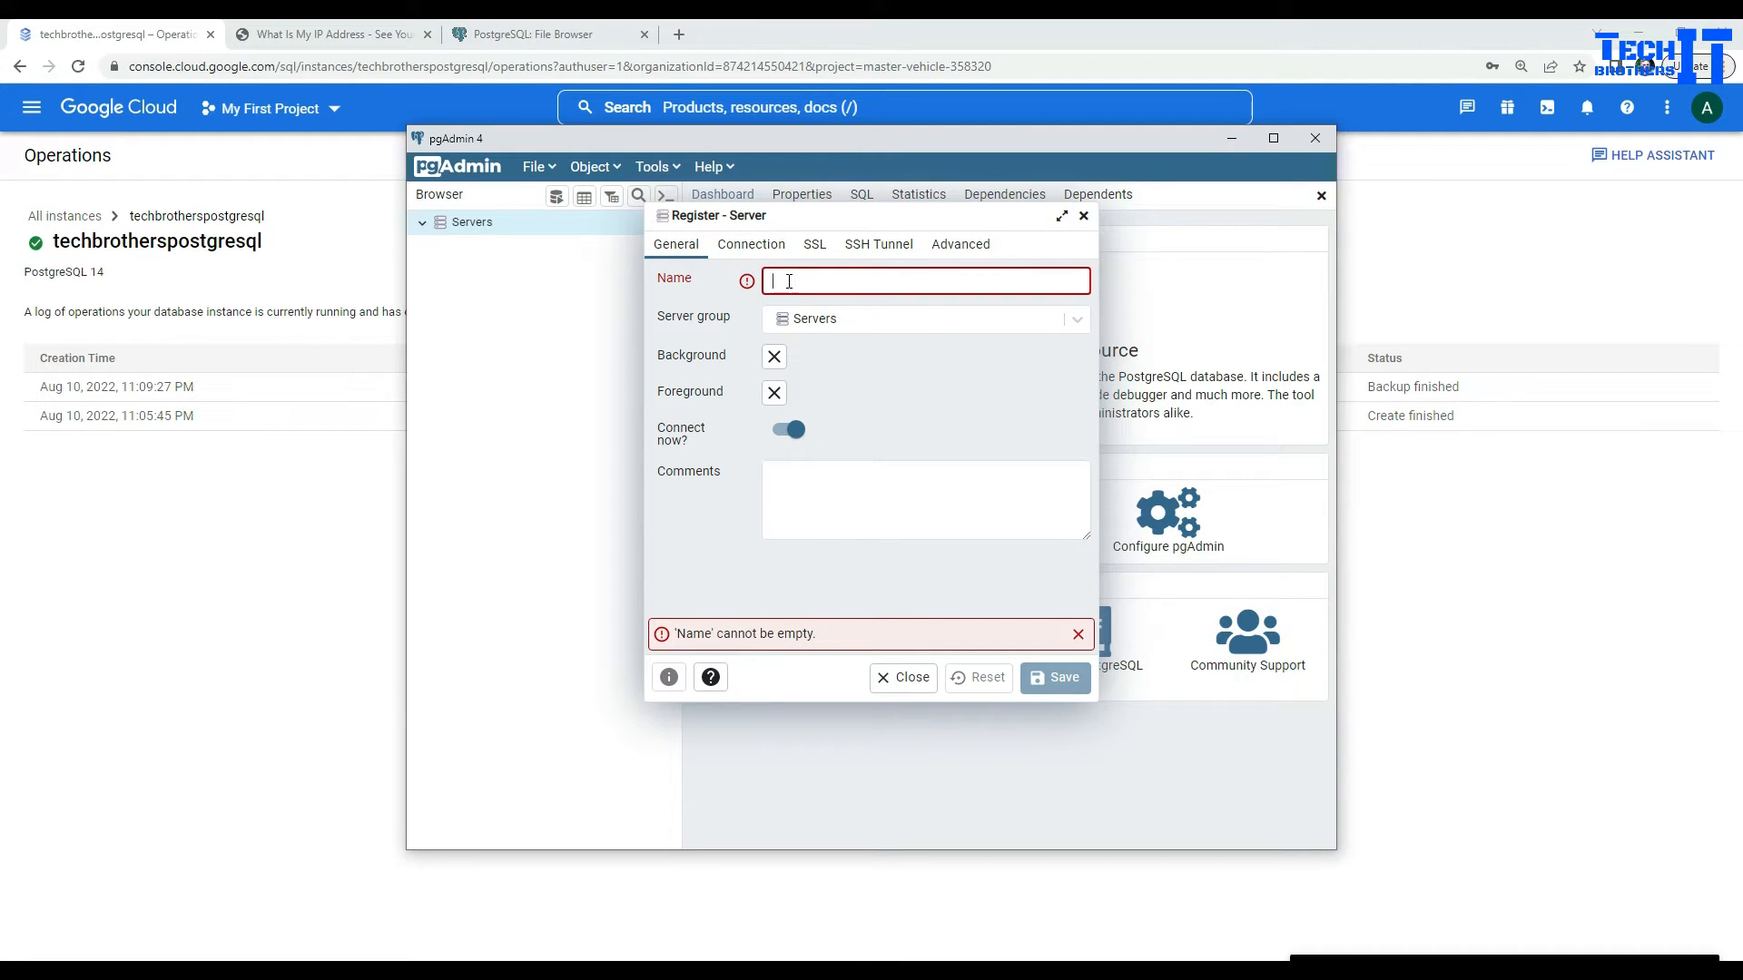
{"action": "type", "text": "tbpostgreSQL"}
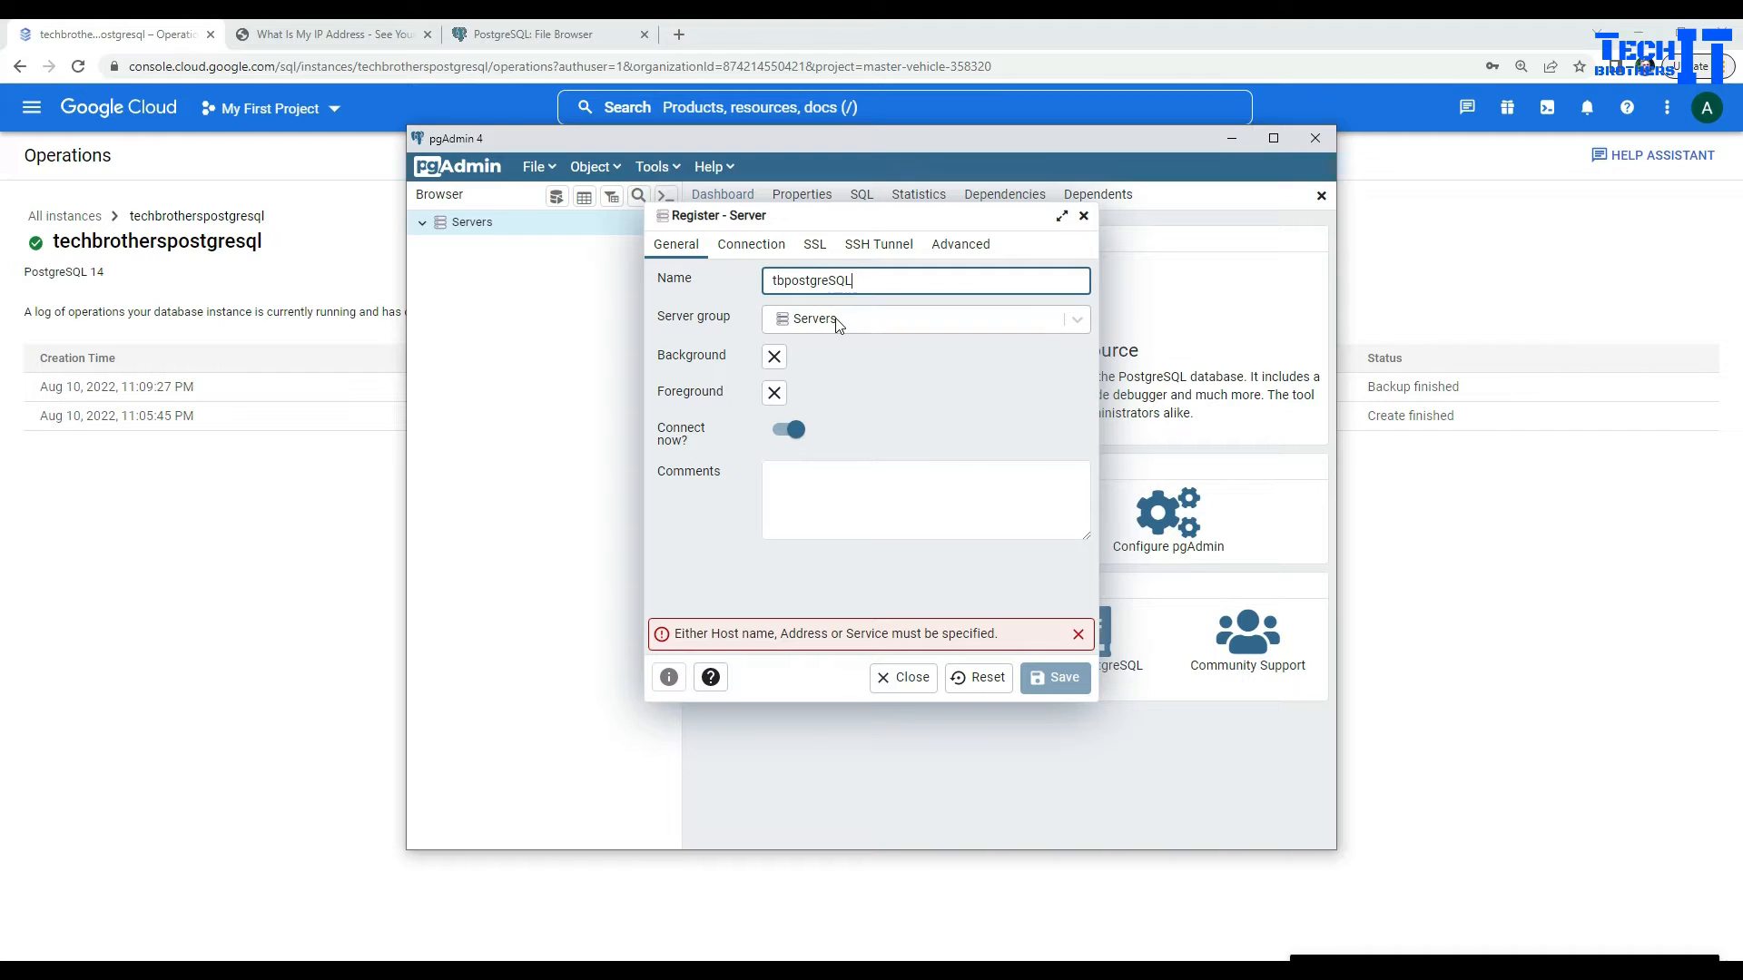
Step: Set the server's connection host to 34.73.206.243, enter the postgres user's password, and save the registration
{"action": "left_click", "coordinate": [763, 250]}
{"action": "left_click", "coordinate": [789, 282]}
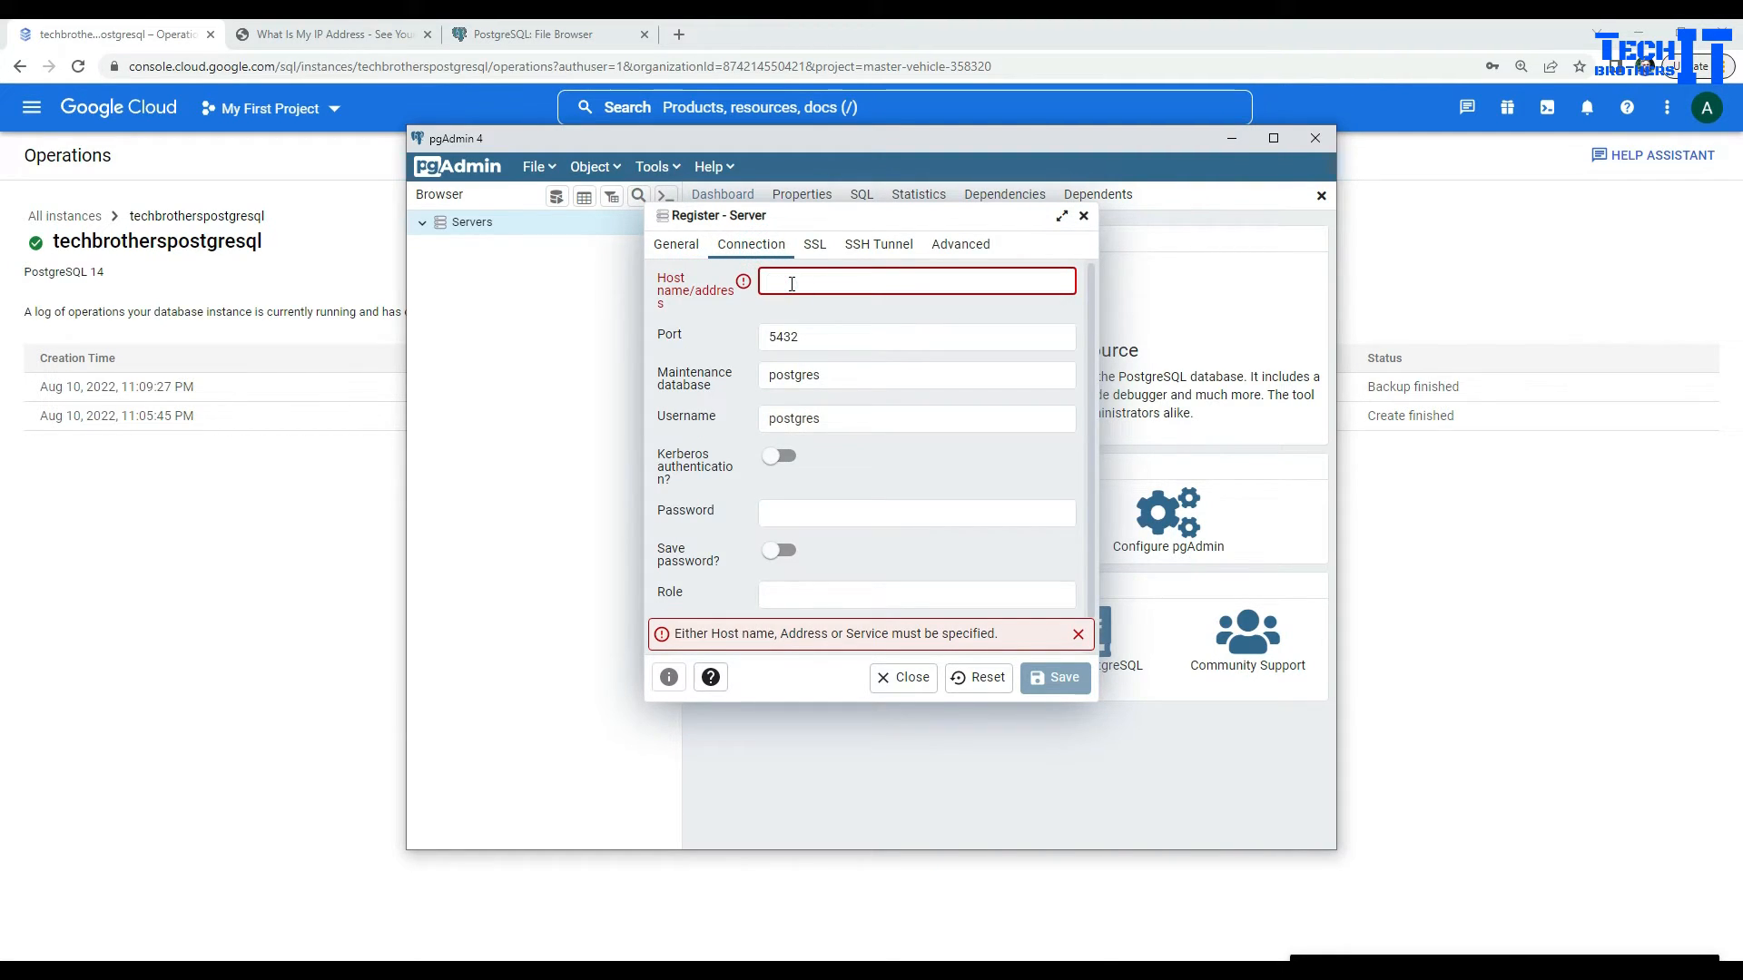
{"action": "type", "text": "34.73.206.243"}
{"action": "left_click", "coordinate": [779, 337]}
{"action": "left_click", "coordinate": [807, 372]}
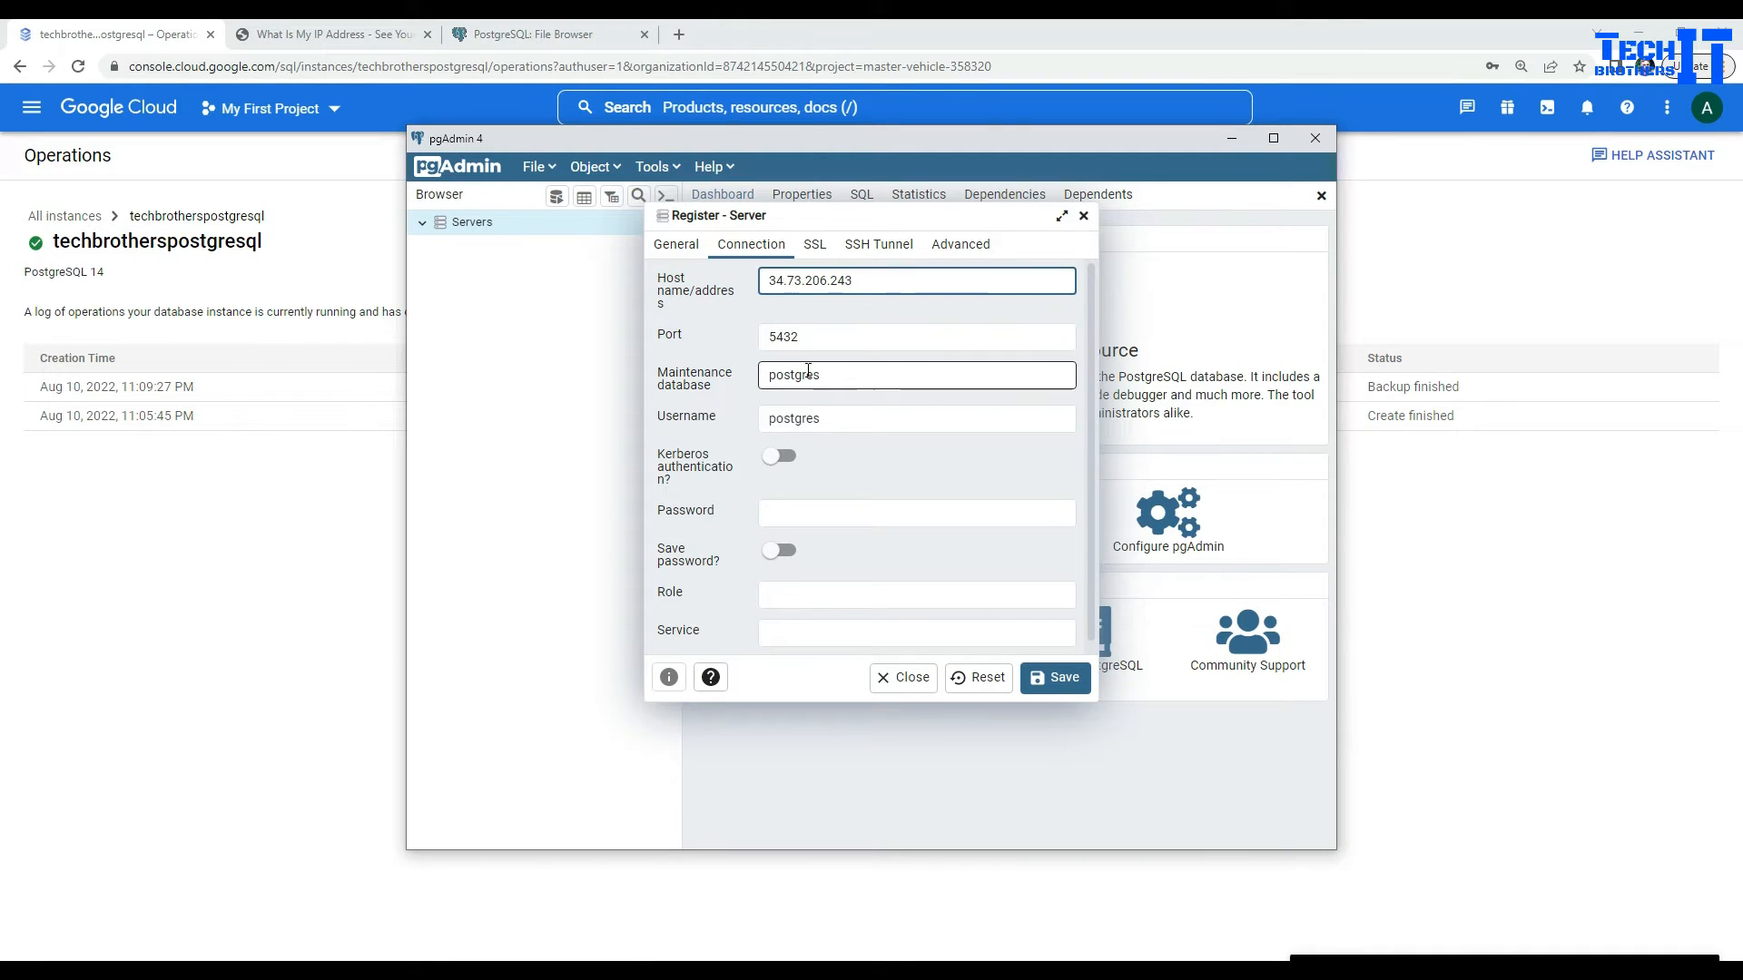
{"action": "left_click", "coordinate": [816, 421]}
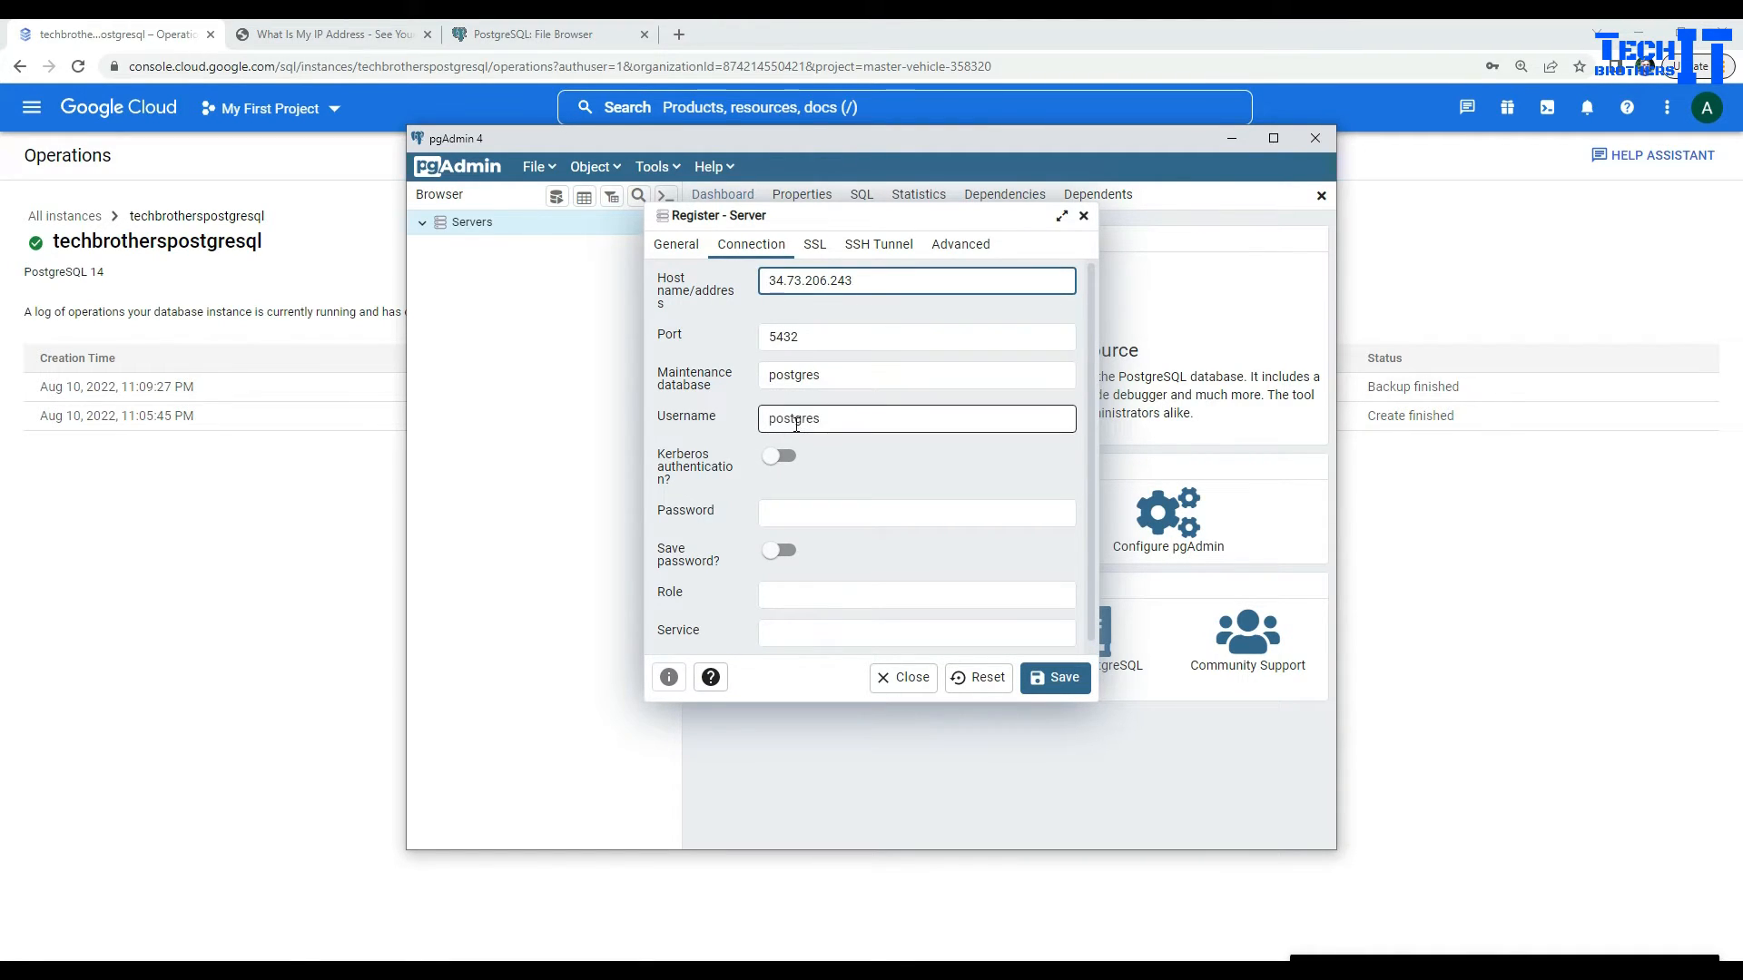
{"action": "left_click", "coordinate": [803, 511]}
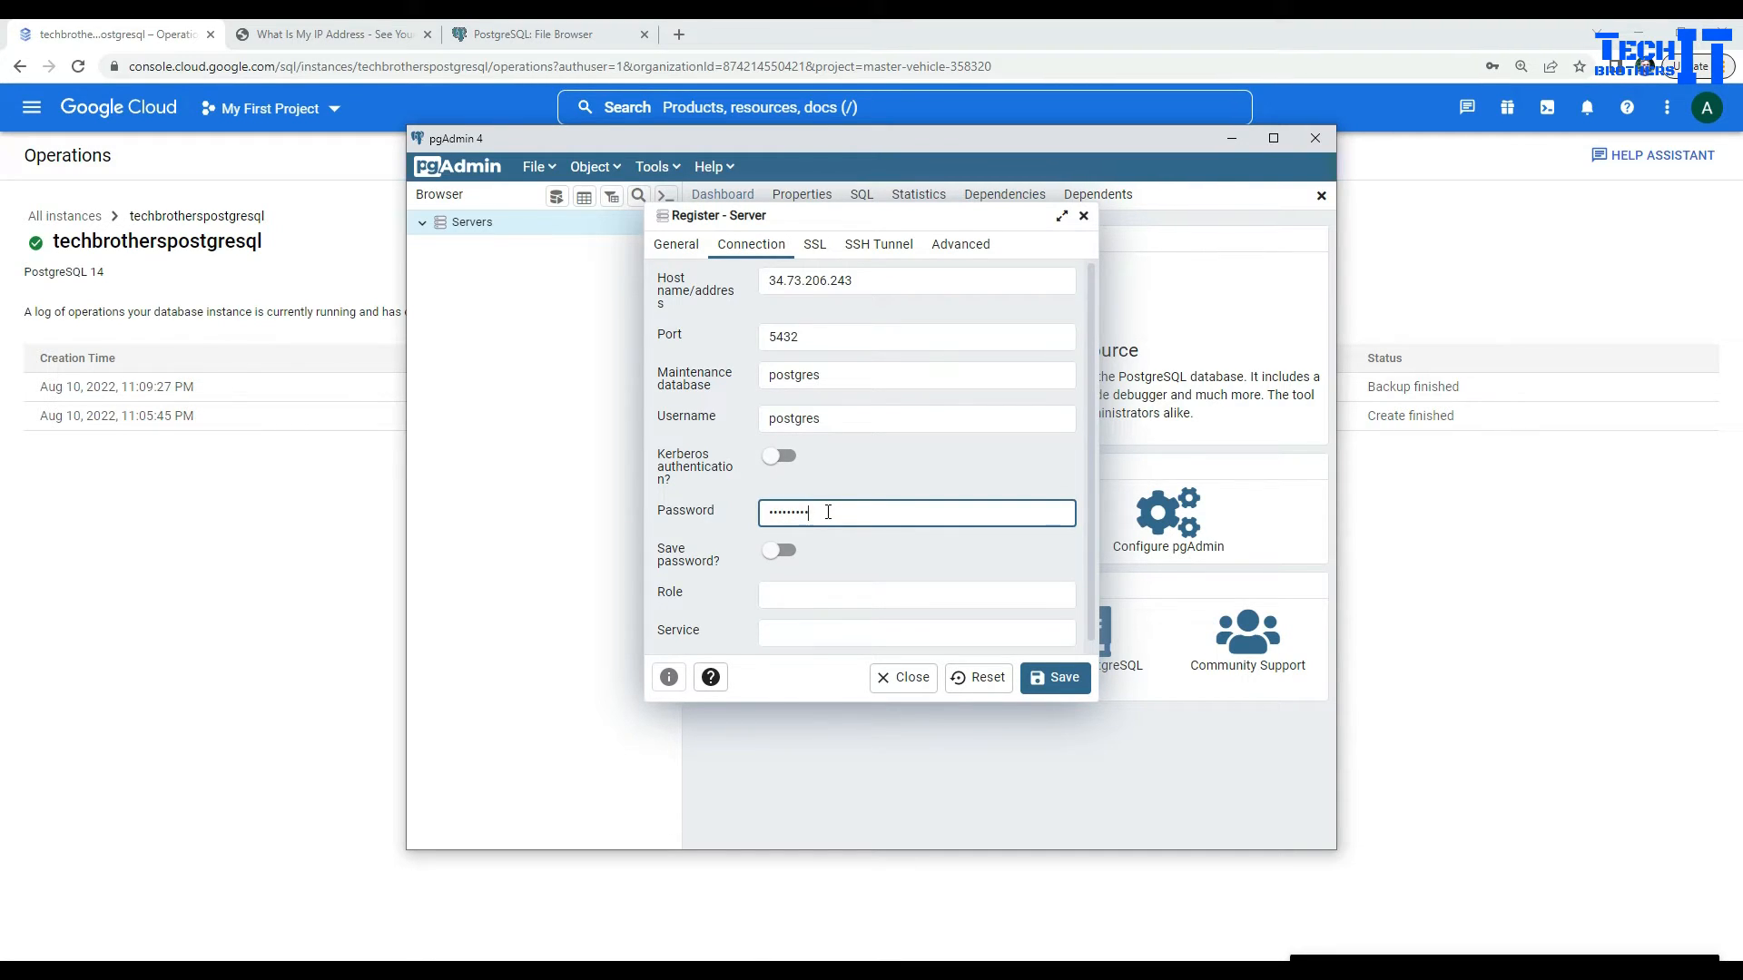
{"action": "left_click", "coordinate": [1048, 687]}
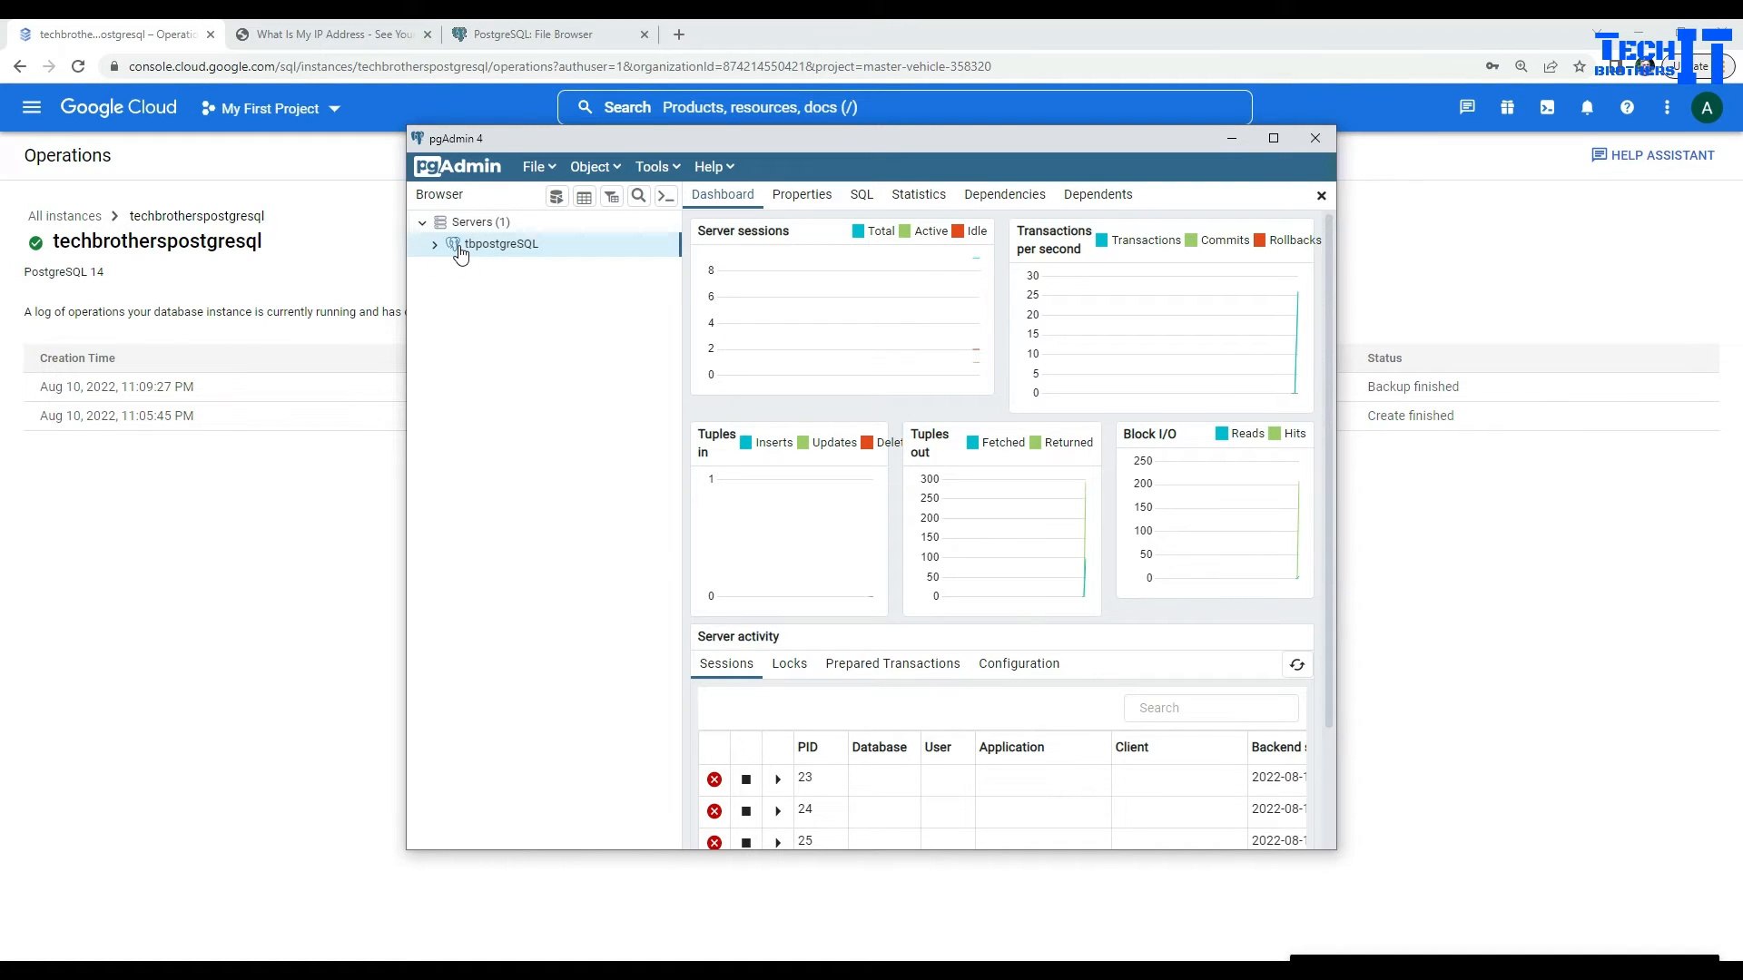
Step: Maximize pgAdmin, expand the tbpostgreSQL server and create a database named Test under its Databases
{"action": "left_click", "coordinate": [1274, 138]}
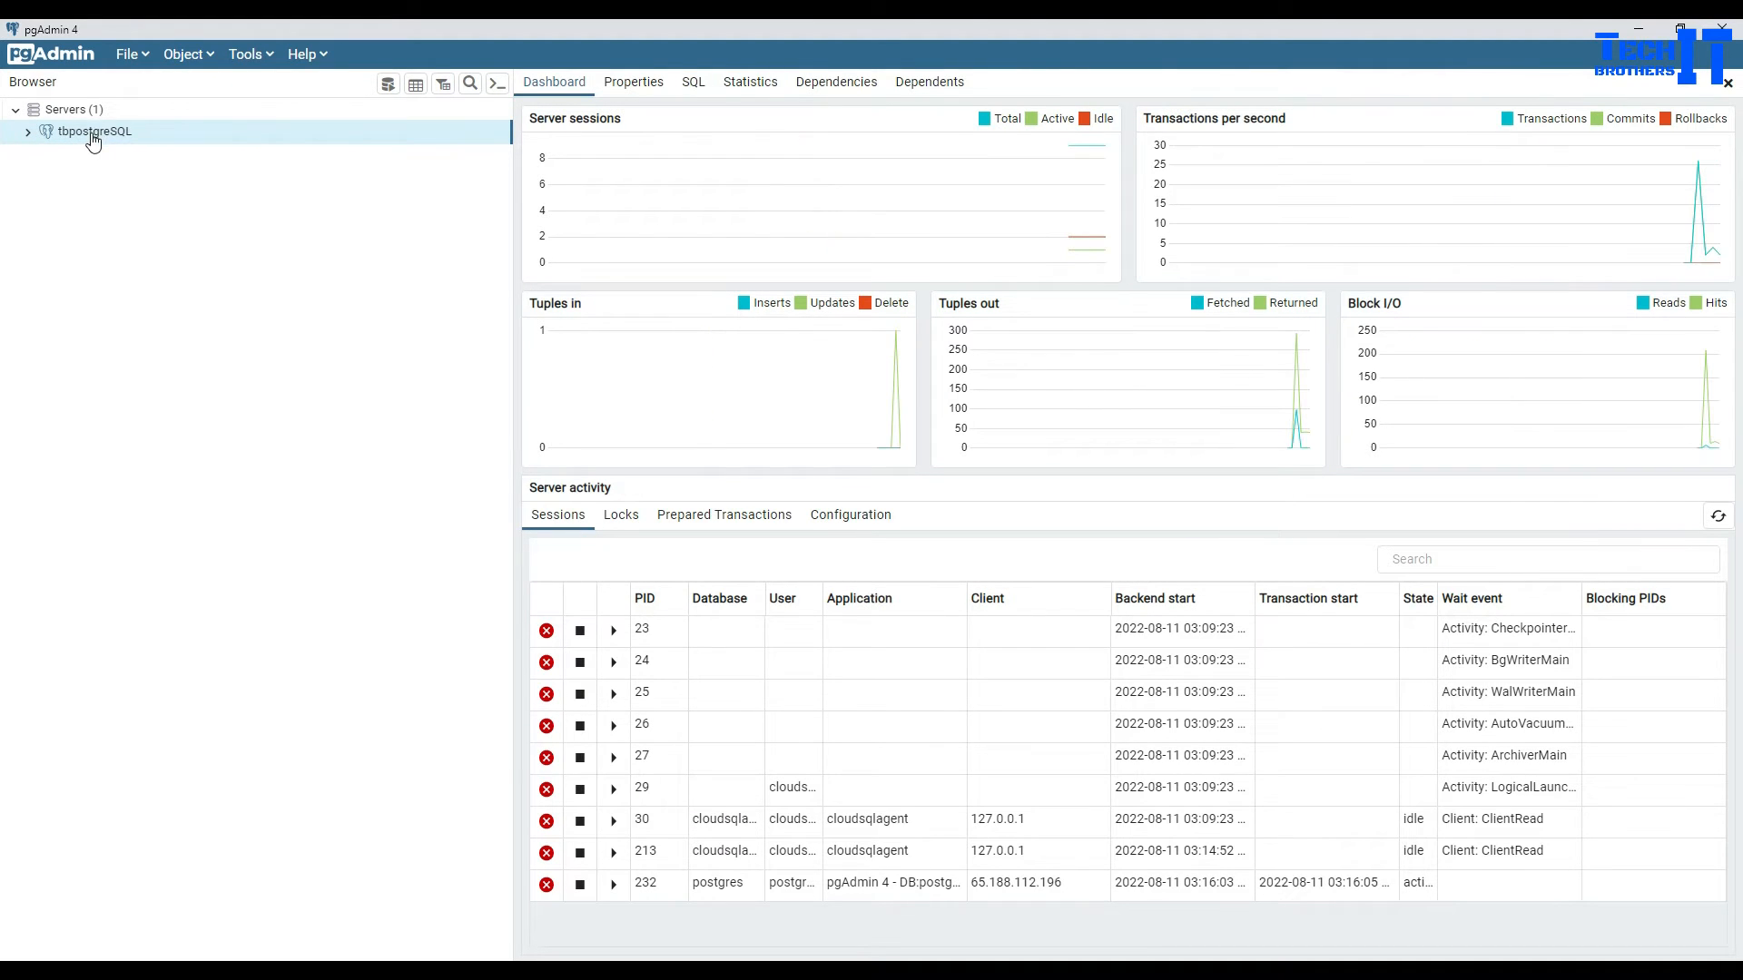
{"action": "double_click", "coordinate": [101, 136]}
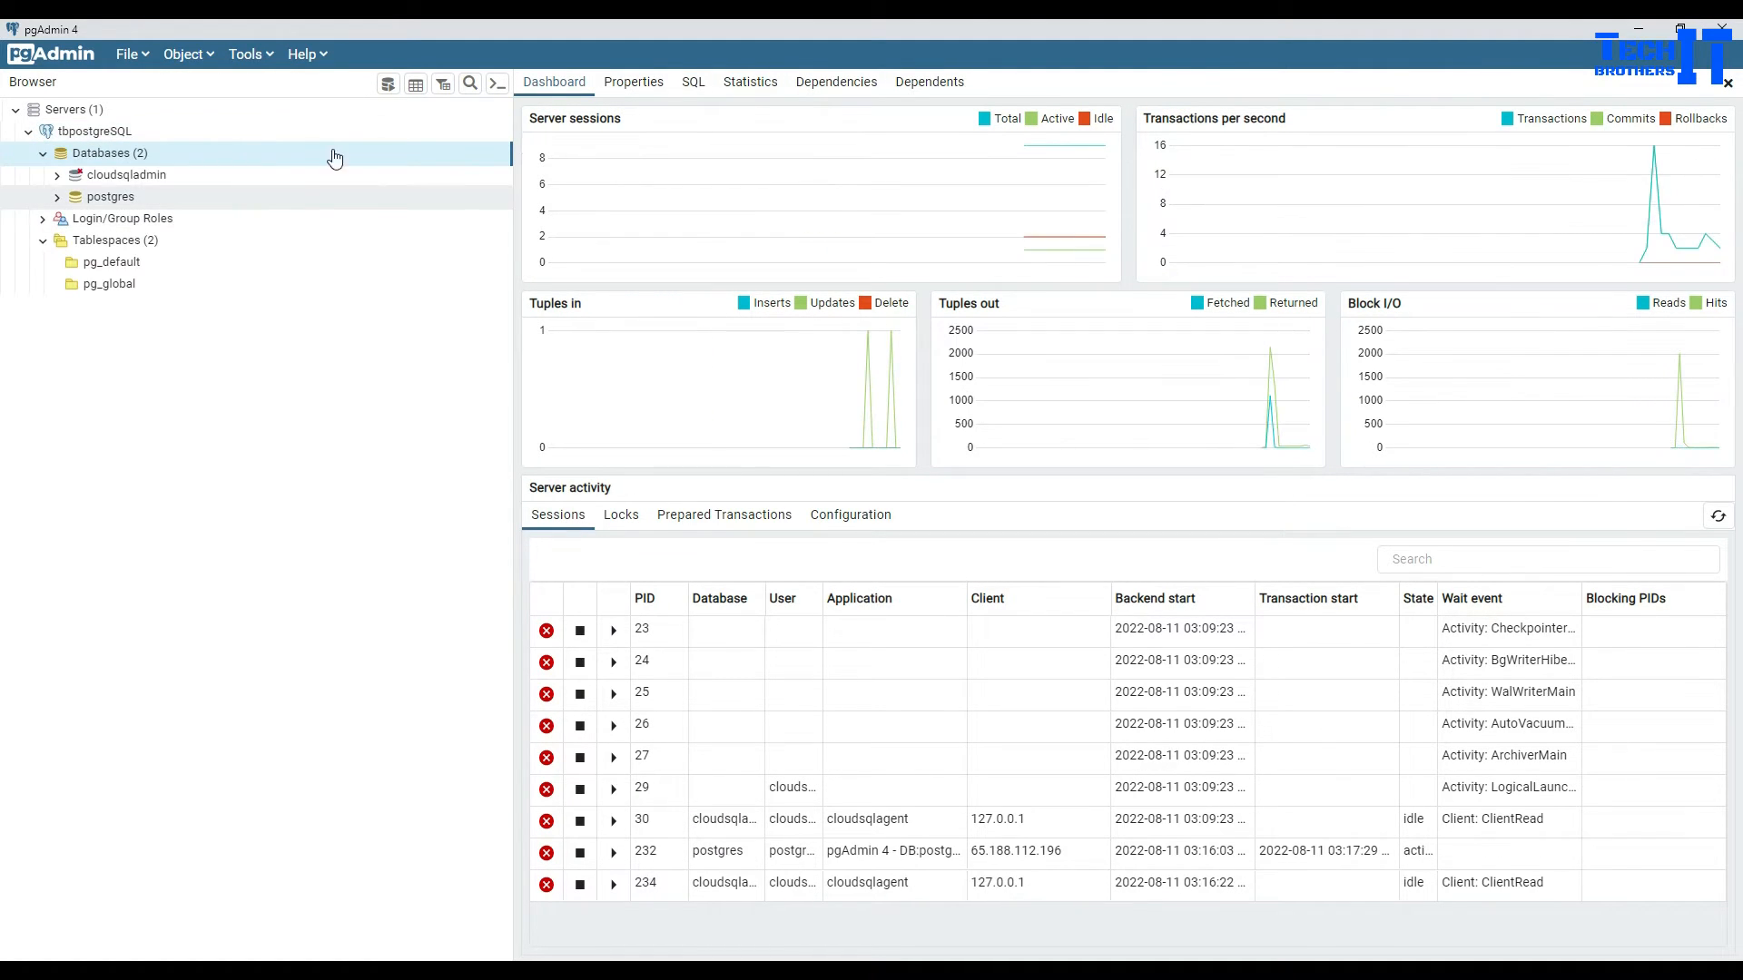
{"action": "right_click", "coordinate": [123, 160]}
{"action": "mouse_move", "coordinate": [205, 174]}
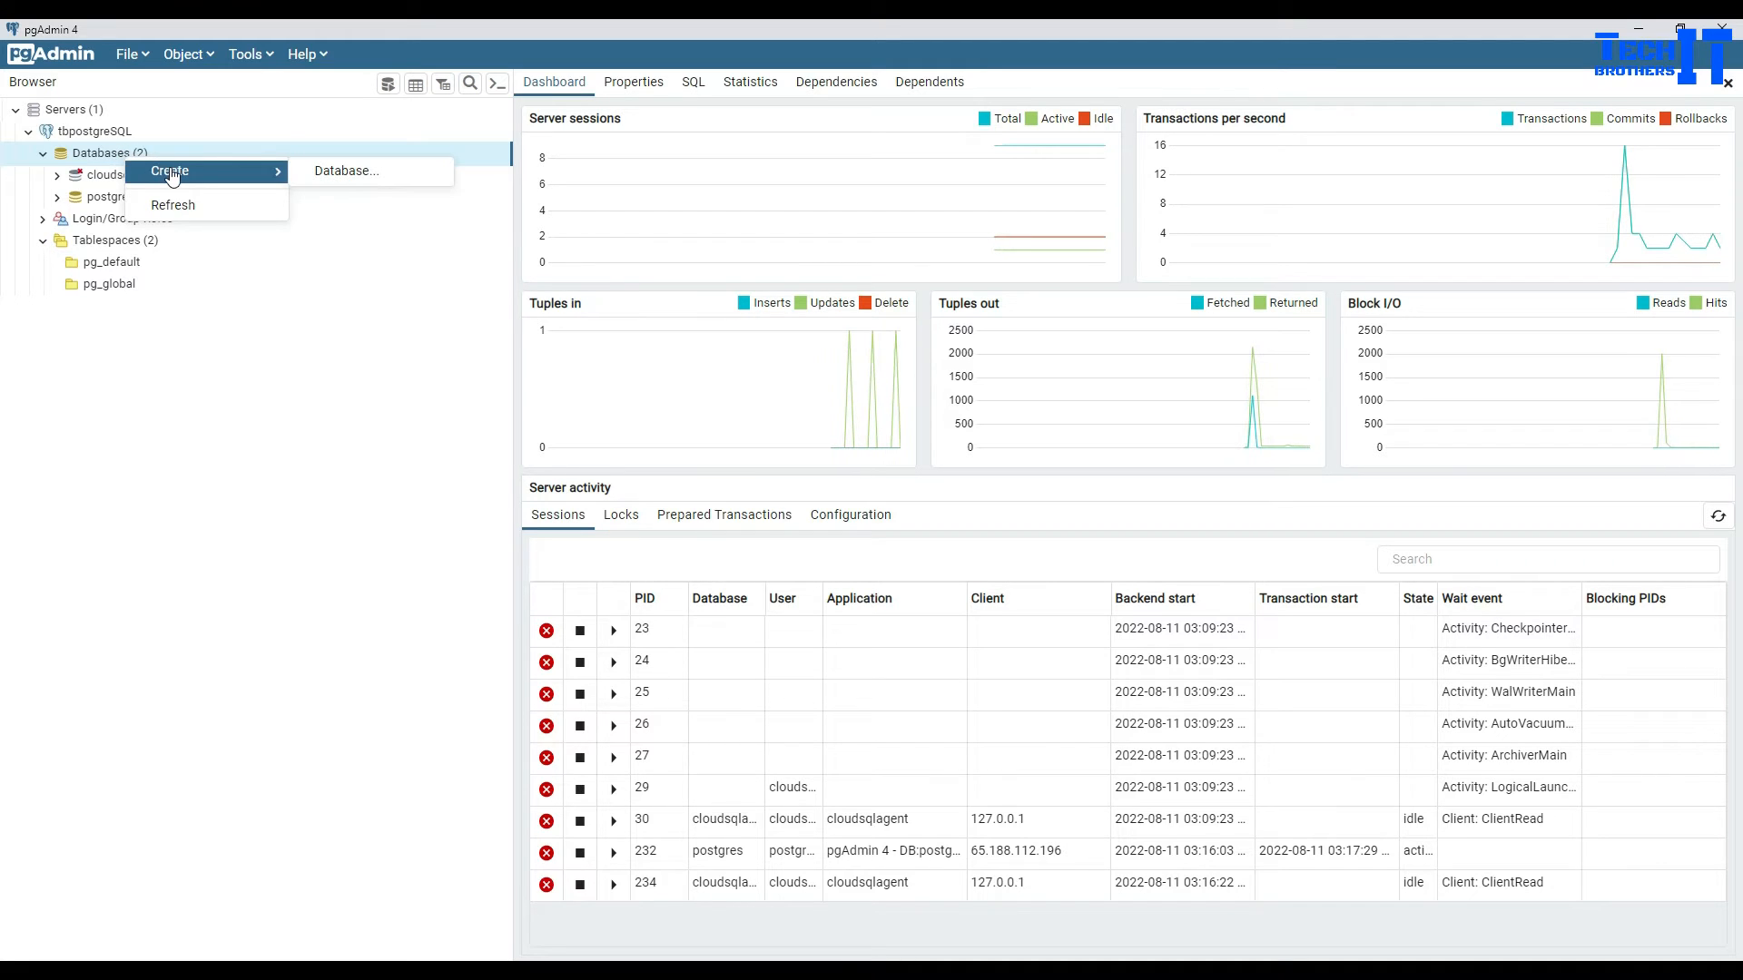
{"action": "left_click", "coordinate": [344, 174]}
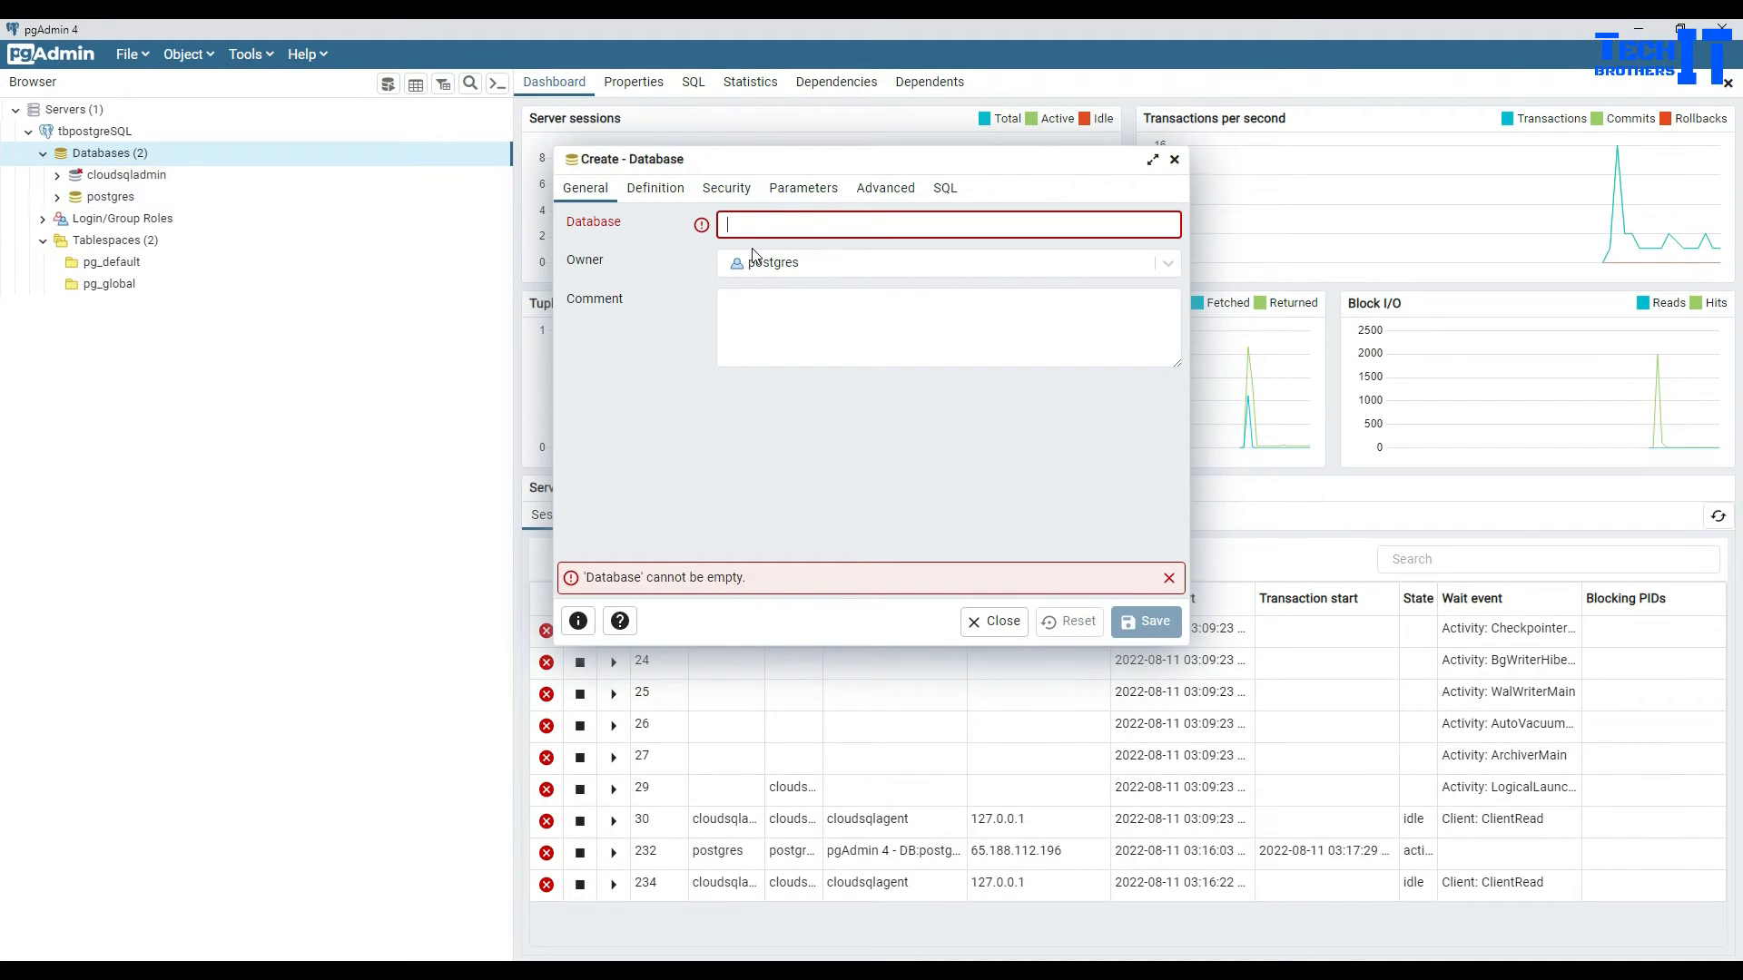
{"action": "left_click", "coordinate": [756, 235]}
{"action": "type", "text": "Test"}
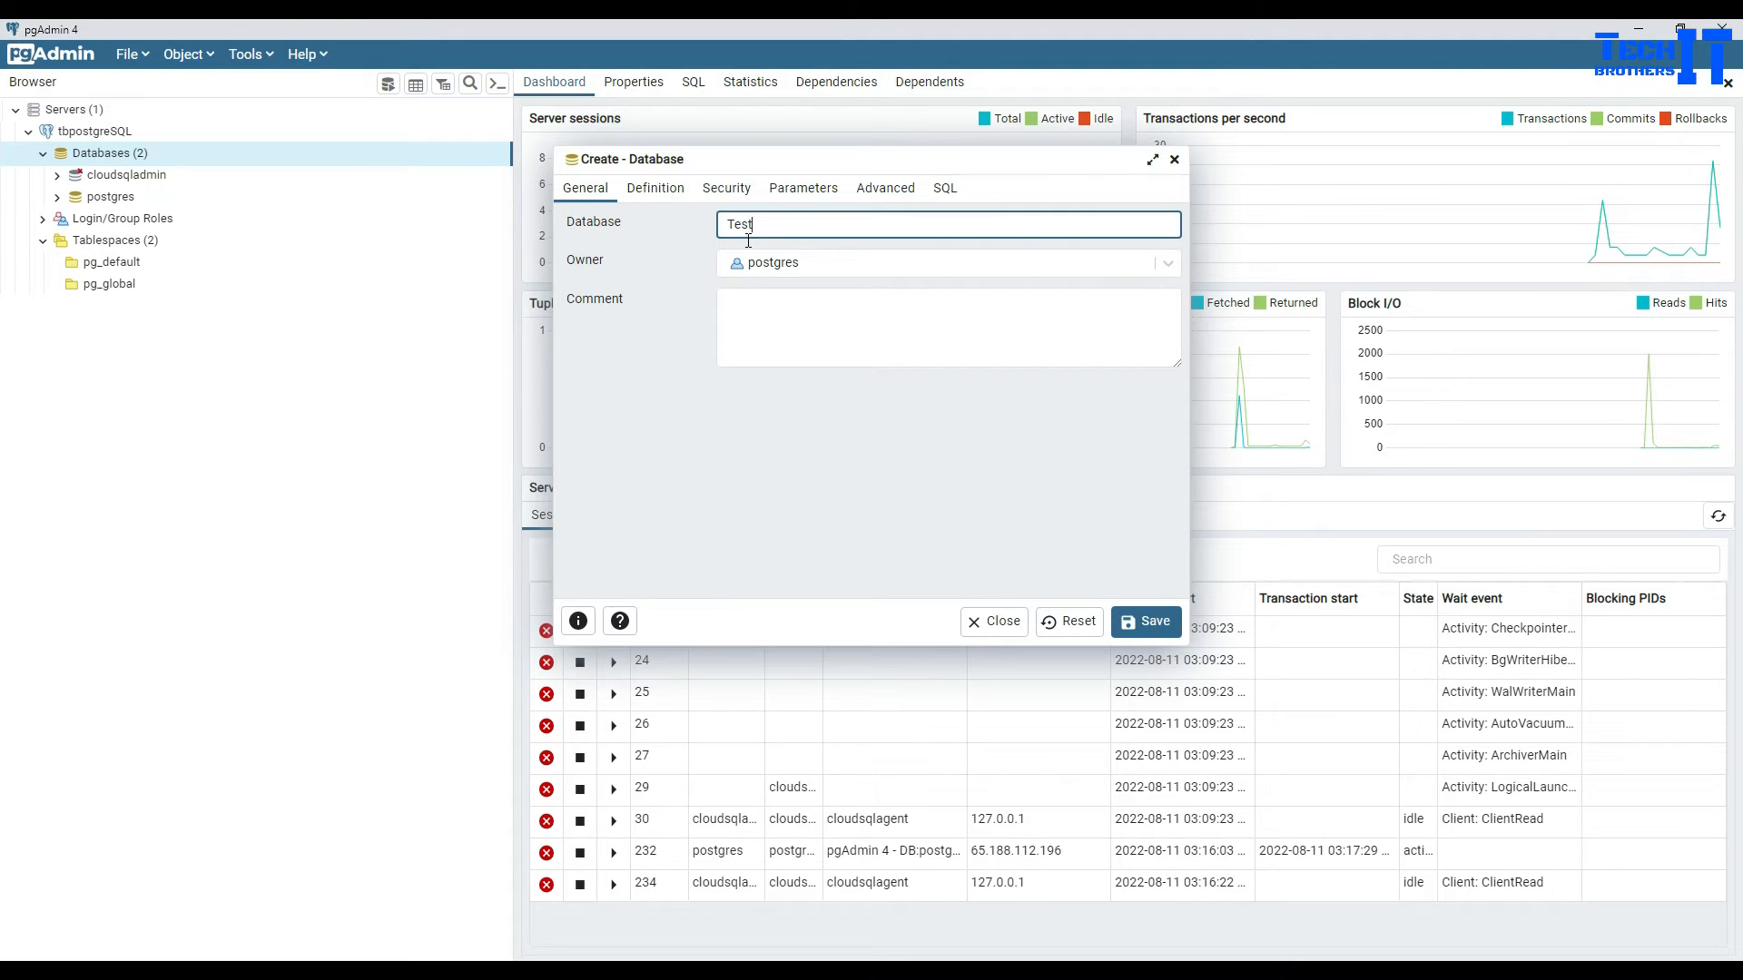
{"action": "left_click", "coordinate": [1137, 624]}
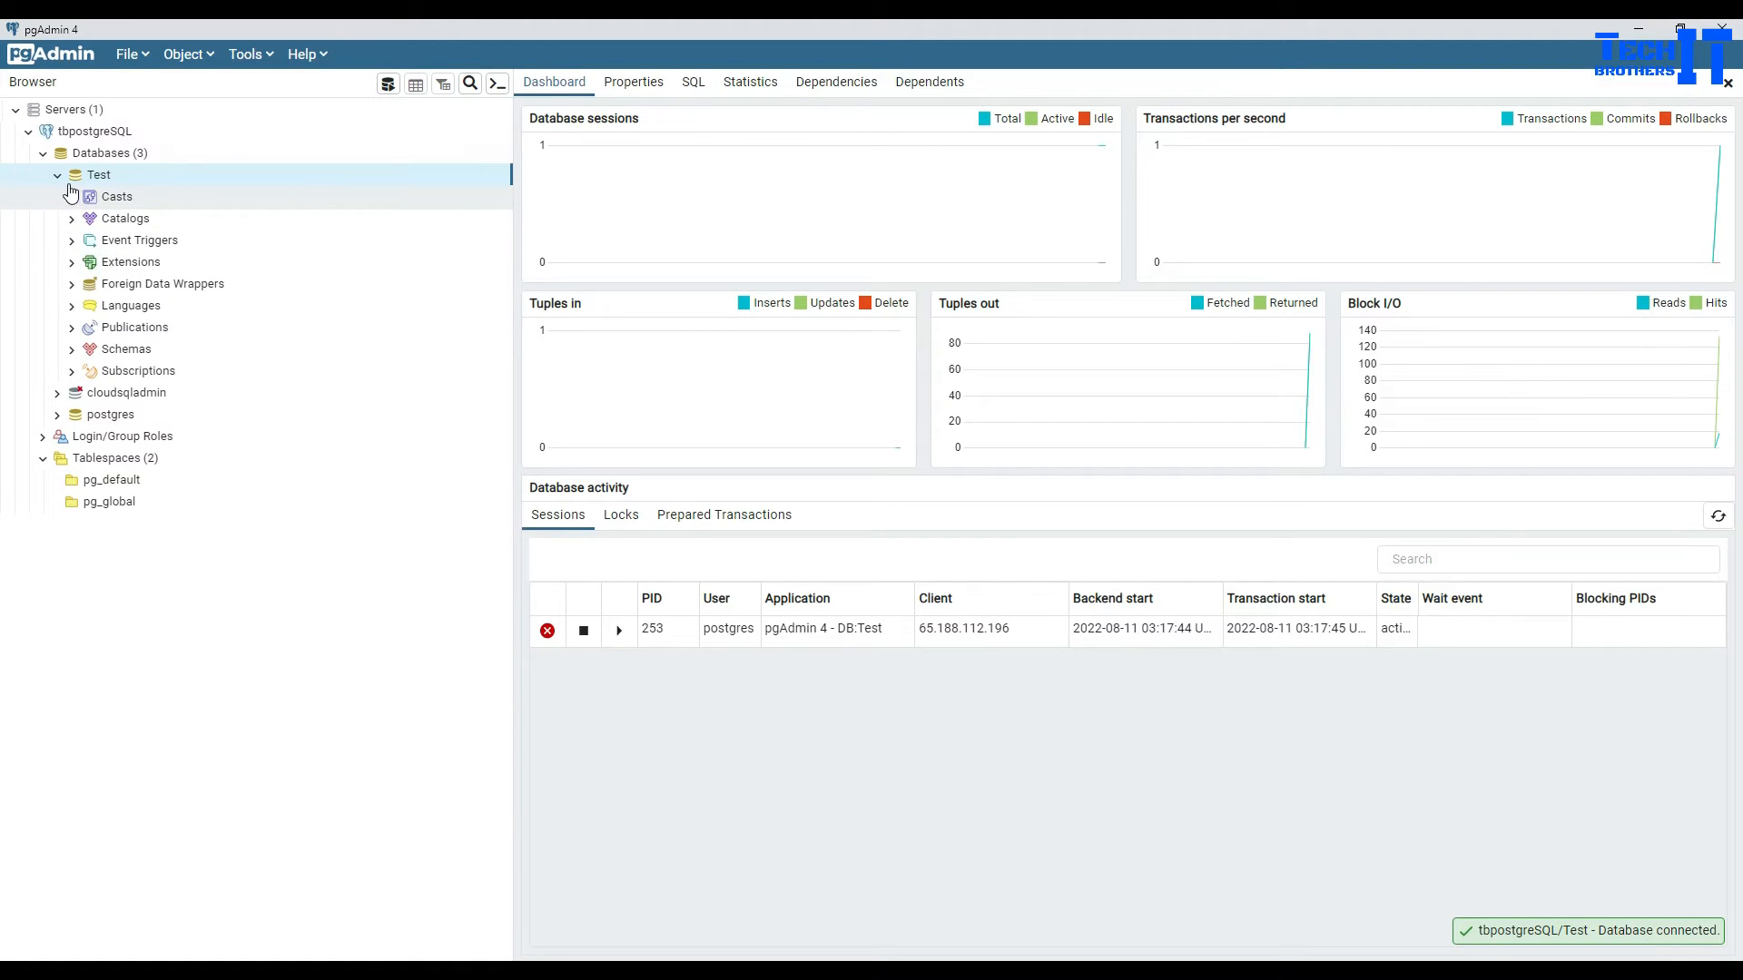
{"action": "left_click", "coordinate": [57, 175]}
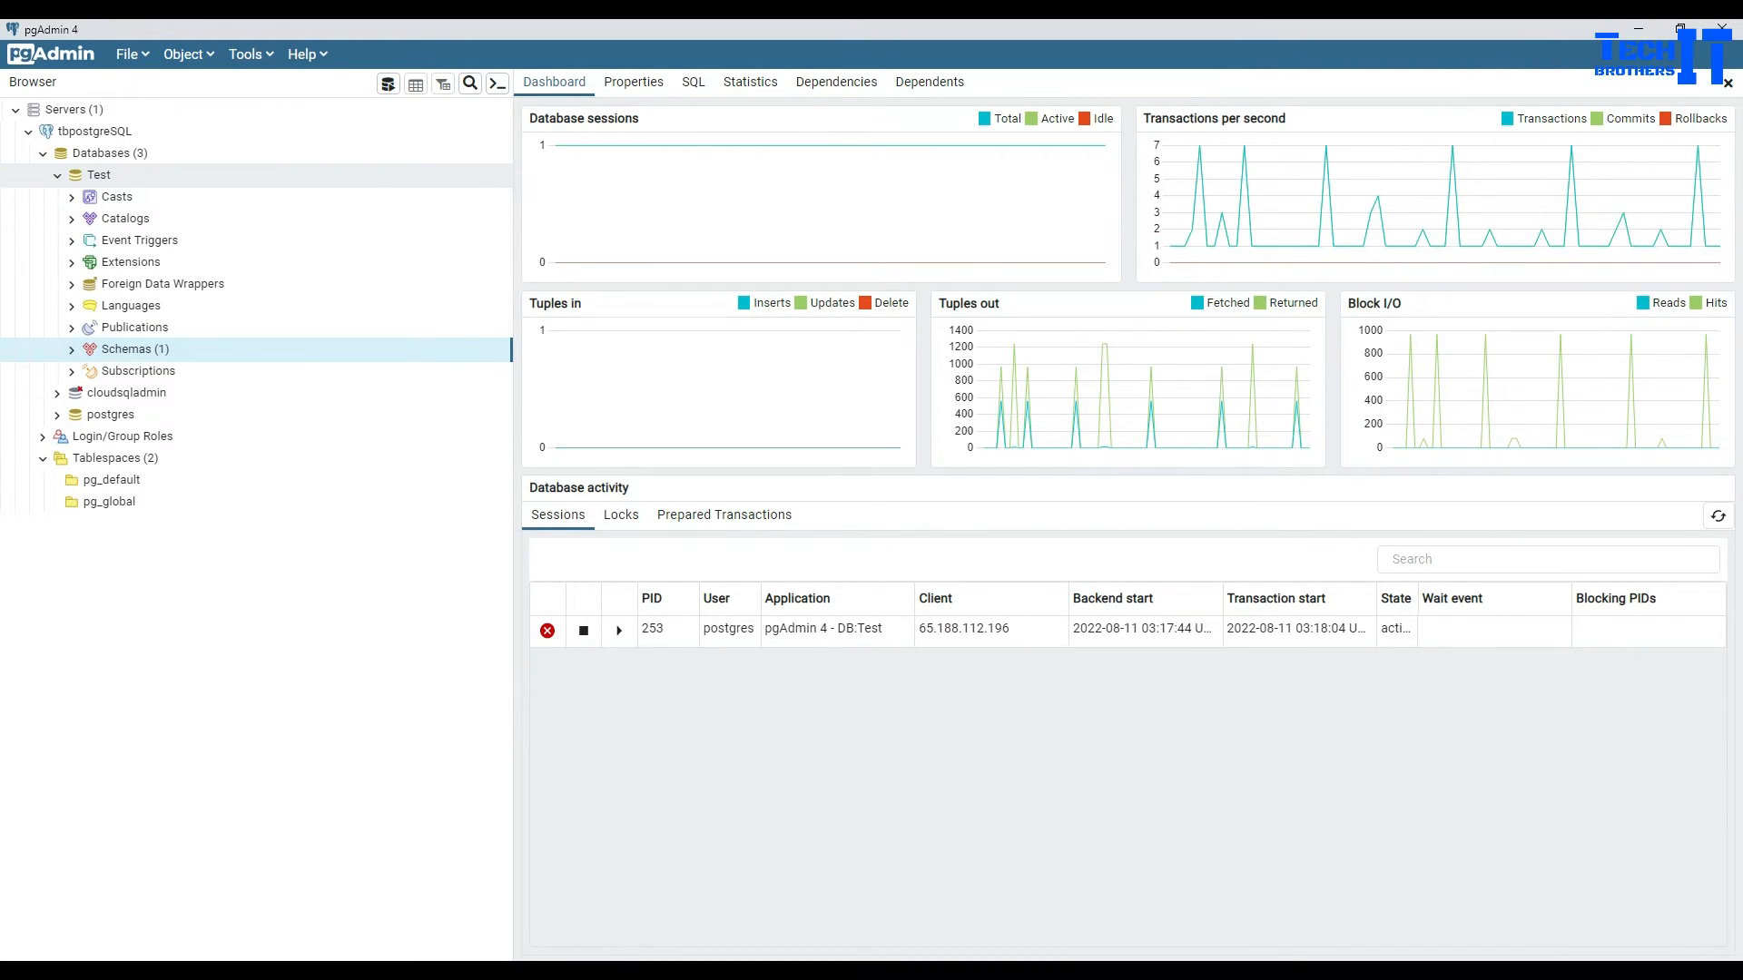
Step: Switch back to Google Cloud, reopen the techbrotherspostgresql overview from the SQL instances list and review its details
{"action": "left_click", "coordinate": [644, 973]}
{"action": "left_click", "coordinate": [463, 904]}
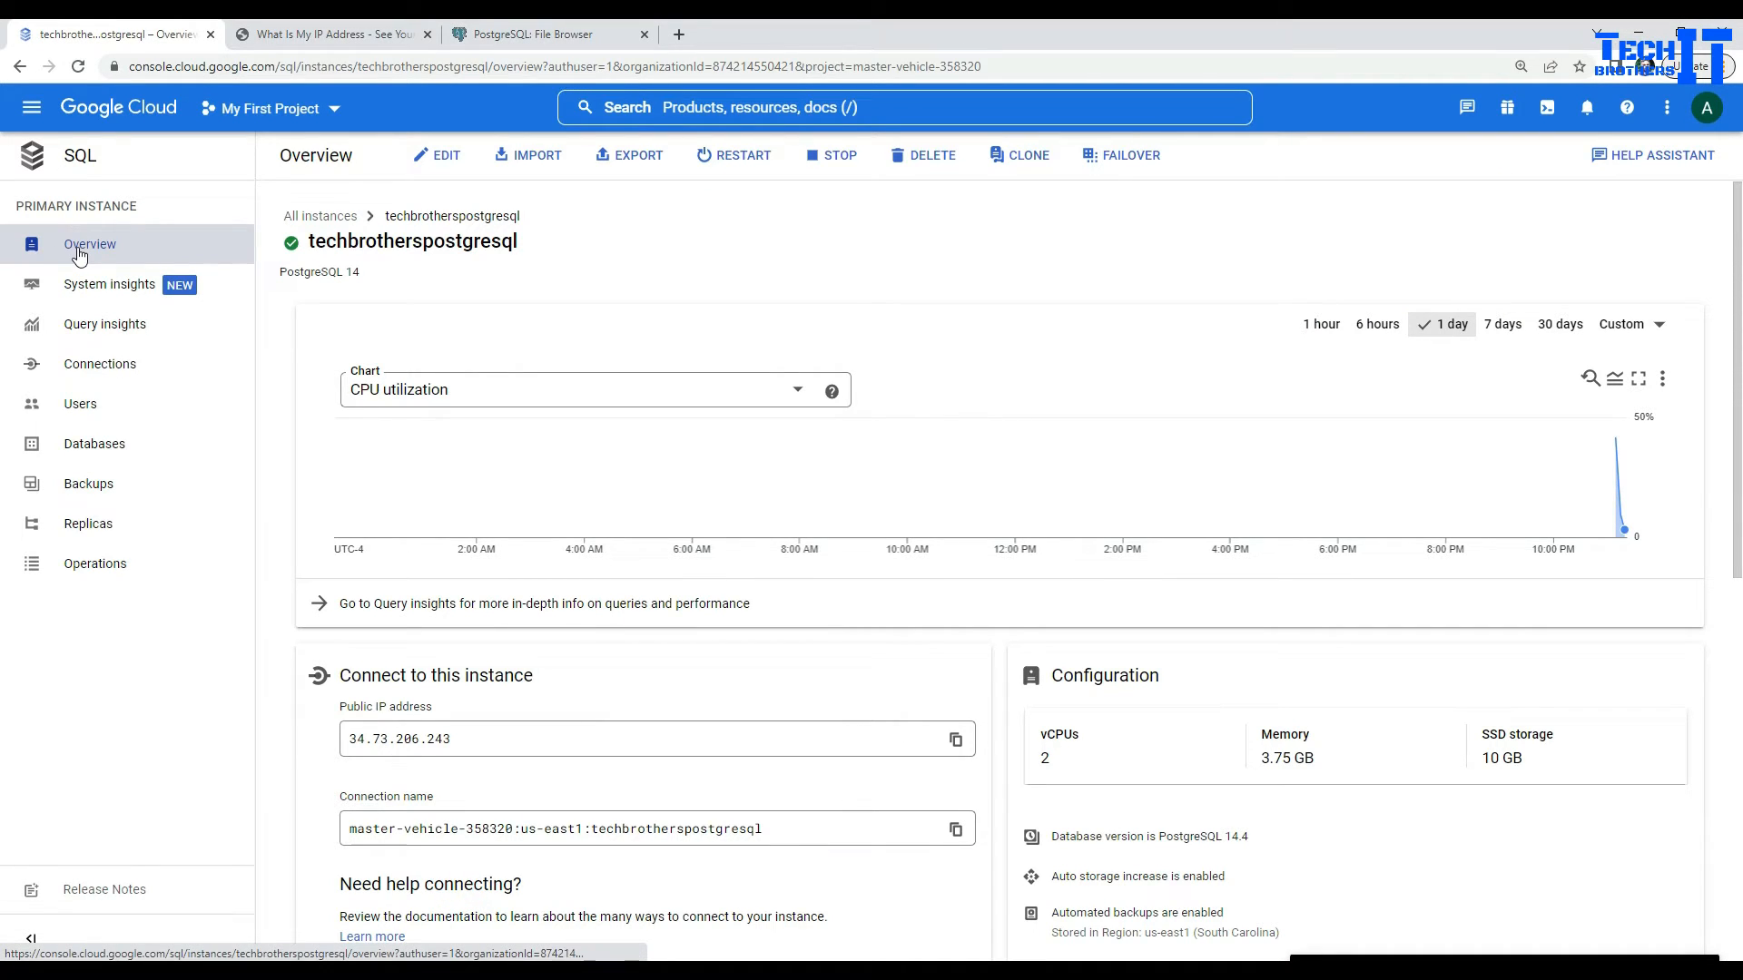
{"action": "left_click", "coordinate": [35, 159]}
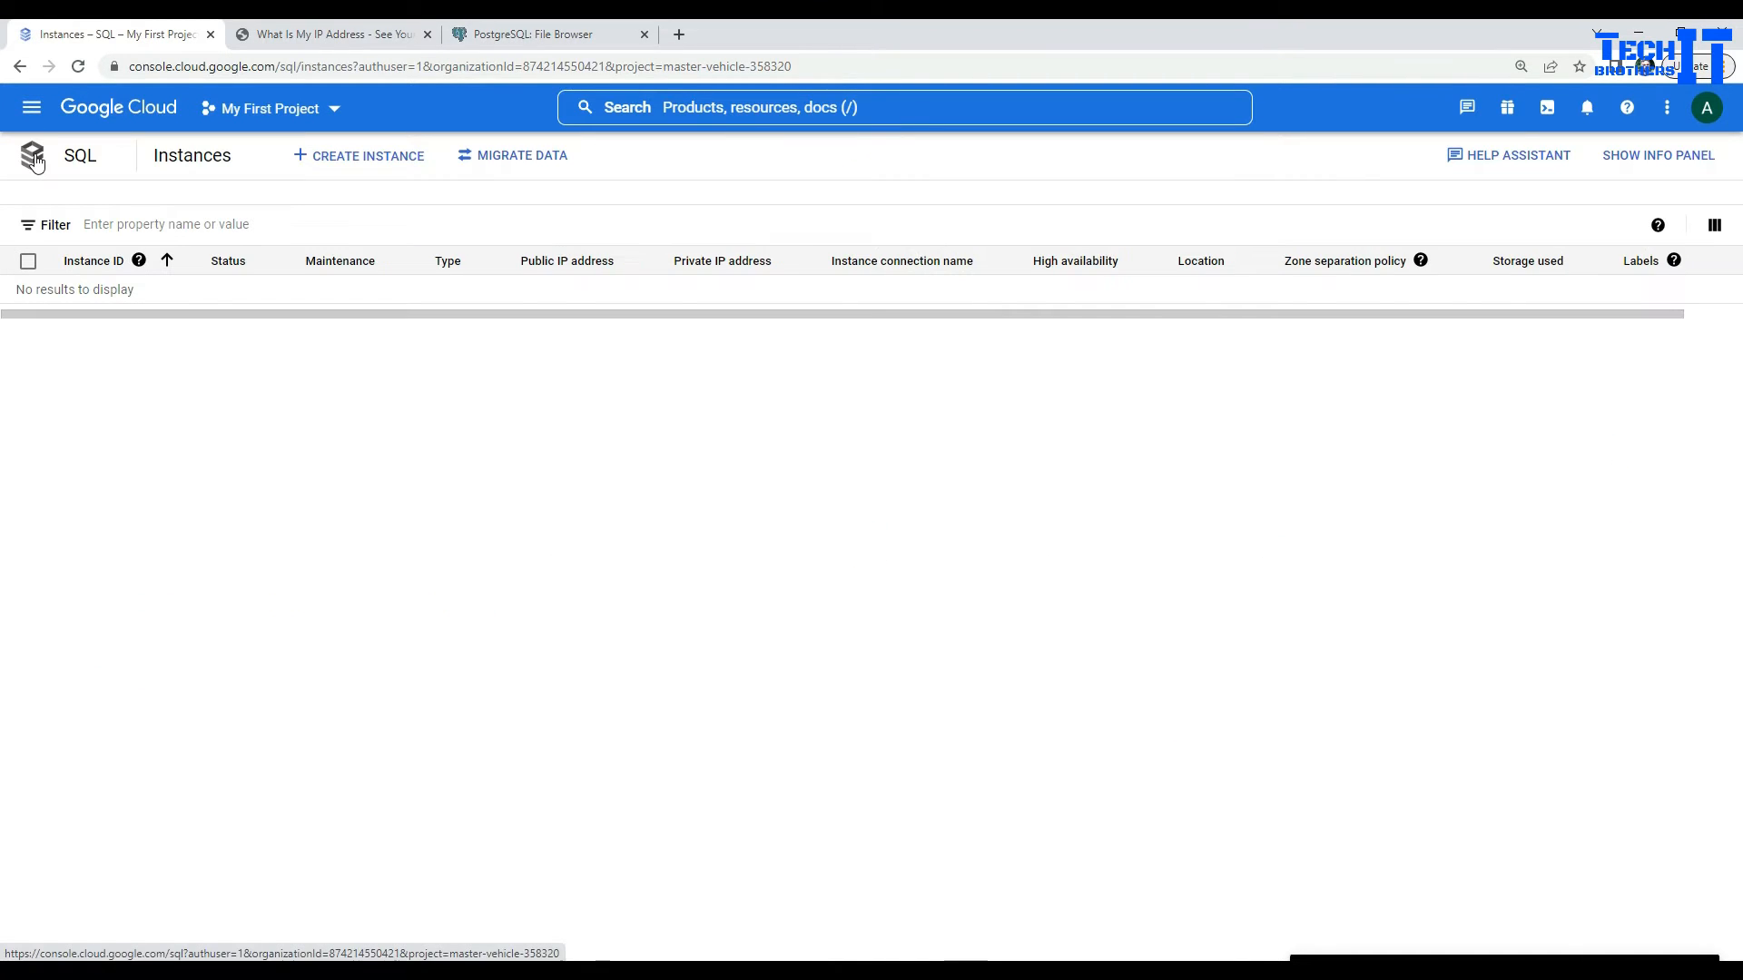
{"action": "left_click", "coordinate": [140, 291]}
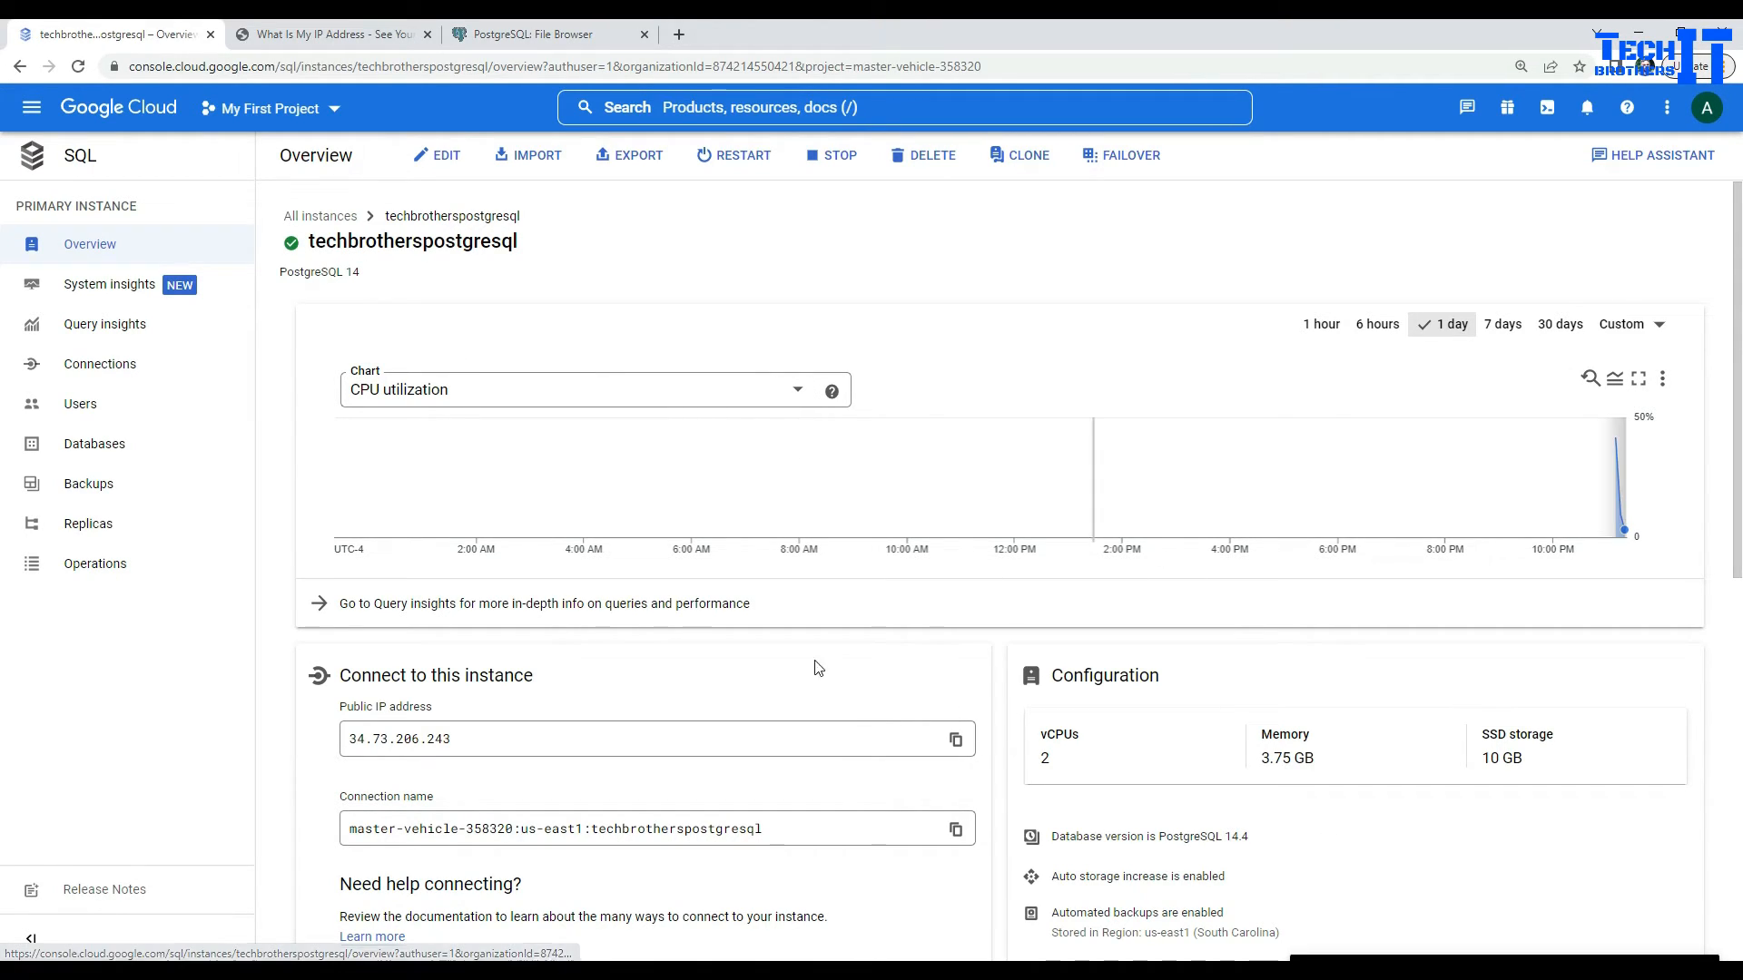
{"action": "scroll", "coordinate": [892, 705], "scroll_direction": "down", "scroll_amount": 5}
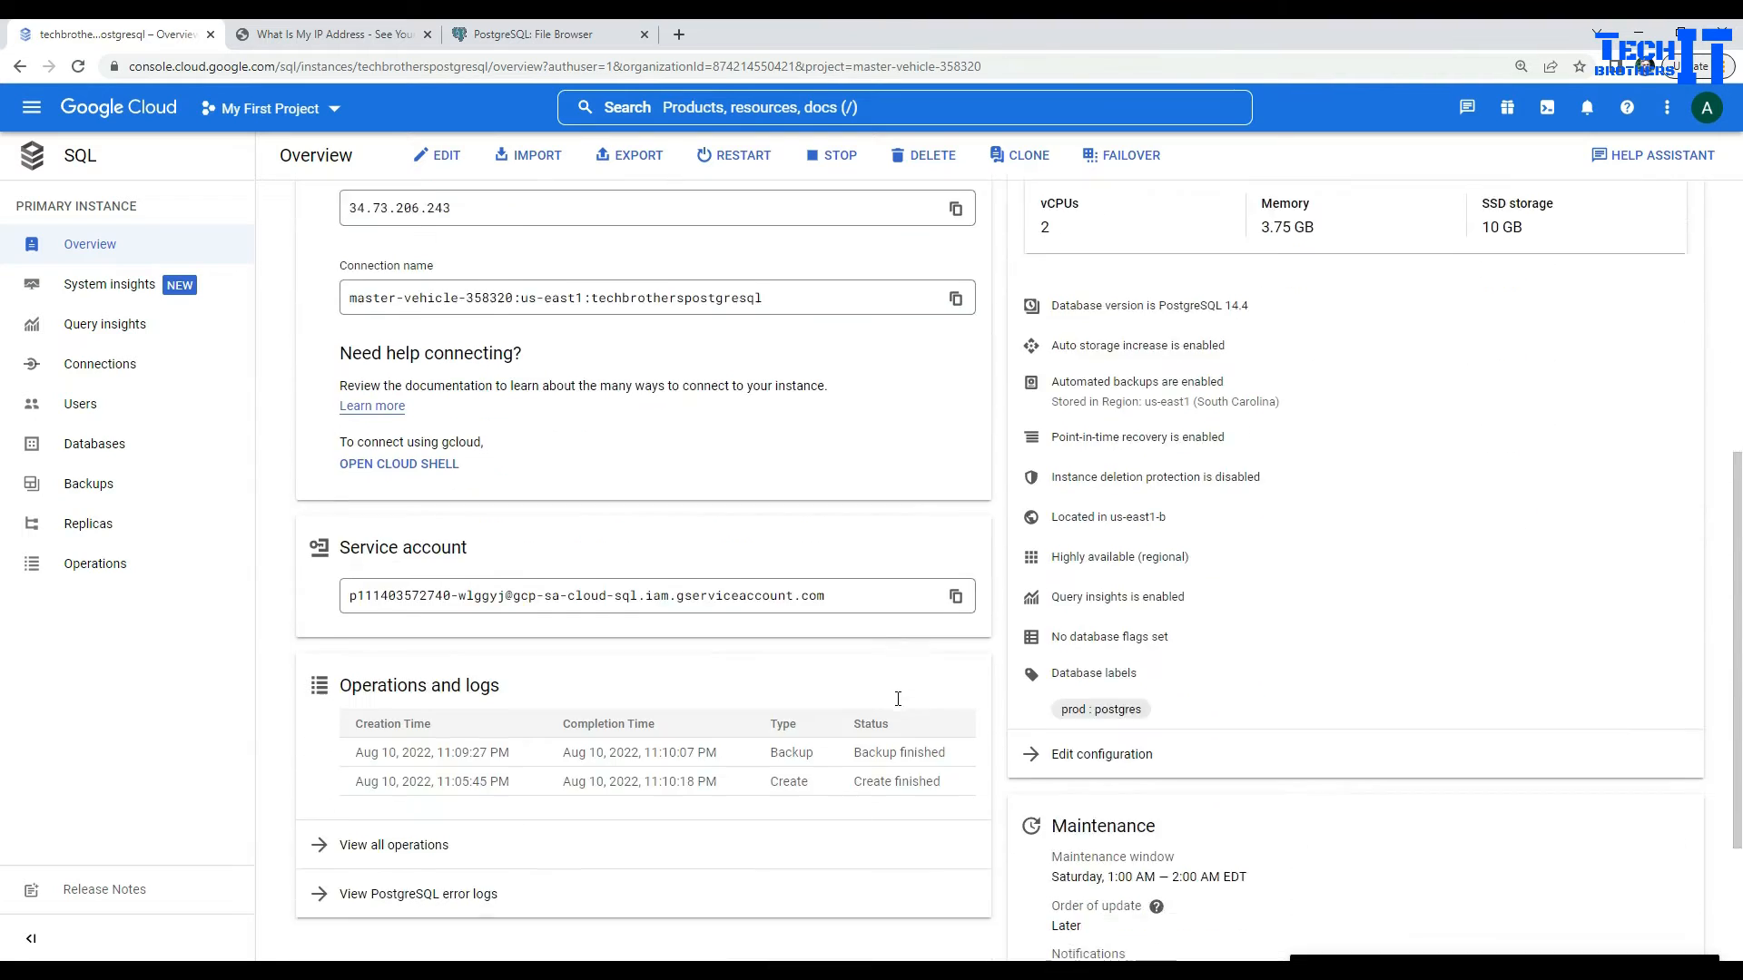
{"action": "scroll", "coordinate": [897, 699], "scroll_direction": "down", "scroll_amount": 2}
Step: Open the instance's System insights and examine the CPU, disk, connection and log charts
{"action": "left_click", "coordinate": [105, 292]}
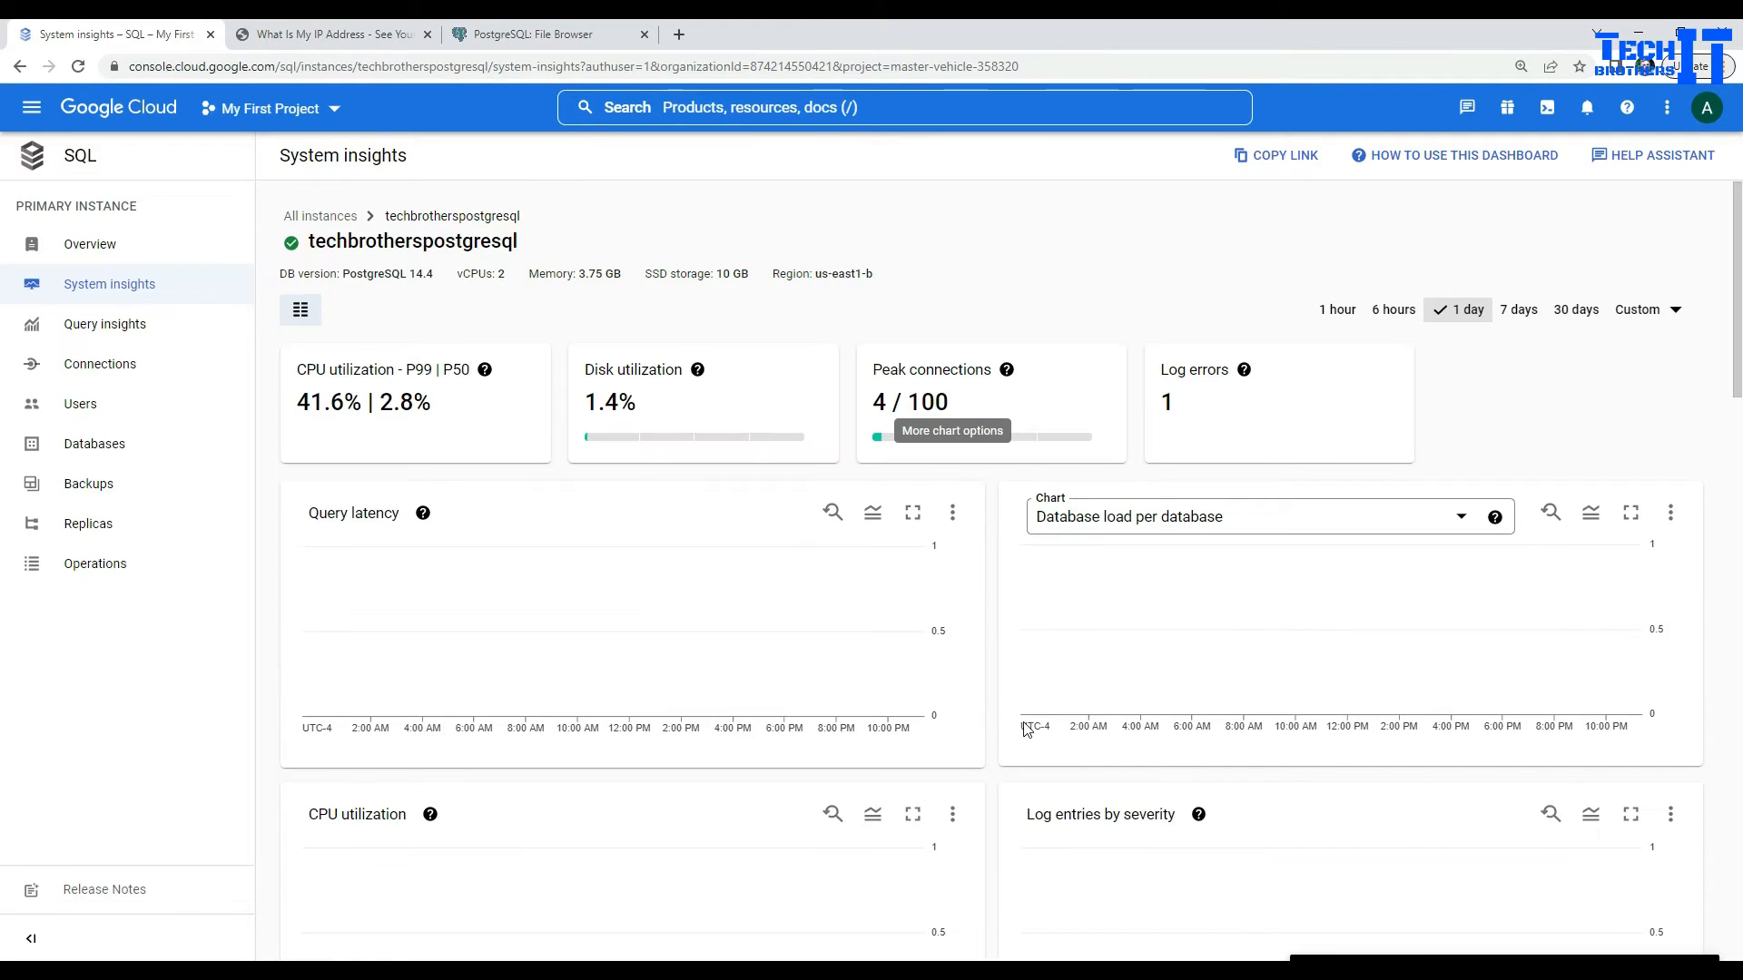
{"action": "left_click", "coordinate": [1198, 816]}
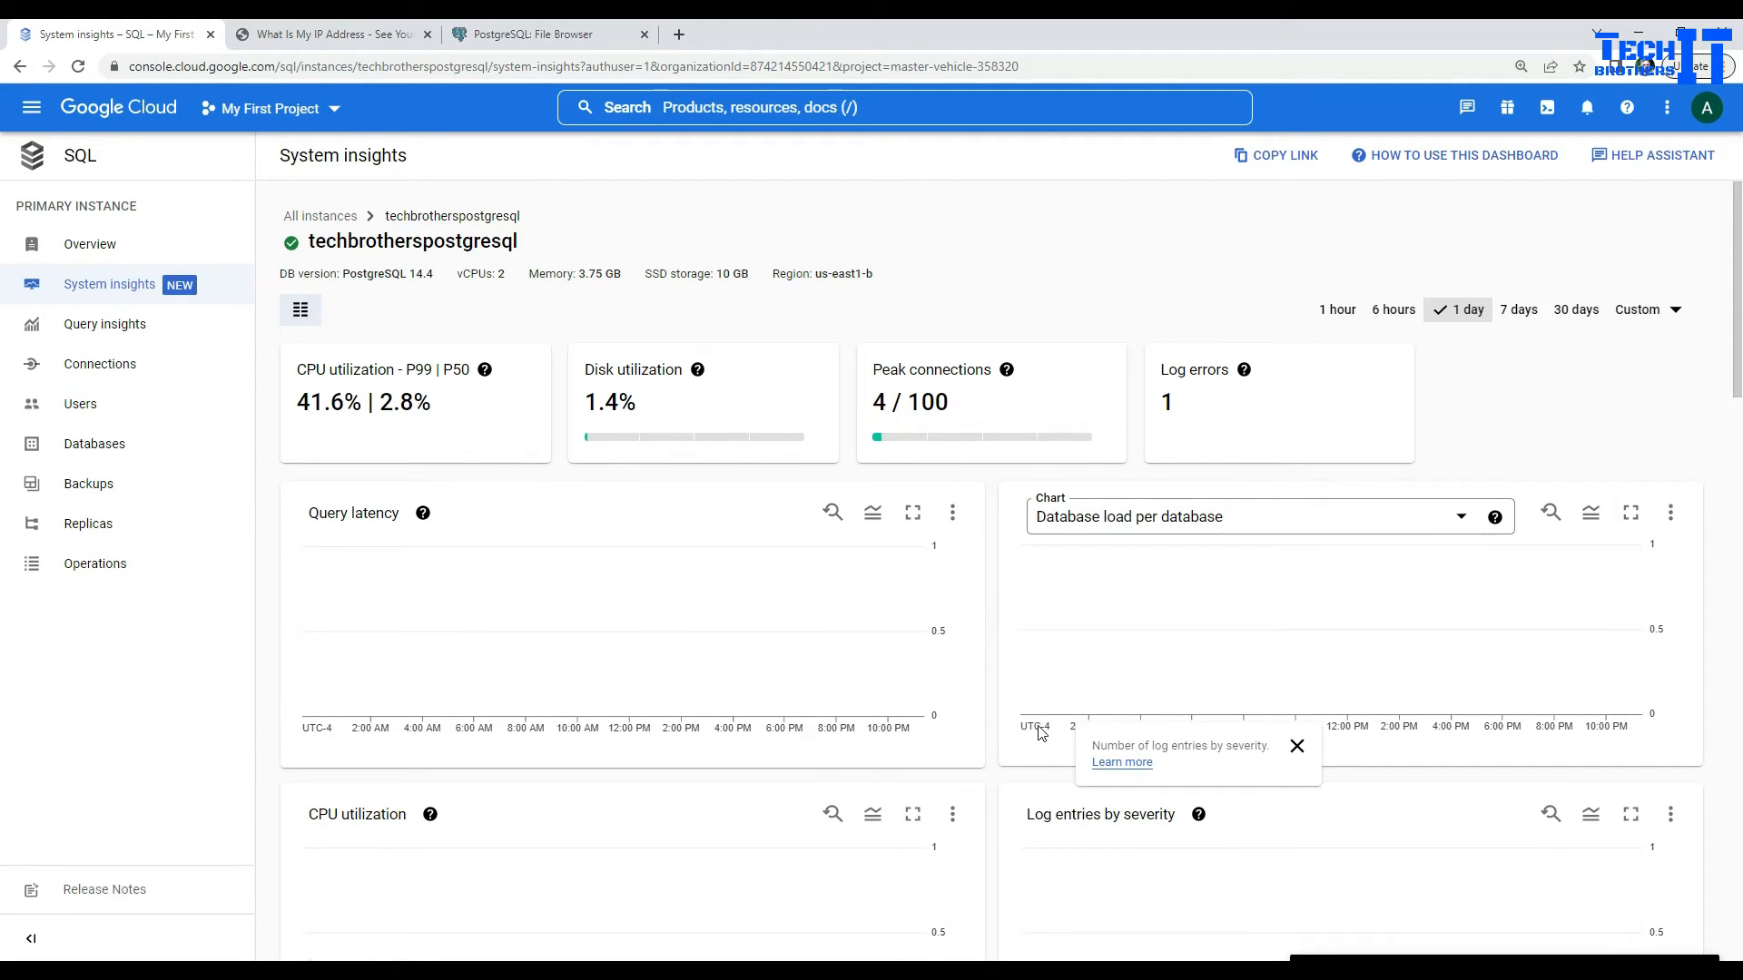
{"action": "scroll", "coordinate": [1001, 683], "scroll_direction": "down", "scroll_amount": 4}
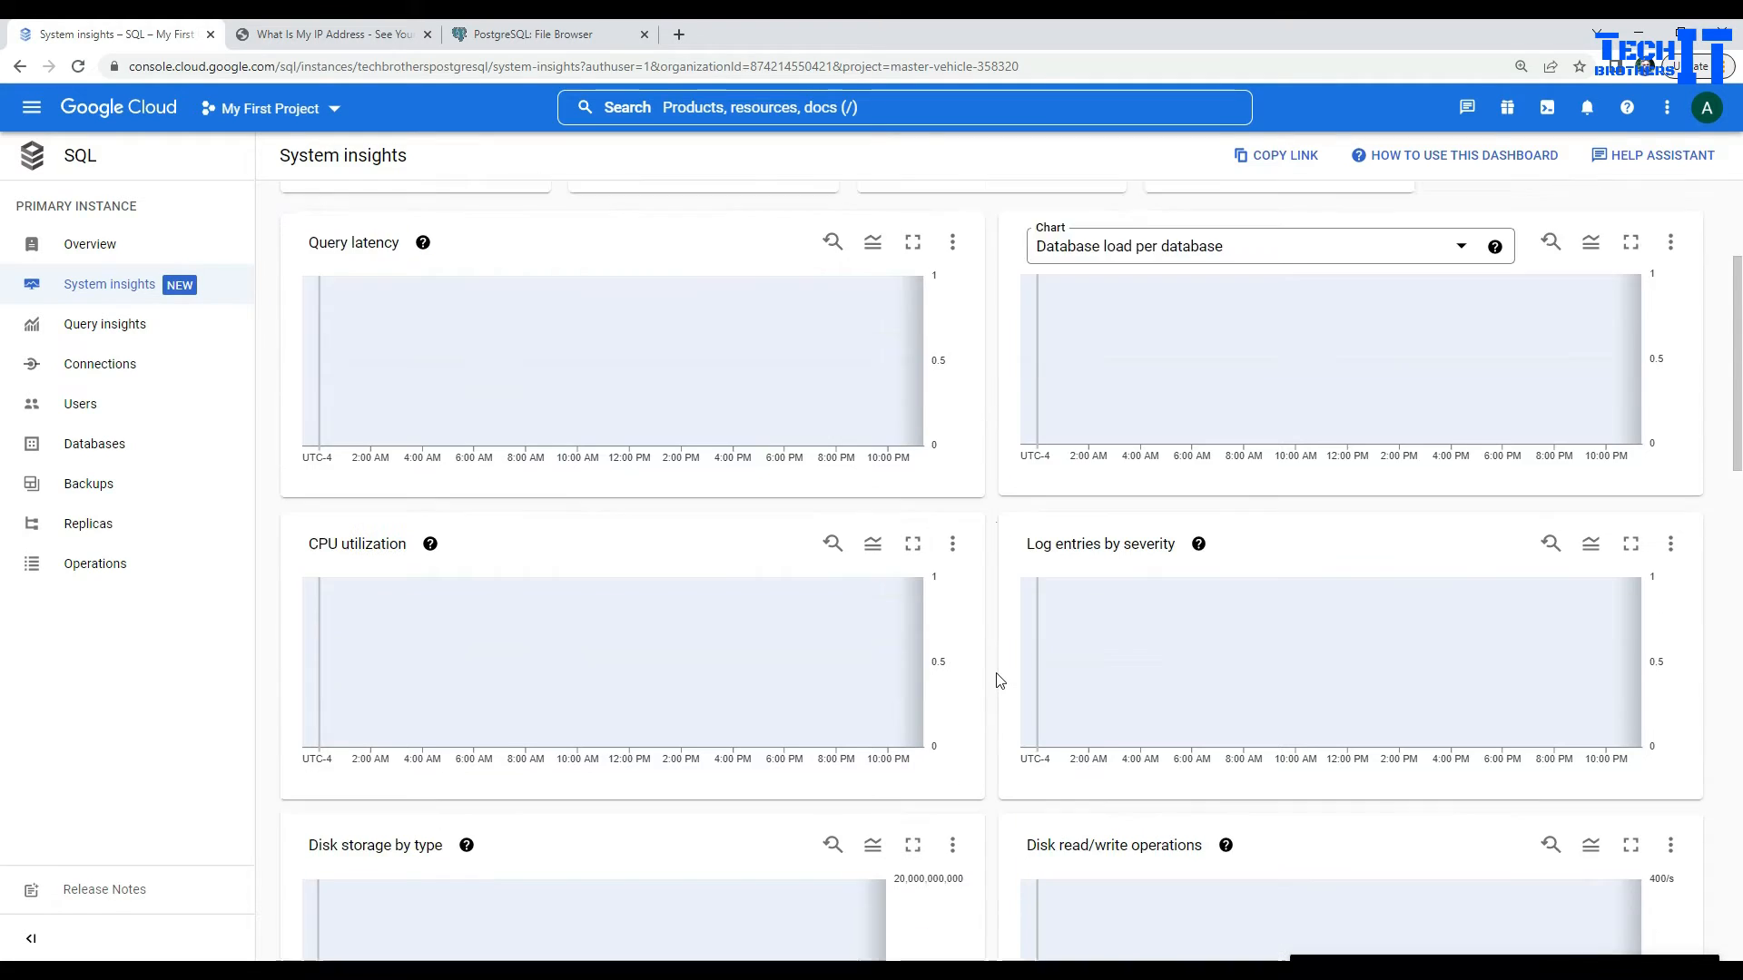
{"action": "scroll", "coordinate": [998, 681], "scroll_direction": "down", "scroll_amount": 4}
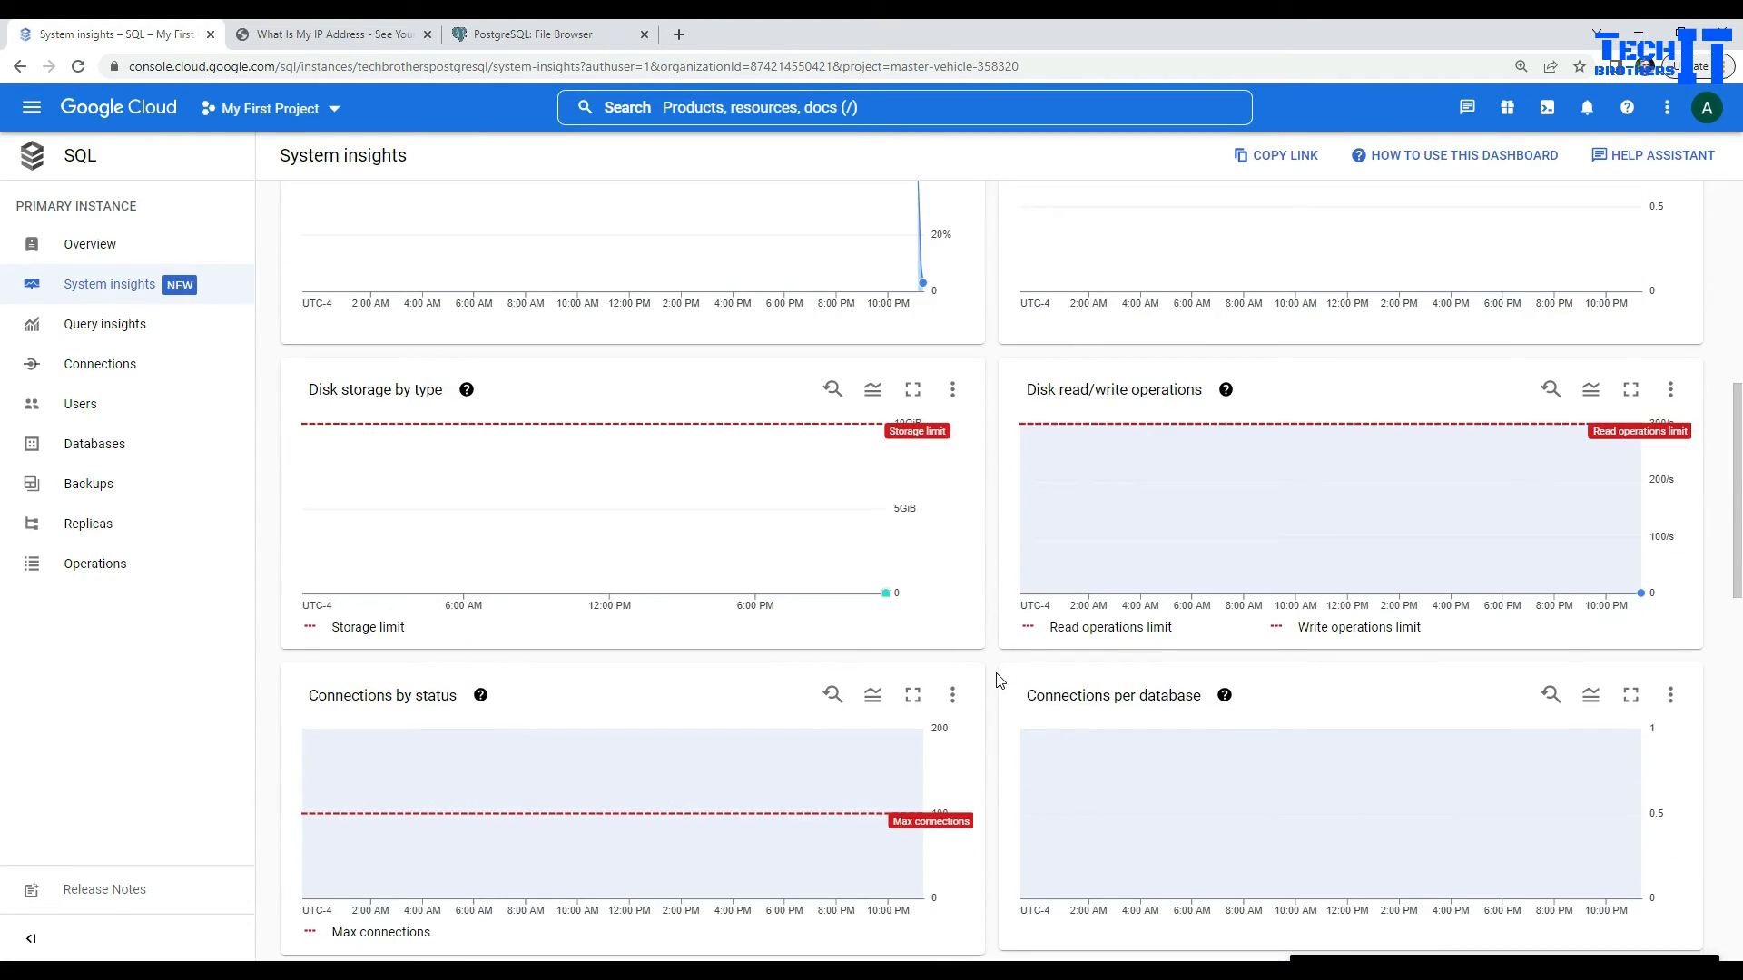
{"action": "scroll", "coordinate": [998, 673], "scroll_direction": "up", "scroll_amount": 8}
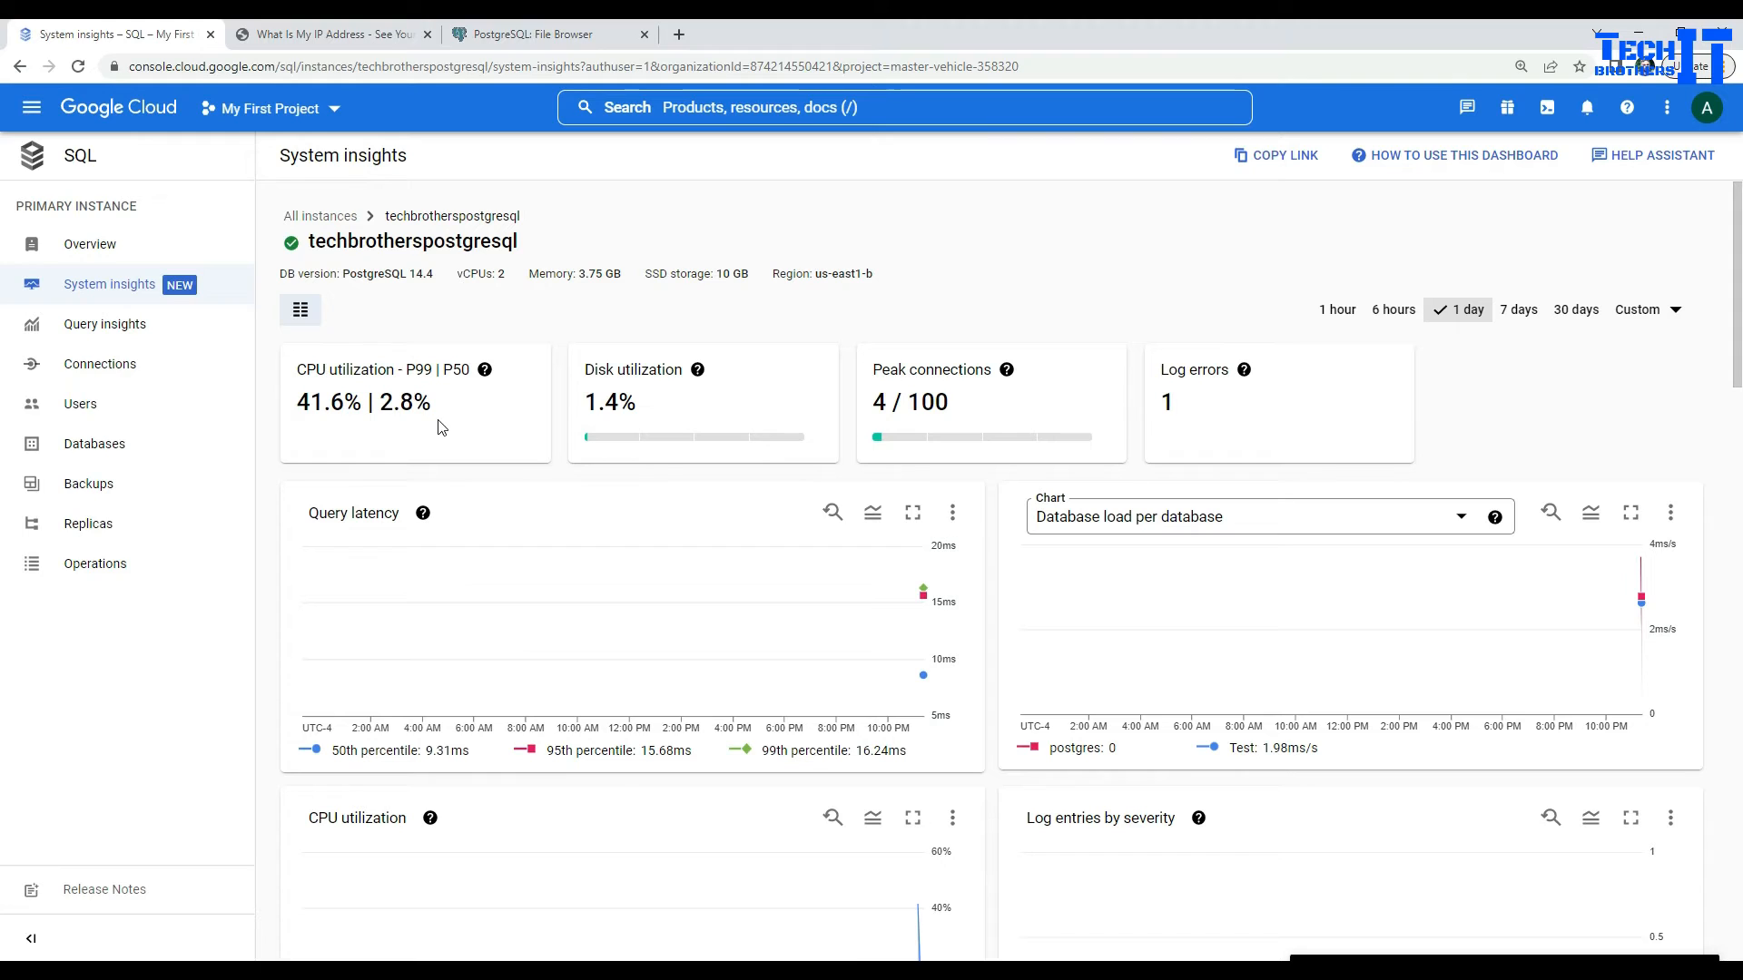
Step: Open the instance's Query insights and examine the database load and the top queries list
{"action": "left_click", "coordinate": [100, 334]}
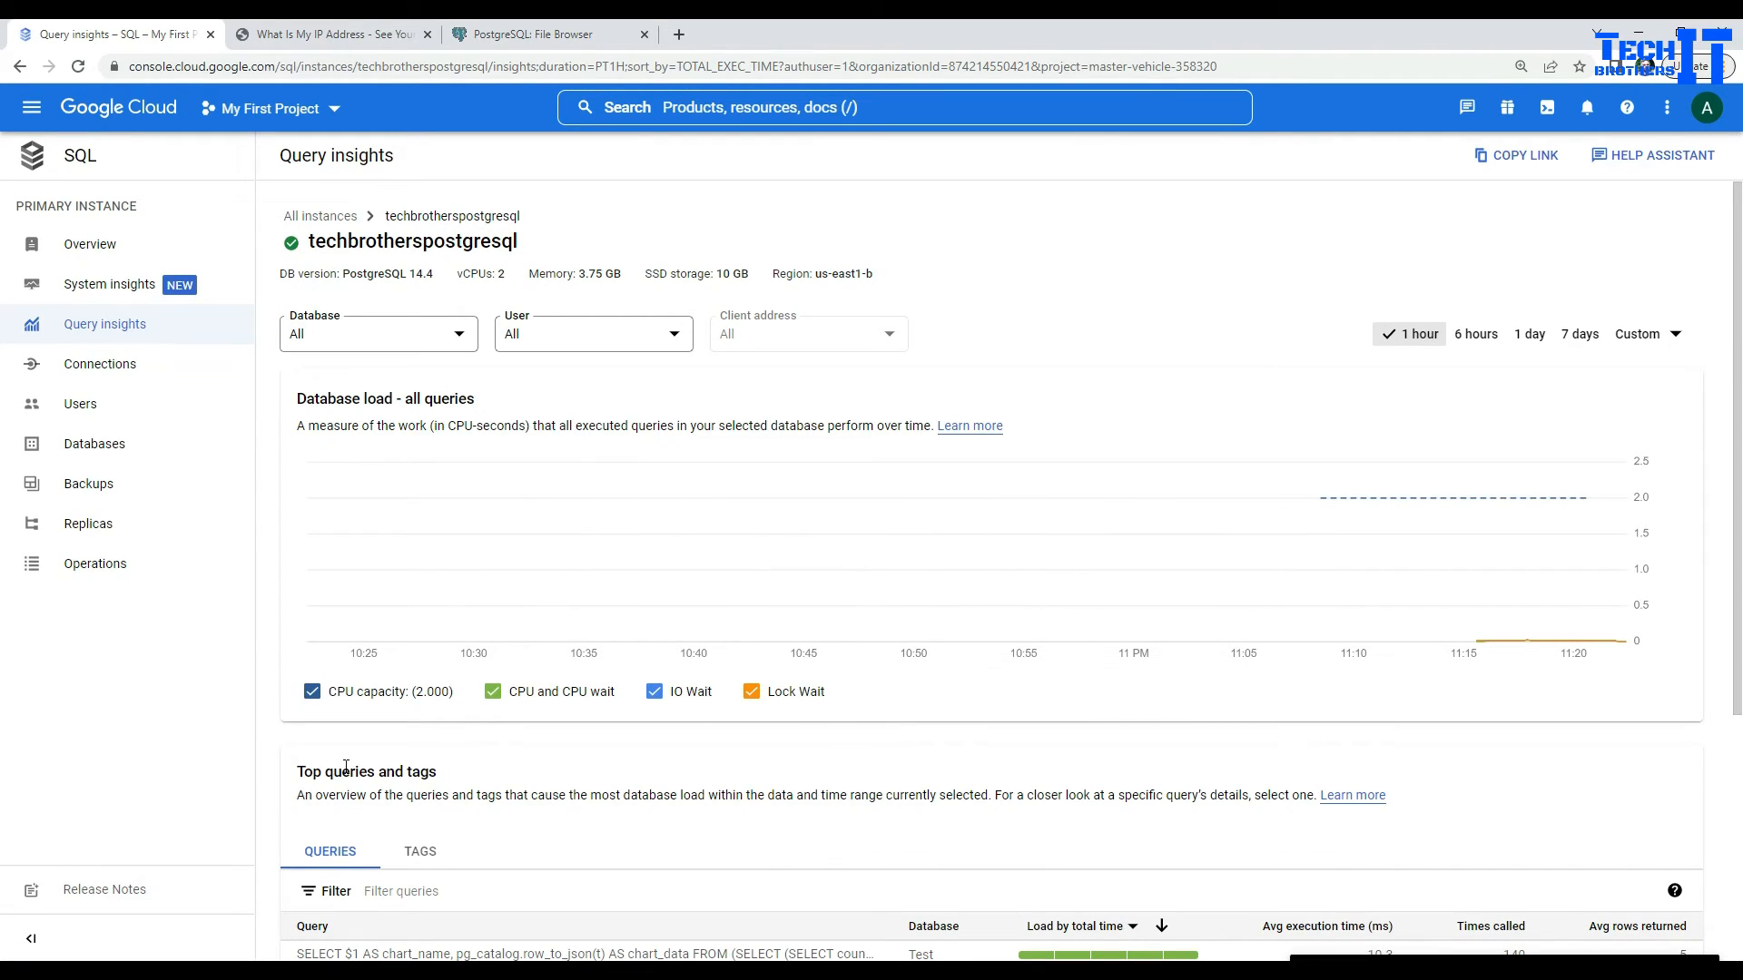
{"action": "scroll", "coordinate": [433, 779], "scroll_direction": "down", "scroll_amount": 3}
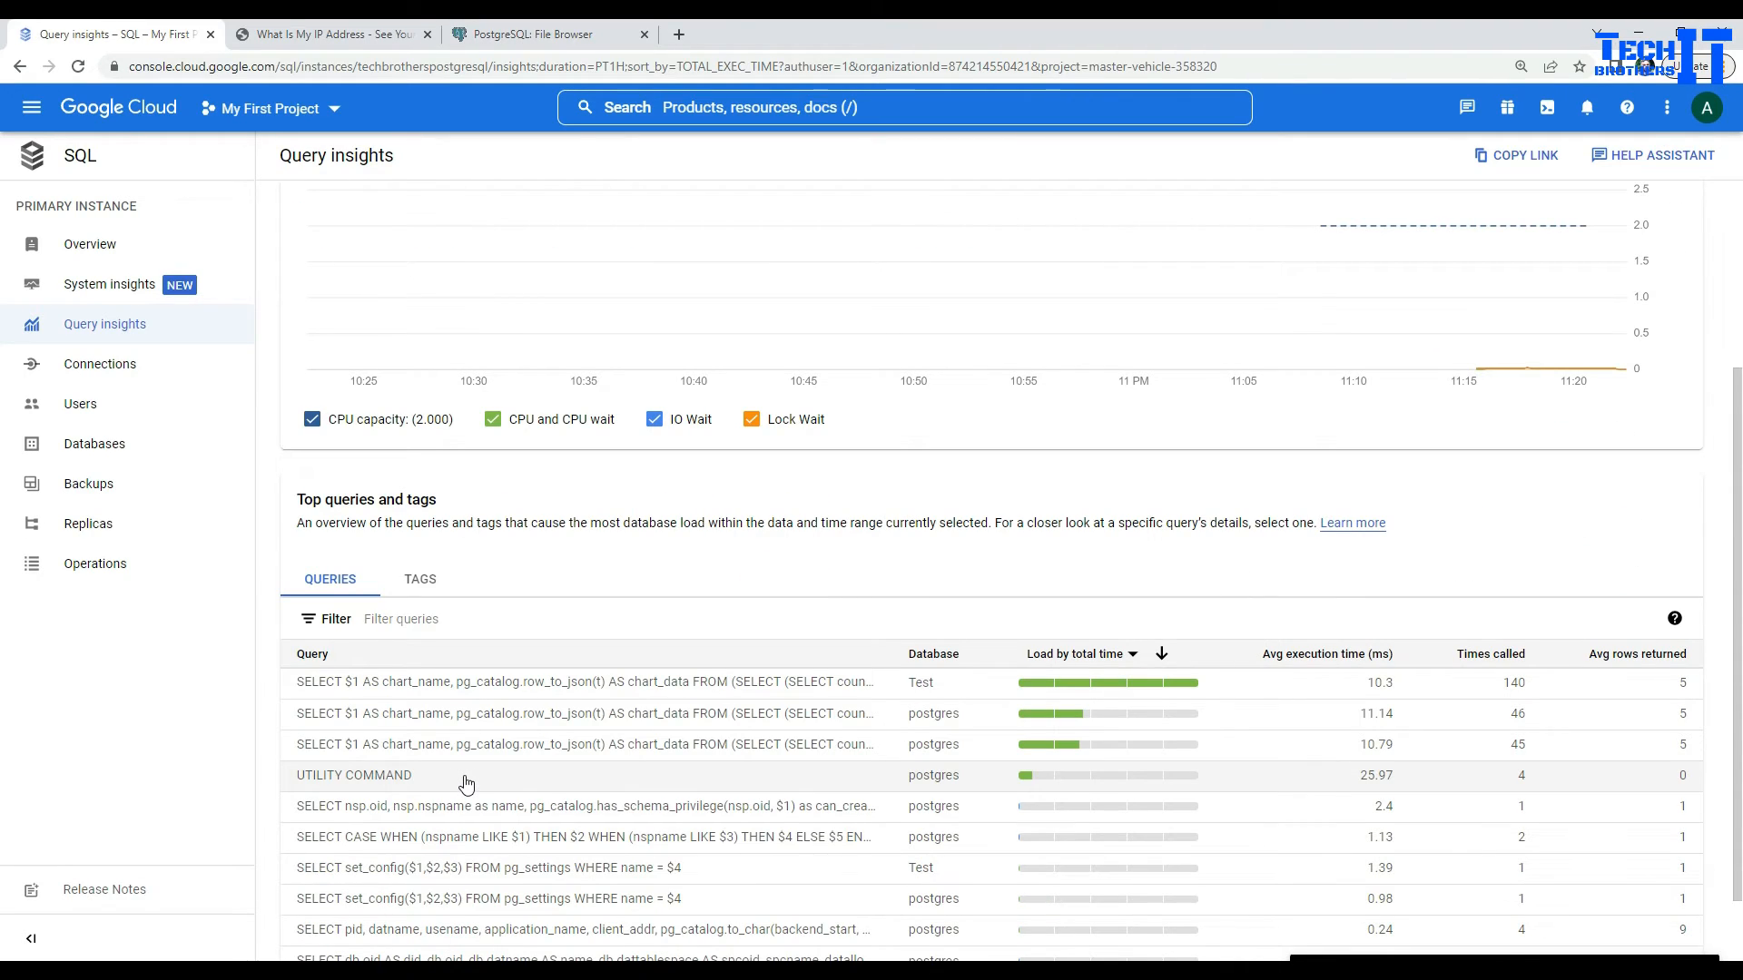
{"action": "scroll", "coordinate": [467, 783], "scroll_direction": "down", "scroll_amount": 1}
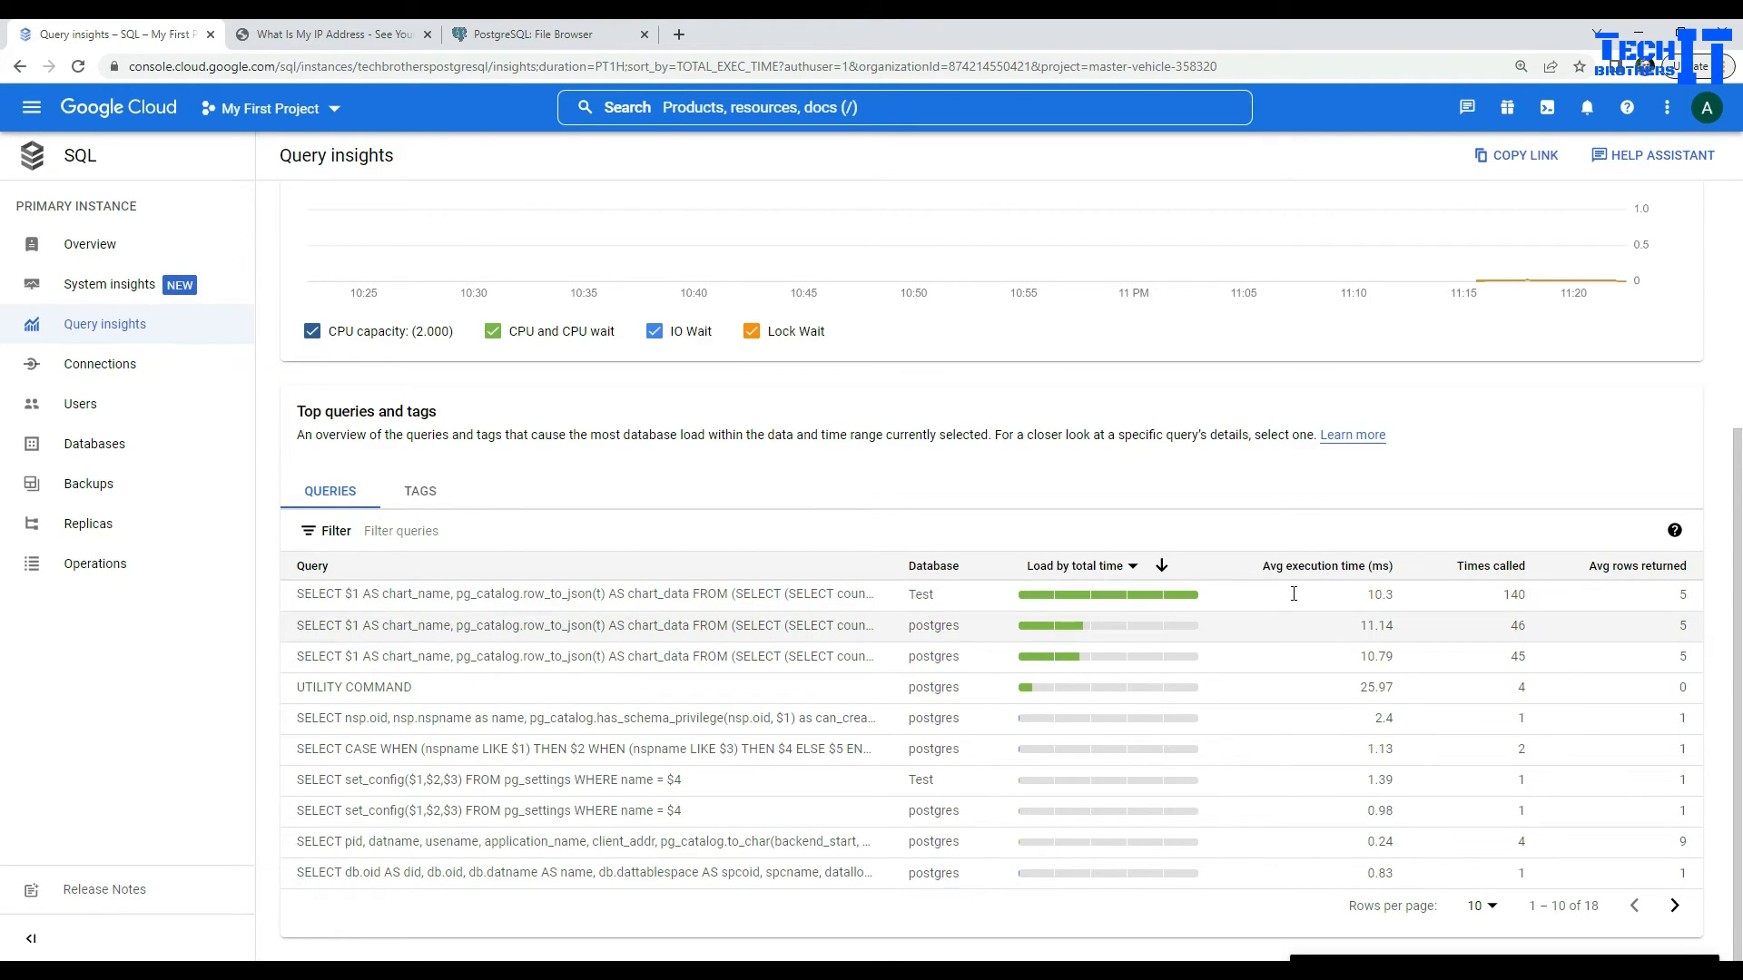
Step: Open the instance's Connections page and review its networking, security and connectivity test settings
{"action": "scroll", "coordinate": [1298, 599], "scroll_direction": "up", "scroll_amount": 4}
{"action": "left_click", "coordinate": [88, 379]}
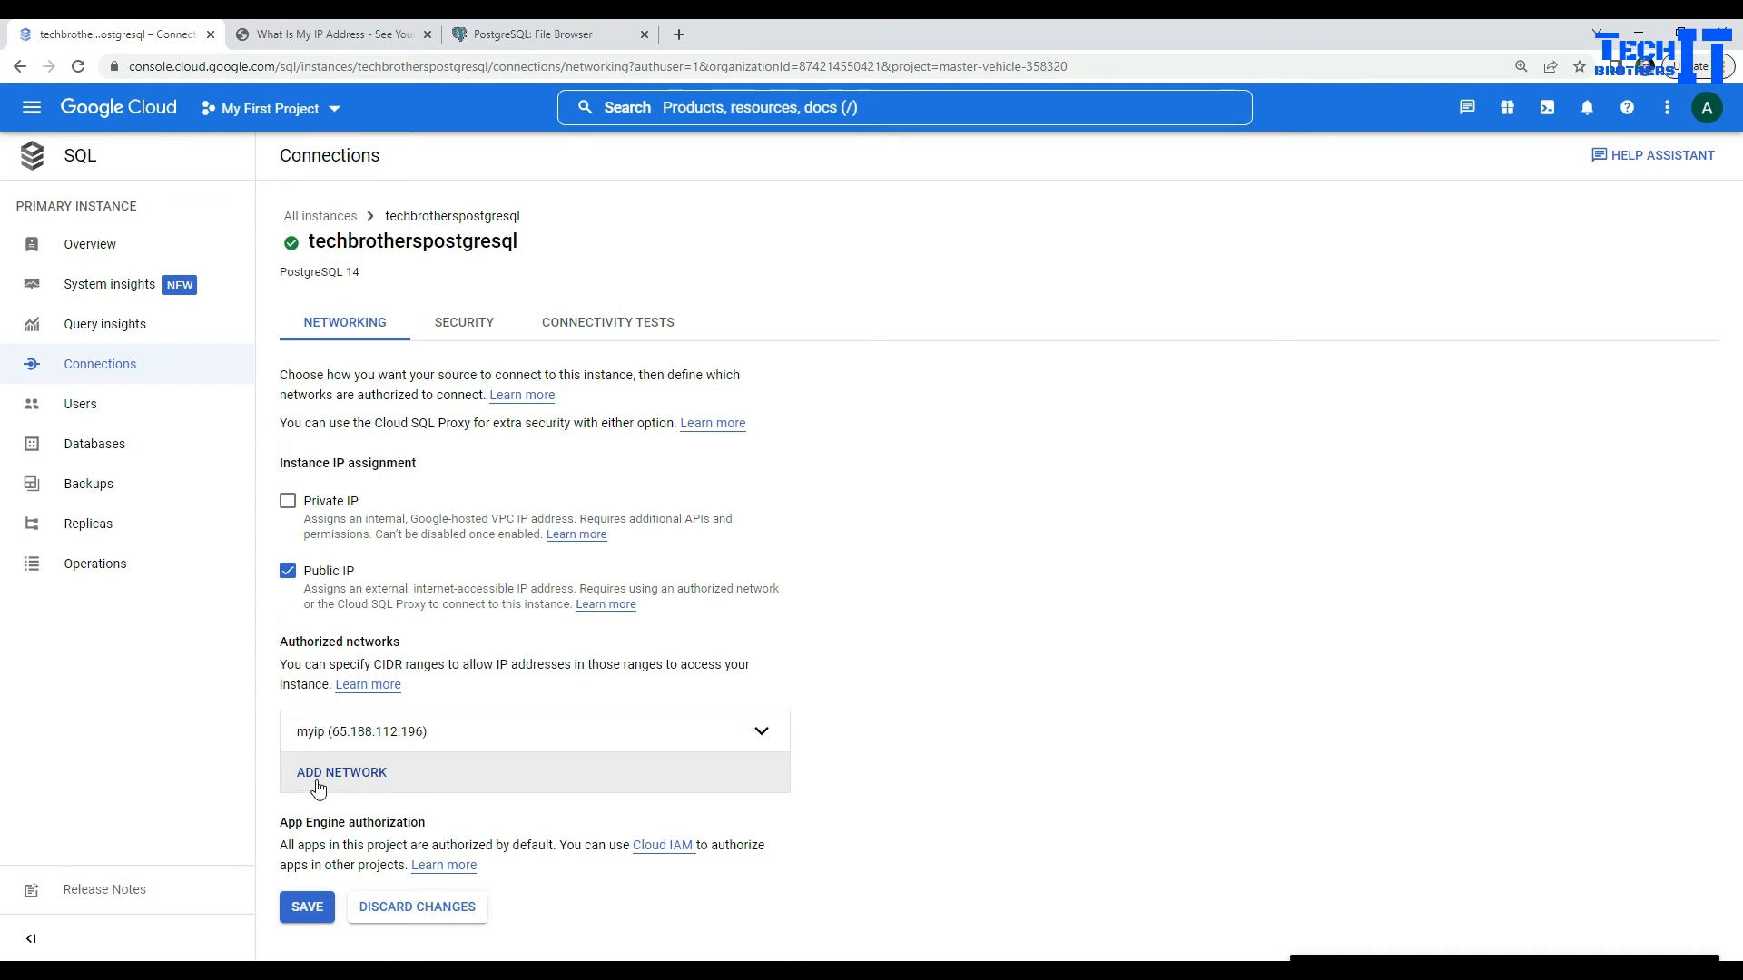
{"action": "left_click", "coordinate": [451, 325]}
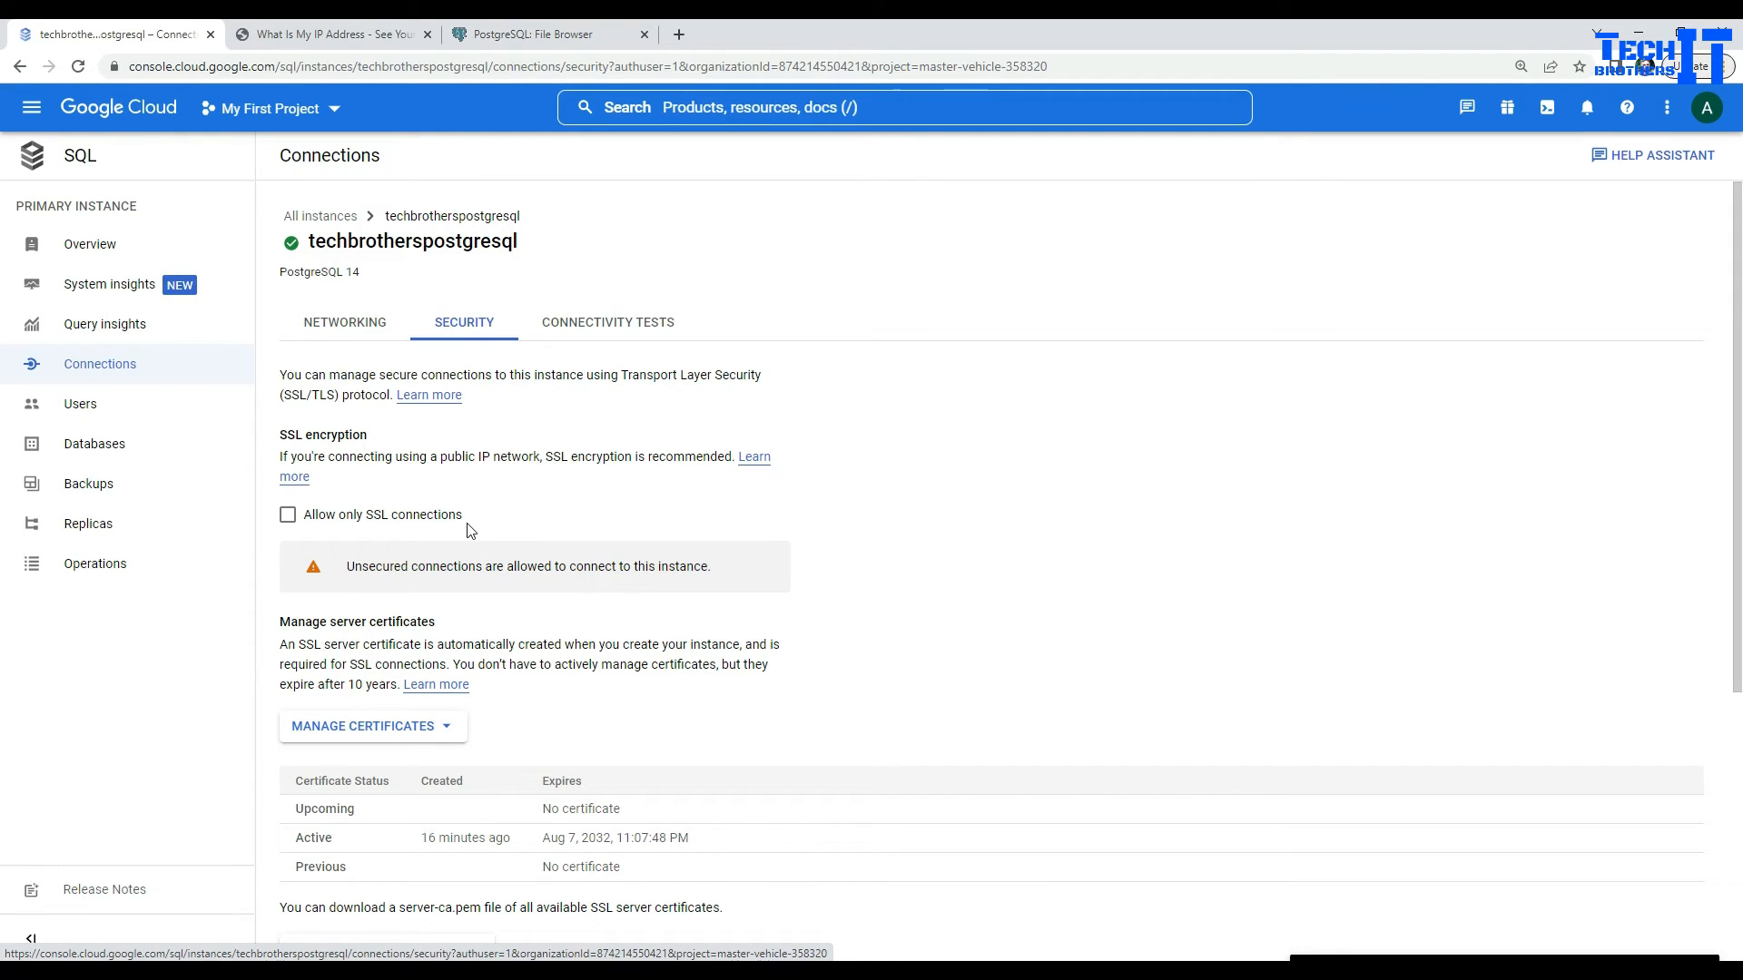
{"action": "left_click", "coordinate": [587, 336]}
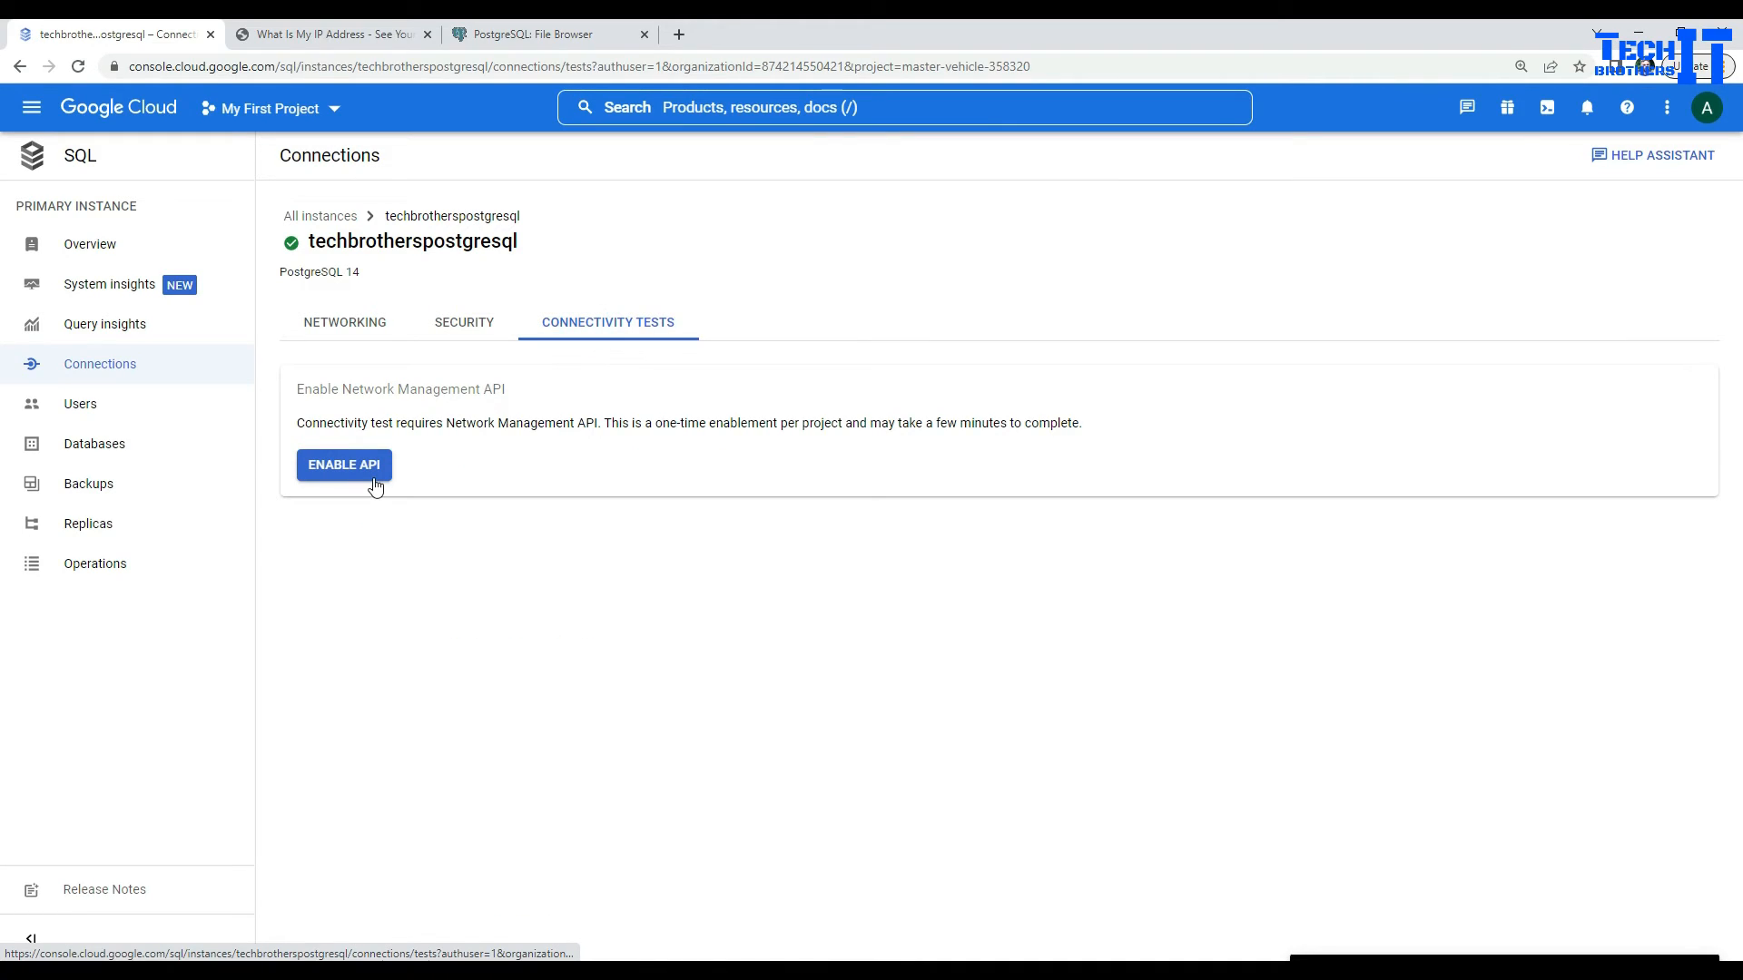
Step: Review the instance's user accounts and databases, and compare the Test database with the tree in pgAdmin before returning to Google Cloud
{"action": "left_click", "coordinate": [76, 421]}
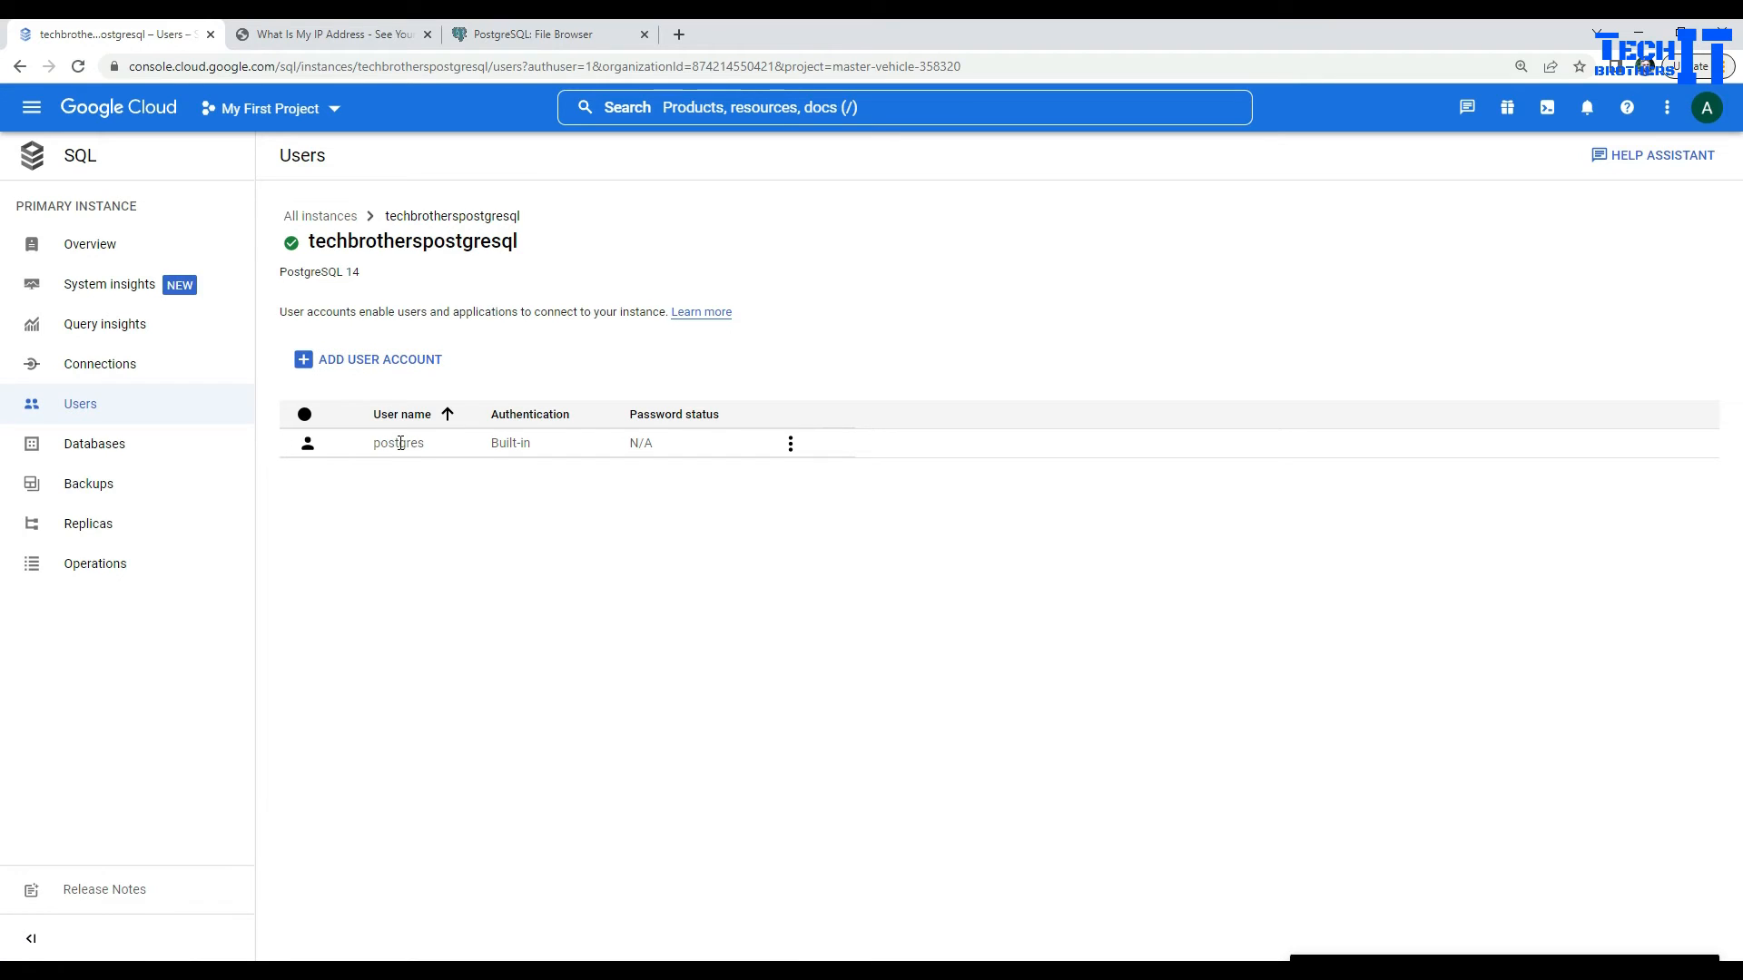
{"action": "double_click", "coordinate": [393, 443]}
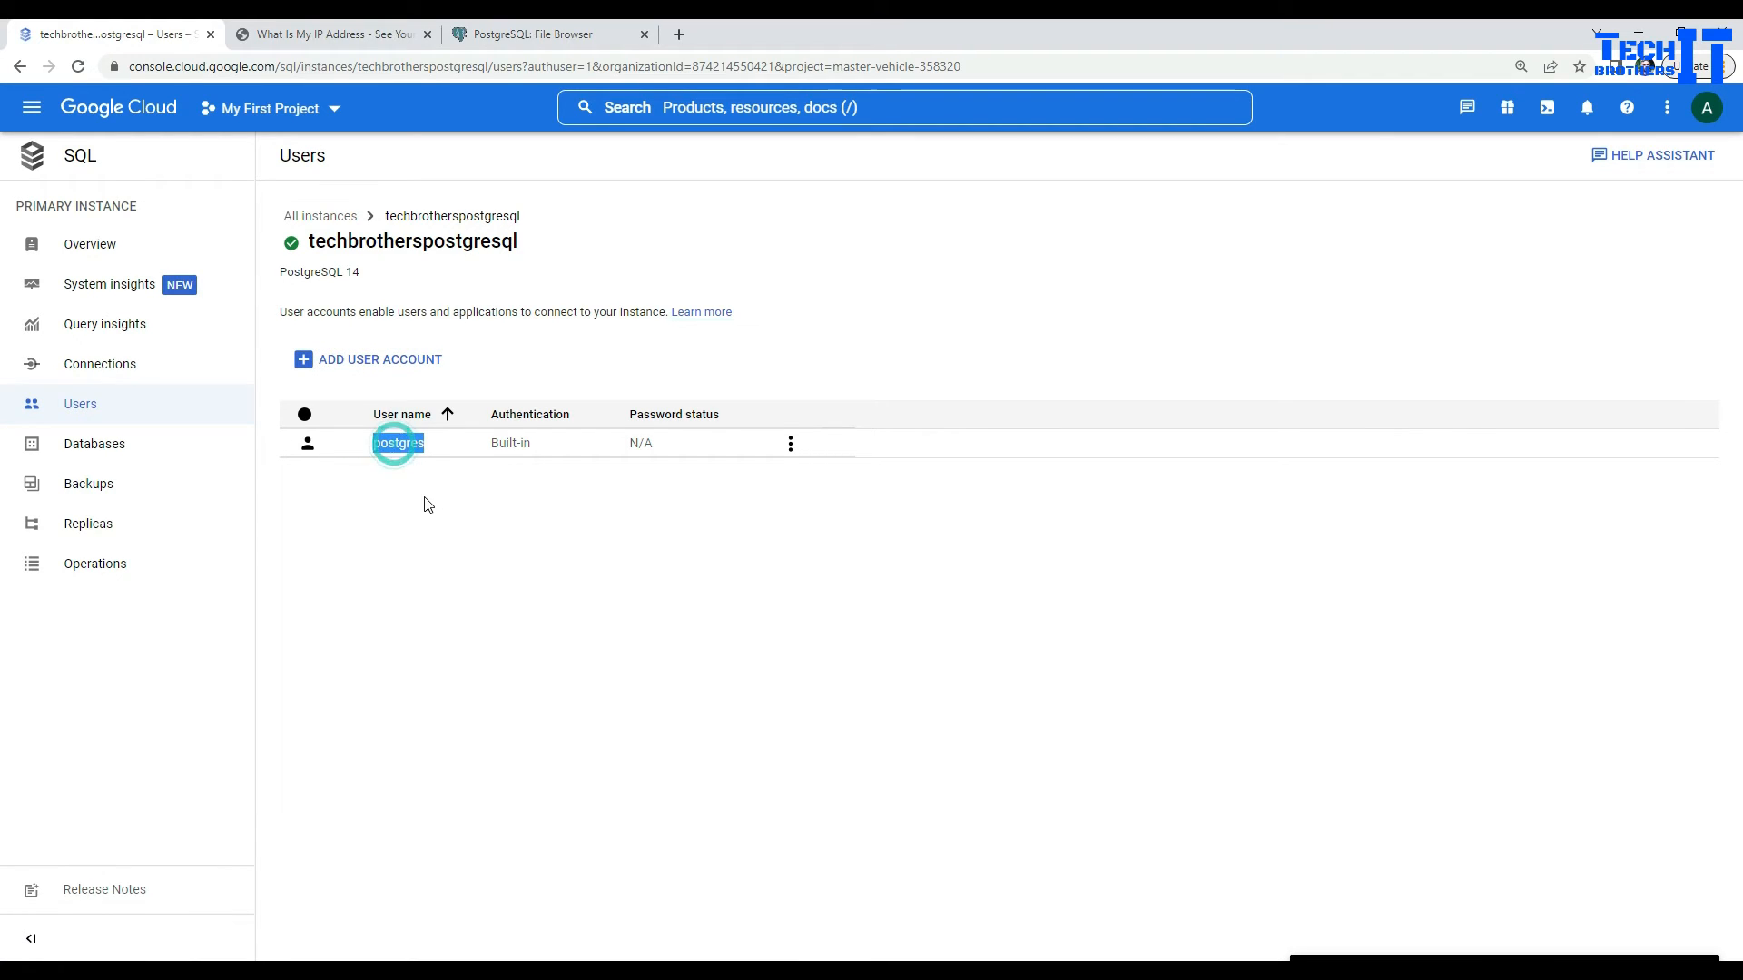
{"action": "left_click", "coordinate": [87, 456]}
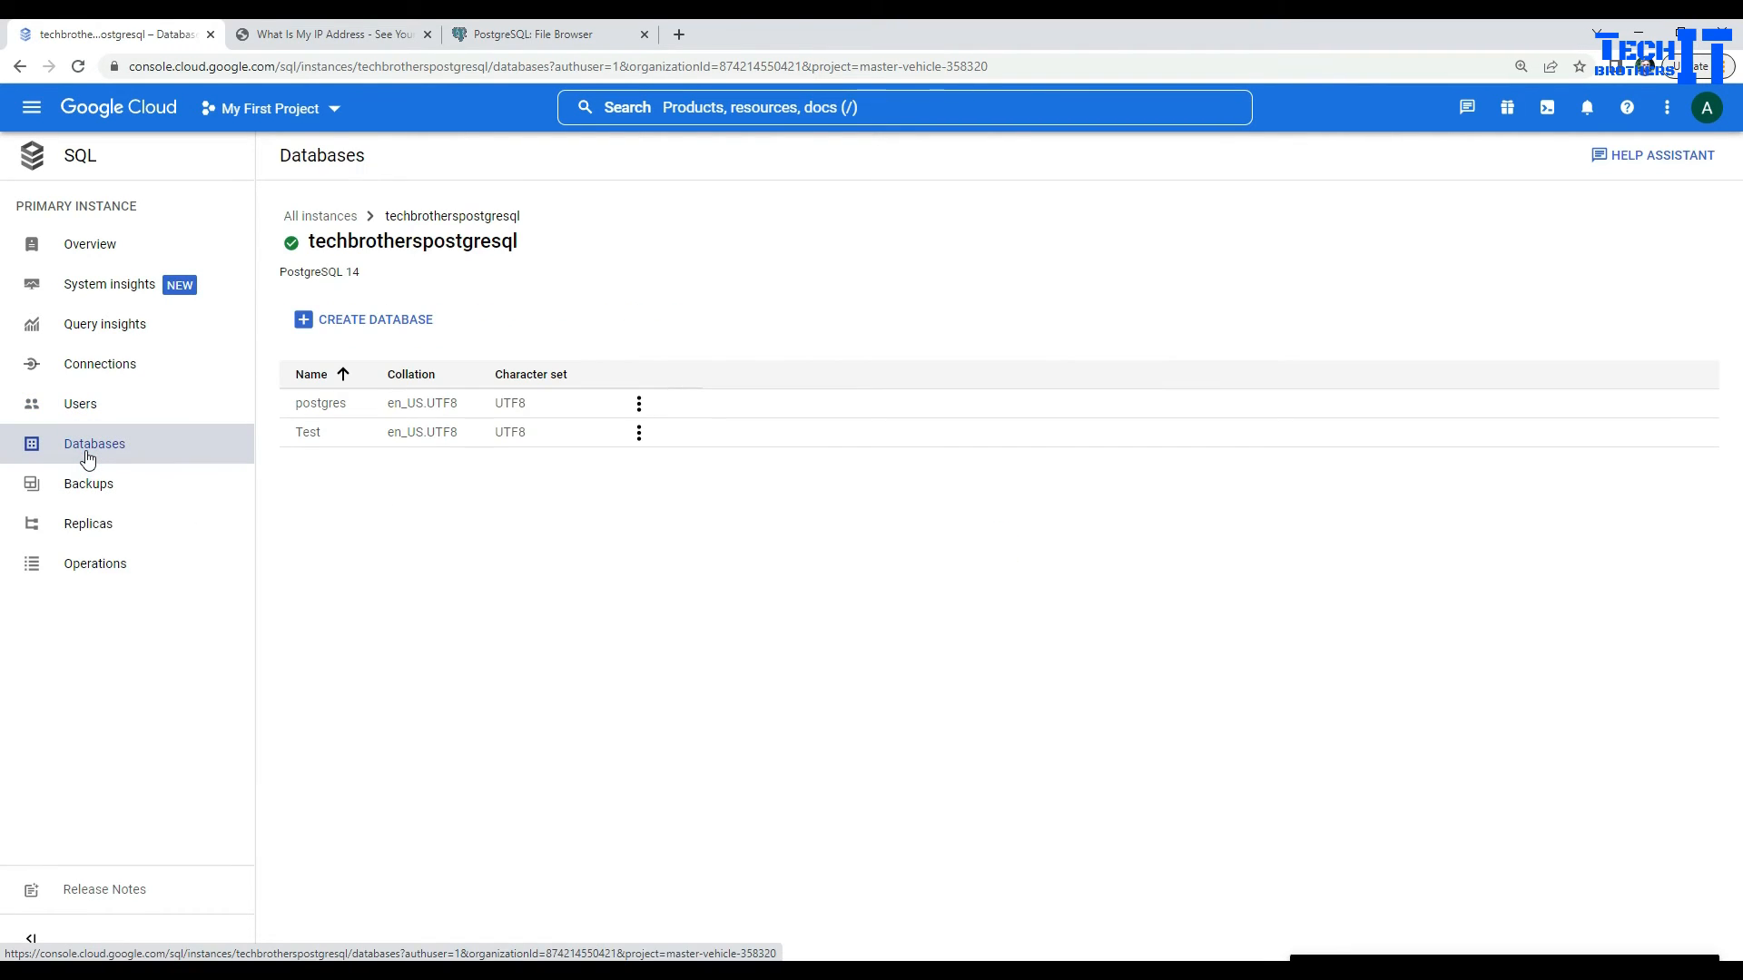
{"action": "double_click", "coordinate": [307, 432]}
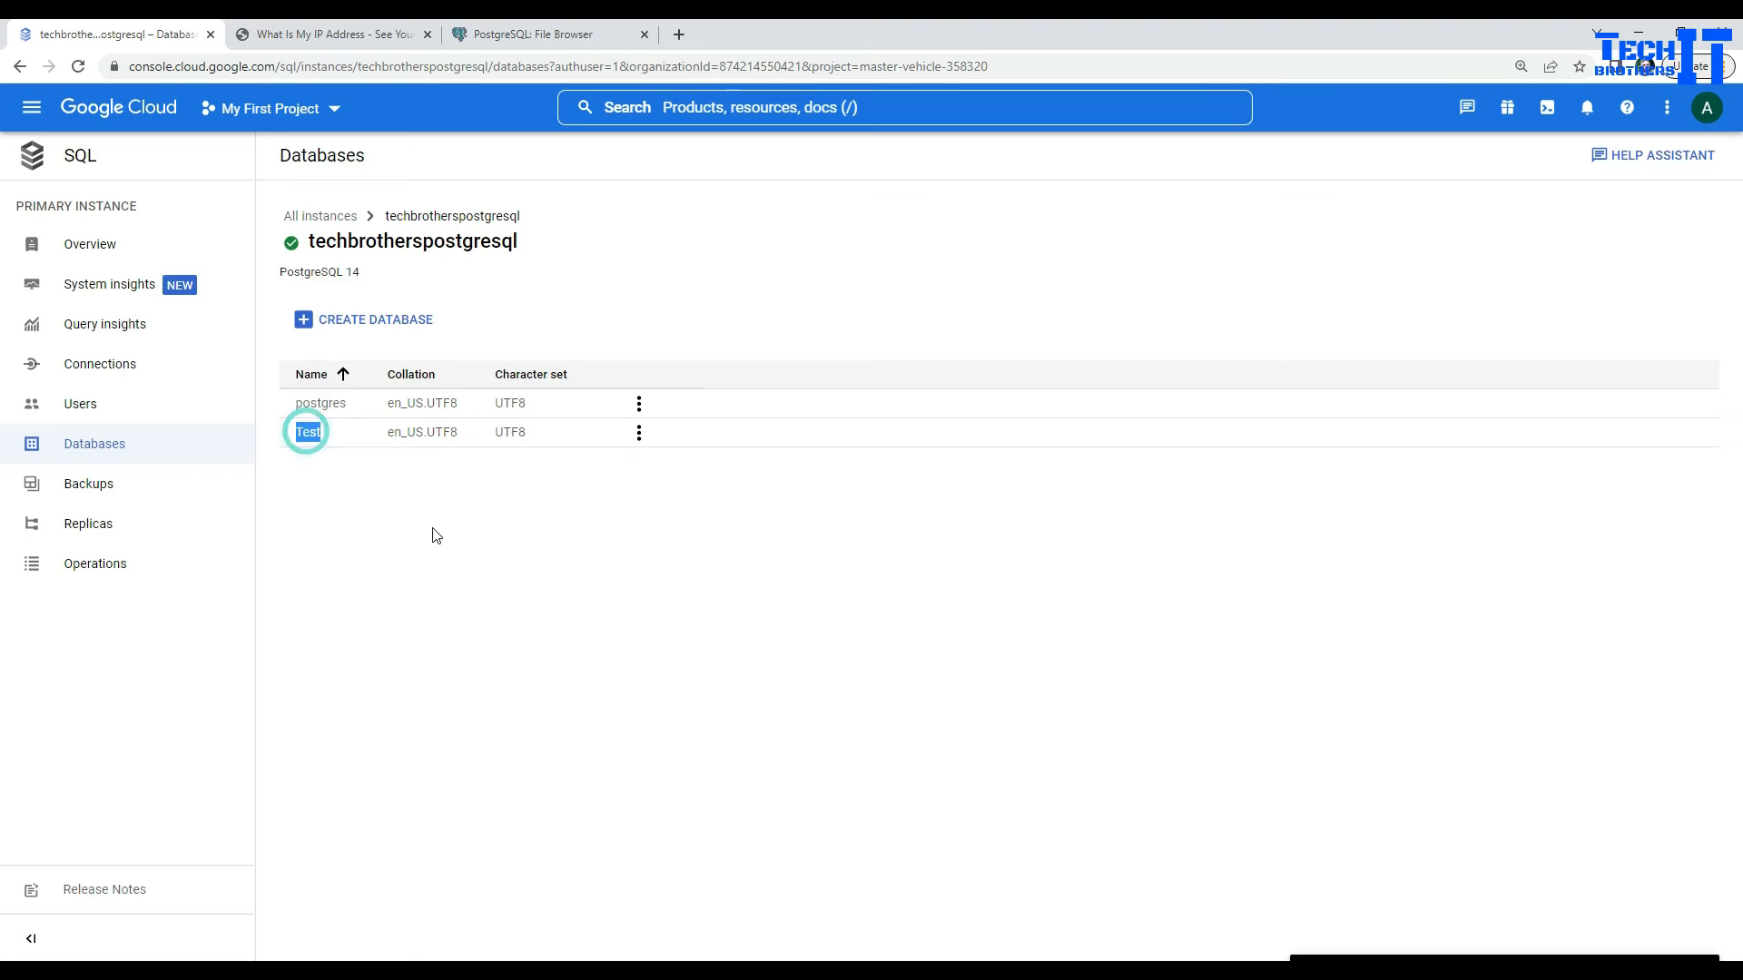
{"action": "left_click", "coordinate": [254, 971]}
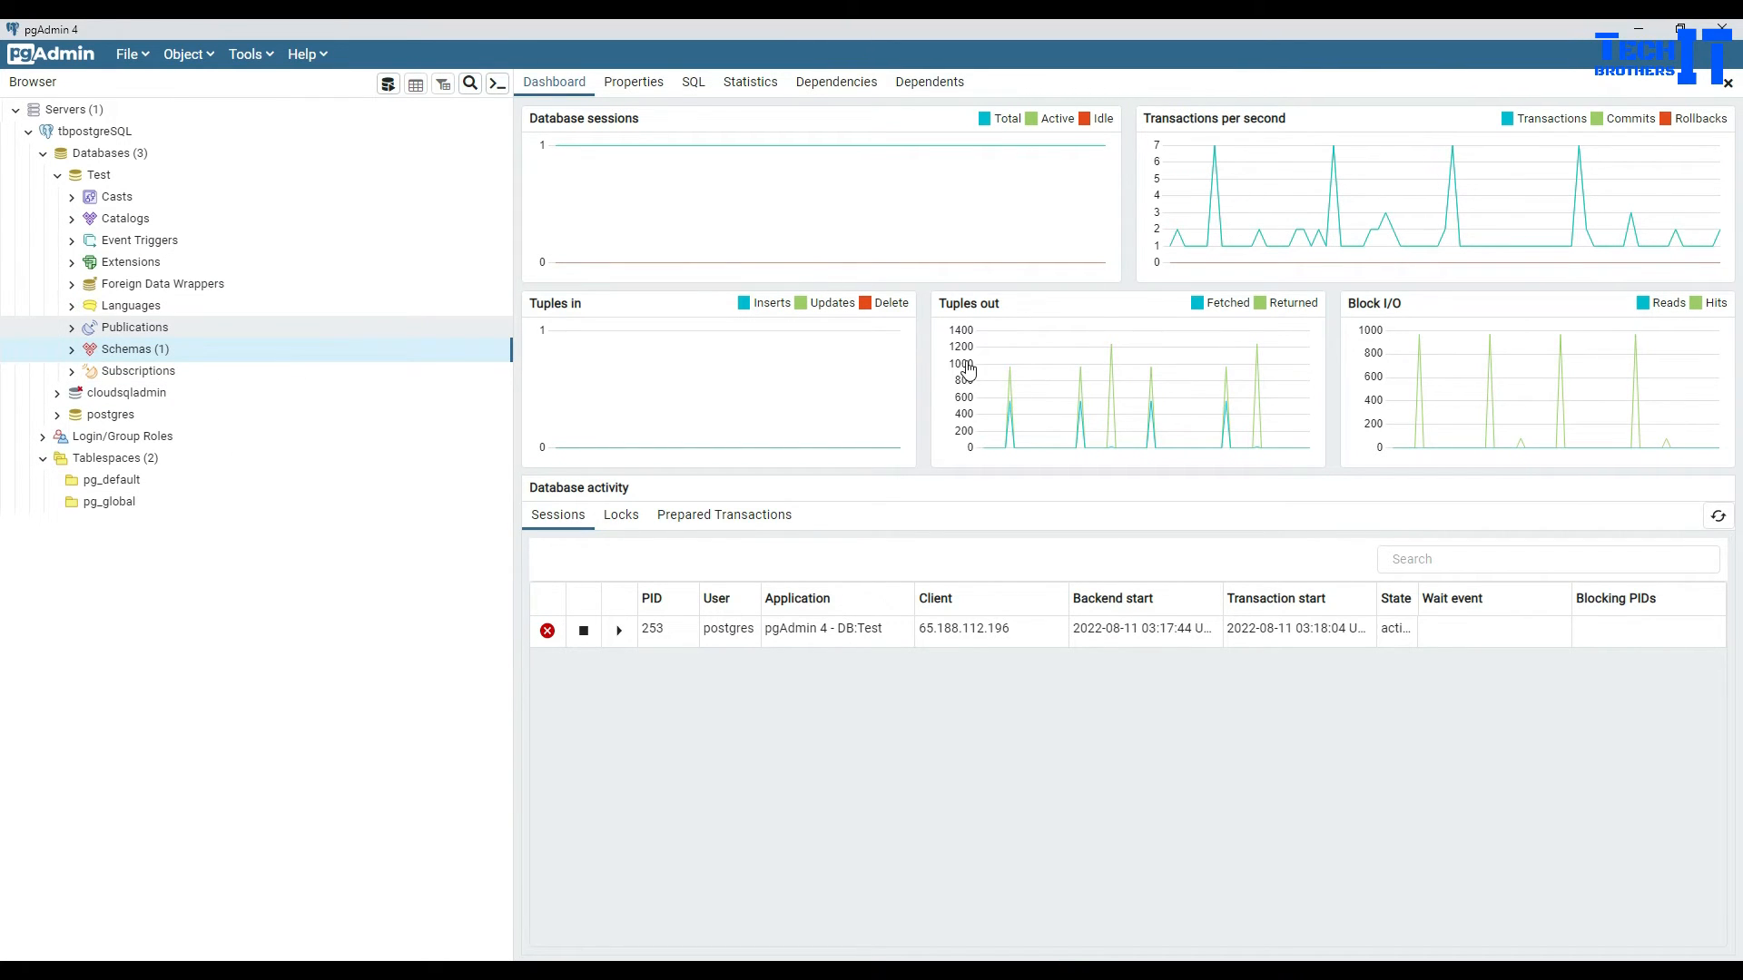
{"action": "mouse_move", "coordinate": [647, 971]}
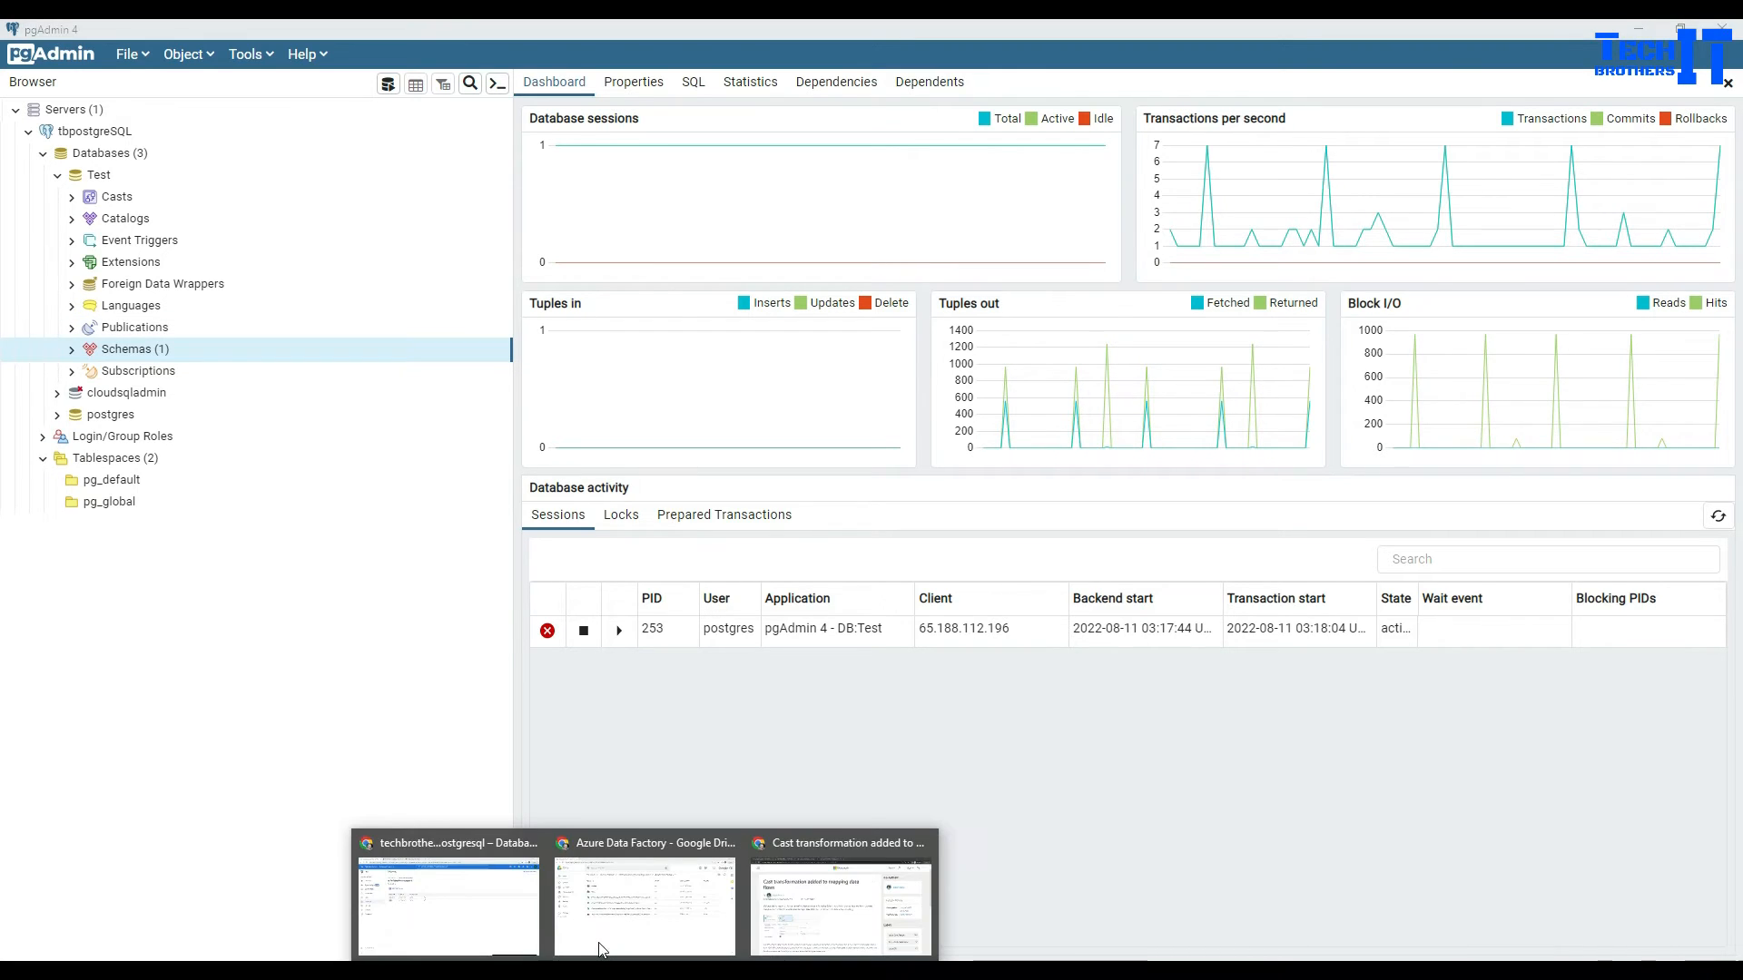
{"action": "left_click", "coordinate": [487, 894]}
Step: Review the instance's backup settings, read replicas and the status of its logged operations
{"action": "left_click", "coordinate": [80, 486]}
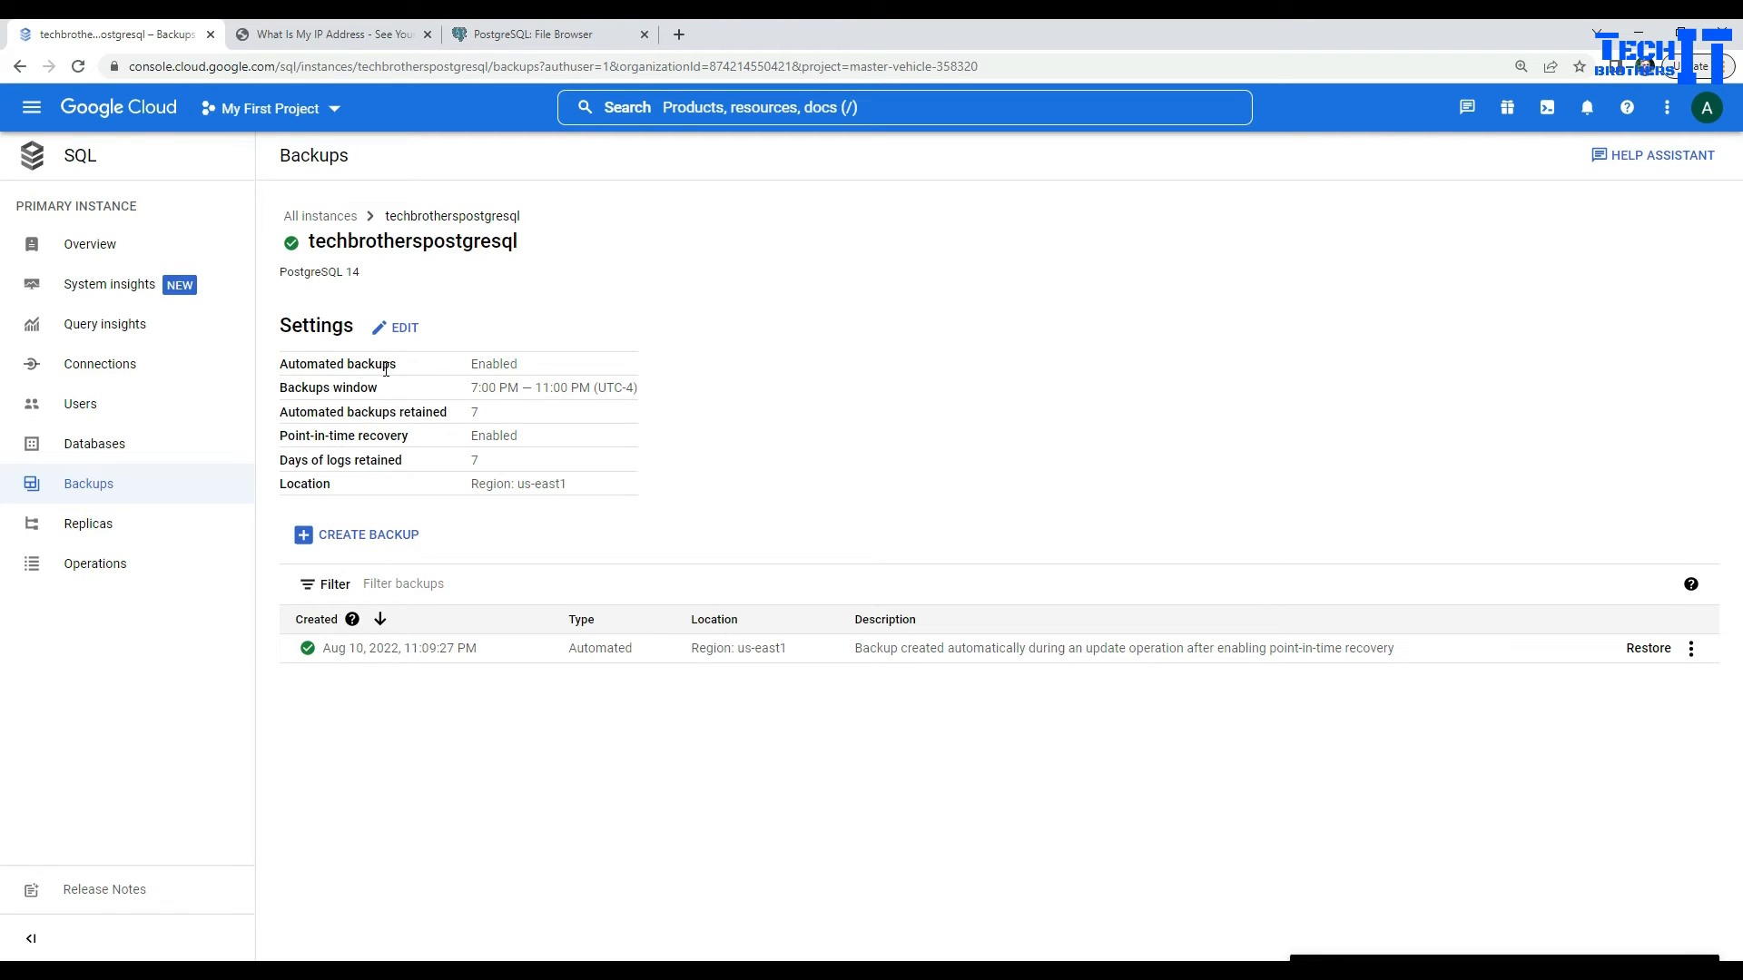
{"action": "left_click", "coordinate": [98, 531]}
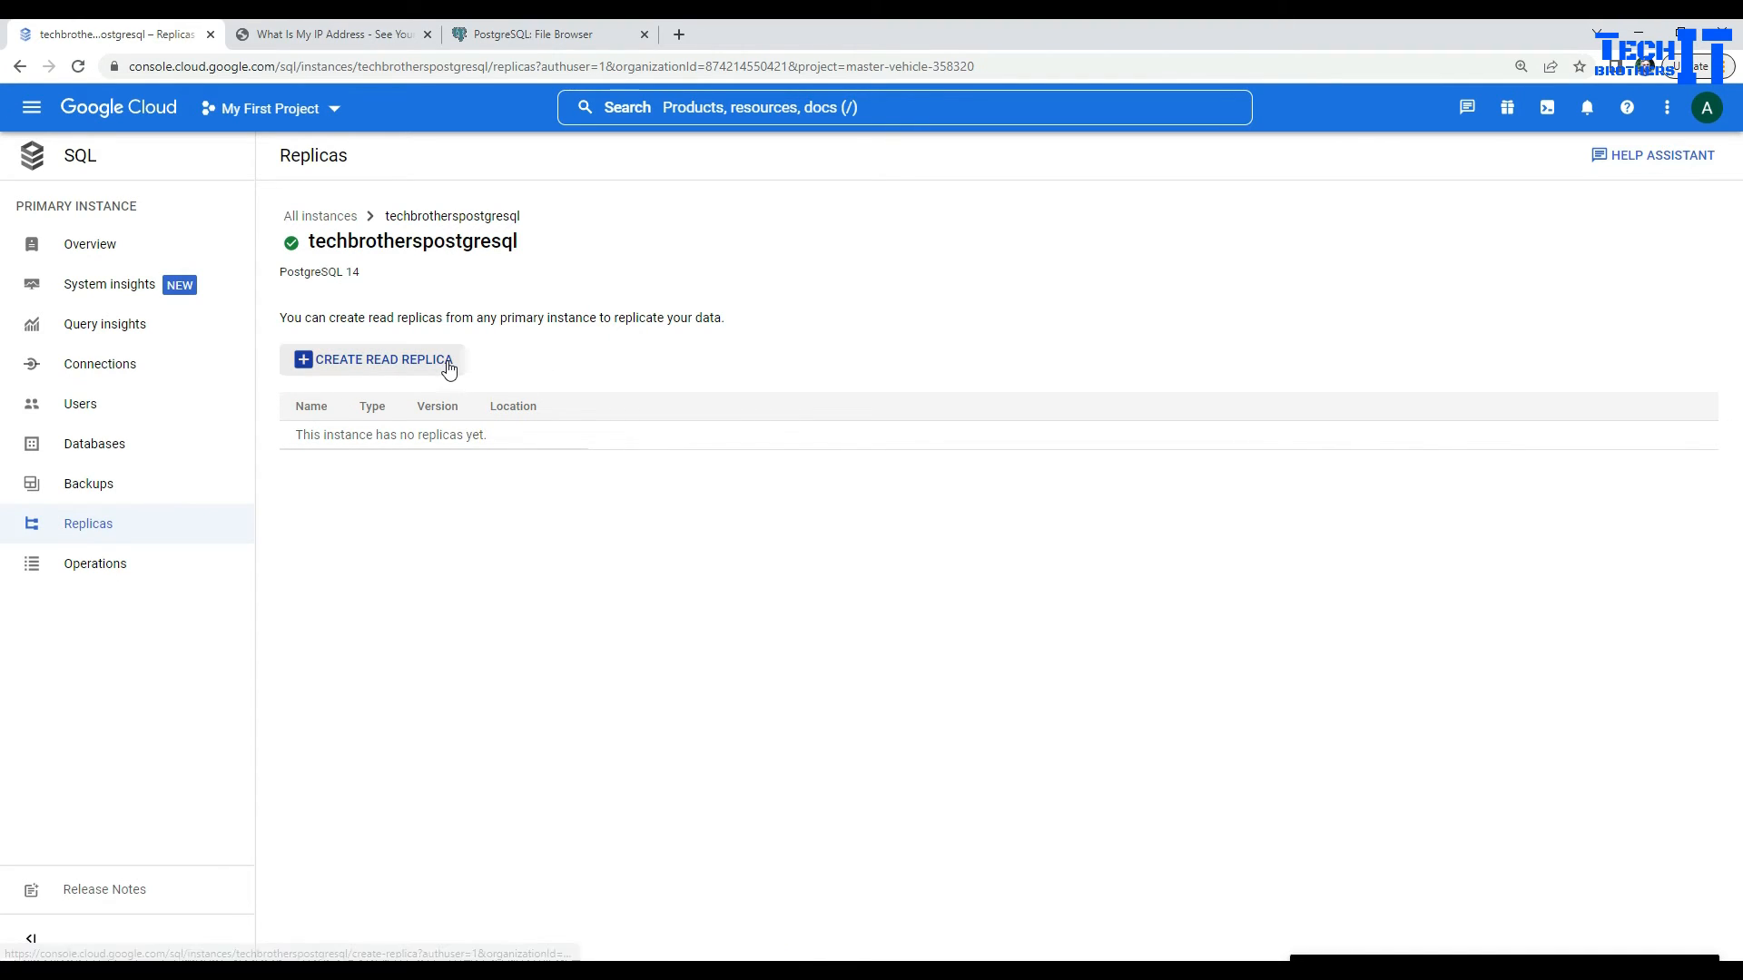
{"action": "left_click", "coordinate": [78, 570]}
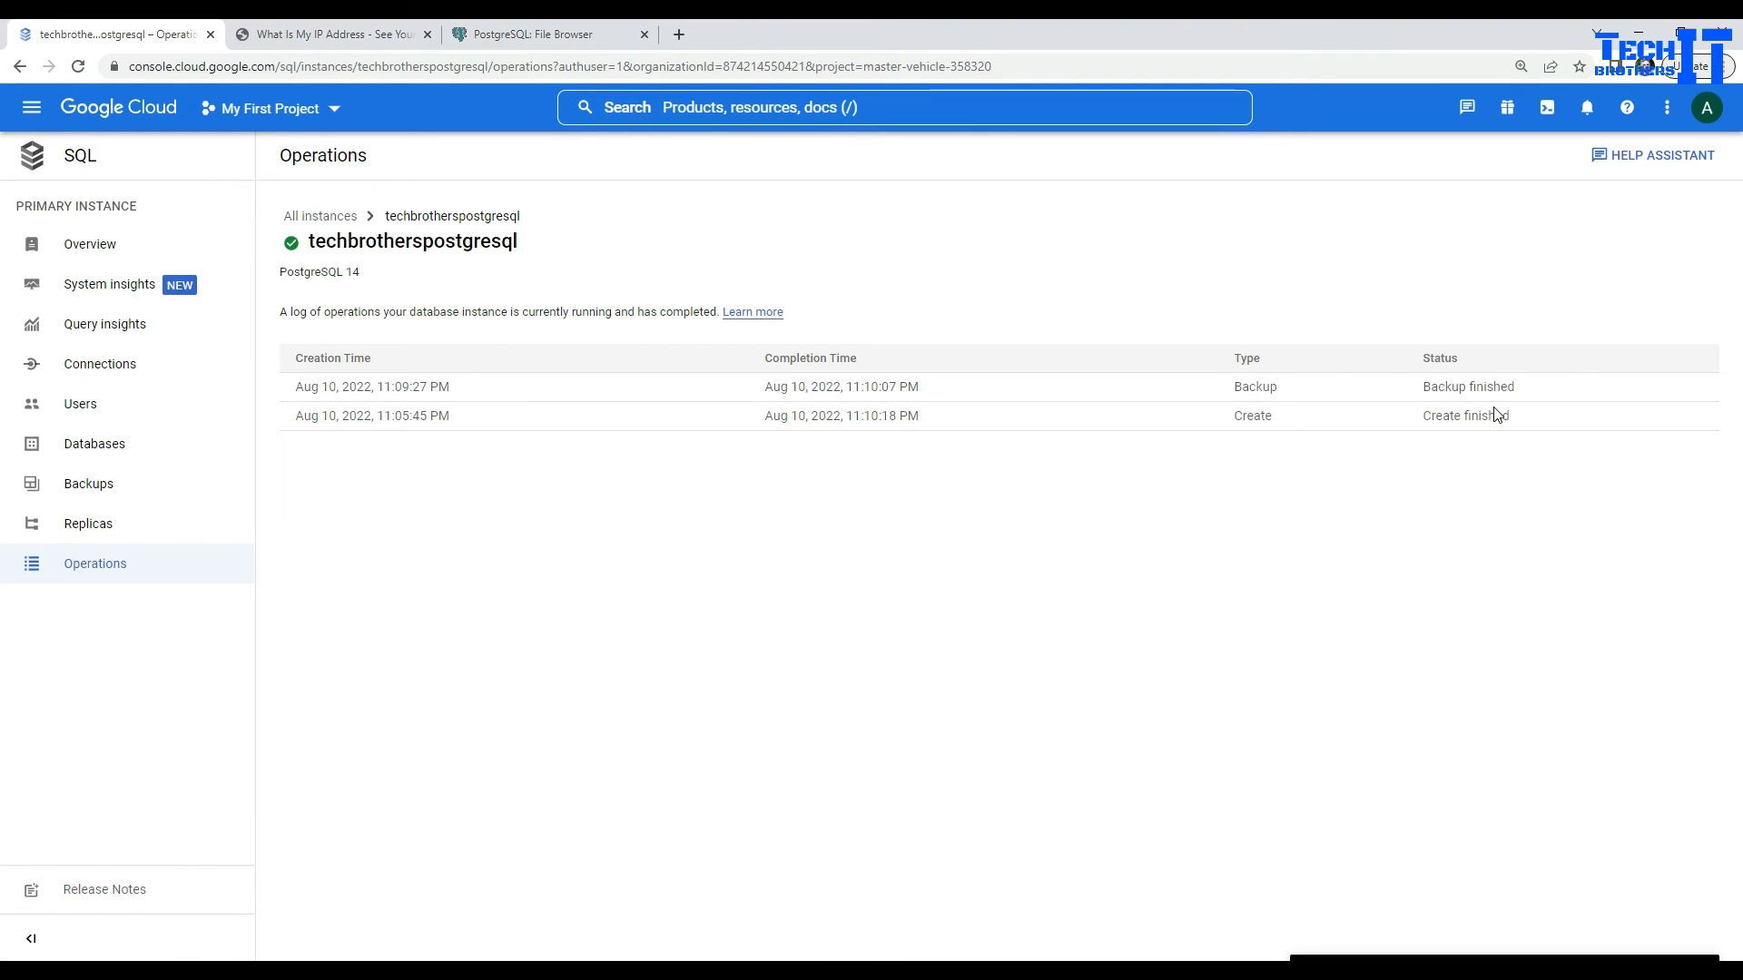
{"action": "left_click_drag", "start_coordinate": [1519, 414], "coordinate": [1423, 418]}
{"action": "left_click_drag", "start_coordinate": [1521, 383], "coordinate": [1432, 392]}
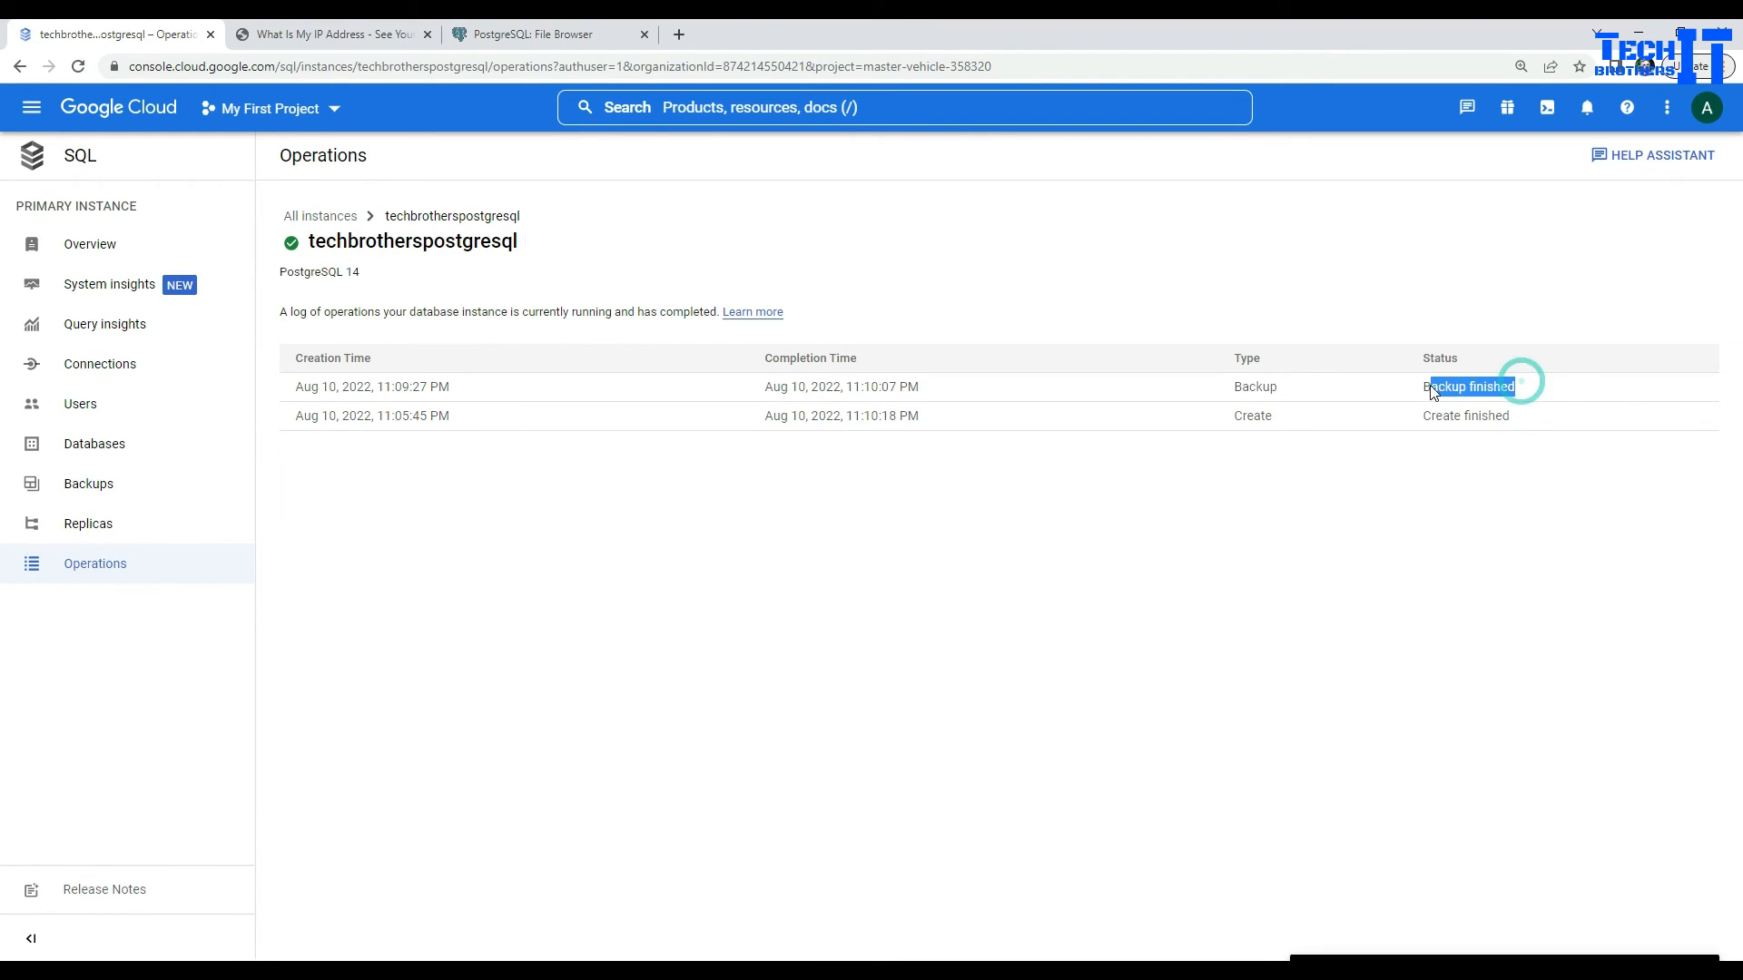
Step: Open the instance's Overview and examine the backup region and instance zone in its configuration
{"action": "left_click", "coordinate": [68, 253]}
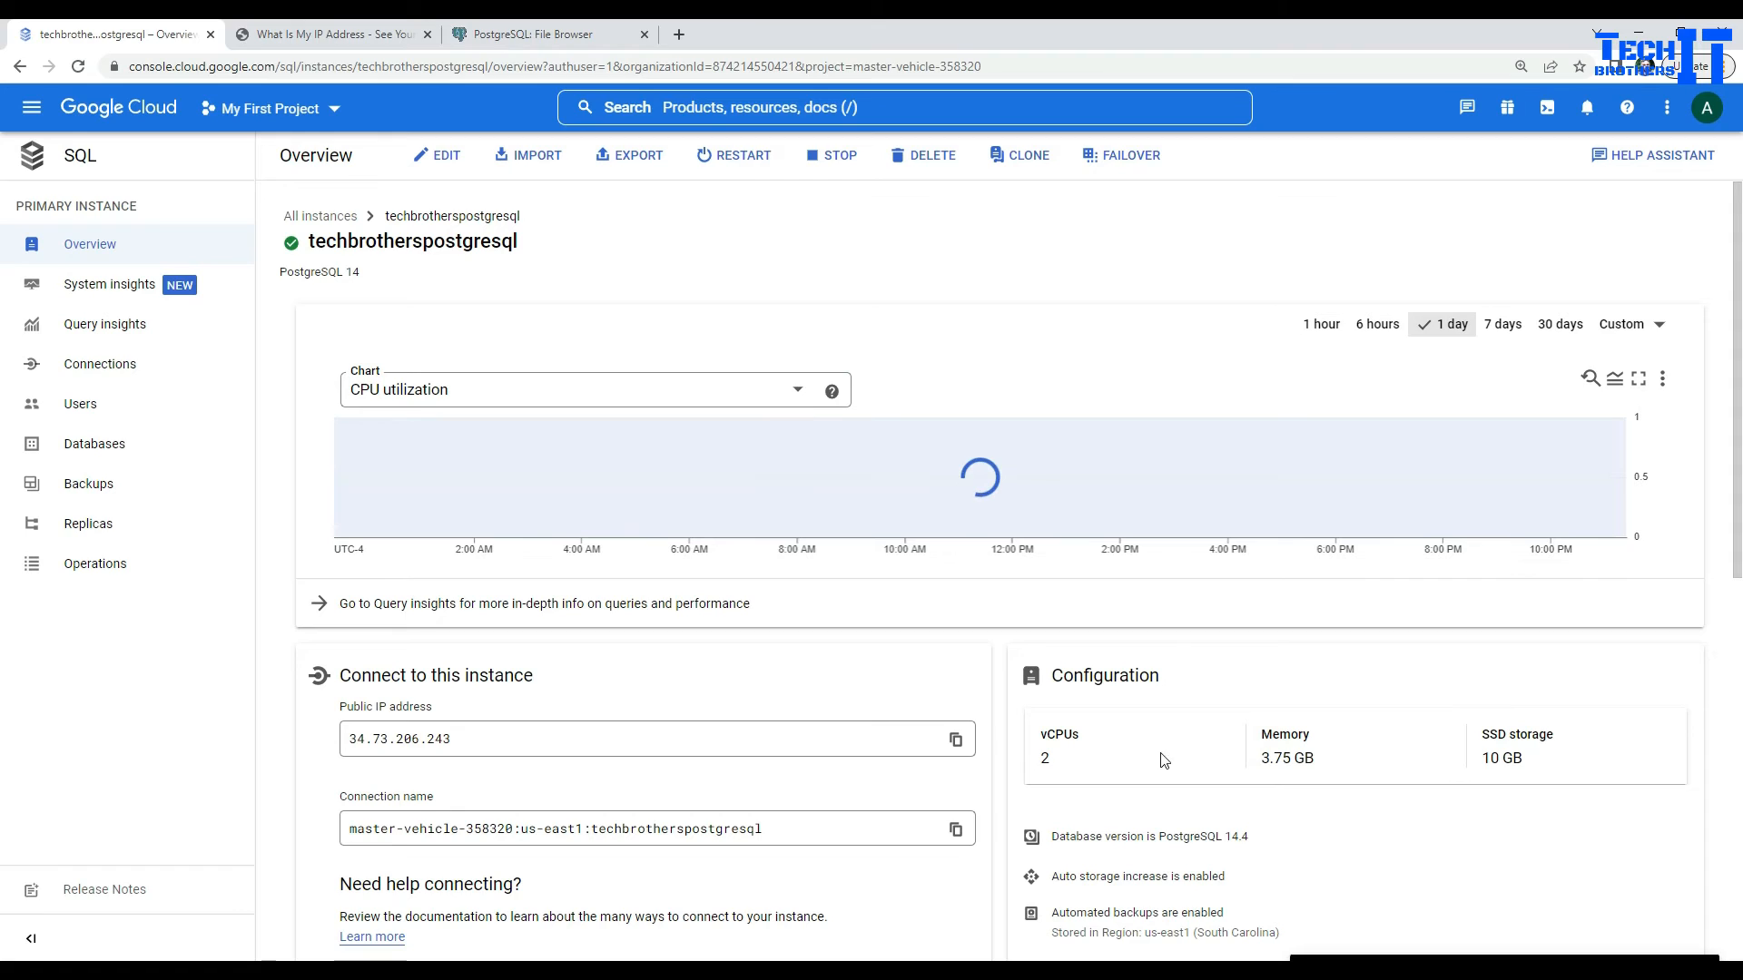
{"action": "scroll", "coordinate": [1157, 731], "scroll_direction": "down", "scroll_amount": 3}
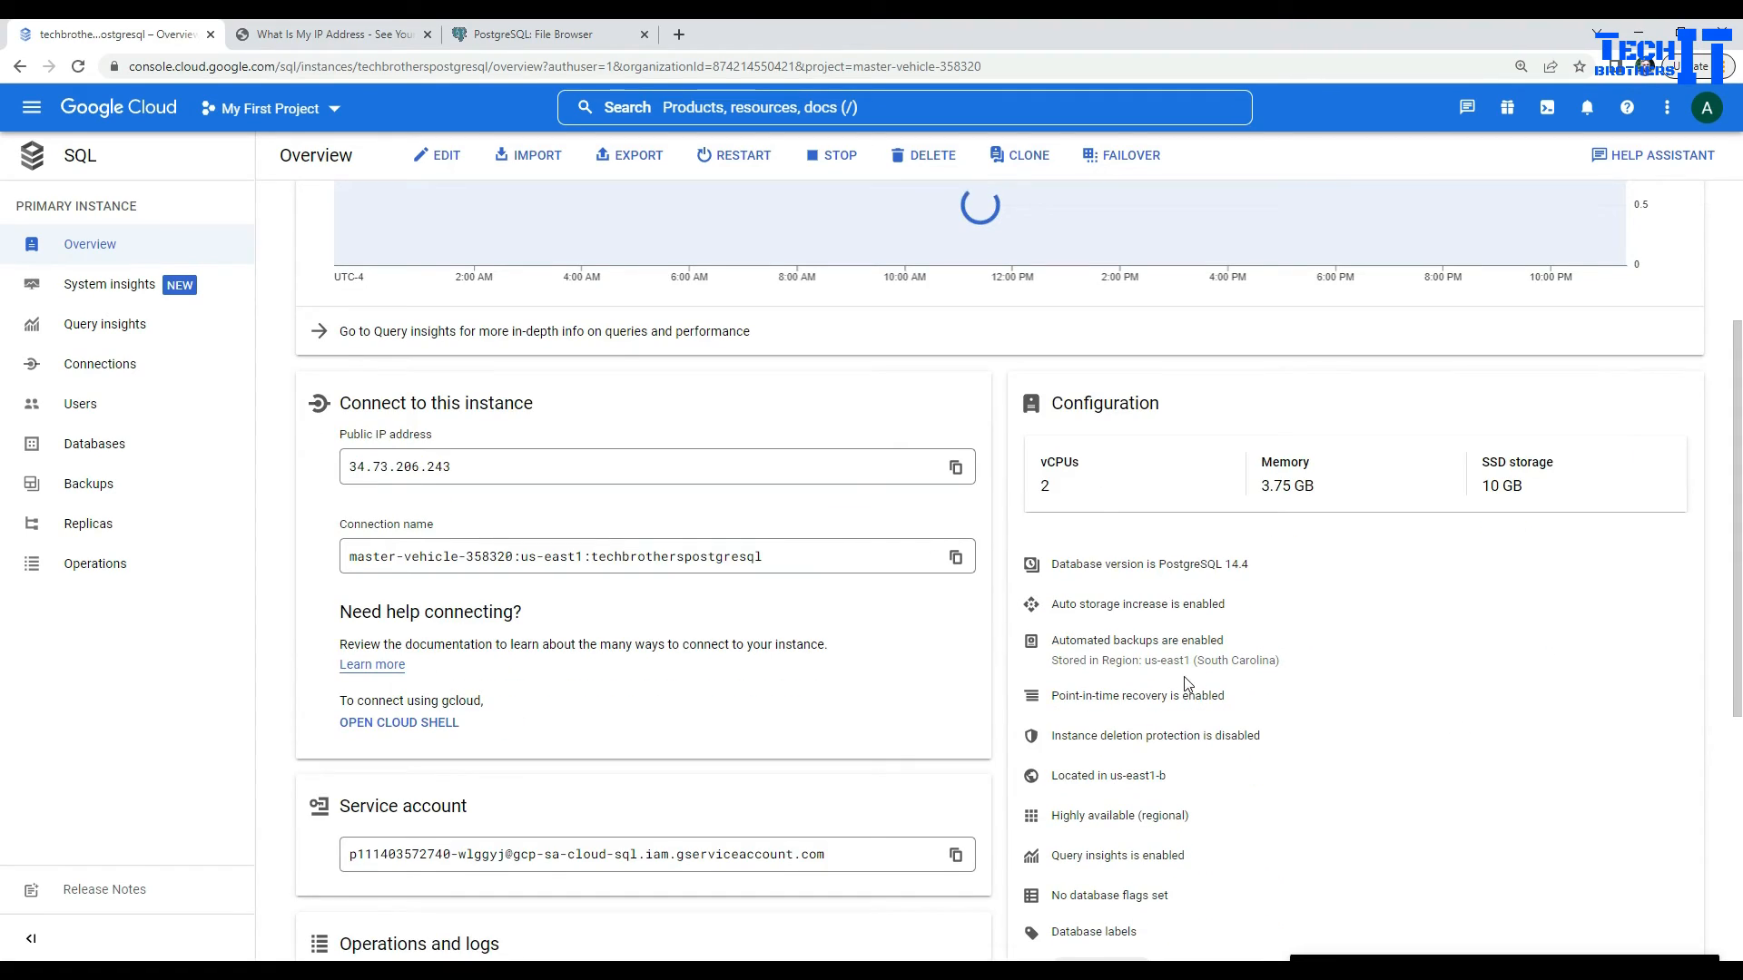
{"action": "left_click_drag", "start_coordinate": [1144, 662], "coordinate": [1189, 661]}
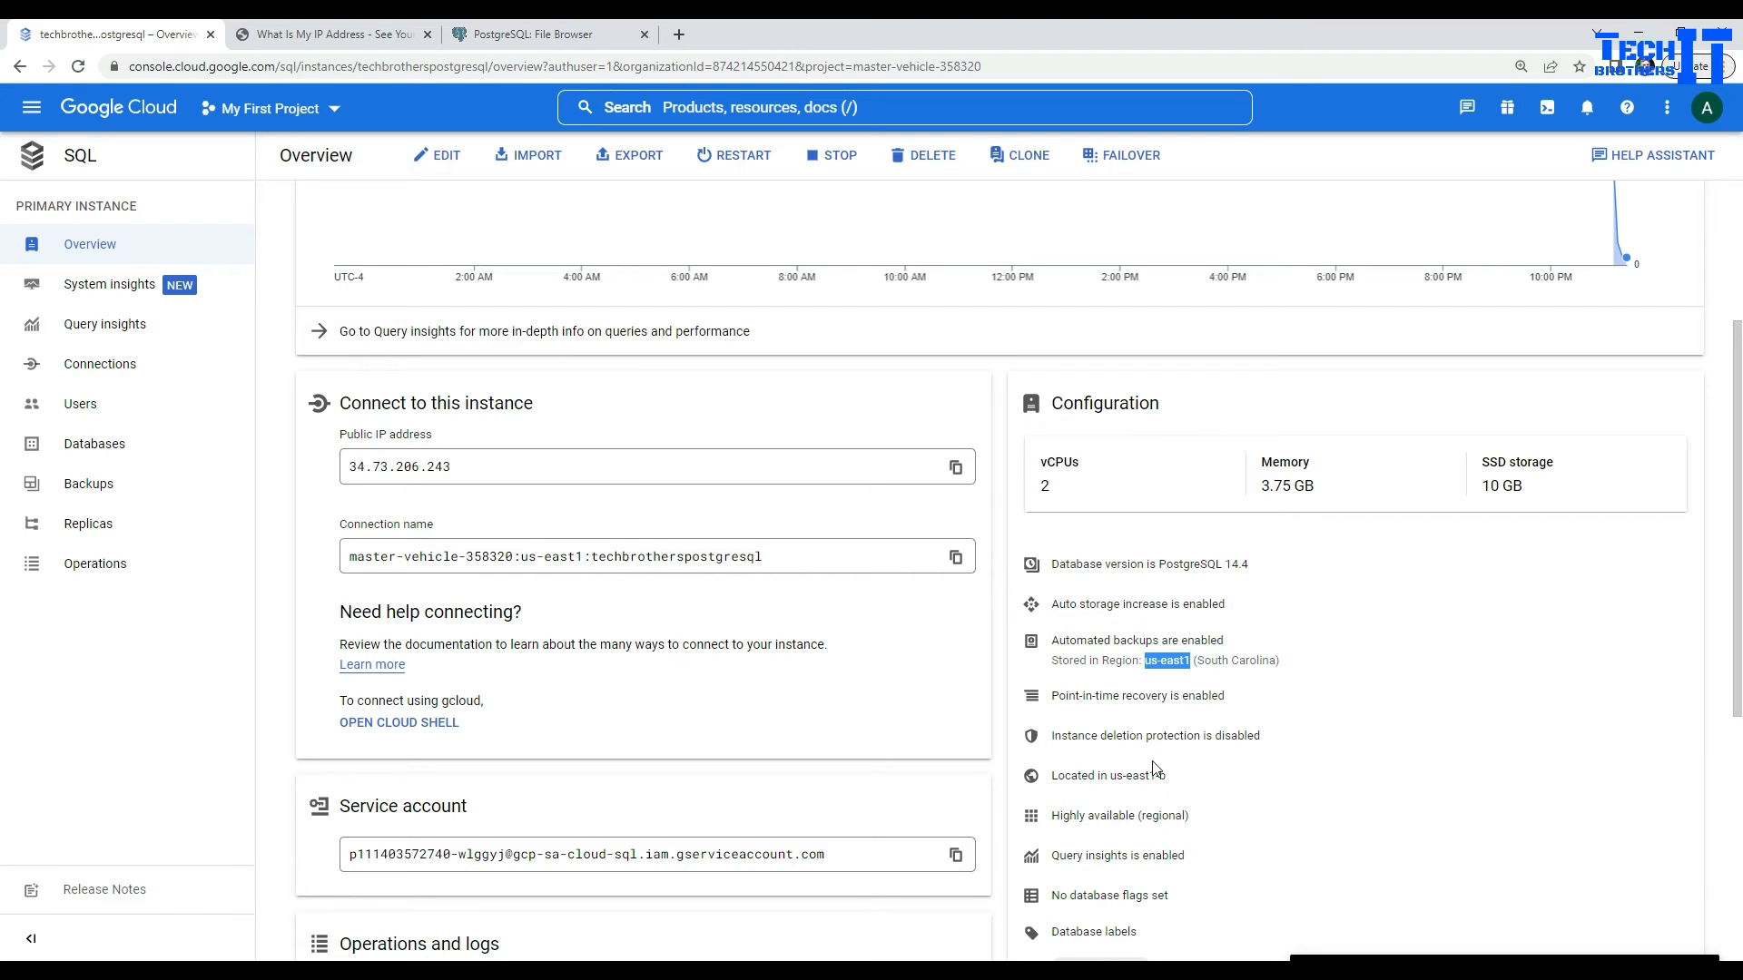
{"action": "left_click", "coordinate": [1126, 774]}
{"action": "left_click_drag", "start_coordinate": [1163, 774], "coordinate": [1111, 776]}
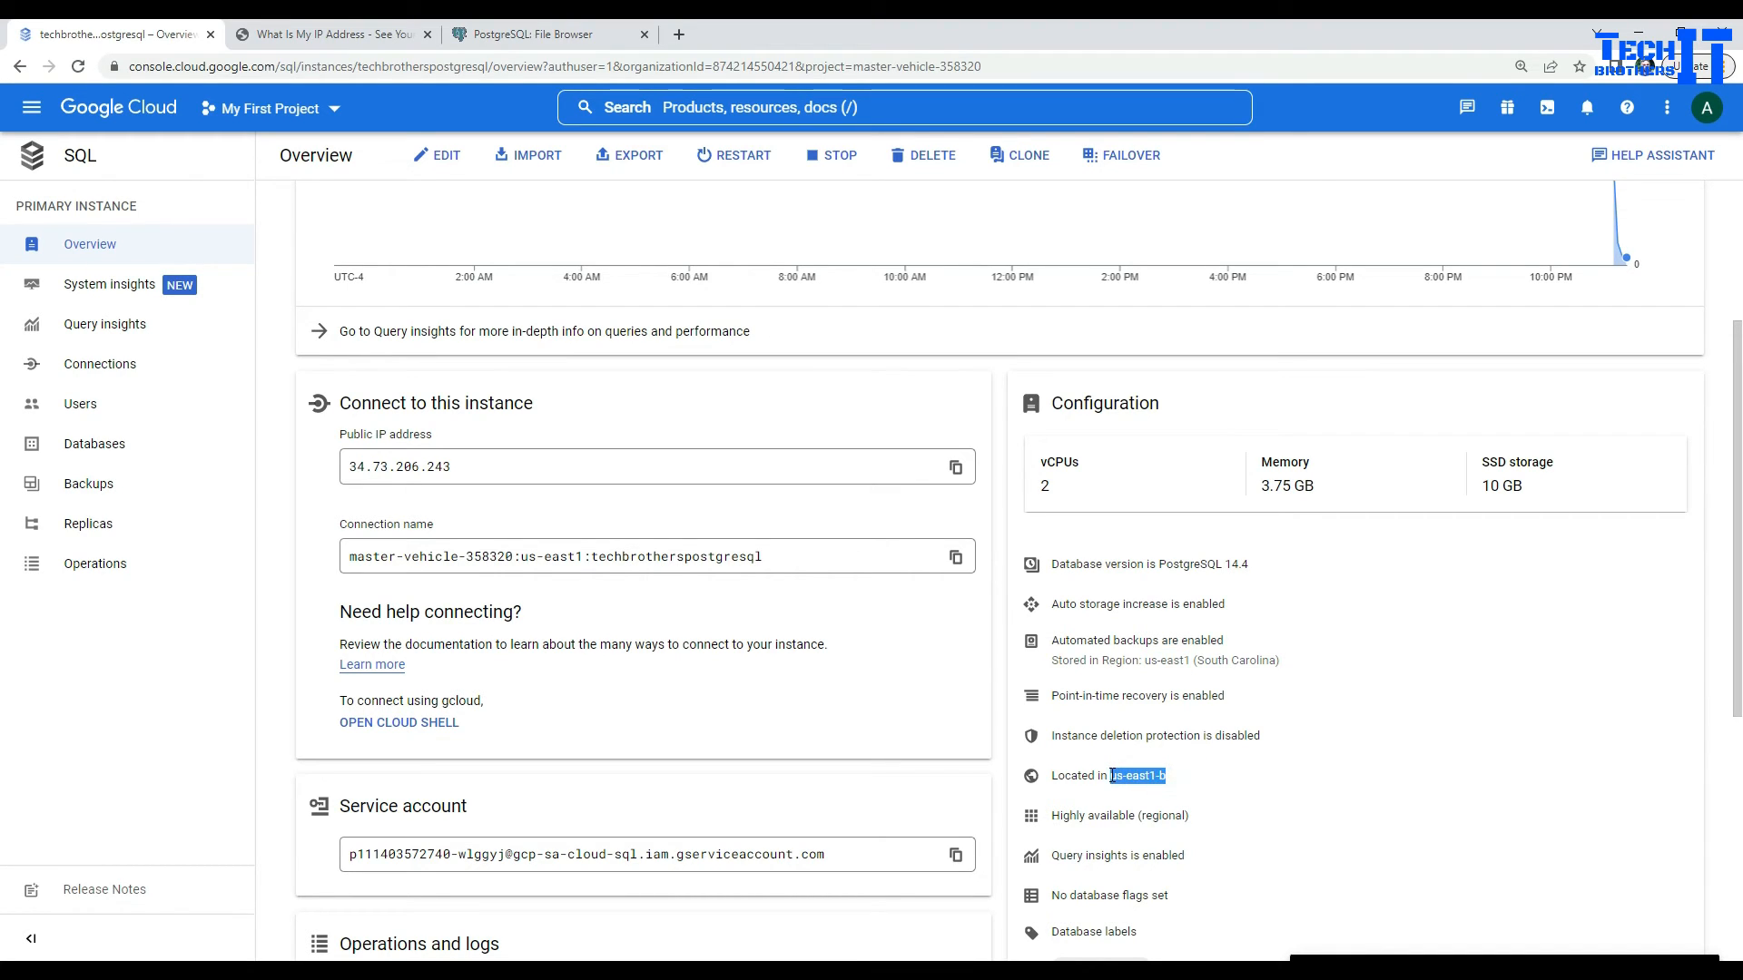
{"action": "scroll", "coordinate": [1123, 770], "scroll_direction": "up", "scroll_amount": 3}
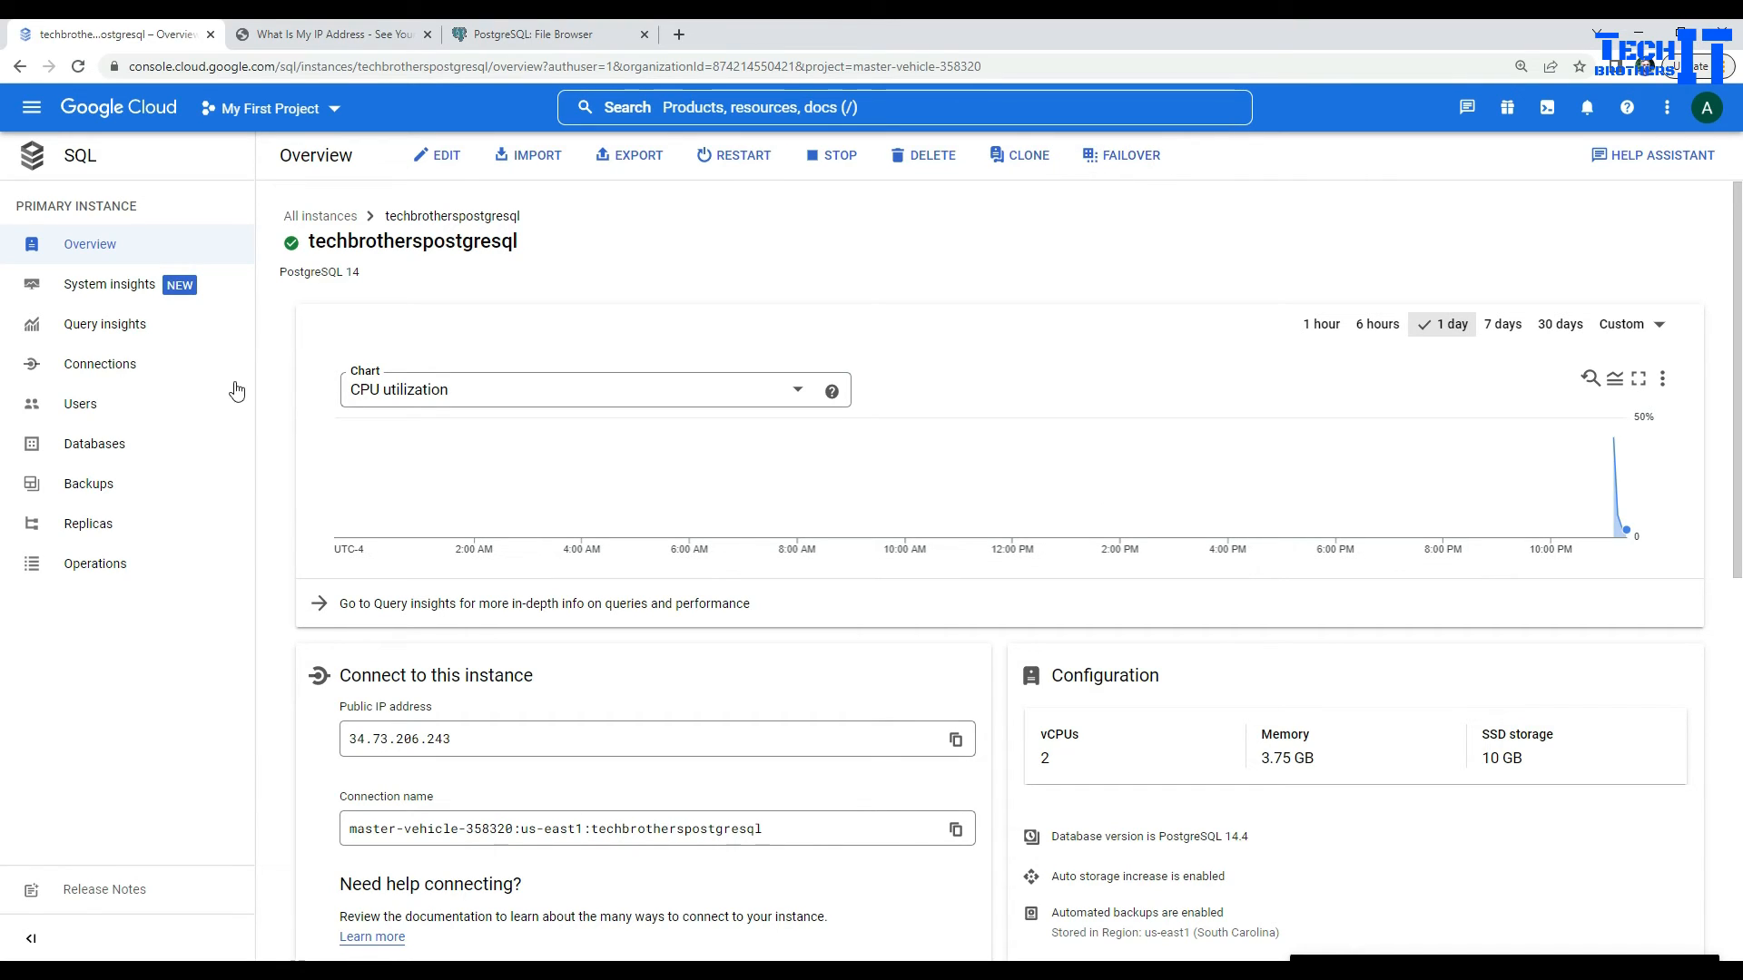
Step: Check the instance's public IP address, name and zone on the Overview page before a failover
{"action": "left_click", "coordinate": [461, 739]}
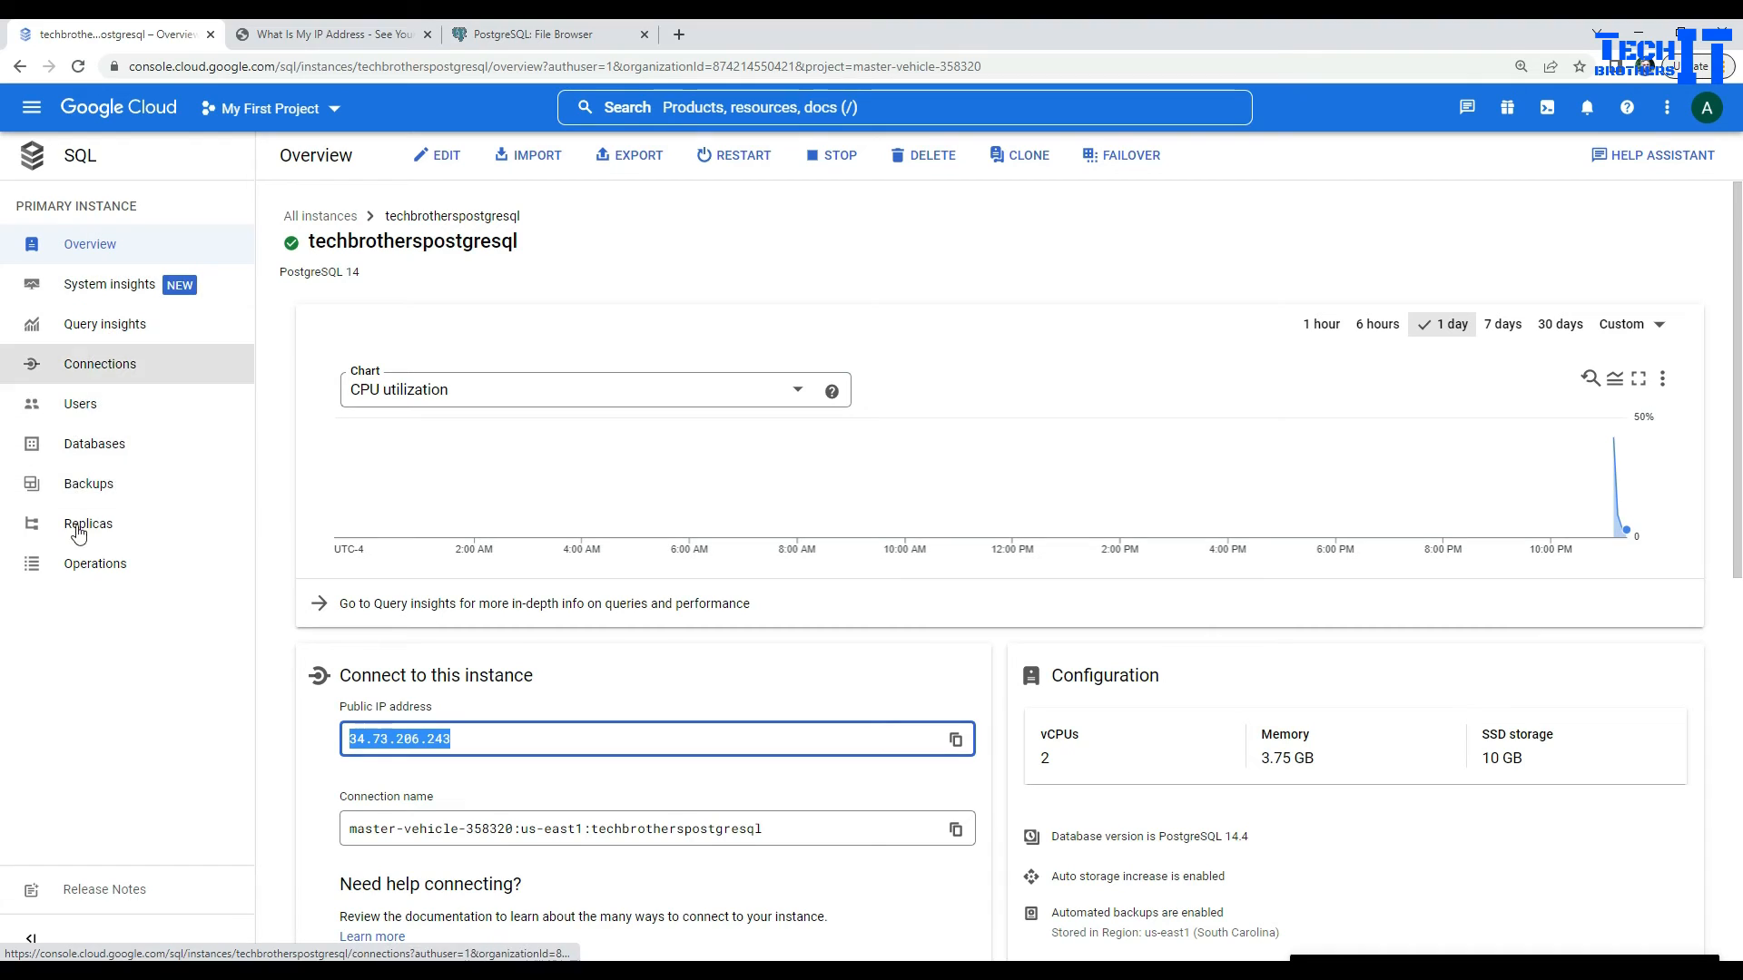
{"action": "double_click", "coordinate": [473, 241]}
{"action": "scroll", "coordinate": [1251, 798], "scroll_direction": "down", "scroll_amount": 2}
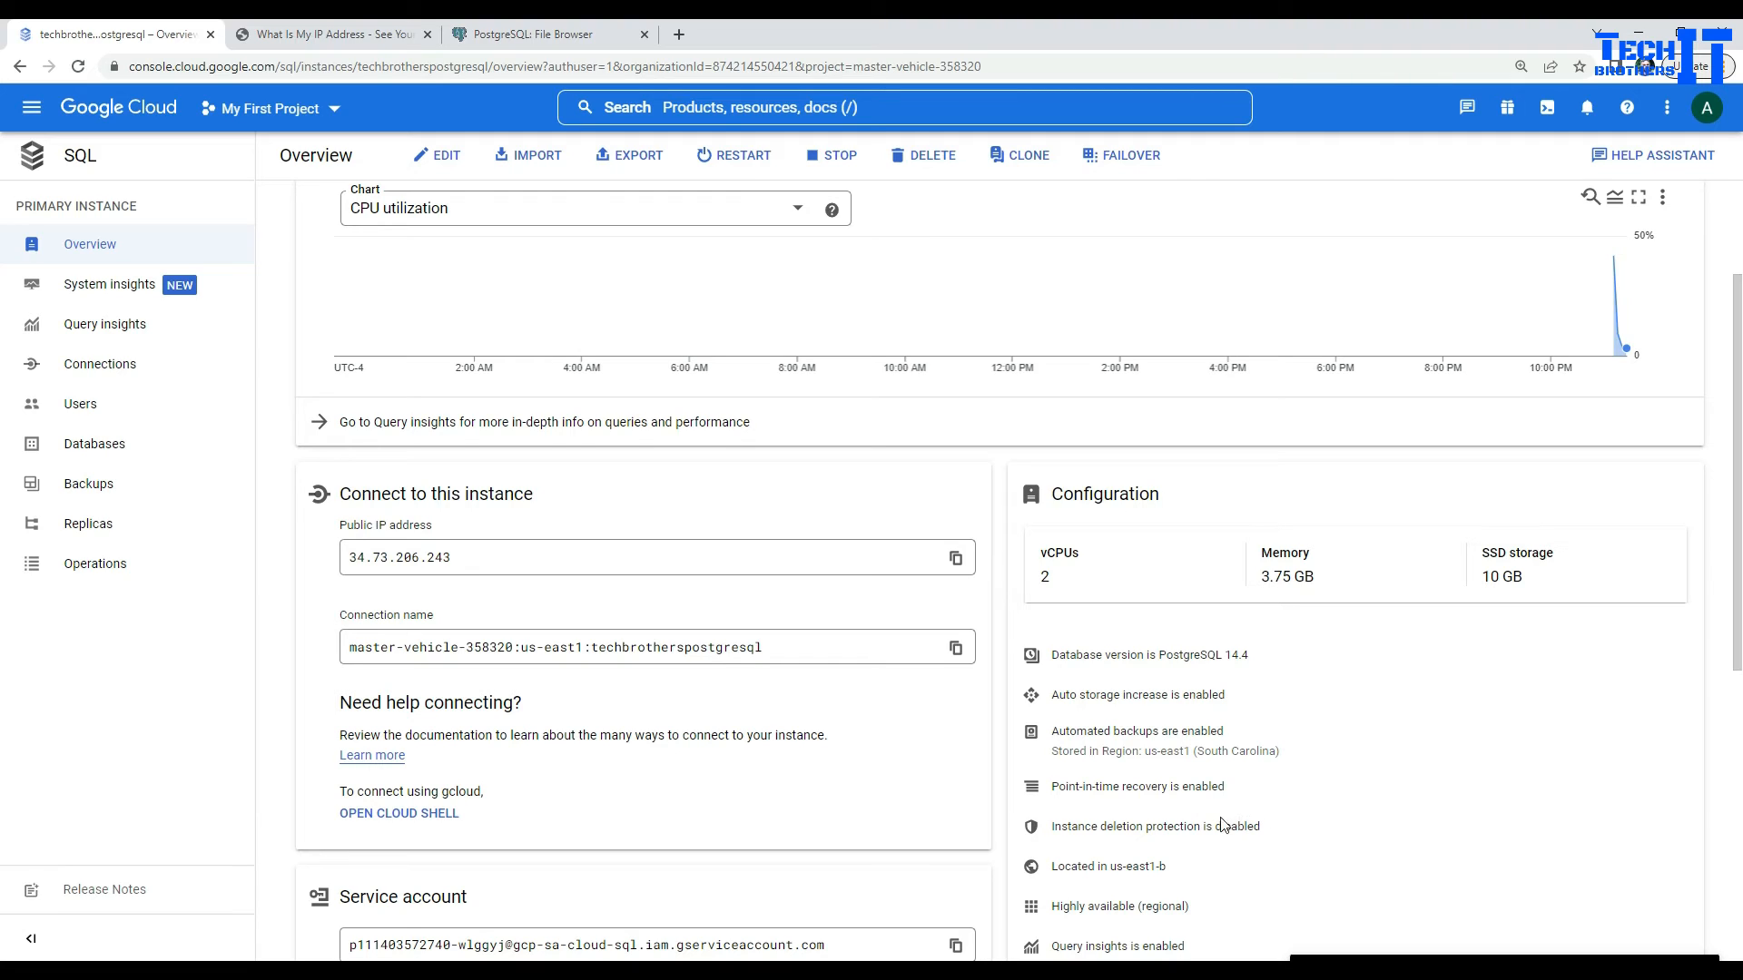
{"action": "left_click_drag", "start_coordinate": [1167, 867], "coordinate": [1111, 870]}
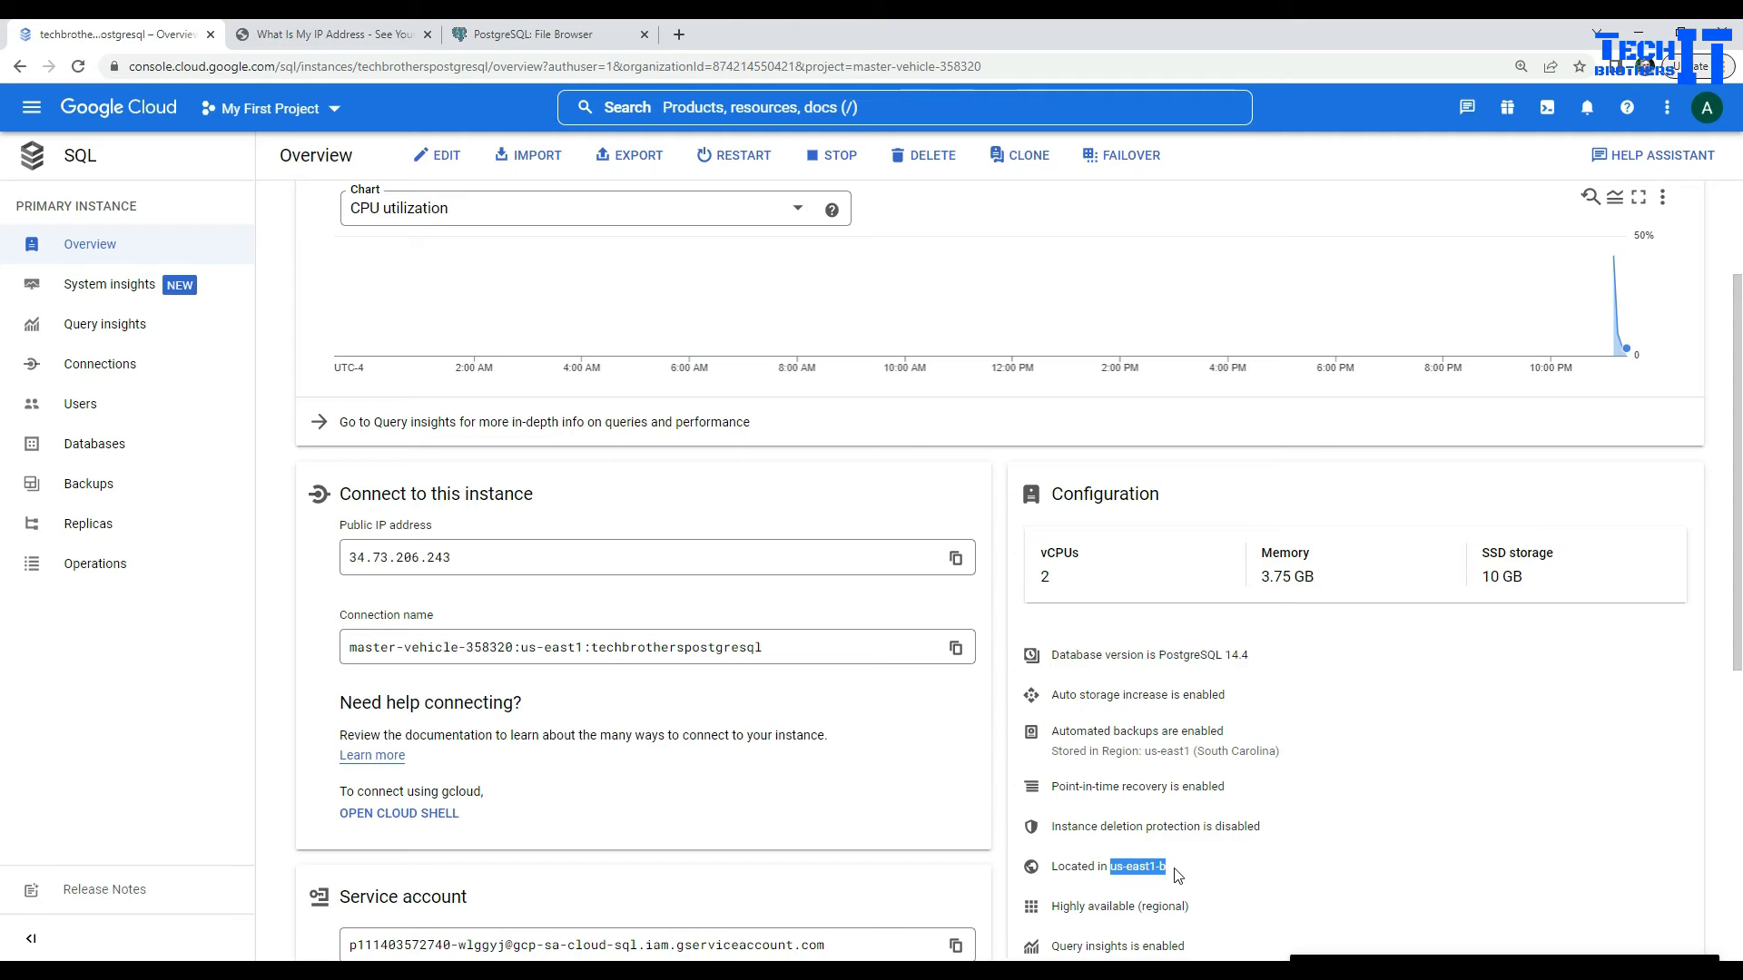
Step: Trigger a manual failover of the instance, confirming it with the instance ID techbrotherspostgresql
{"action": "left_click", "coordinate": [1133, 158]}
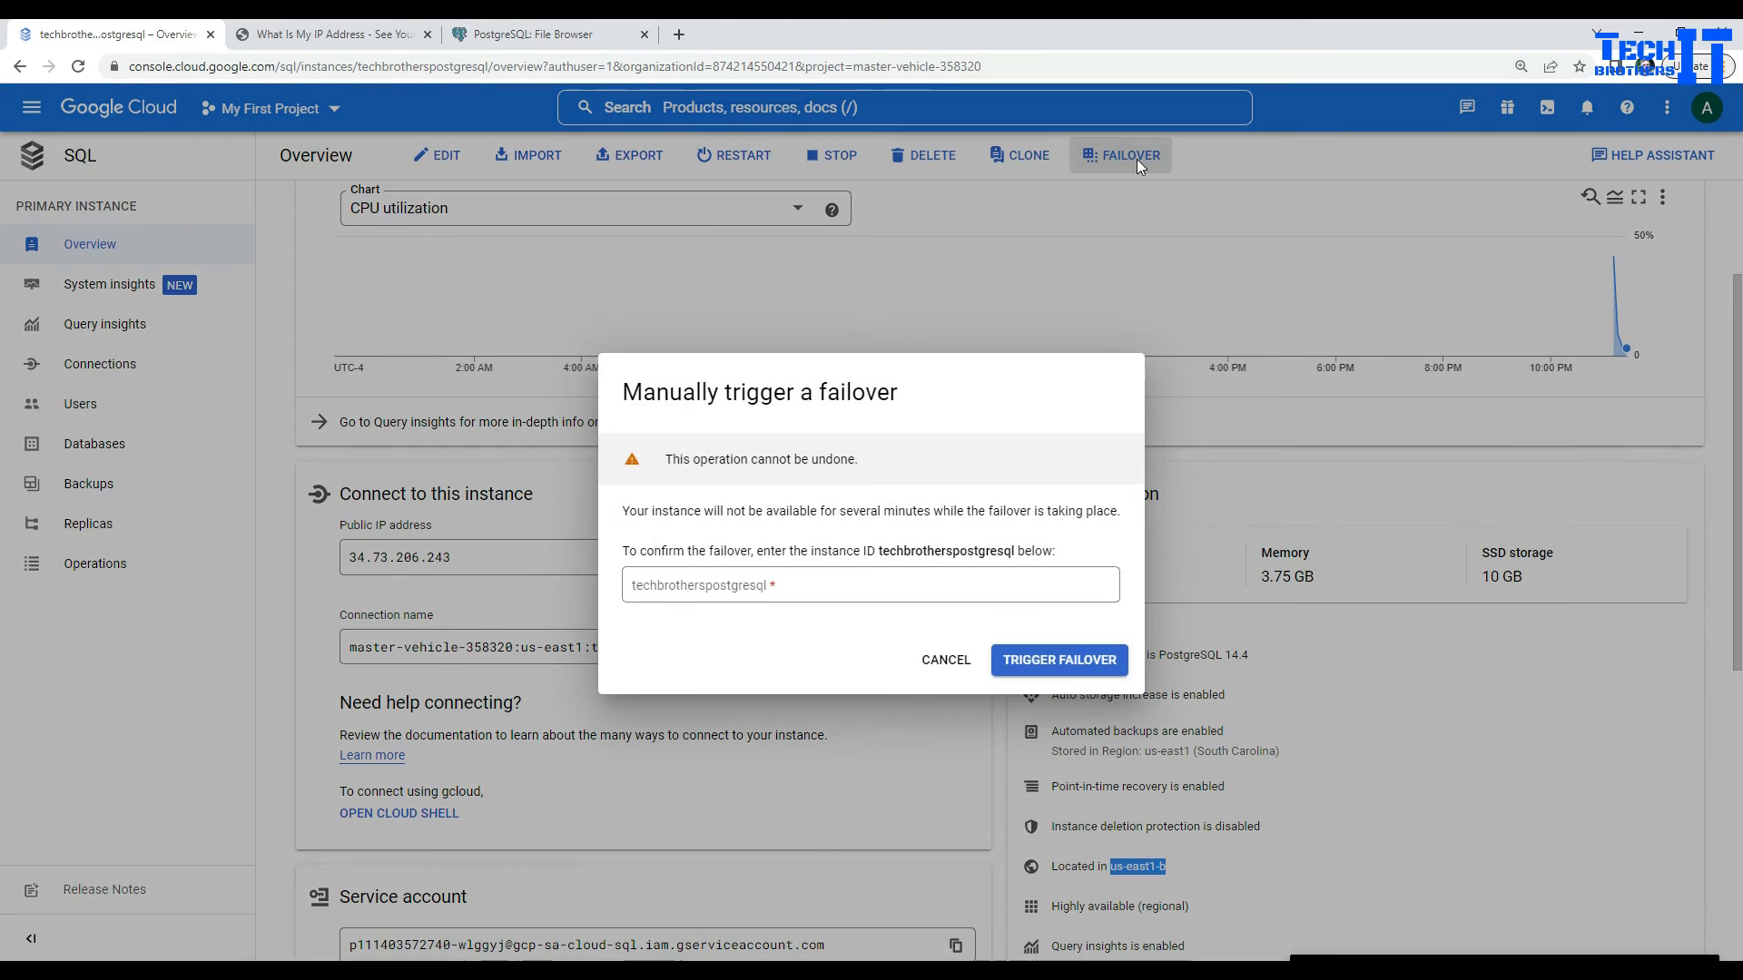
{"action": "double_click", "coordinate": [946, 550]}
{"action": "right_click", "coordinate": [938, 555]}
{"action": "left_click", "coordinate": [968, 572]}
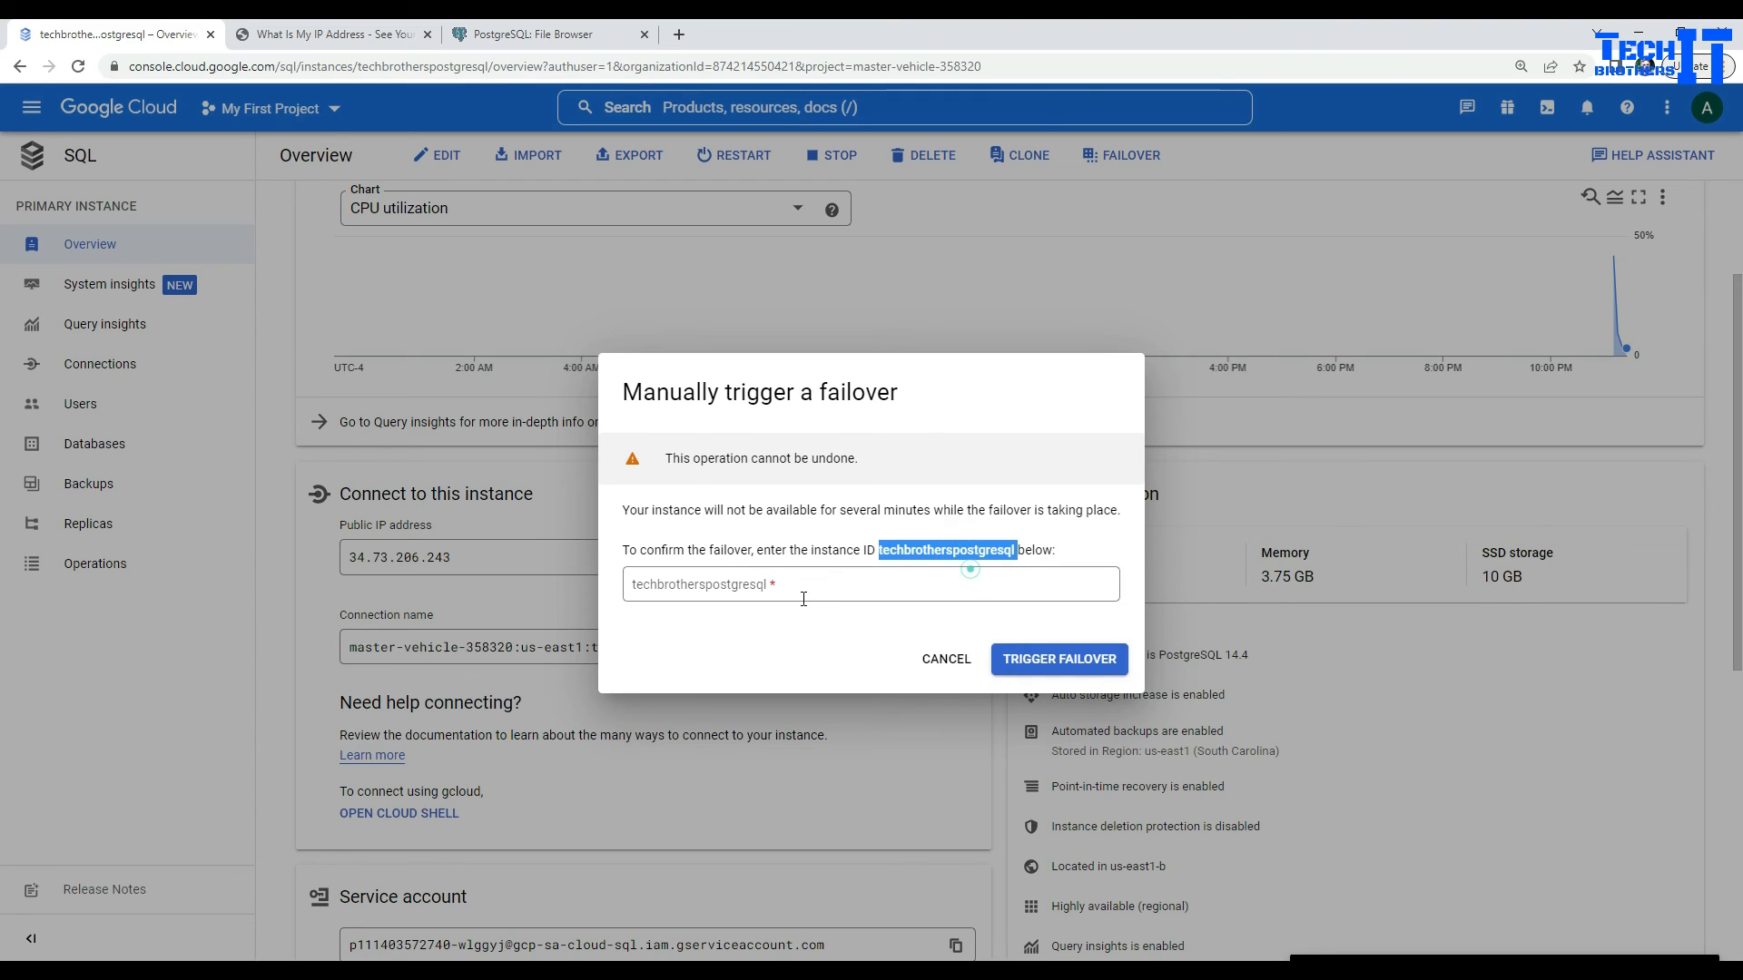
{"action": "left_click", "coordinate": [799, 591]}
{"action": "key", "text": "ctrl+v"}
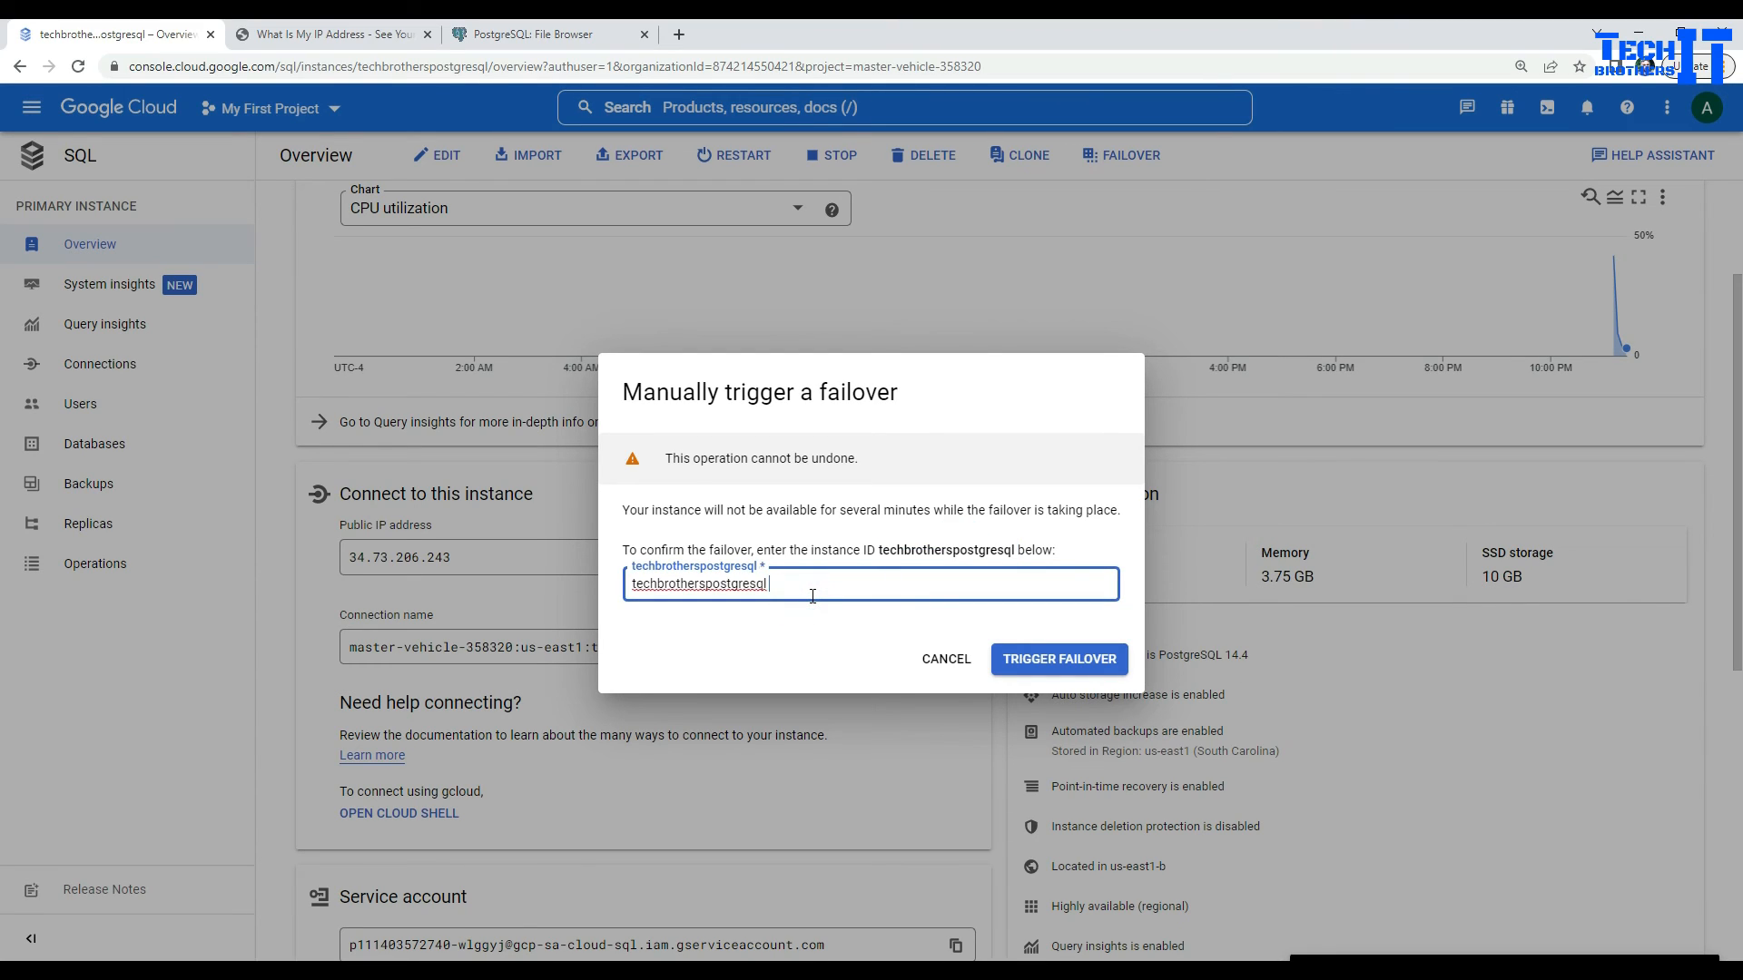
{"action": "left_click", "coordinate": [1035, 660]}
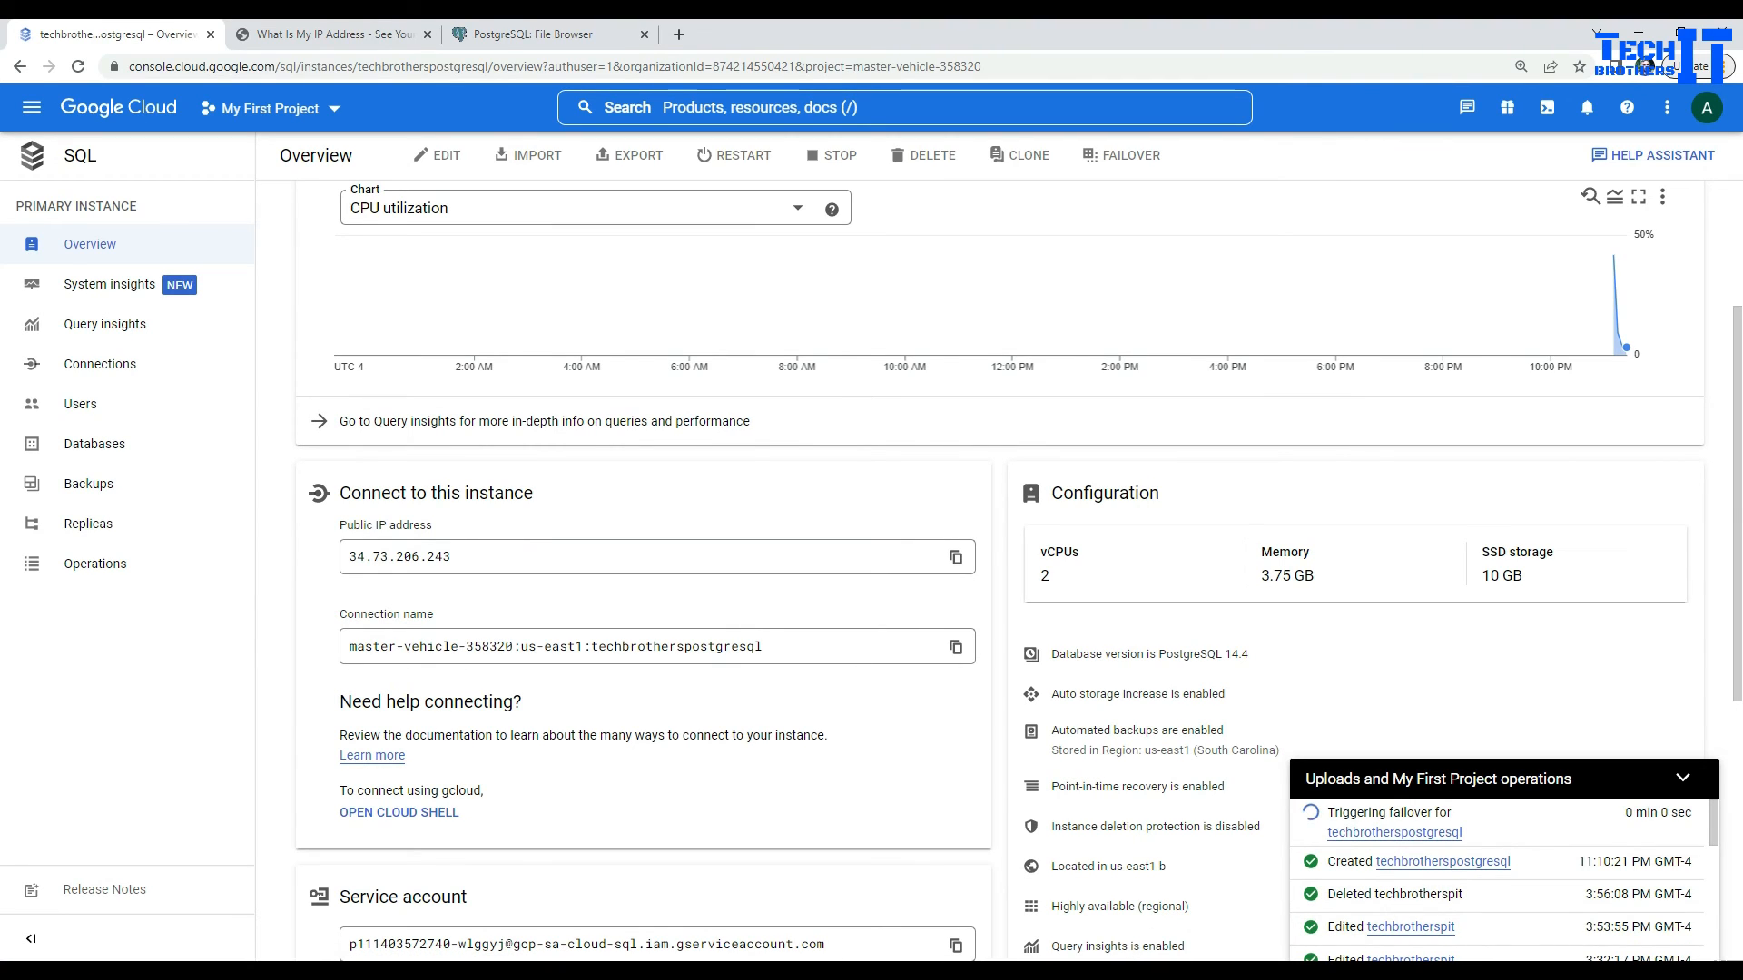
Step: Switch to pgAdmin, try to open the Query Tool on the Test database, and return to Google Cloud
{"action": "left_click", "coordinate": [636, 971]}
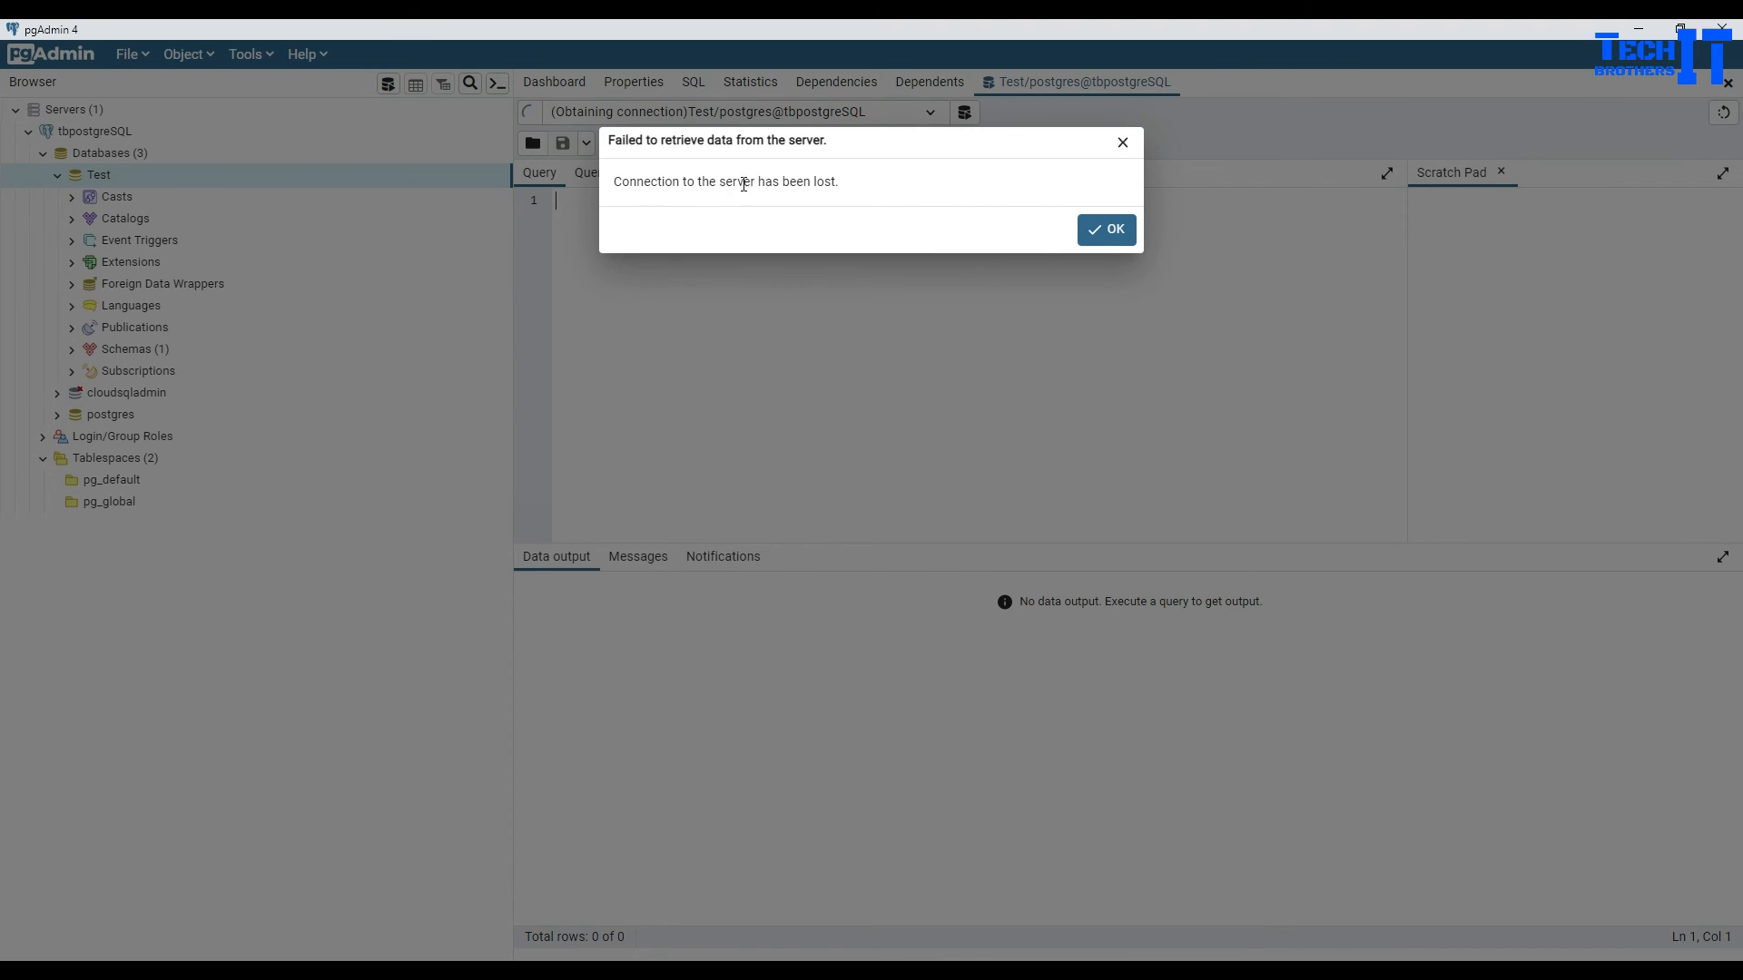
{"action": "left_click", "coordinate": [1122, 234]}
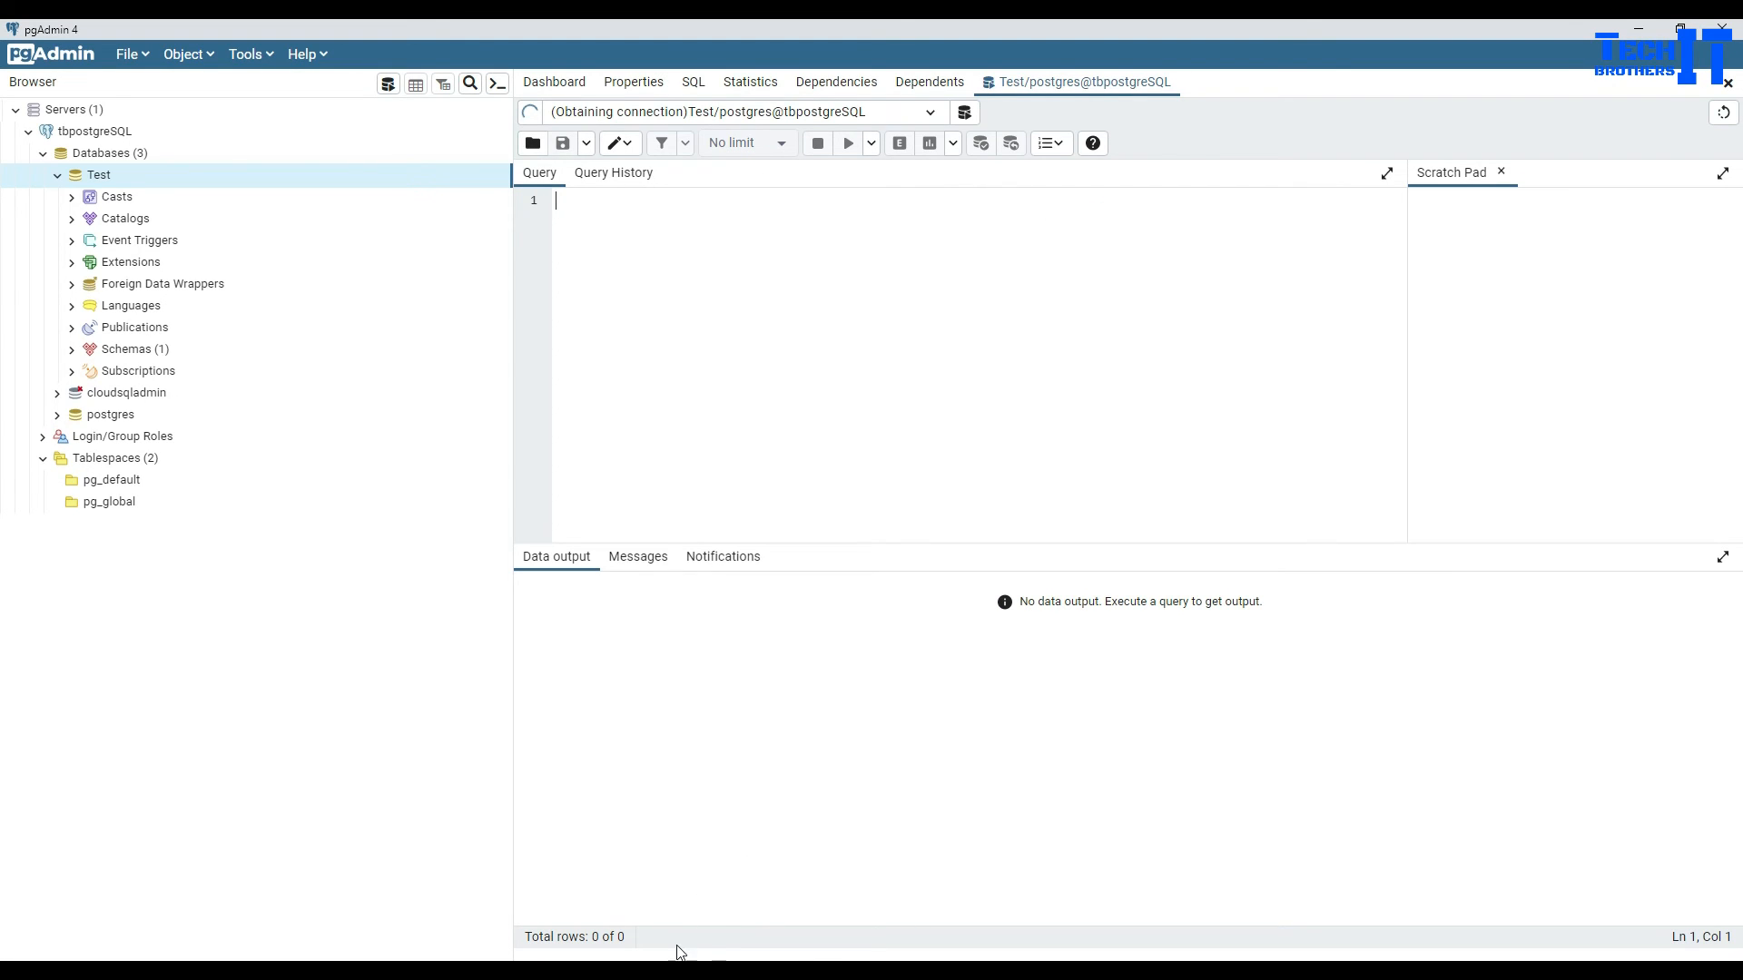
{"action": "left_click", "coordinate": [484, 898]}
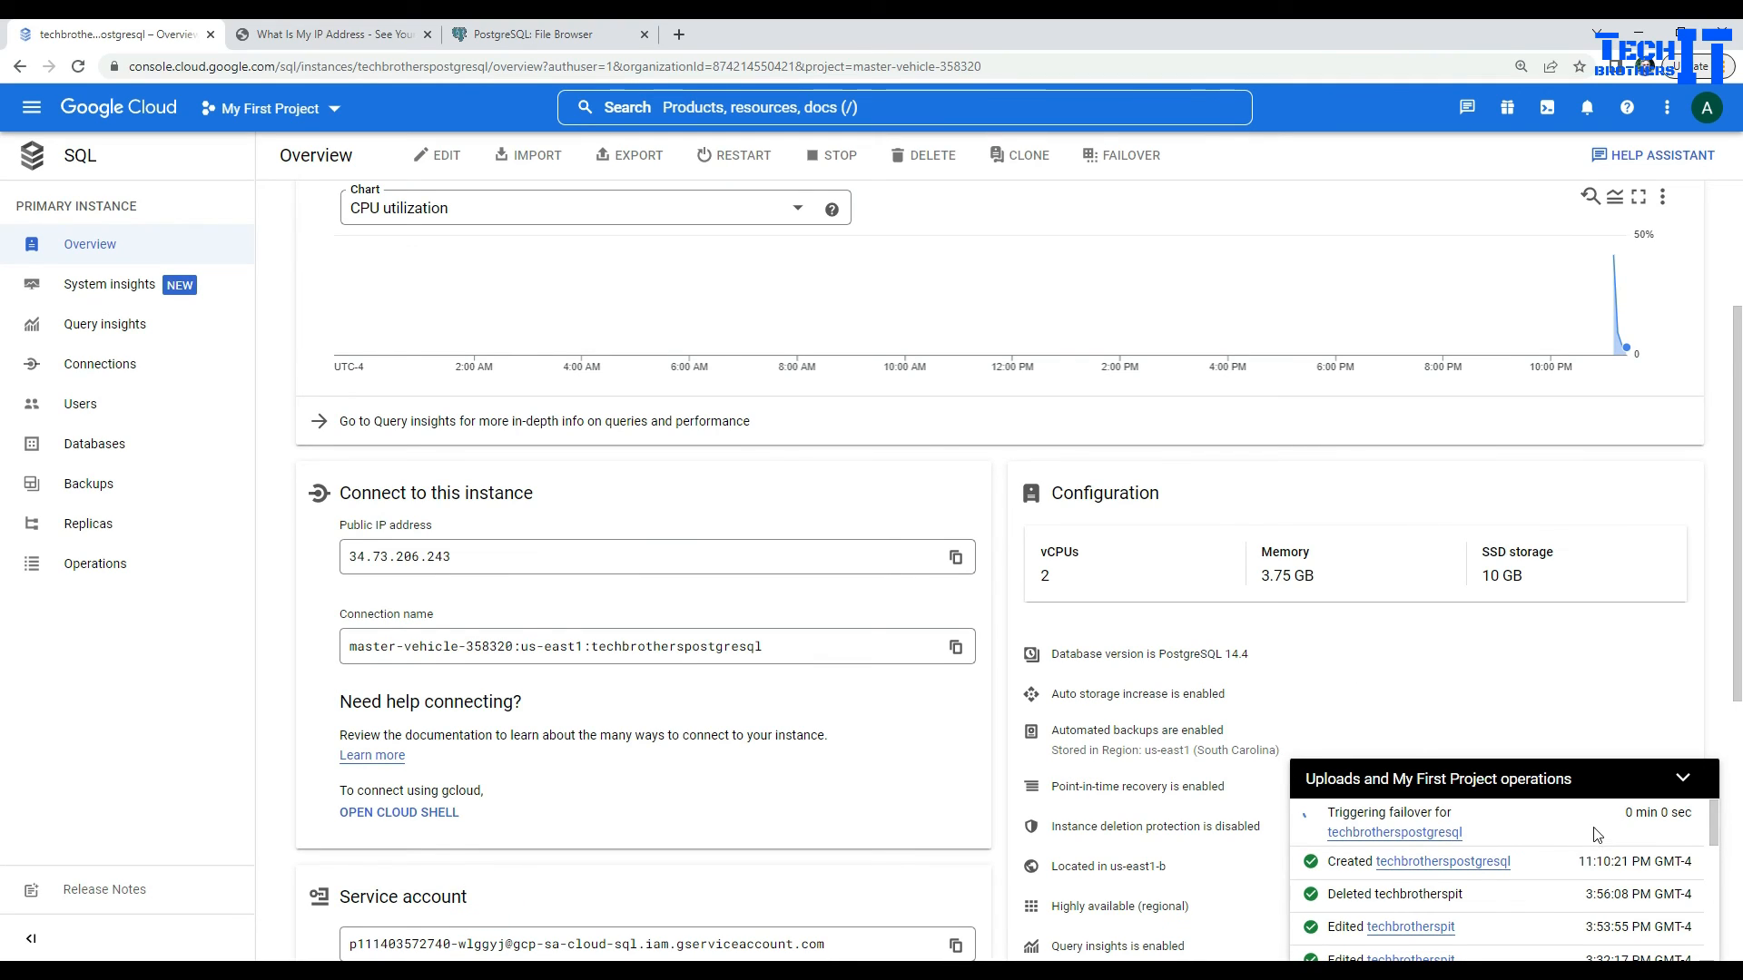
Step: Reload the instance's Overview, check the zone it is located in, and examine the failover entry in the operations log
{"action": "left_click", "coordinate": [105, 274]}
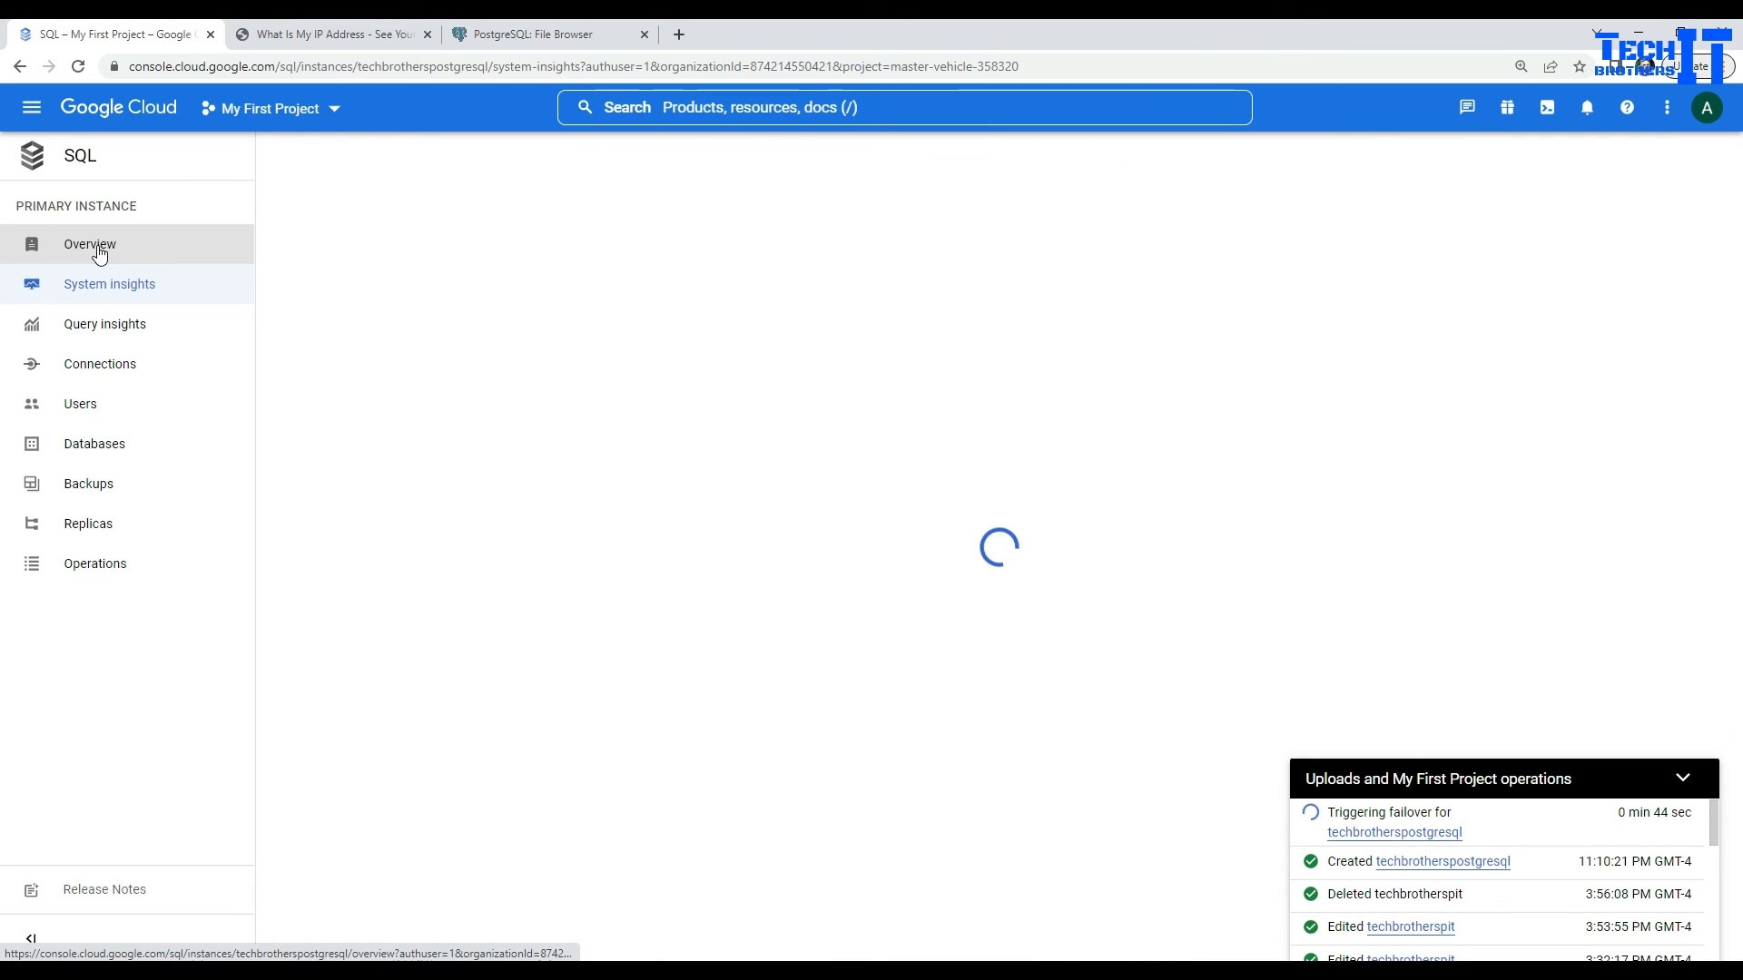
{"action": "left_click", "coordinate": [100, 253]}
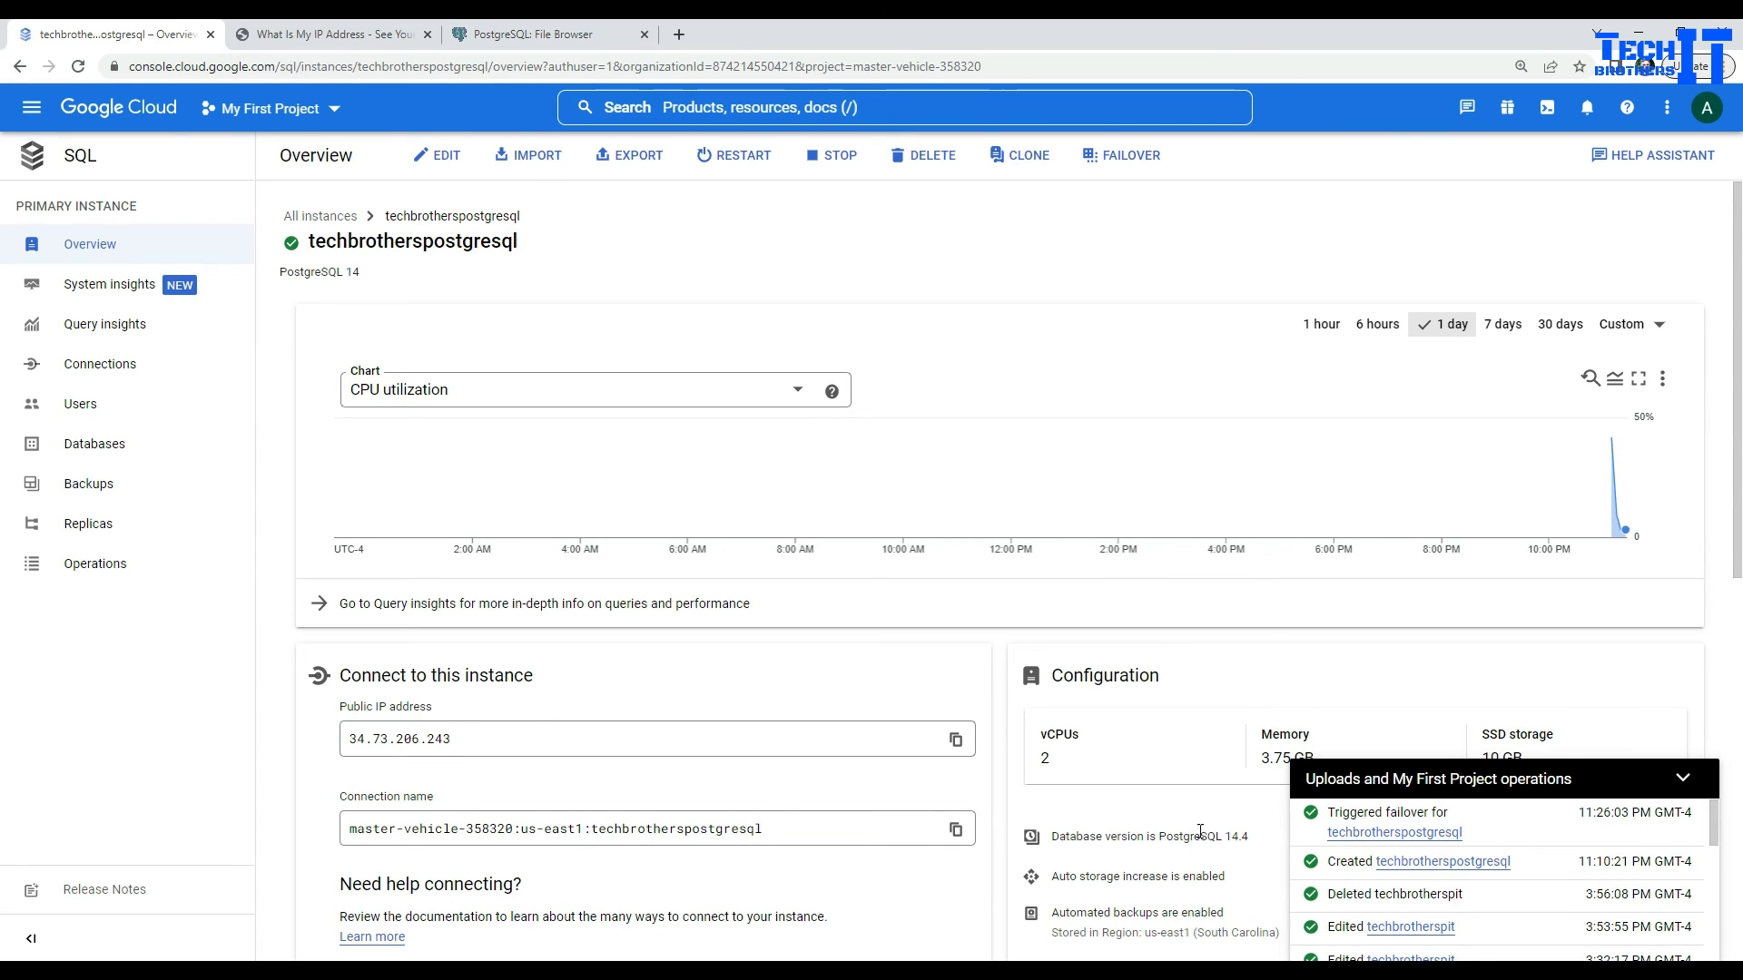
{"action": "scroll", "coordinate": [1200, 831], "scroll_direction": "down", "scroll_amount": 3}
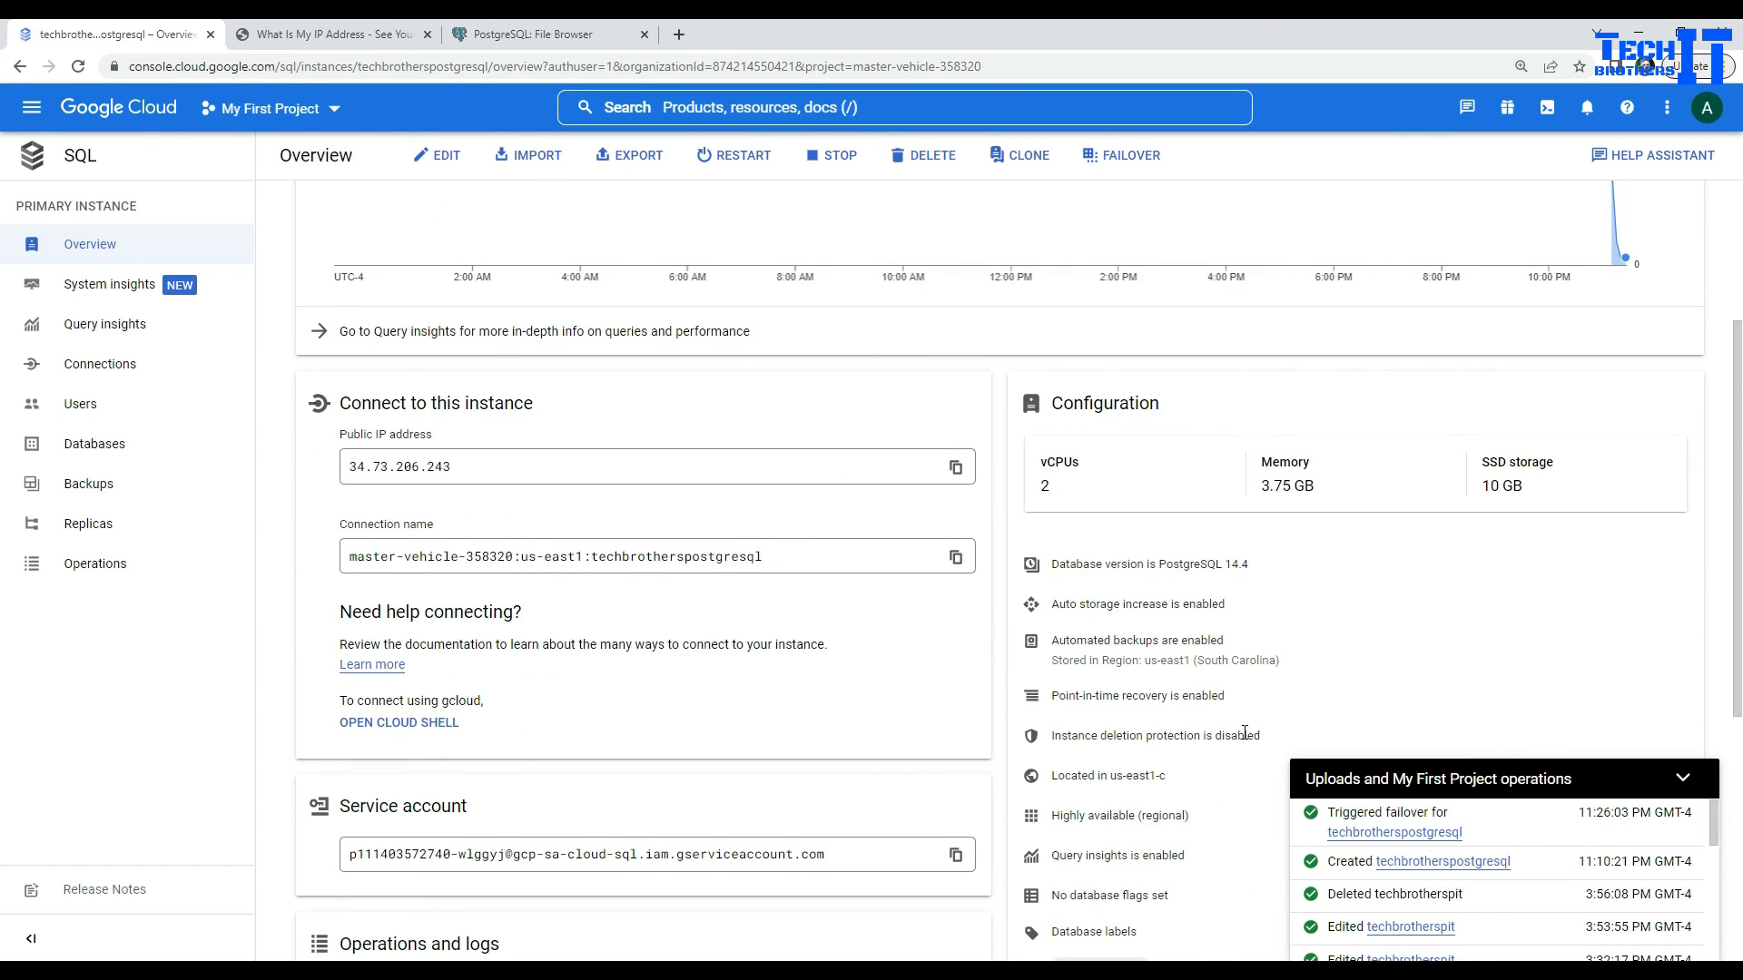
{"action": "left_click_drag", "start_coordinate": [1175, 776], "coordinate": [1113, 778]}
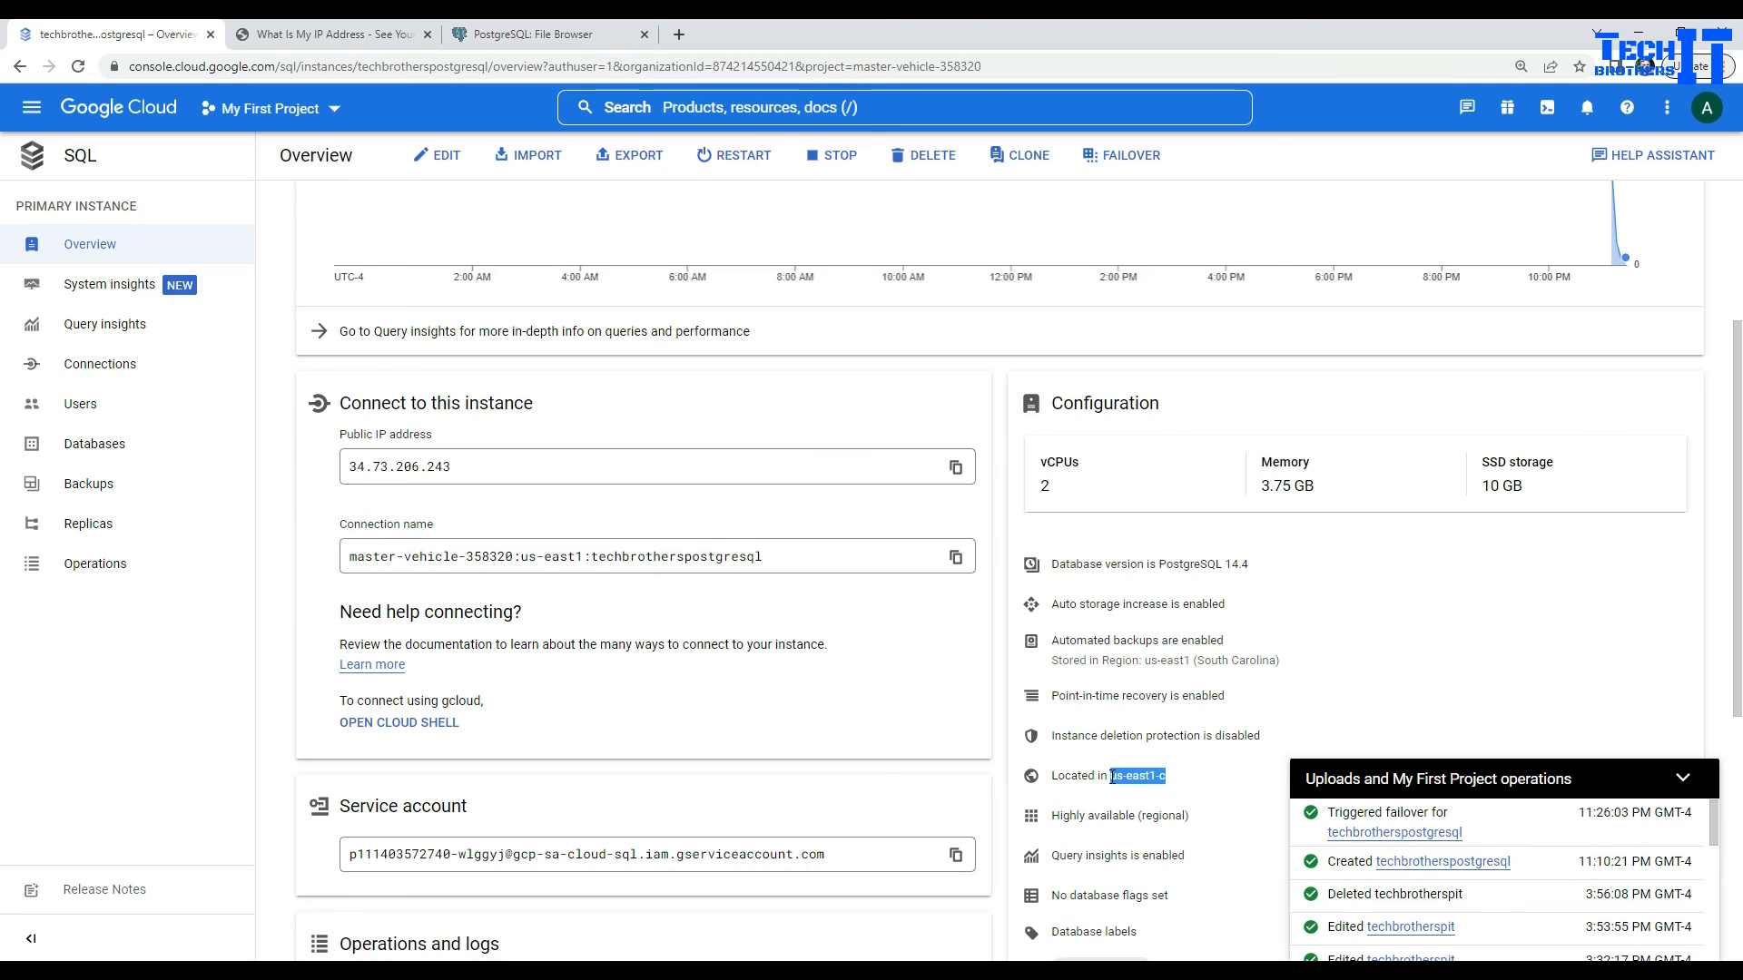
{"action": "scroll", "coordinate": [1180, 782], "scroll_direction": "down", "scroll_amount": 2}
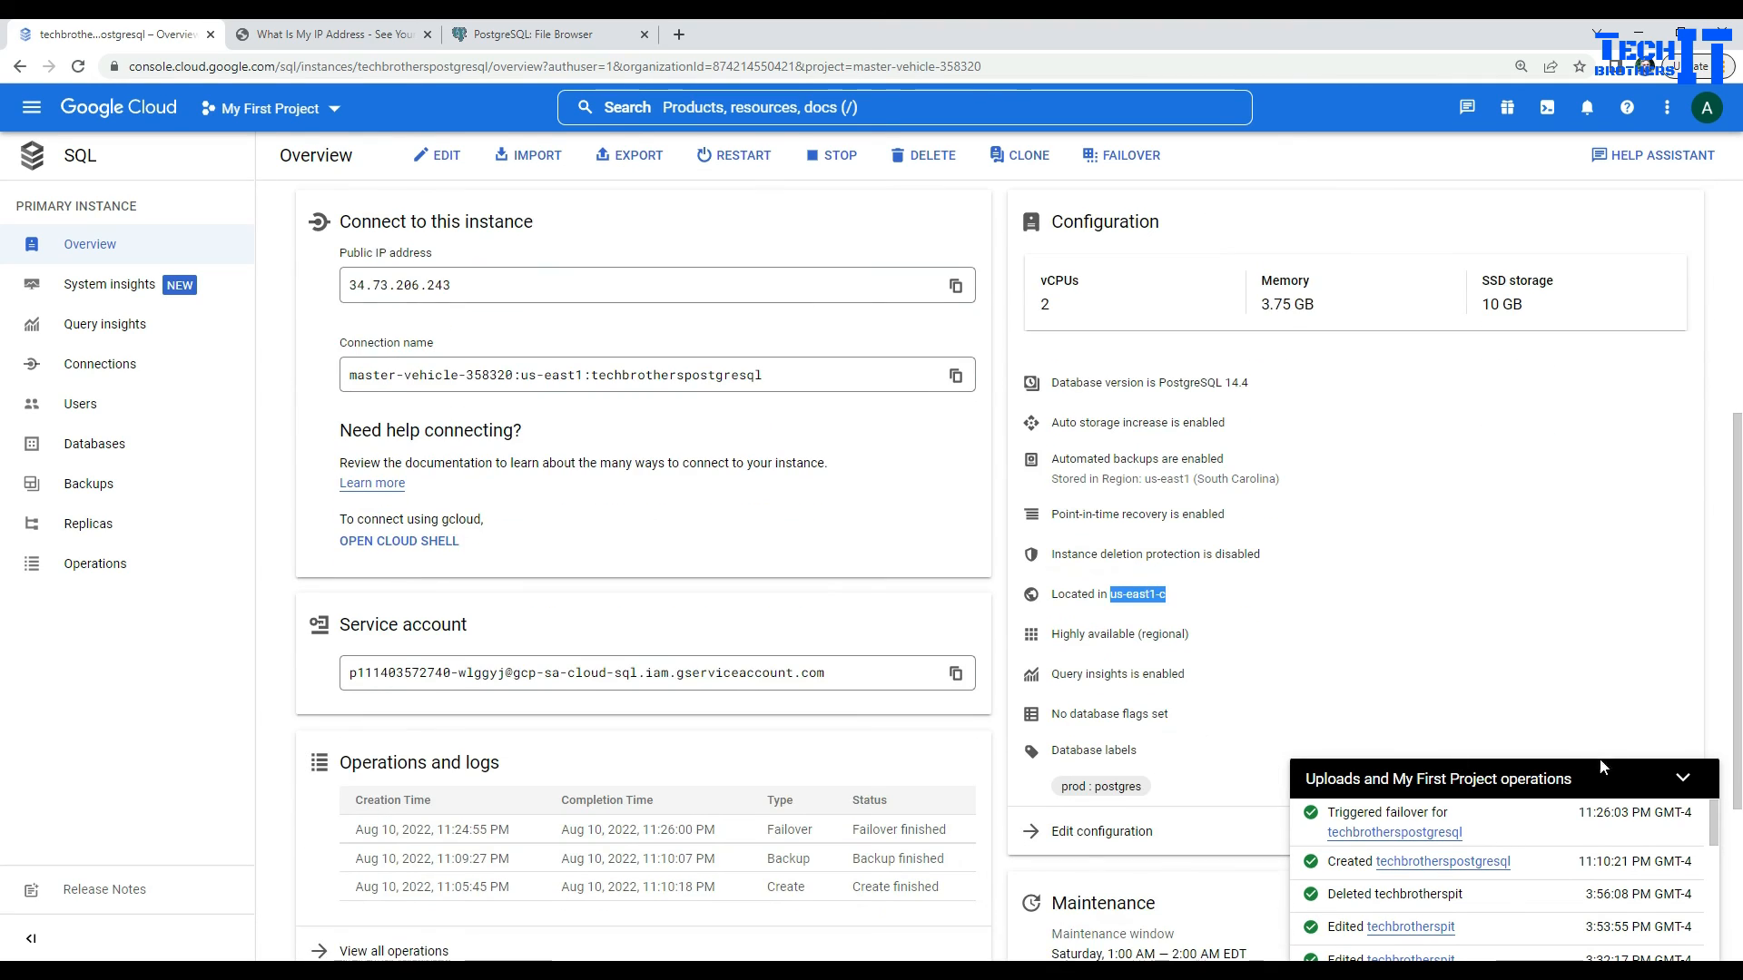
{"action": "left_click", "coordinate": [1679, 779]}
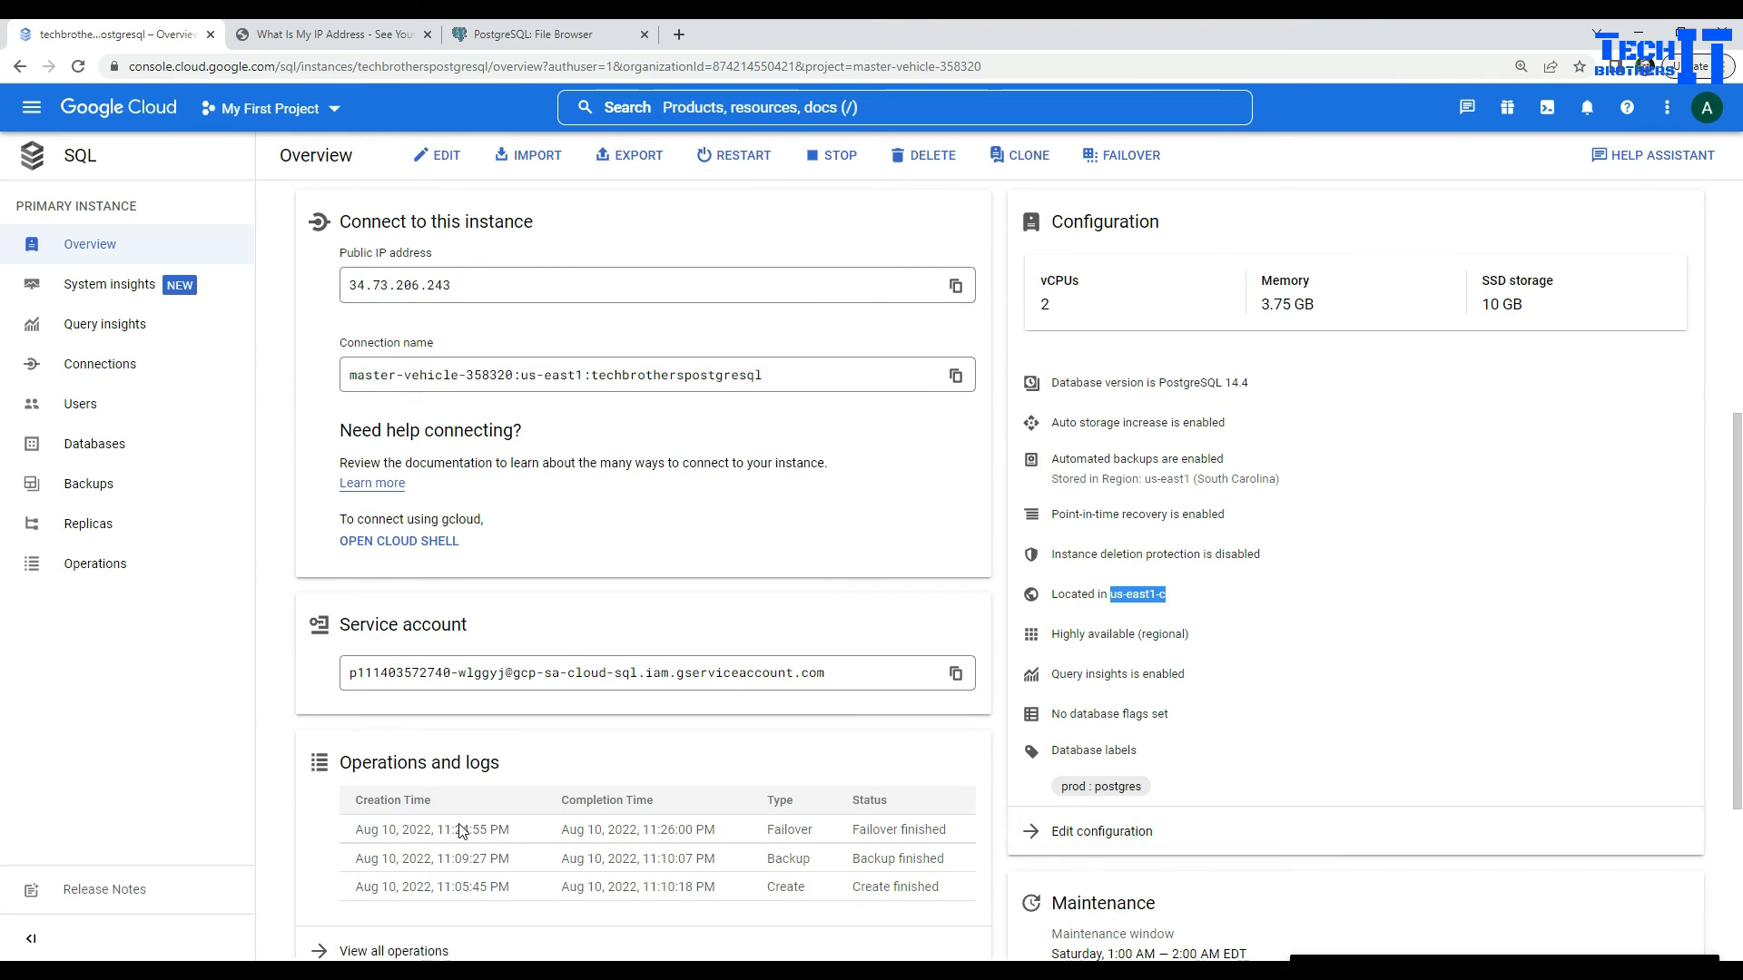
{"action": "left_click_drag", "start_coordinate": [766, 829], "coordinate": [935, 837]}
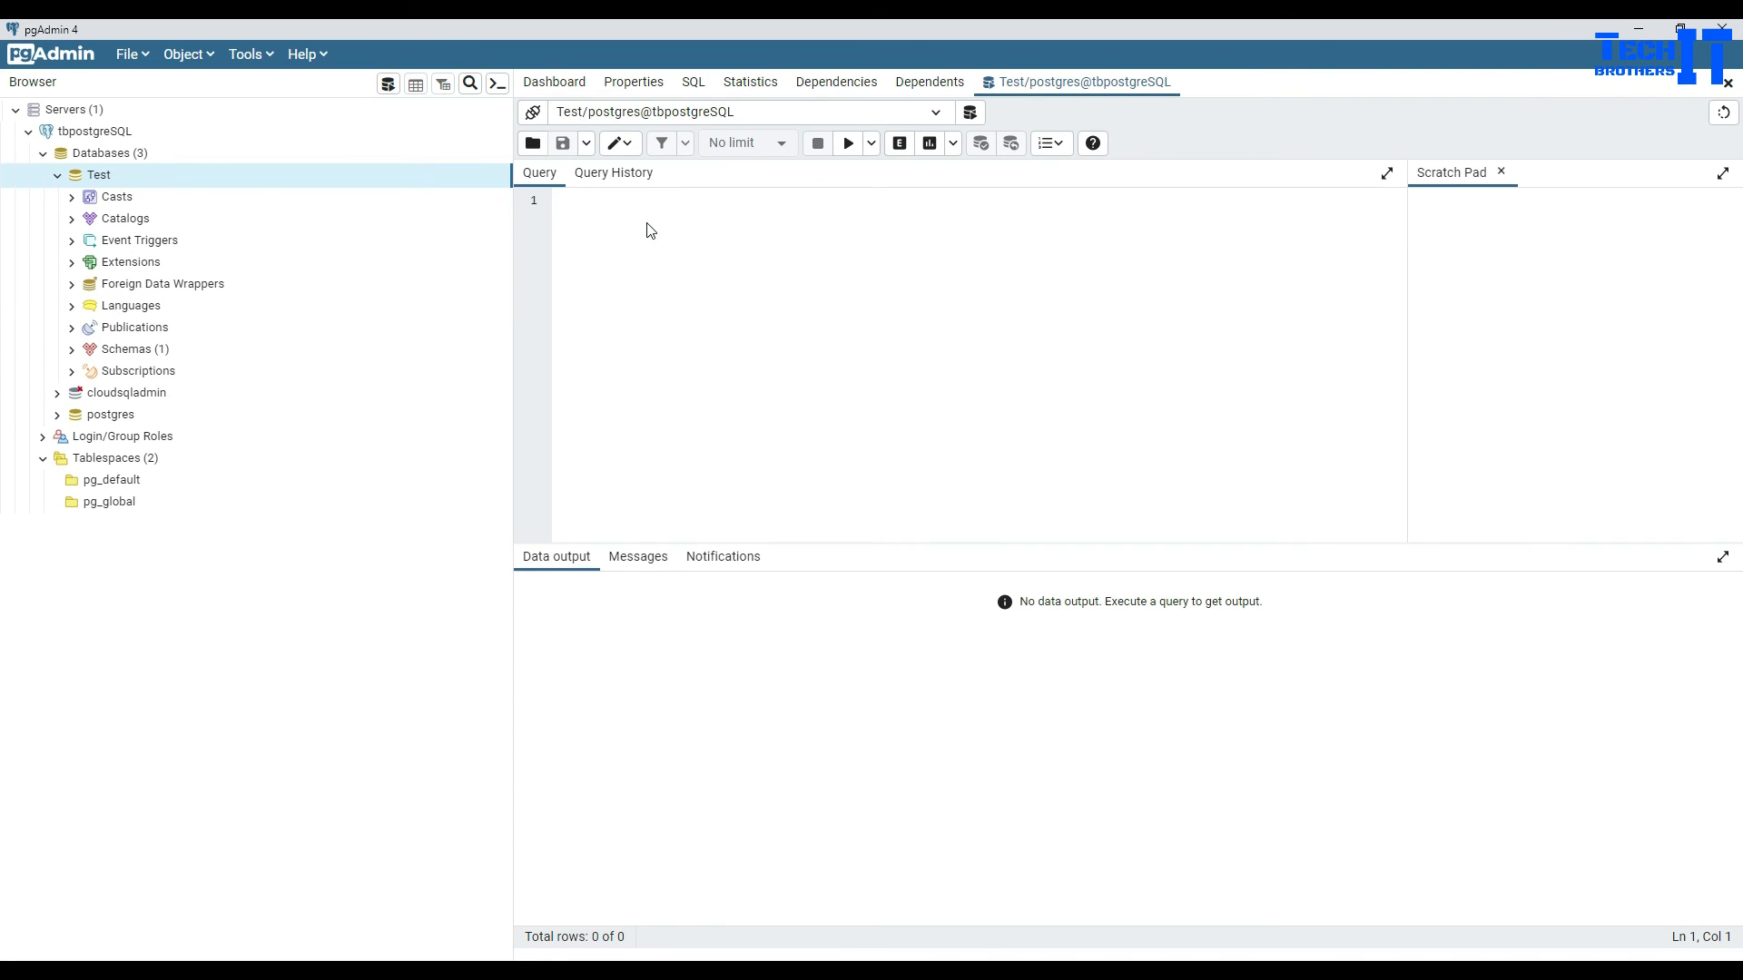
Step: Create a table named test with an int column id in the Test database, and list the public schema's tables
{"action": "type", "text": "Create table test"}
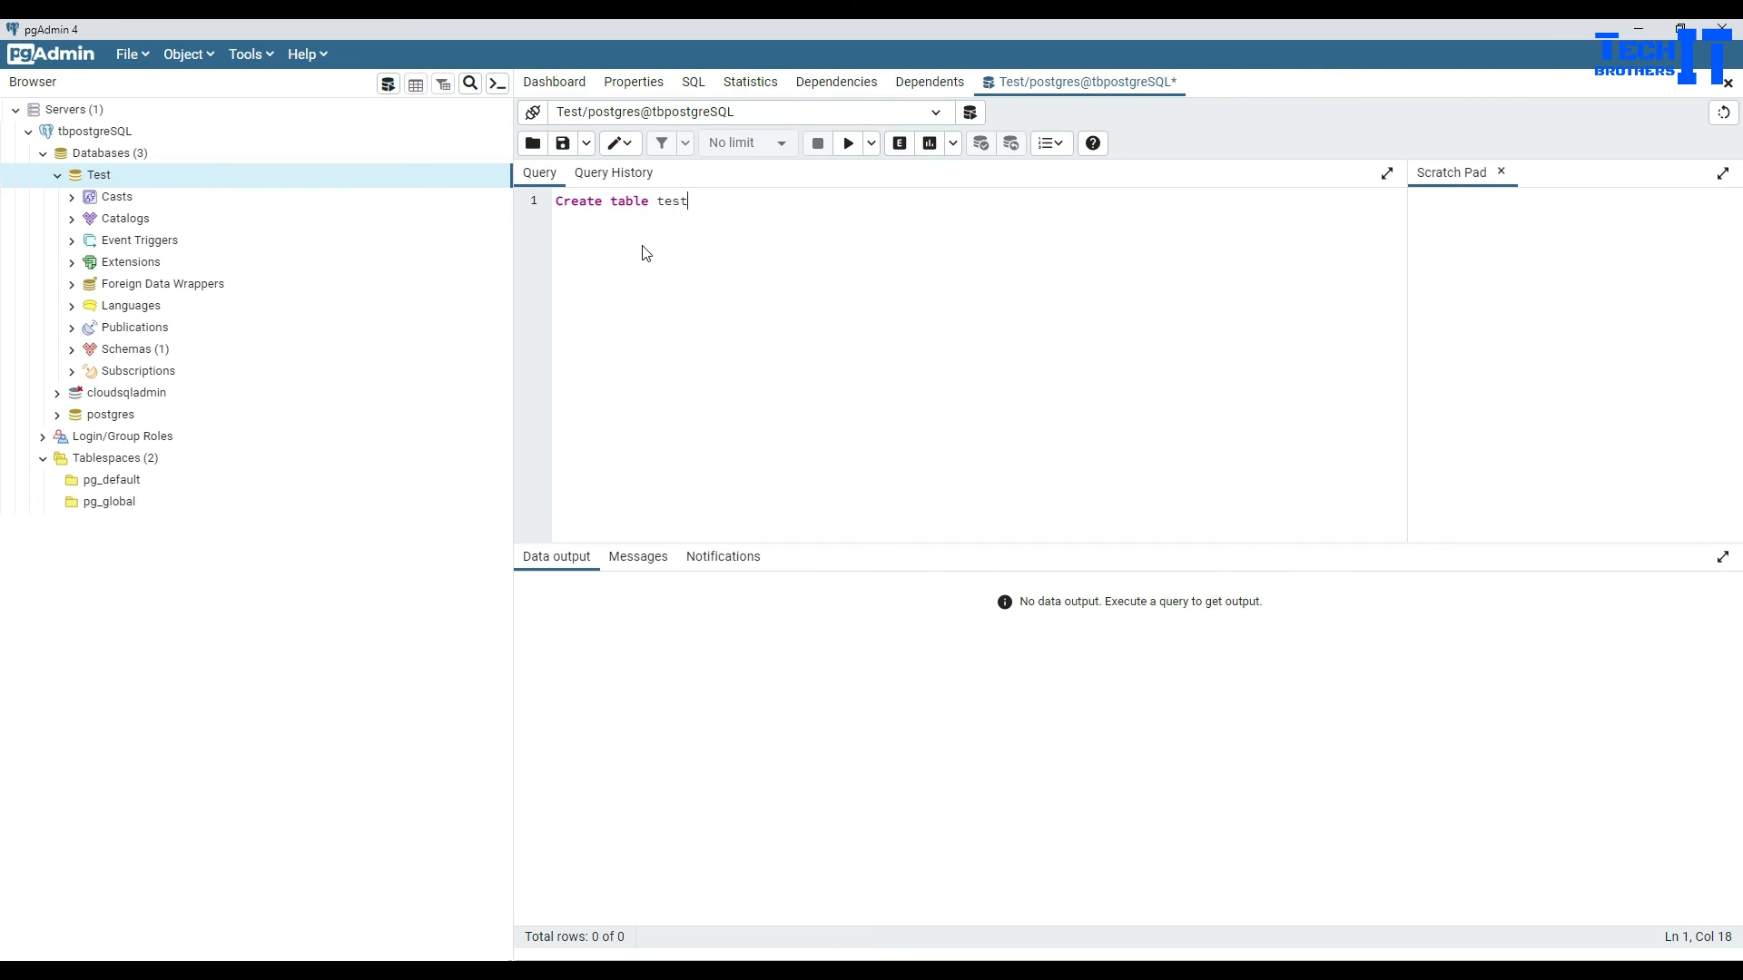
{"action": "type", "text": "(id int);"}
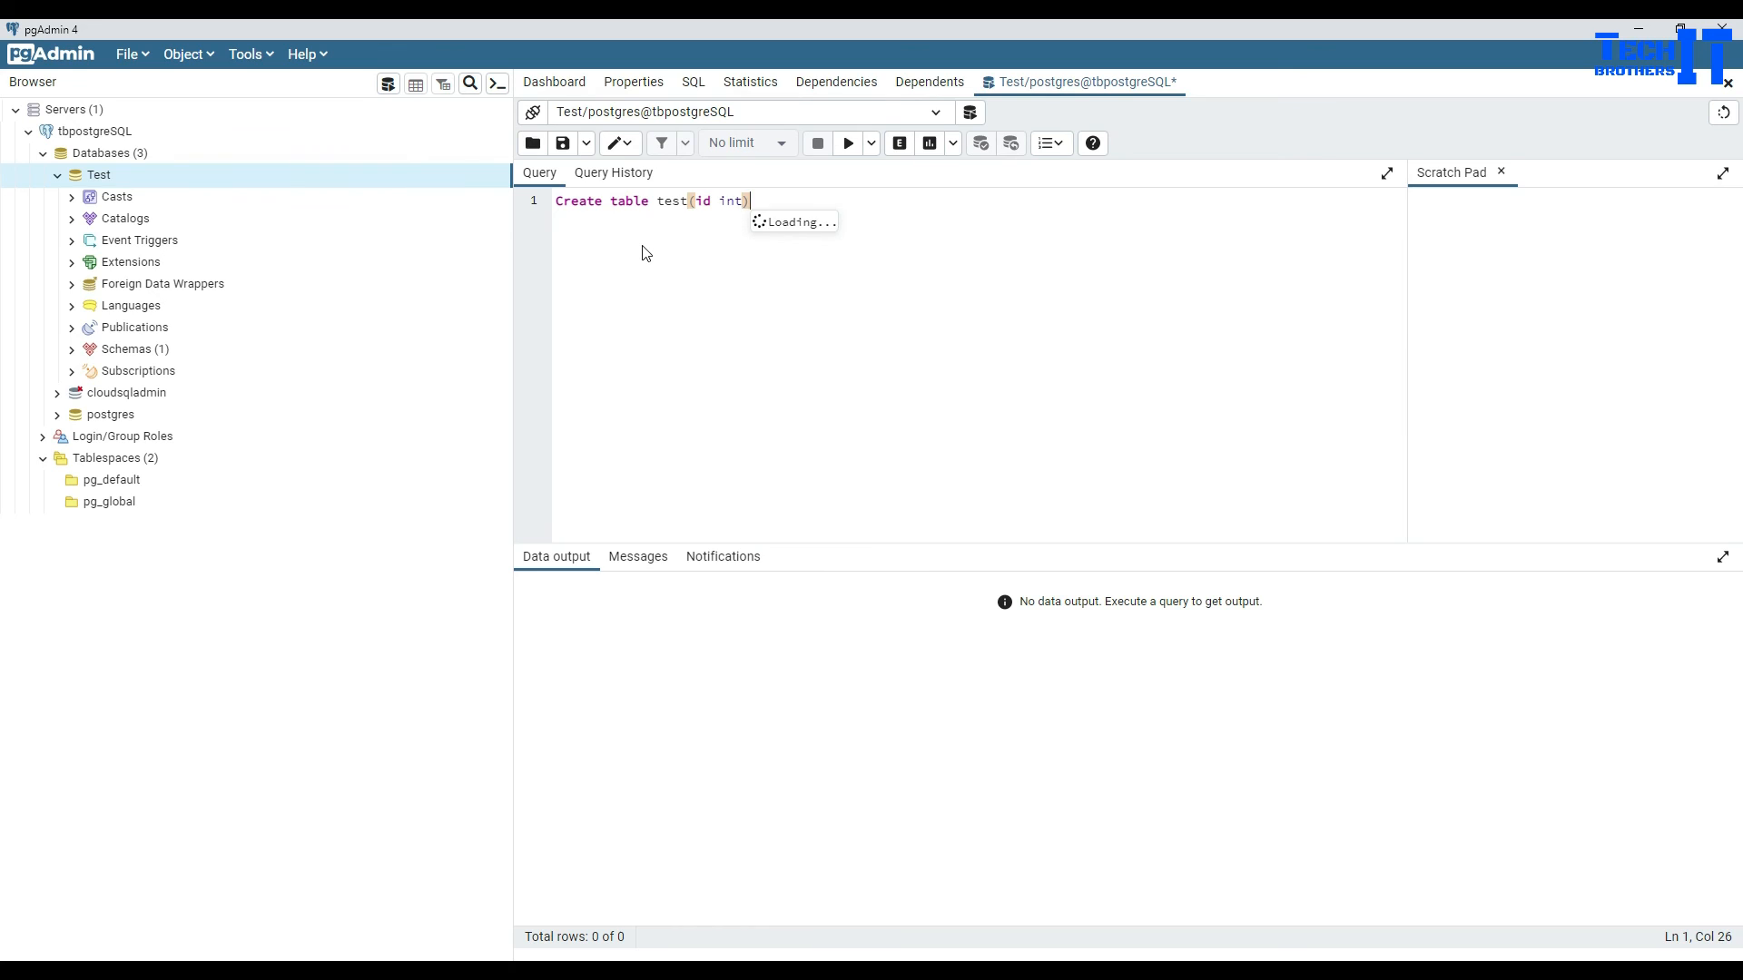
{"action": "left_click", "coordinate": [848, 146]}
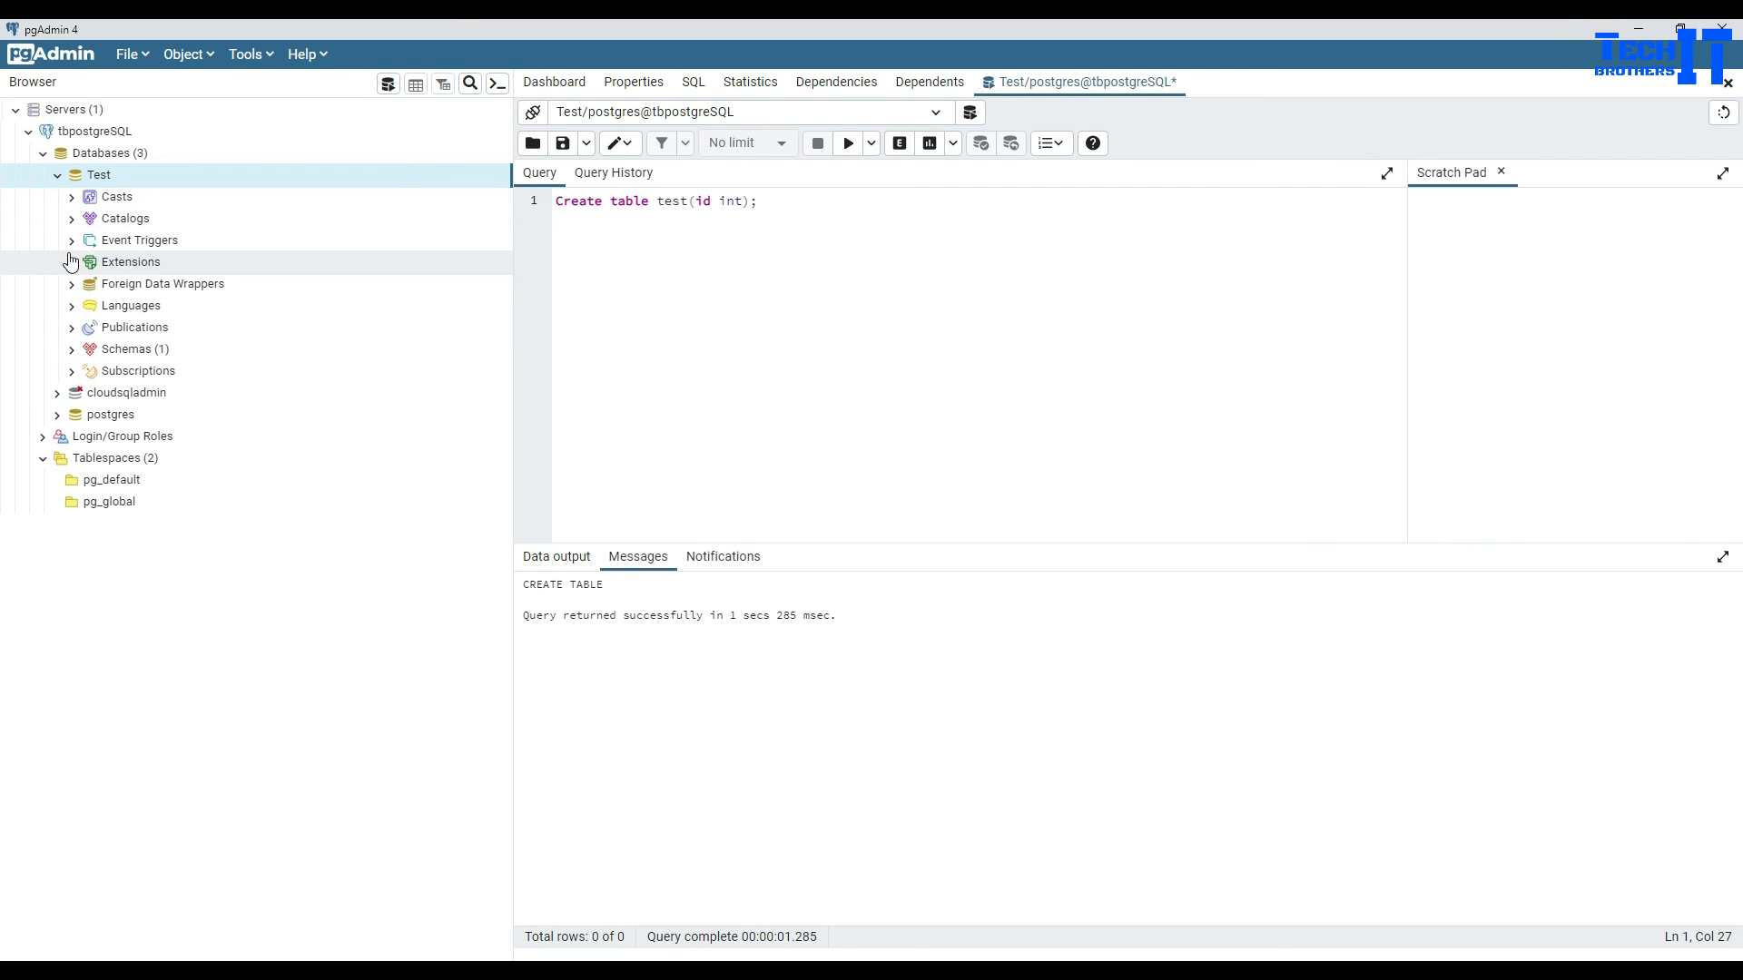
{"action": "left_click", "coordinate": [73, 350]}
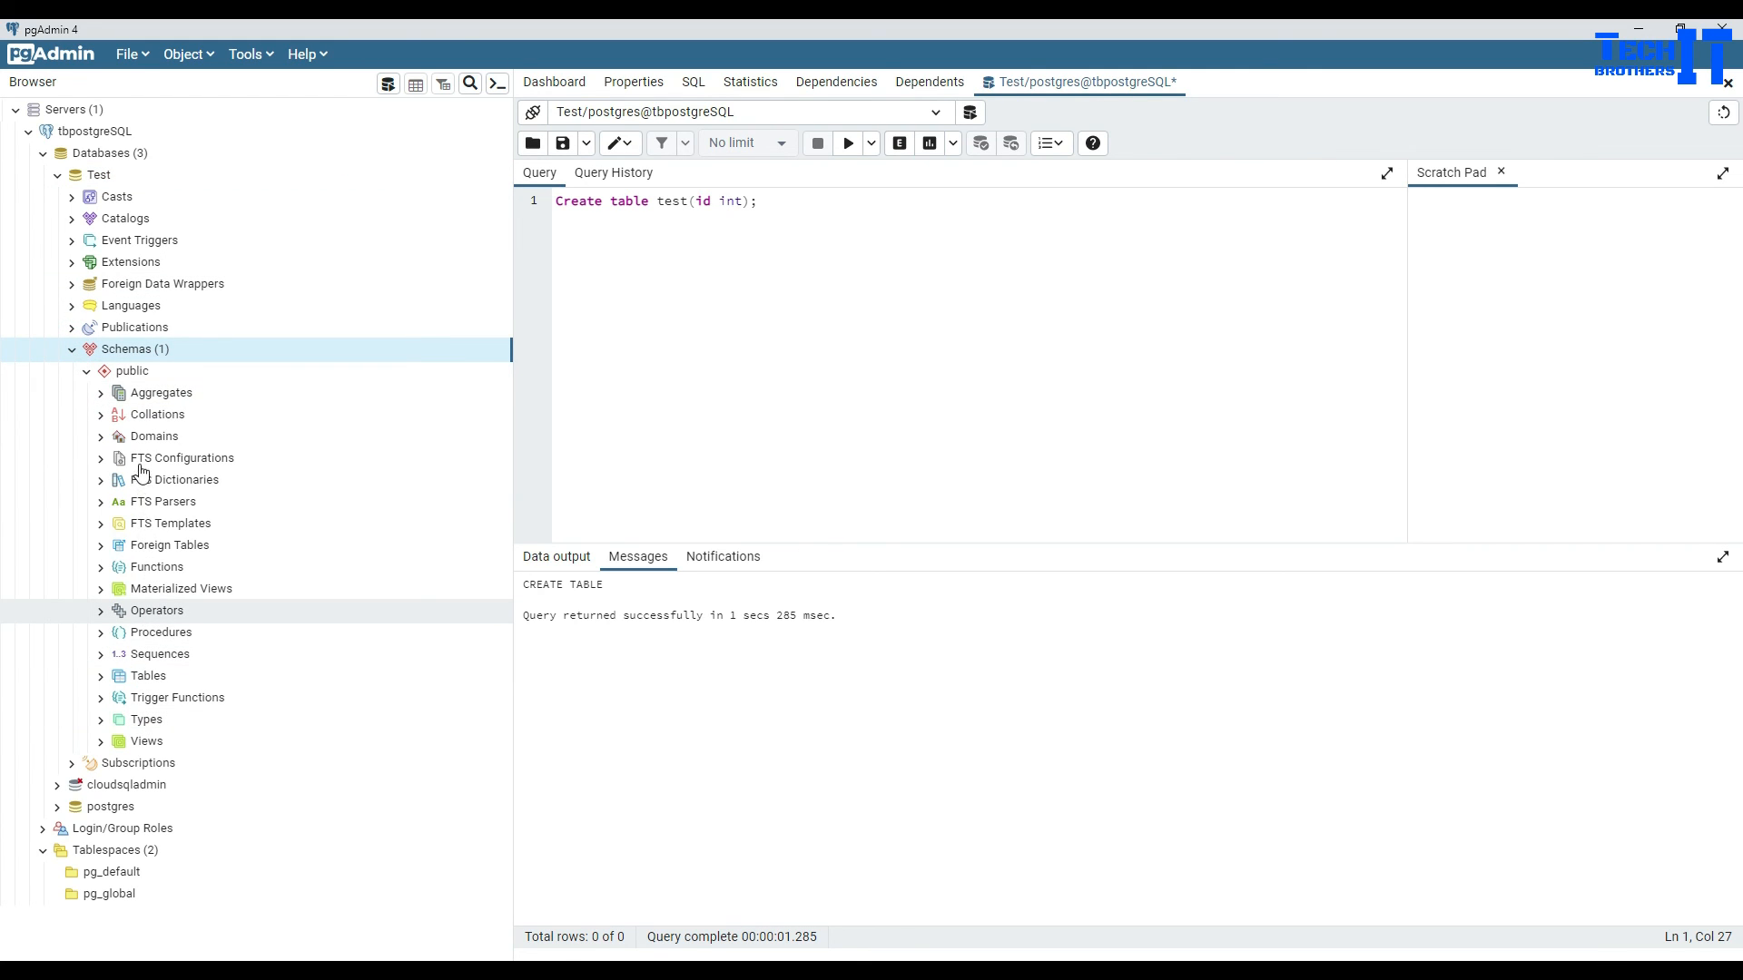
{"action": "left_click", "coordinate": [102, 677]}
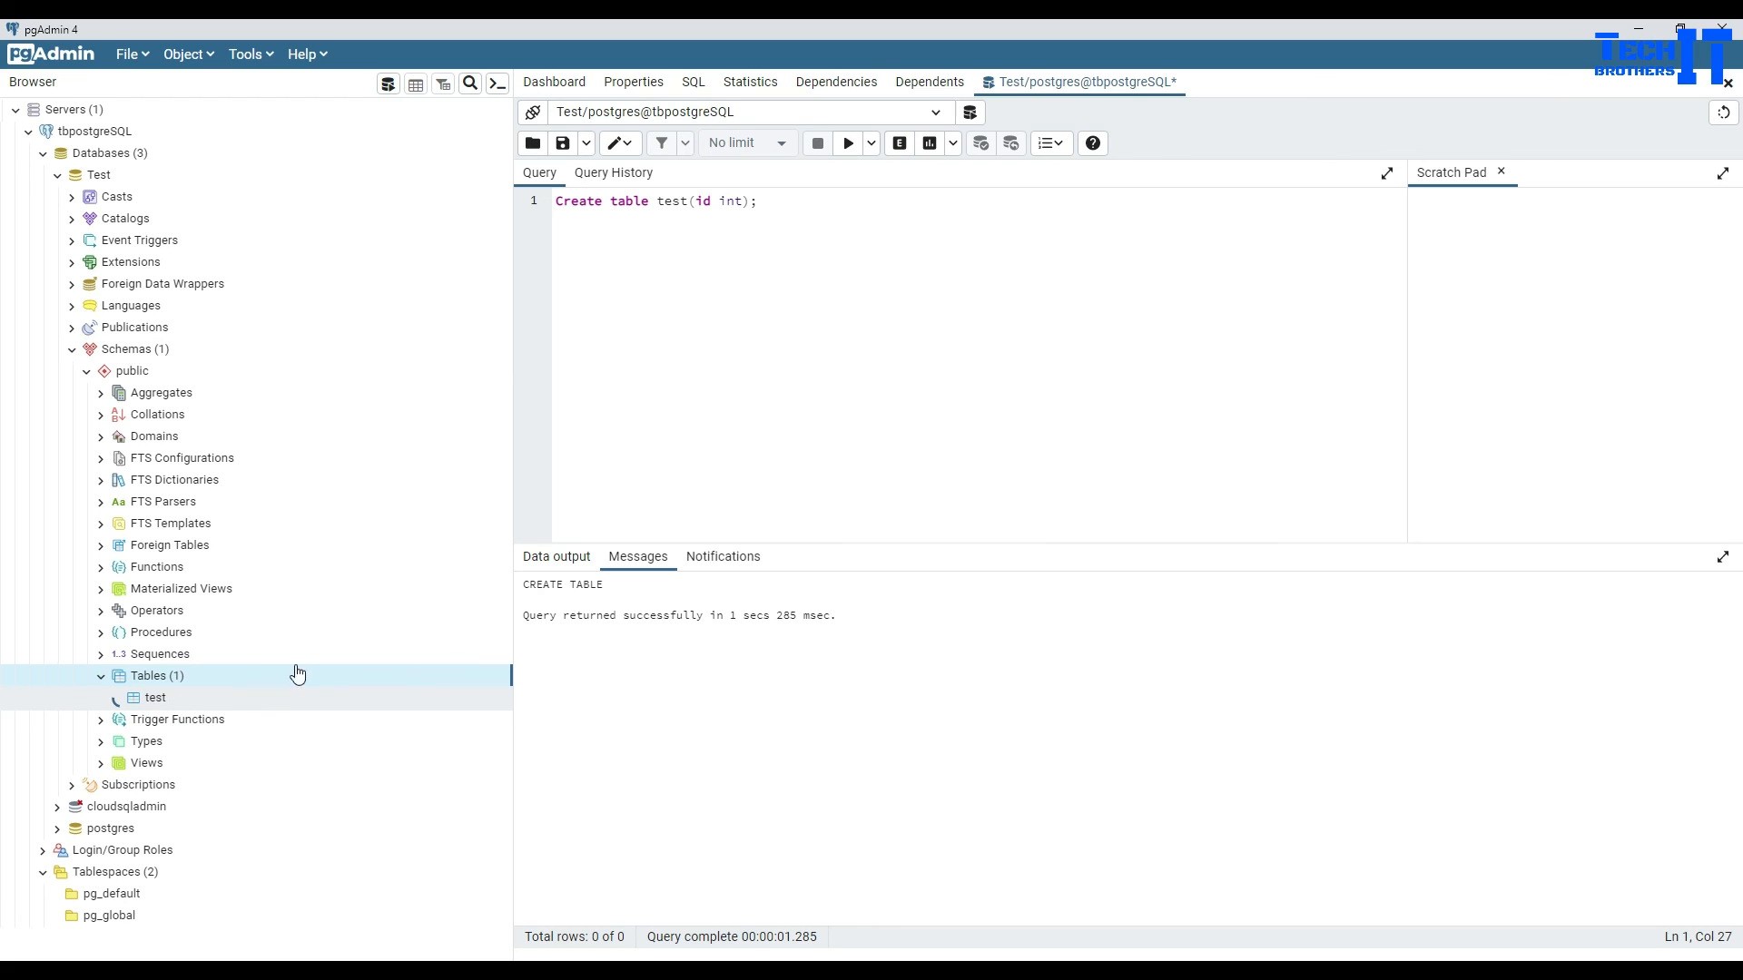
Step: Switch to Google Cloud, check the instance's zone in the Overview configuration, and view its System insights page
{"action": "left_click", "coordinate": [658, 971]}
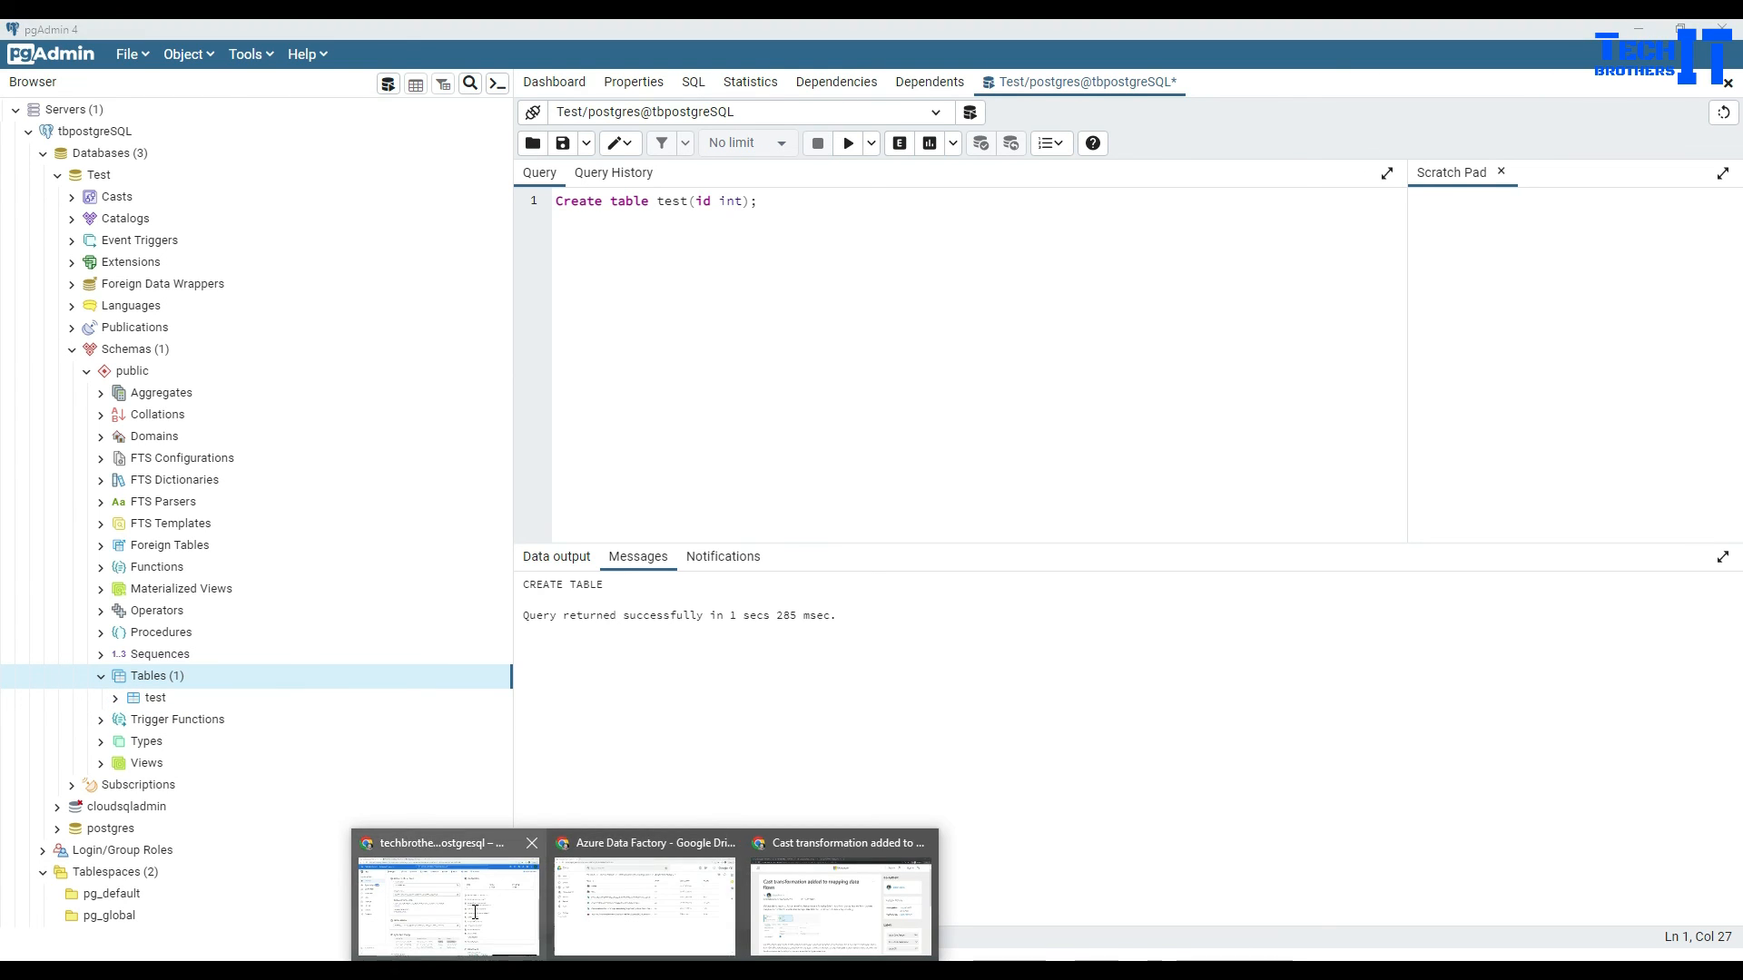
{"action": "left_click", "coordinate": [473, 911]}
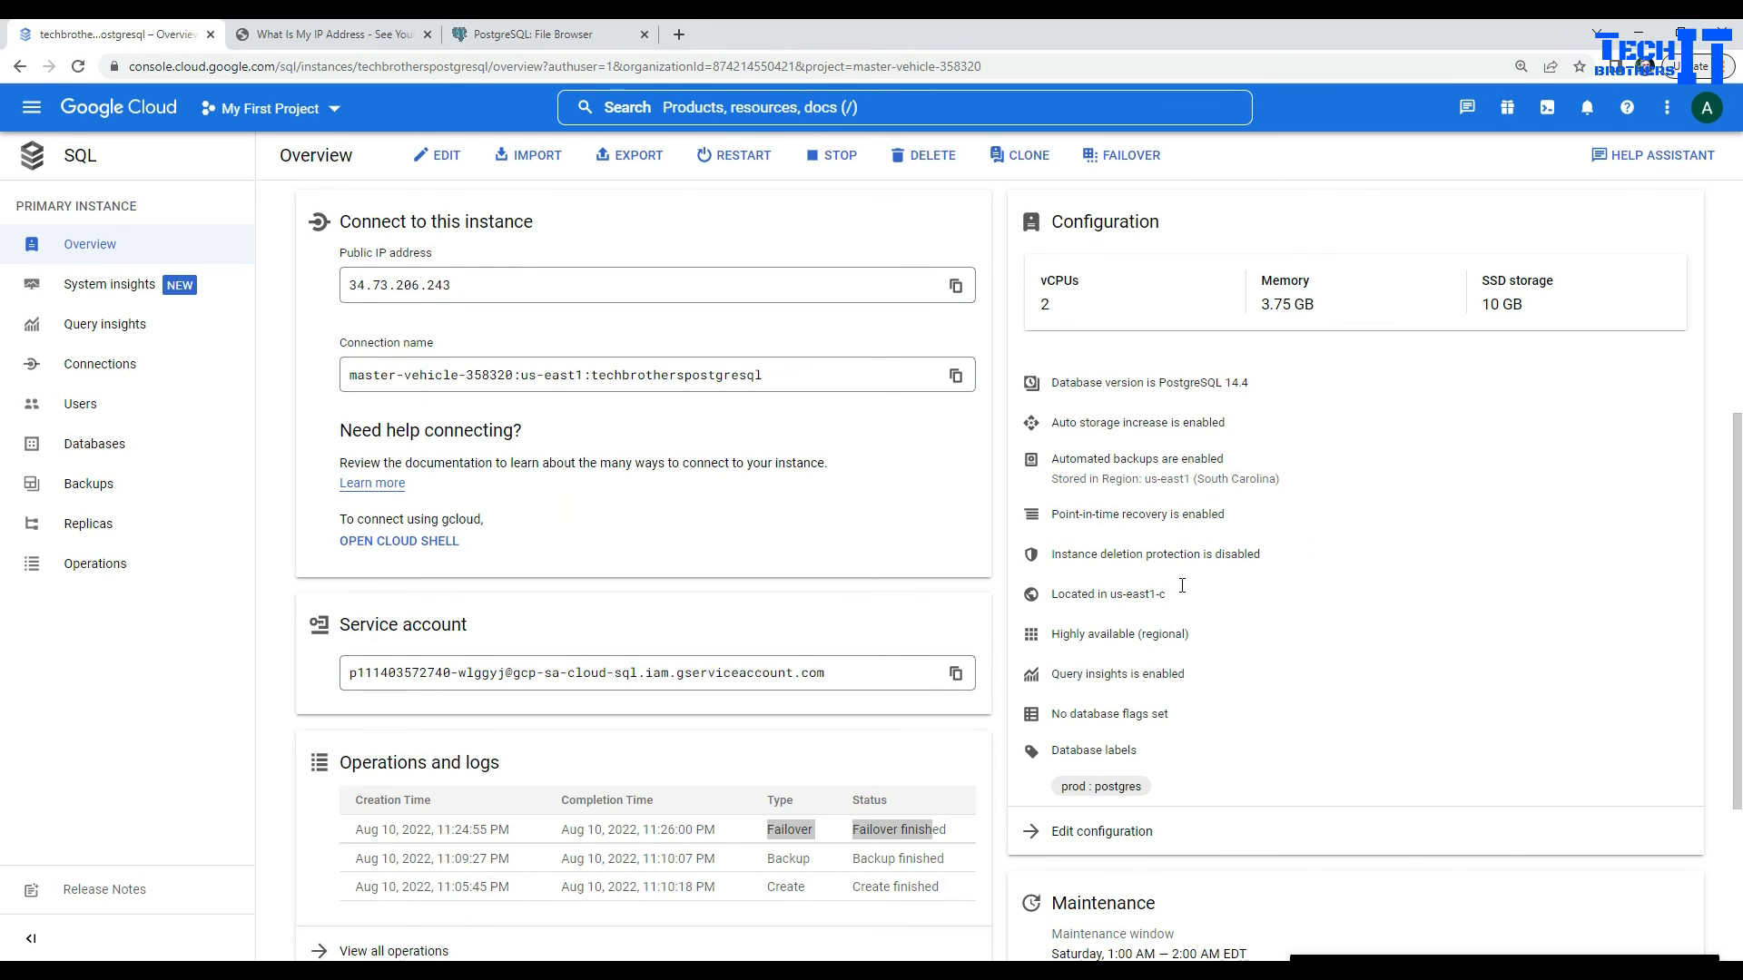
{"action": "left_click_drag", "start_coordinate": [1175, 592], "coordinate": [1113, 594]}
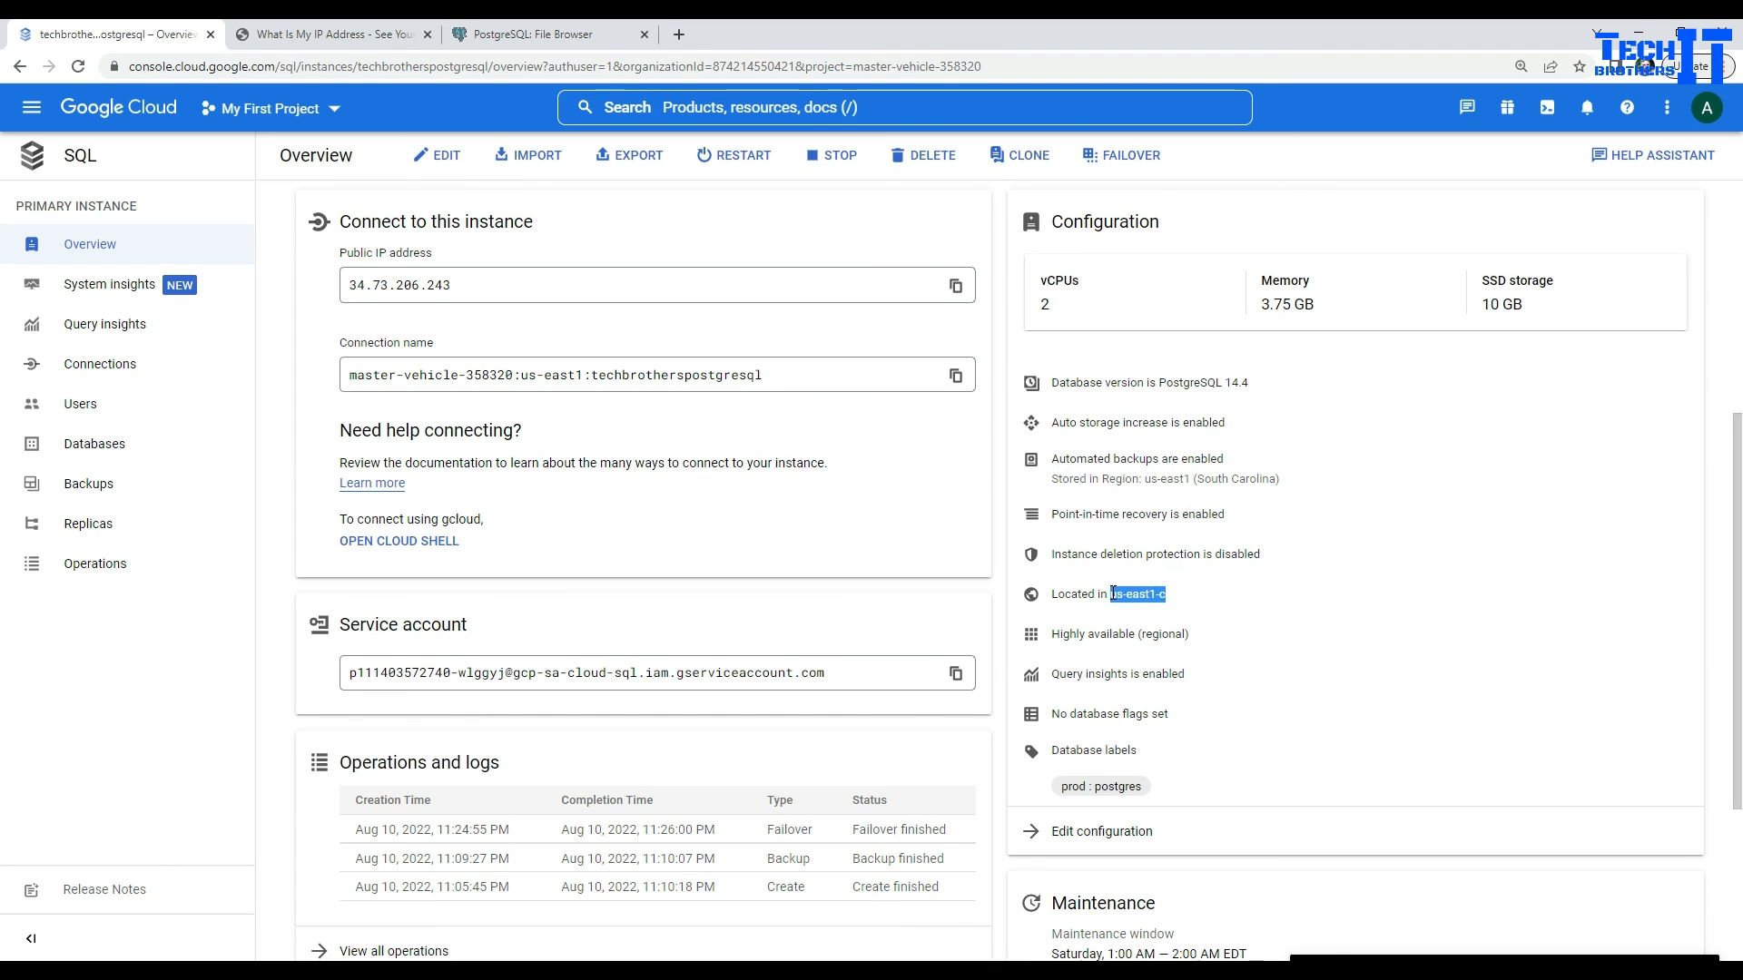
{"action": "scroll", "coordinate": [1248, 614], "scroll_direction": "up", "scroll_amount": 4}
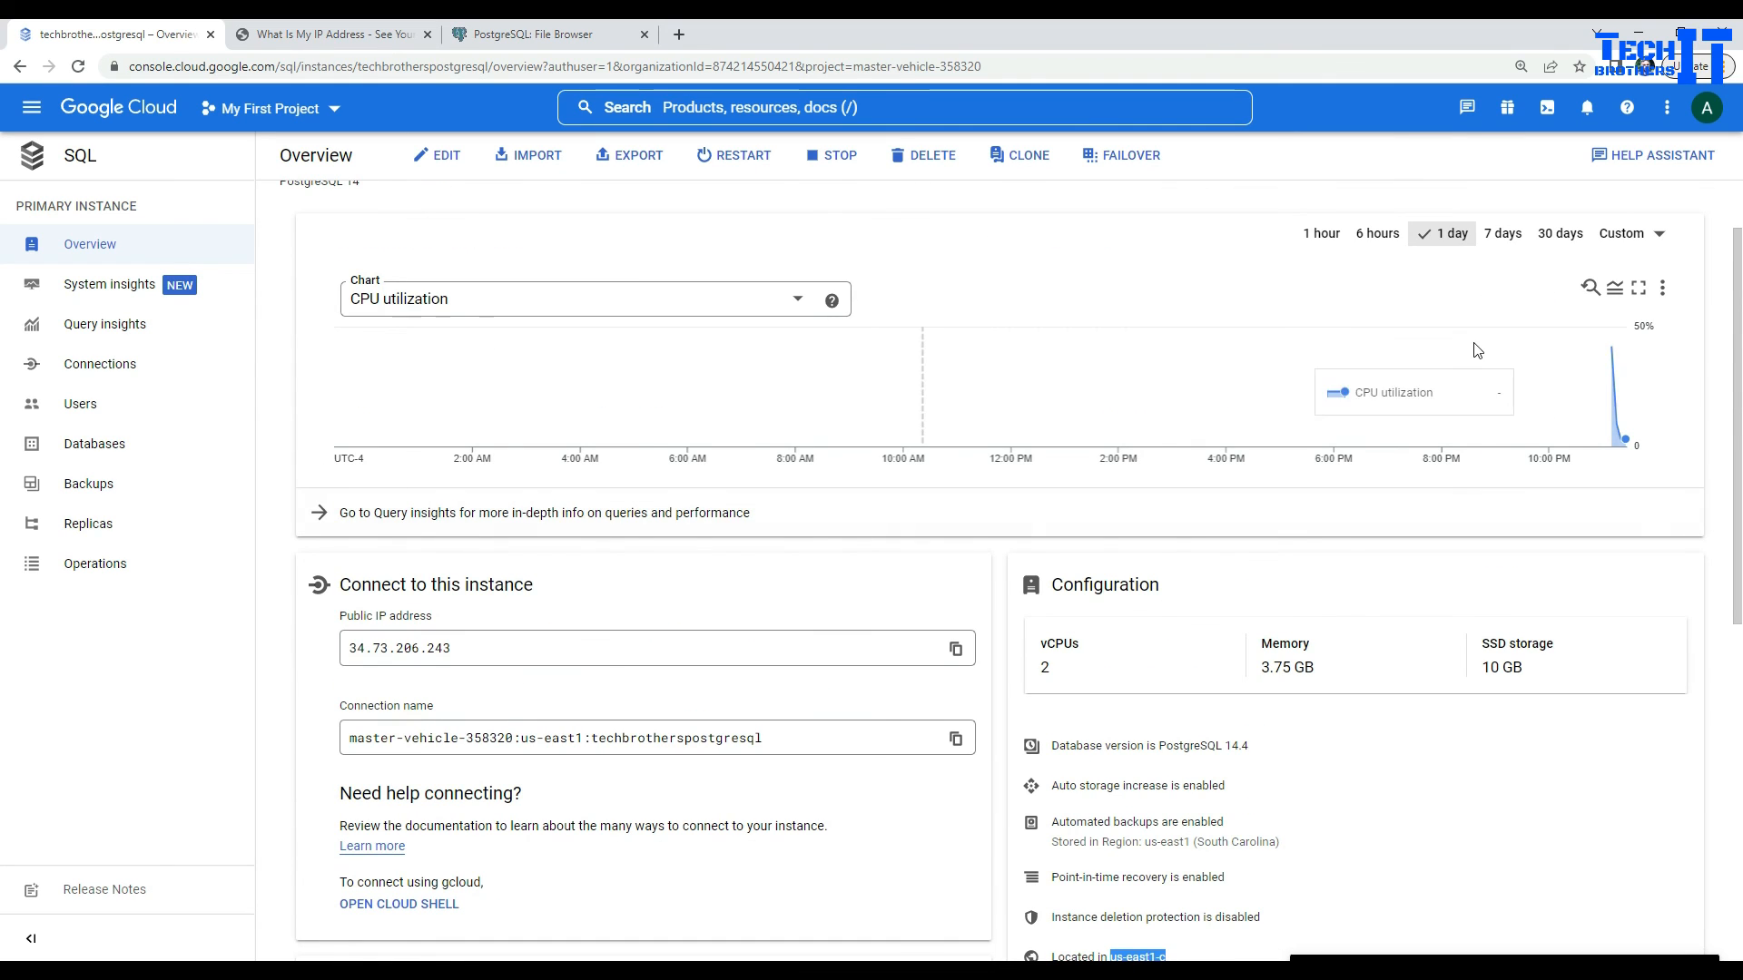
{"action": "left_click", "coordinate": [112, 289]}
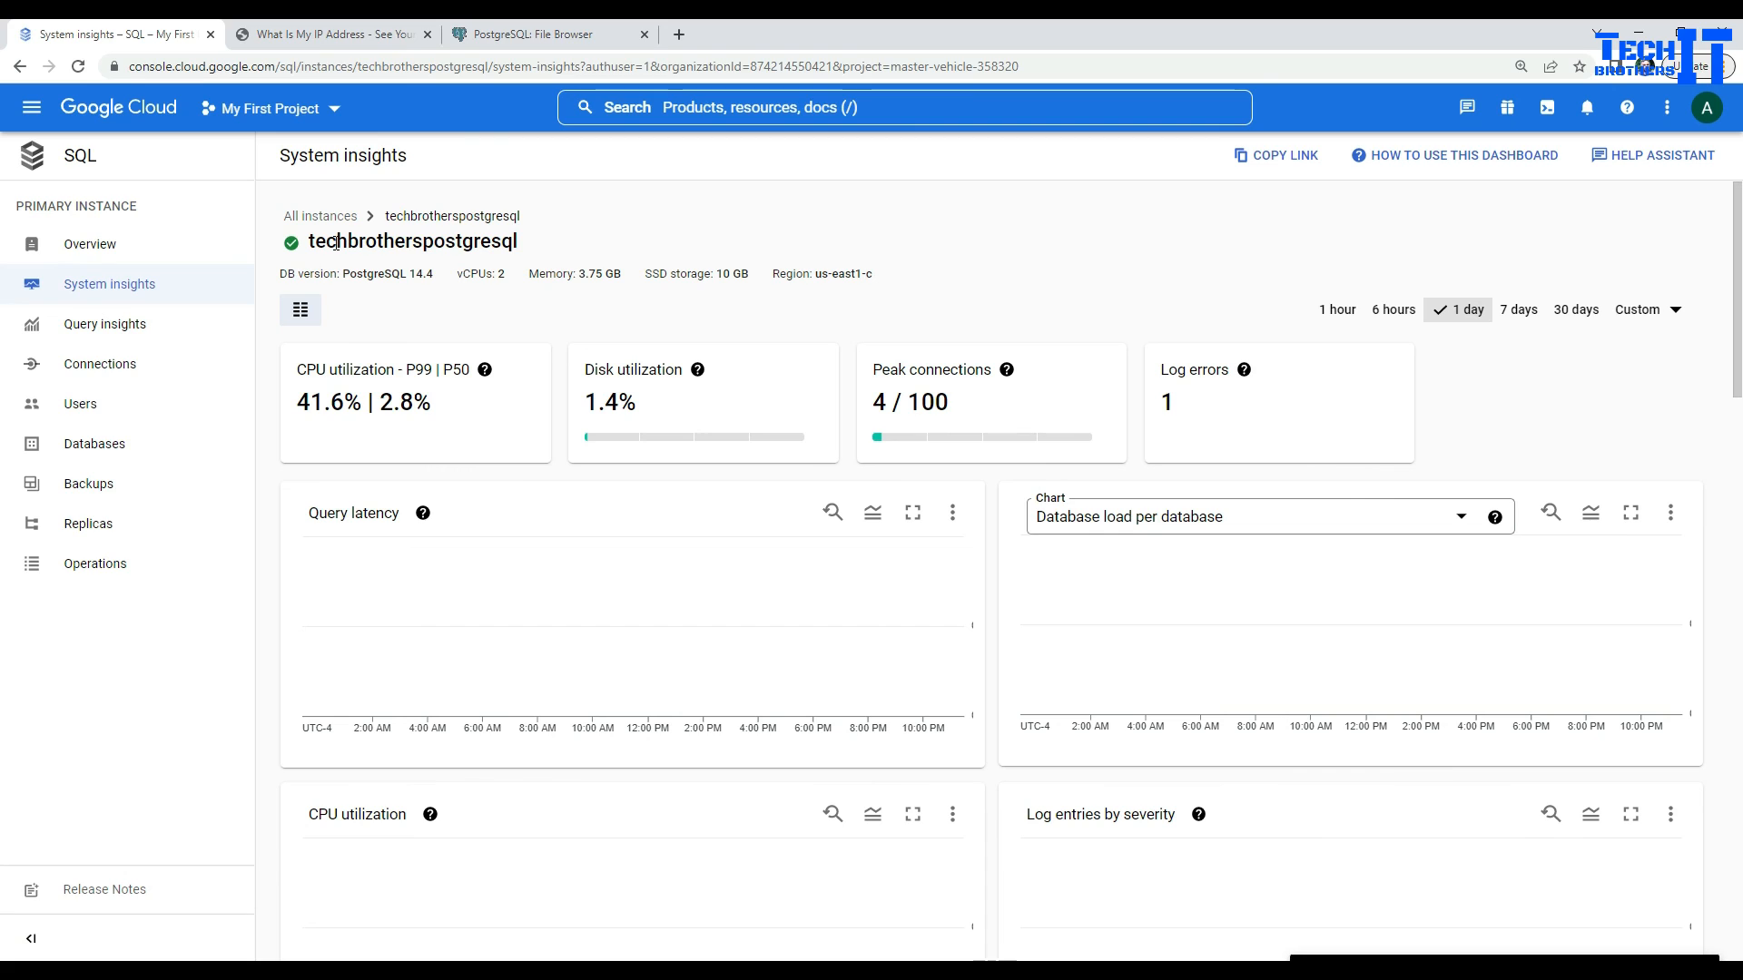
{"action": "double_click", "coordinate": [337, 243]}
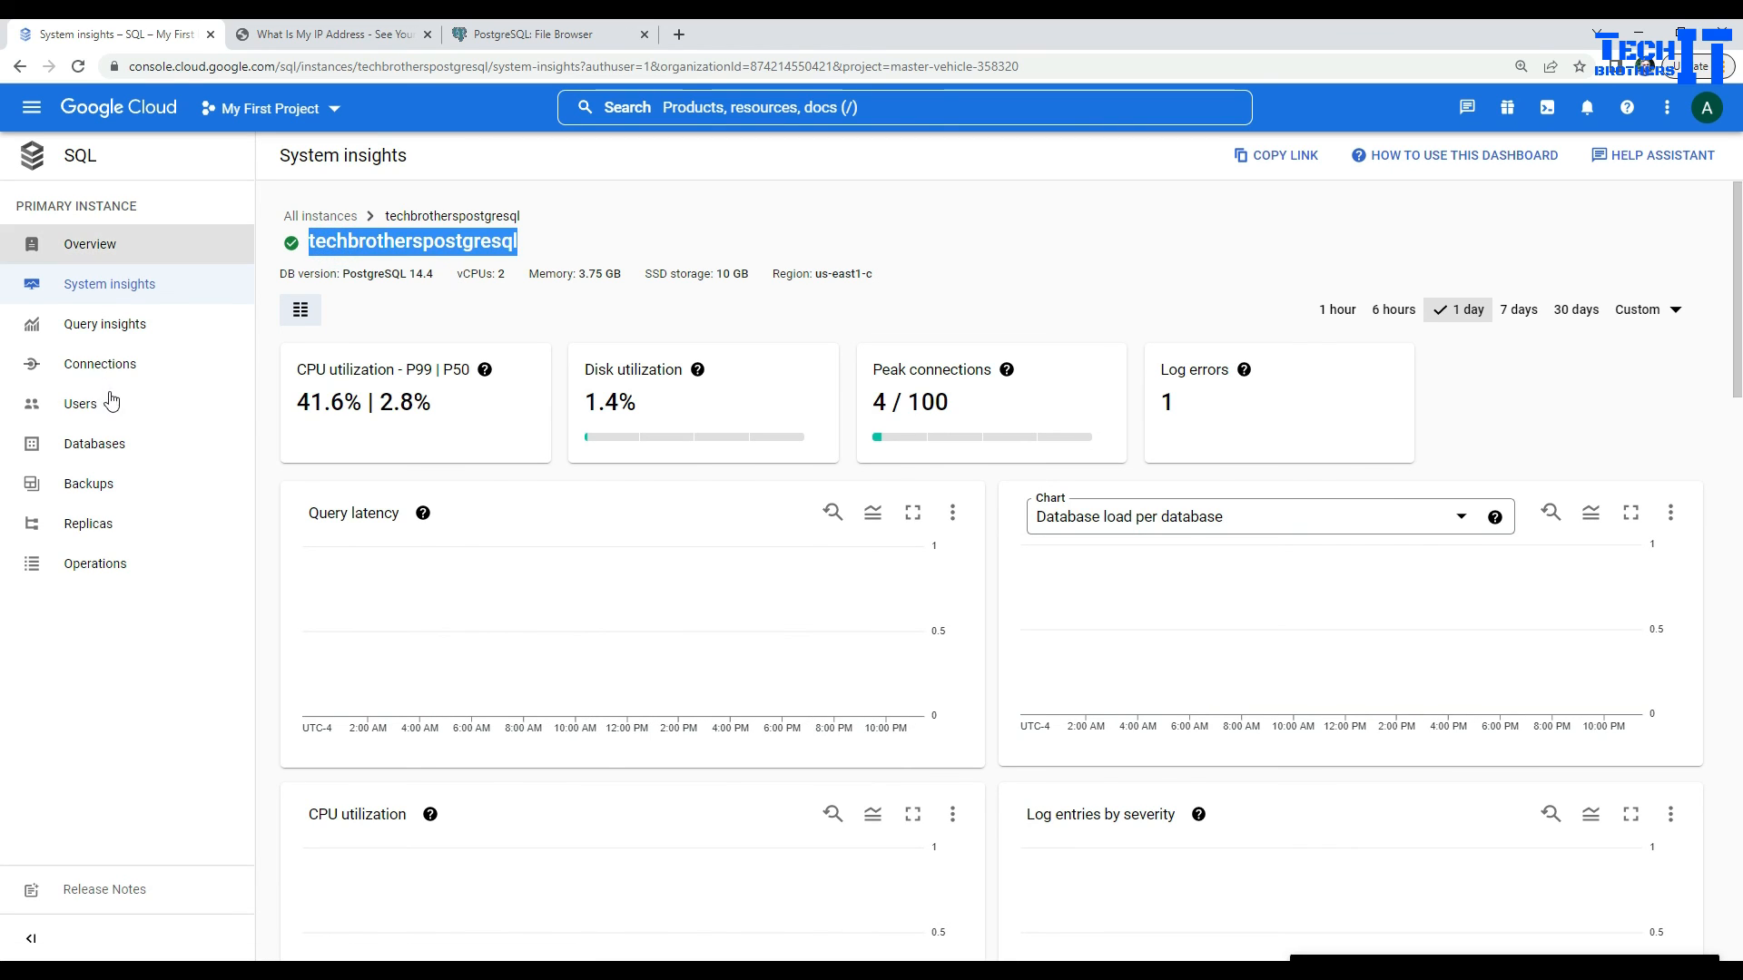